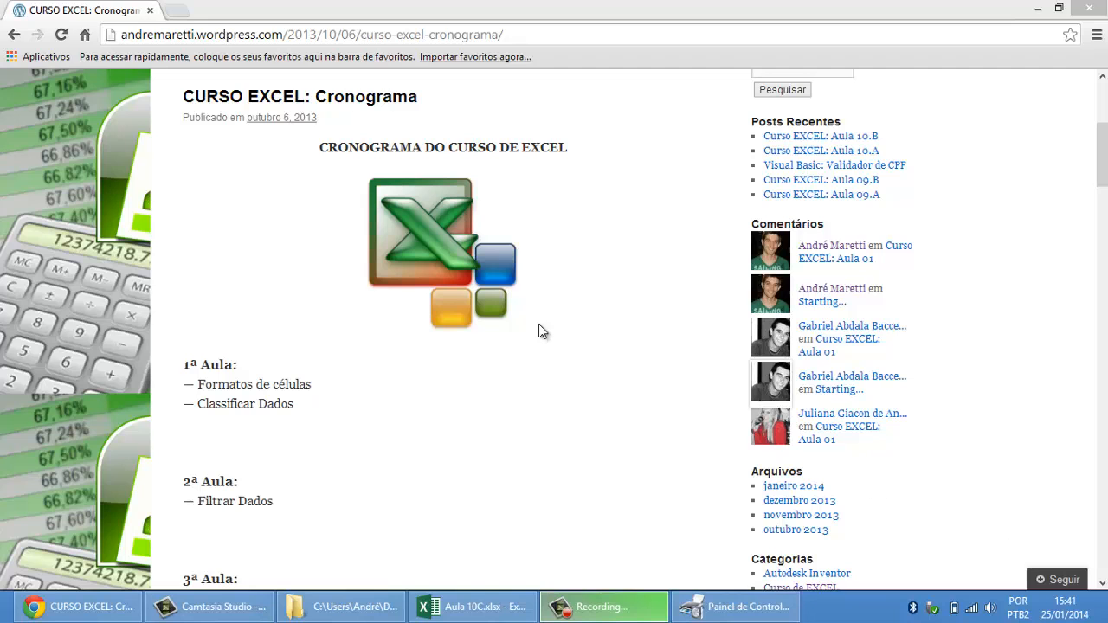
Step: Examine the 10ª Aula entry in the Excel course schedule, covering the CONT.SE() and CONT.VALORES() functions
click(200, 222)
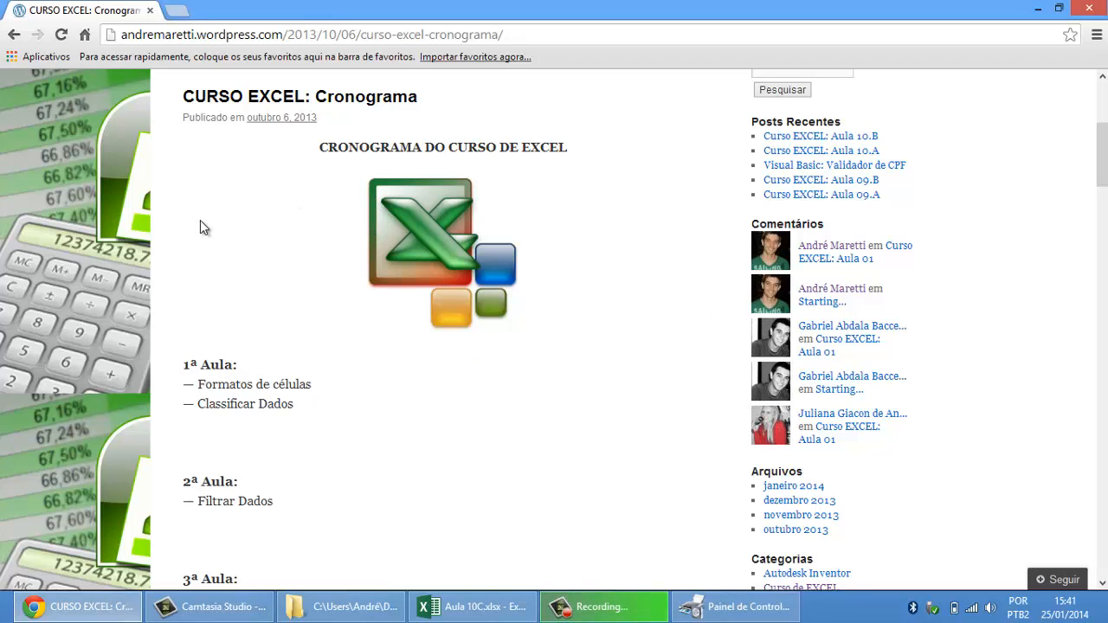
scroll(200, 222, down, 5)
scroll(204, 227, down, 8)
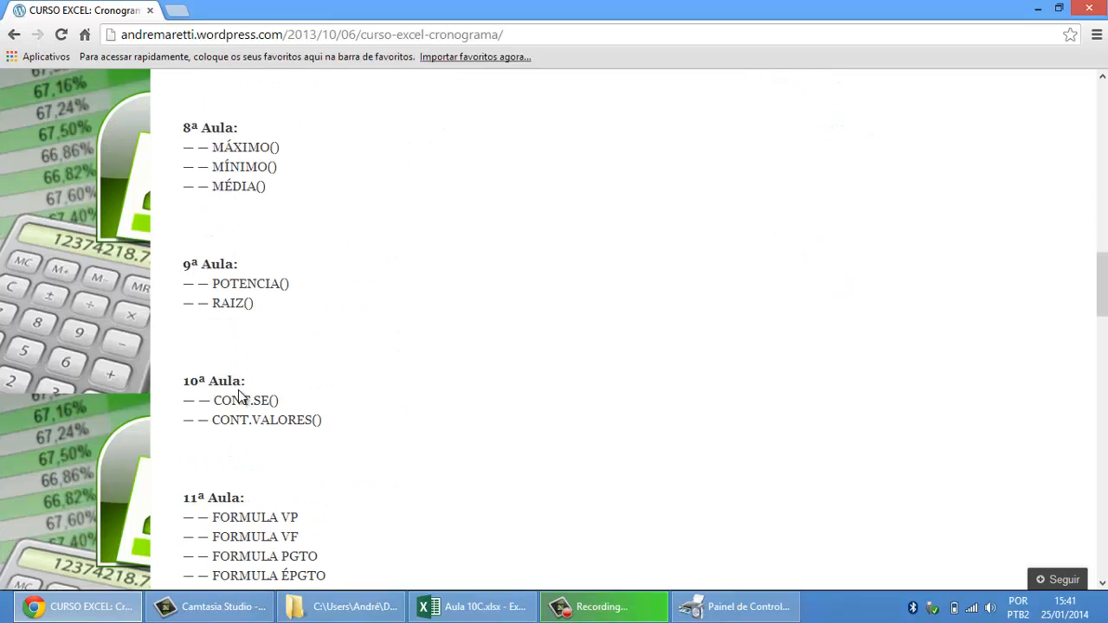
drag(184, 374, 344, 428)
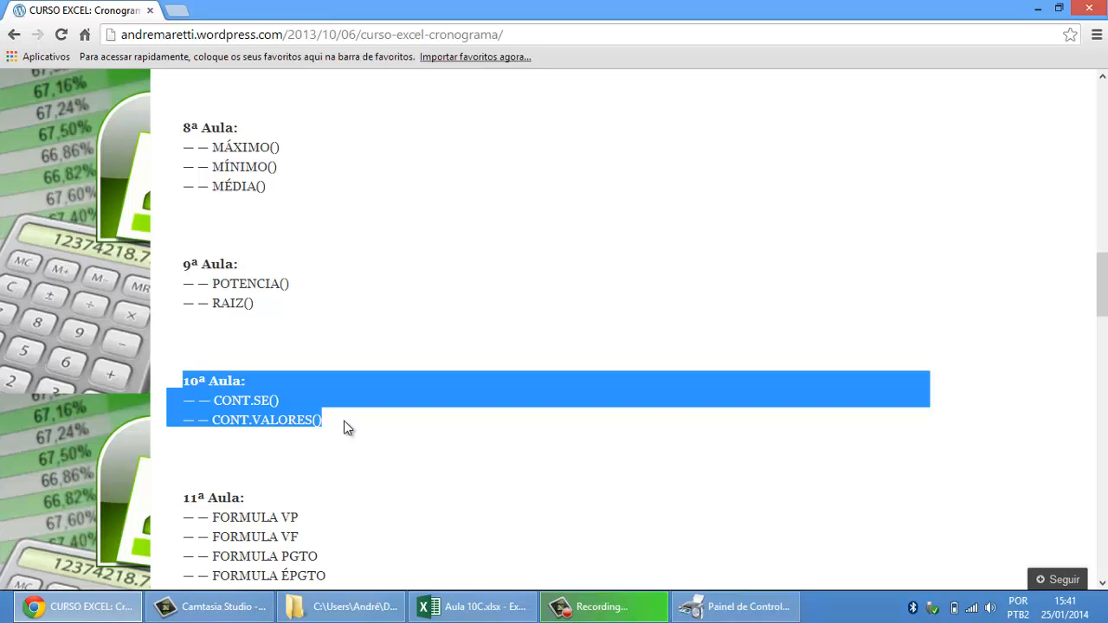
click(196, 400)
drag(195, 400, 286, 405)
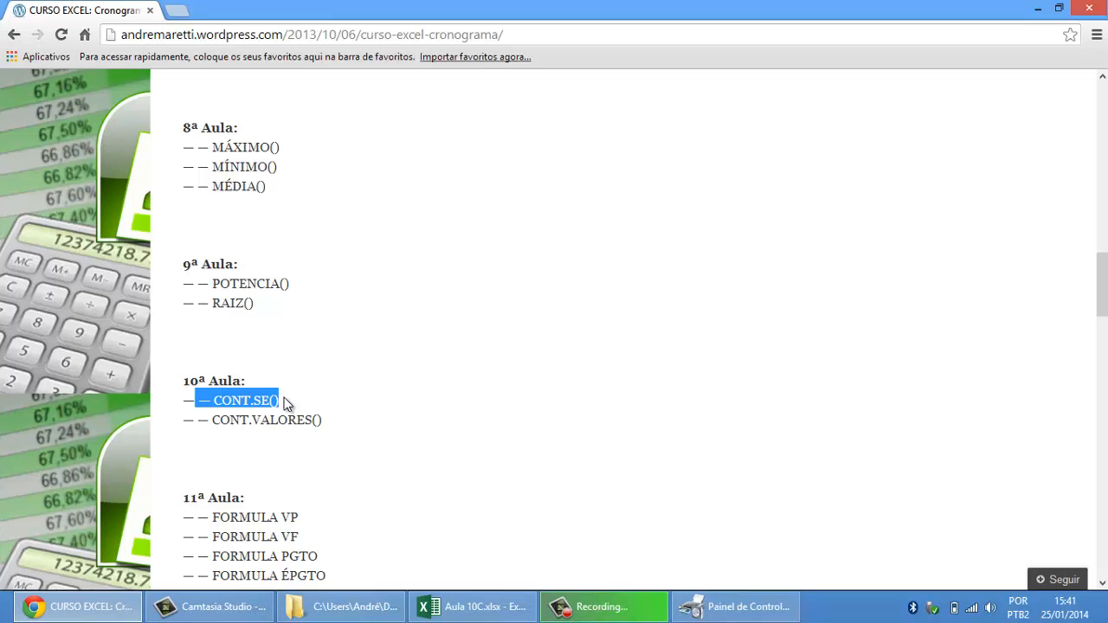
click(204, 418)
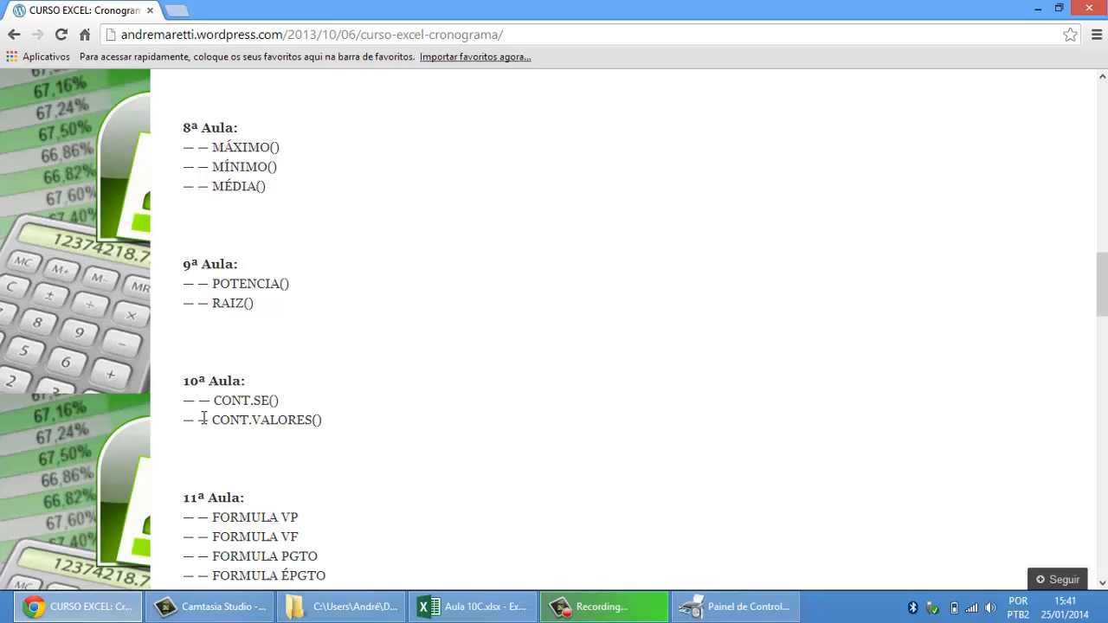
drag(203, 419, 345, 418)
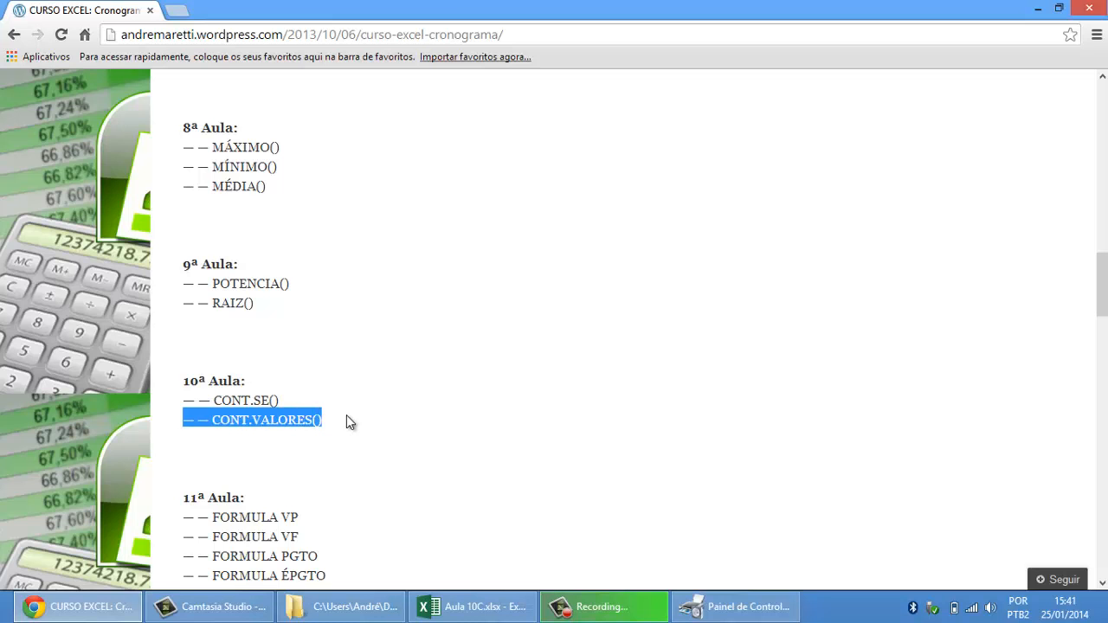
Step: Switch to the Aula 10C workbook in Excel and, on sheet Plan2, enter 1 in A1, e in A3 and 45 in A5
click(472, 607)
click(154, 562)
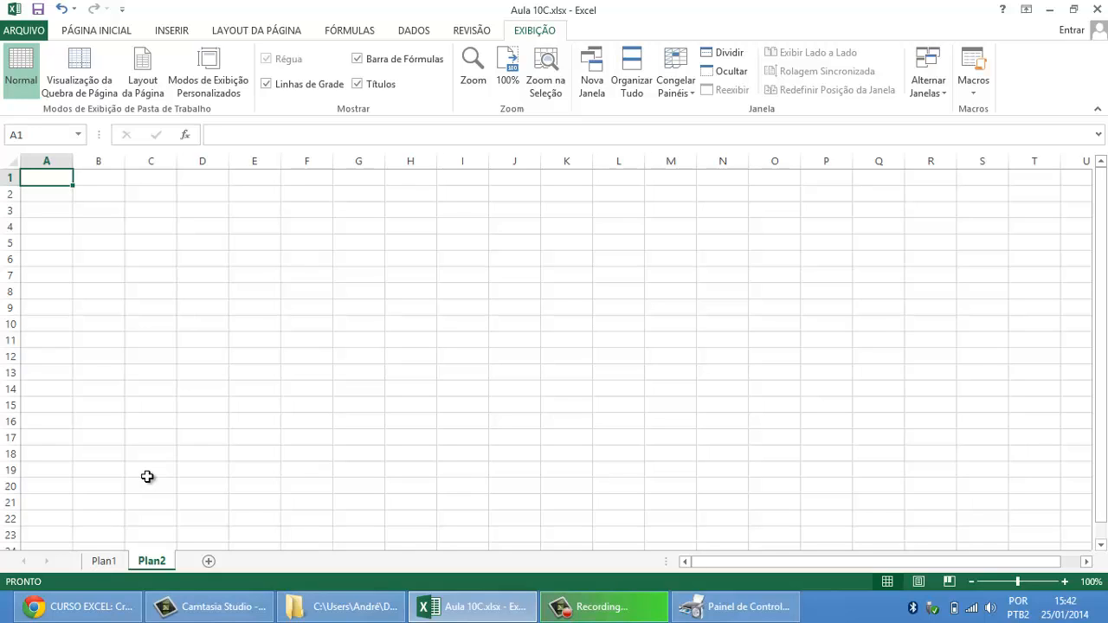
text(1)
key(Return)
key(Return)
text(e)
key(Return)
key(Return)
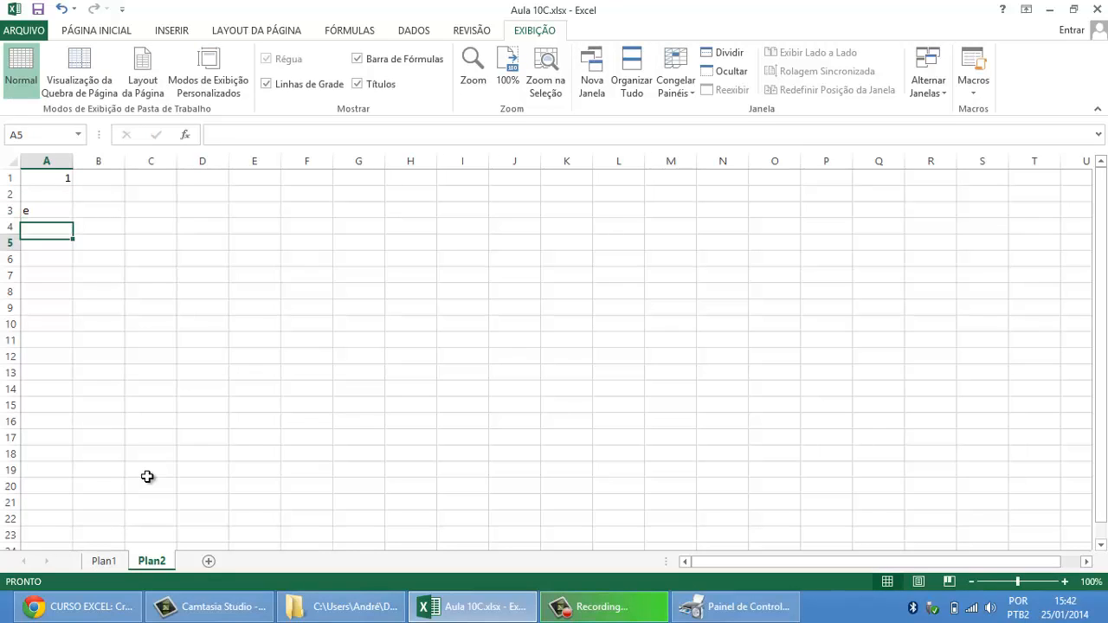
text(45)
key(Return)
key(Return)
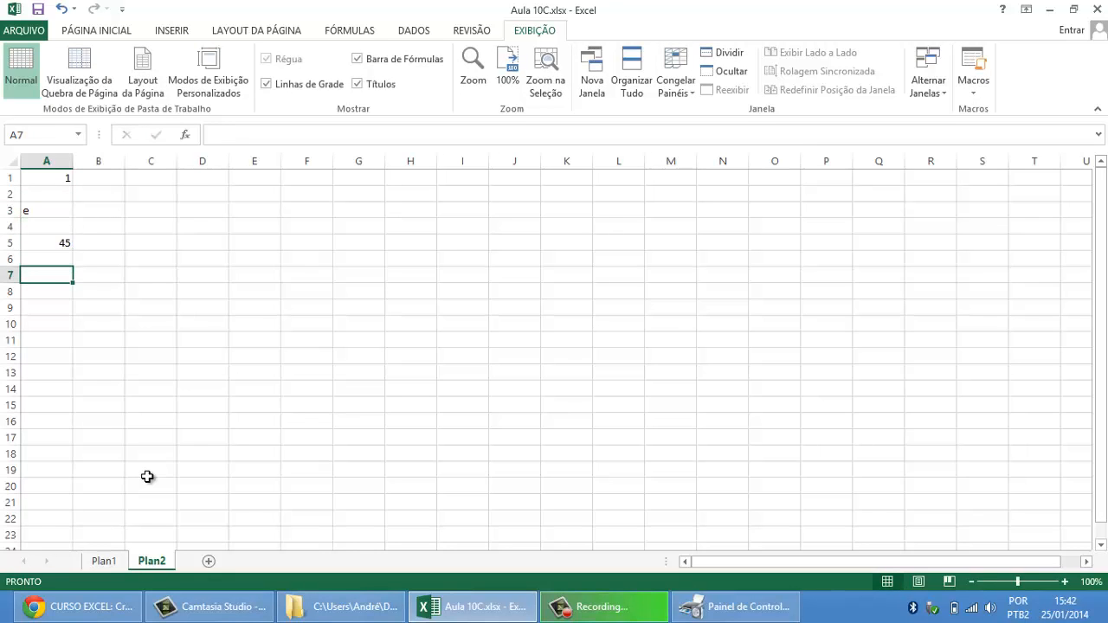
Step: Continue the sample data in column A with gh in A7, 876 in A9 and *&% in A10
text(gh)
key(Return)
key(Return)
text(876)
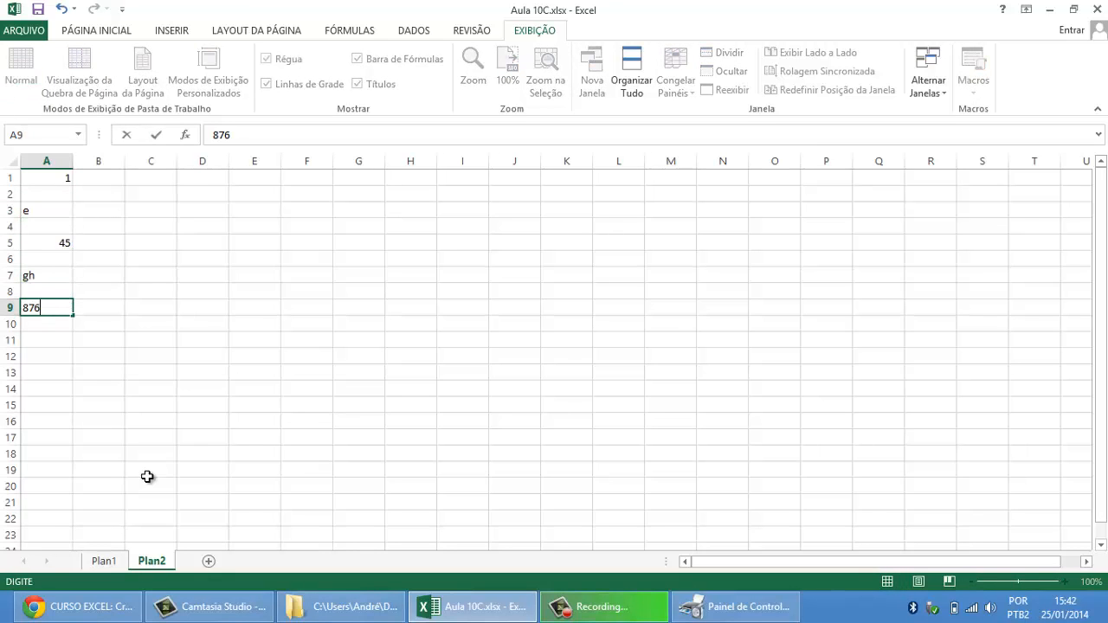
key(Return)
text(*&%)
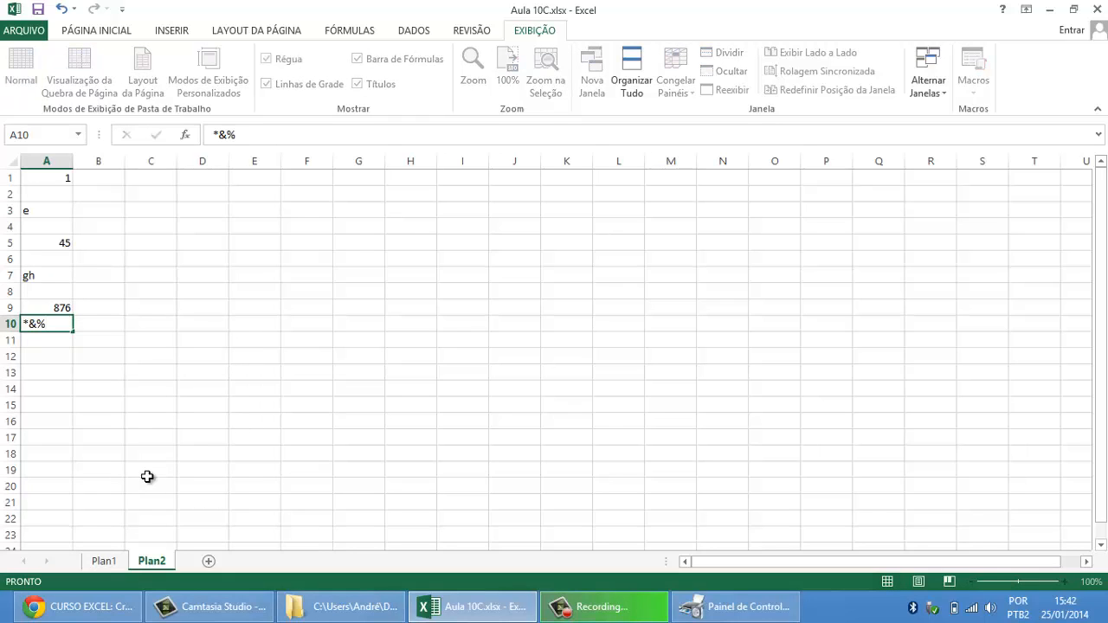
key(Return)
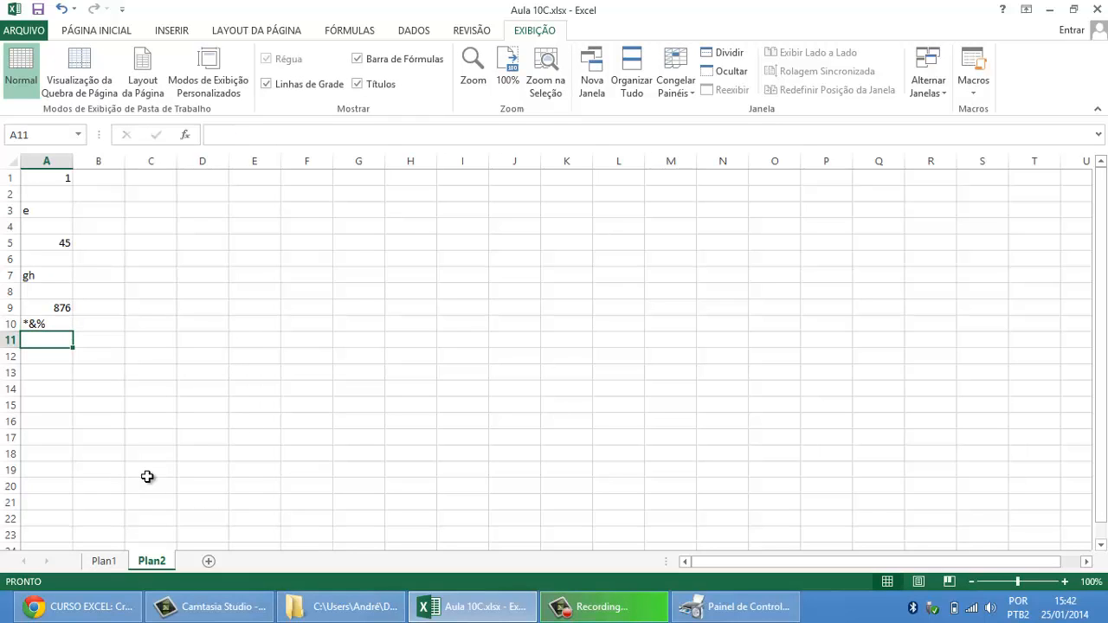
key(Return)
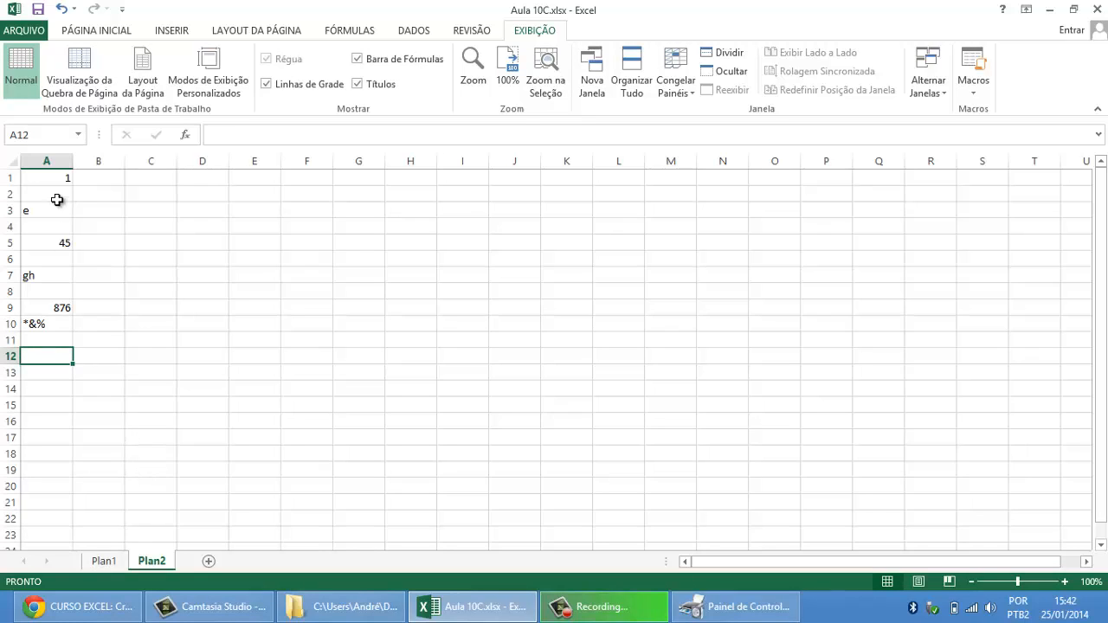
Step: Count the filled cells of the sample data by entering =CONT.VALORES(A1:A10) in cell A12
drag(54, 178, 54, 323)
click(49, 353)
text(=cont)
key(BackSpace)
key(BackSpace)
key(BackSpace)
key(BackSpace)
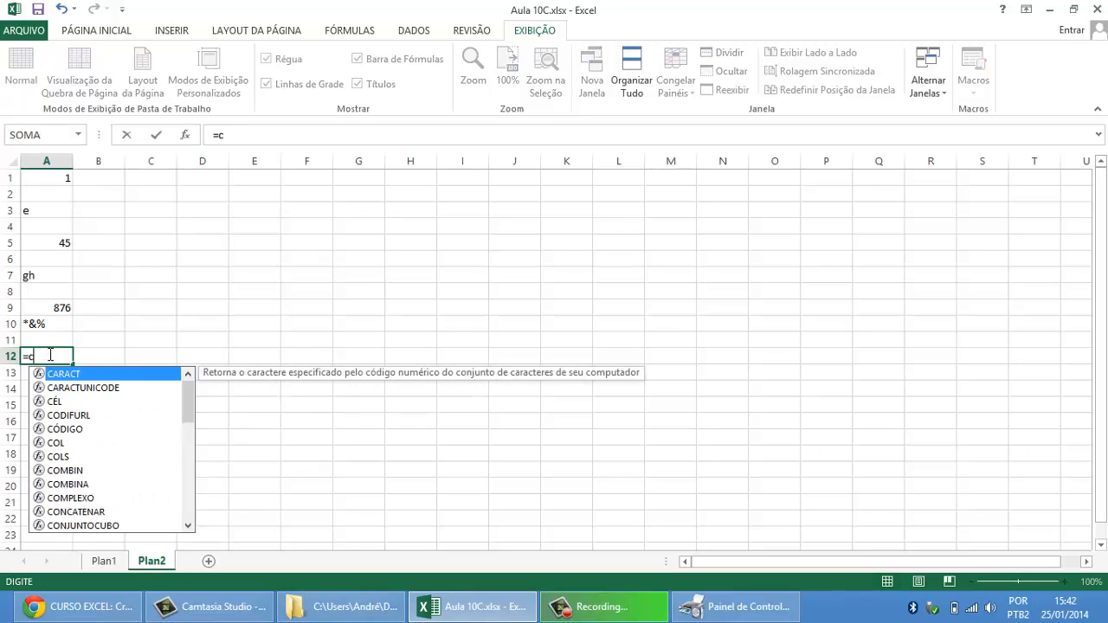
text(CONT.)
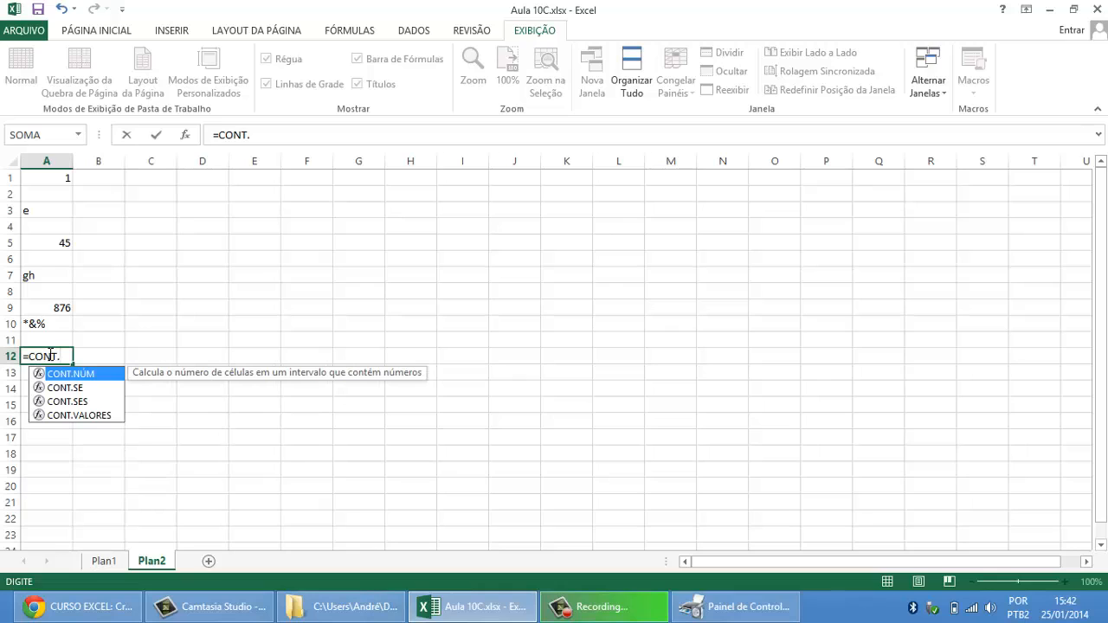
text(VALORES)
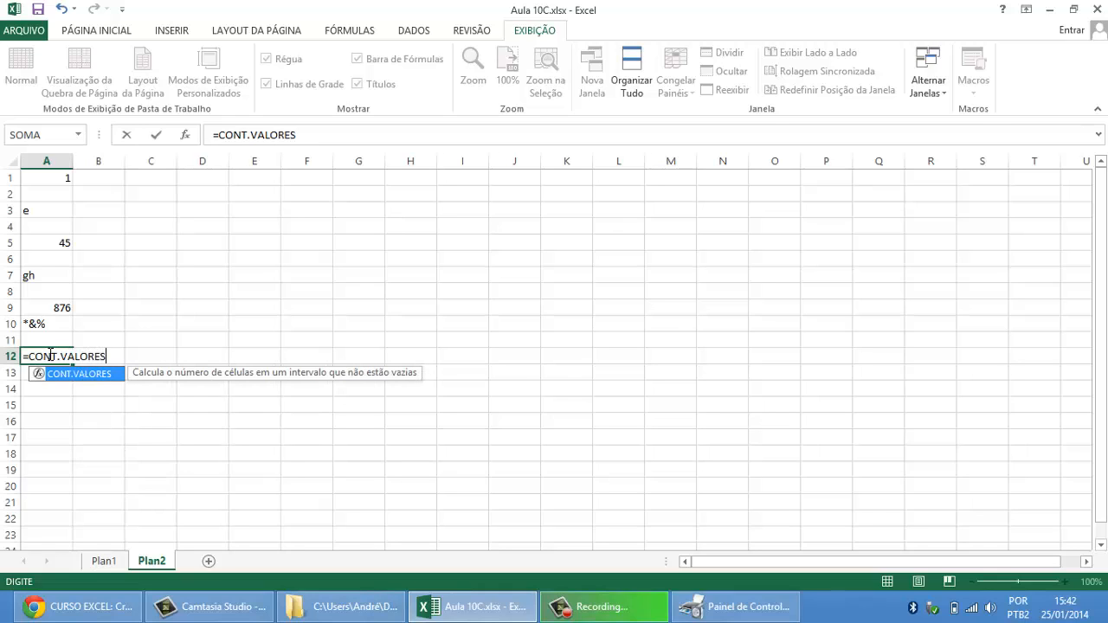
text(()
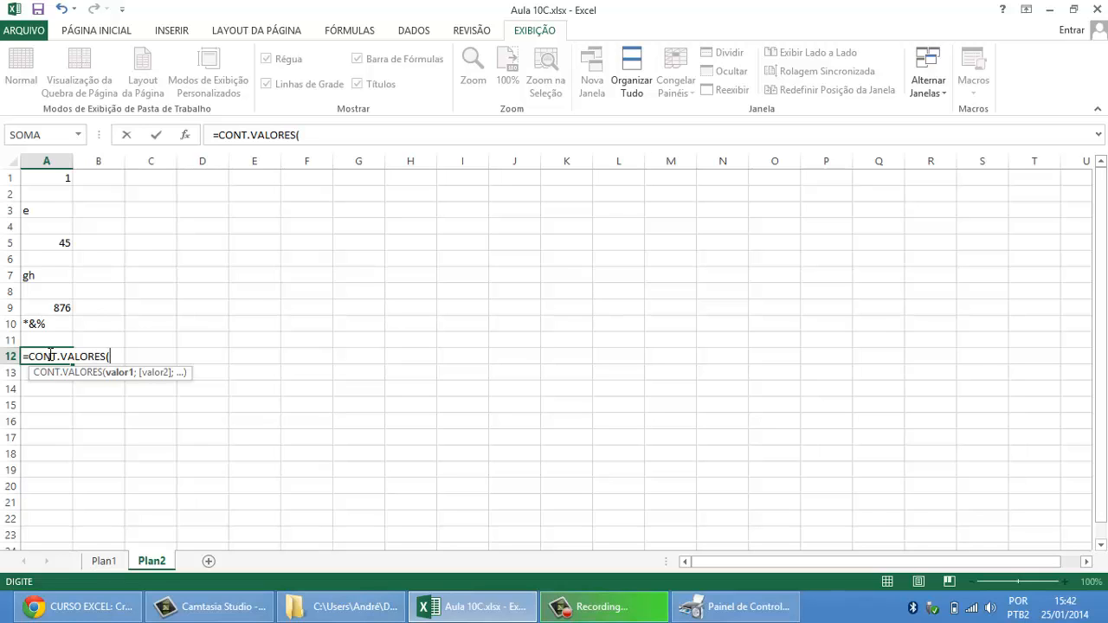
drag(50, 177, 54, 323)
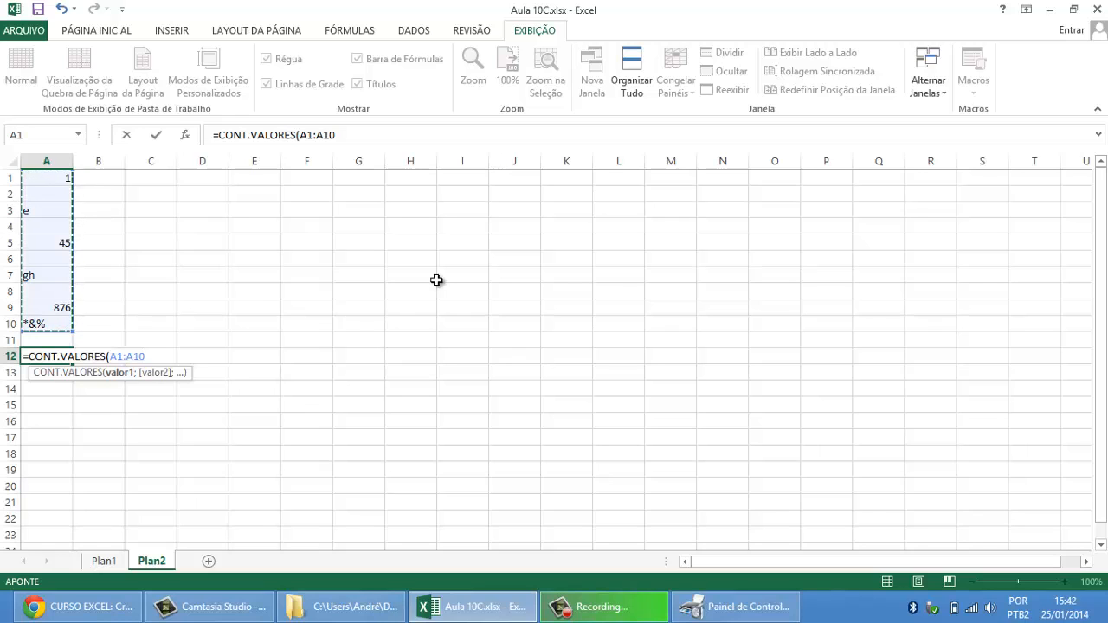
key(Return)
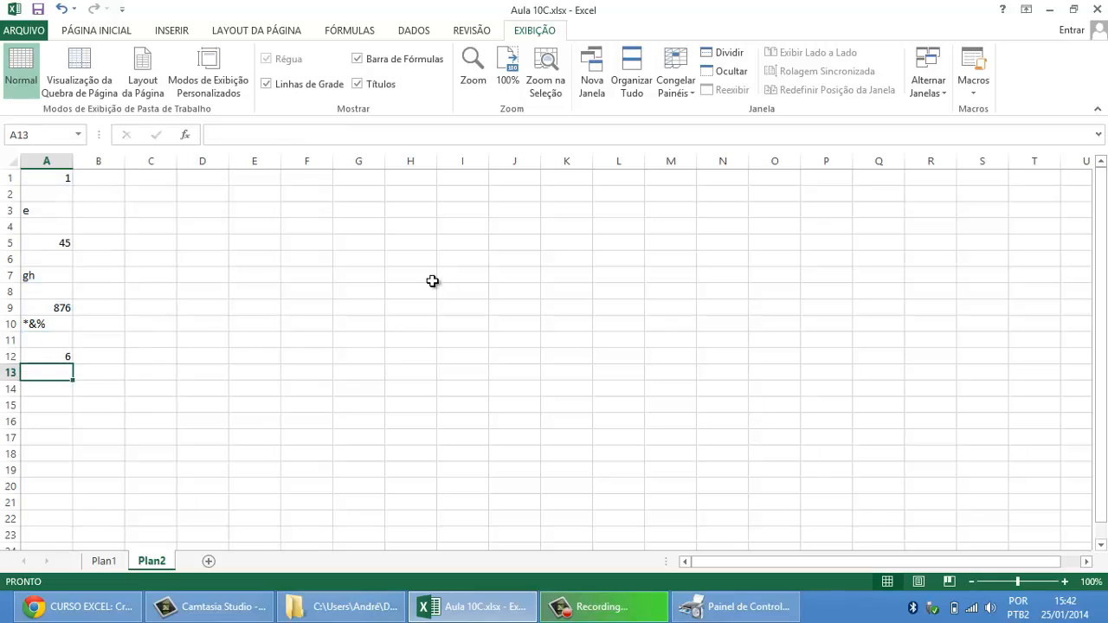
Step: Review the counted range A1:A10 and its formula in A12, and clear the value in cell A9
drag(55, 173, 62, 326)
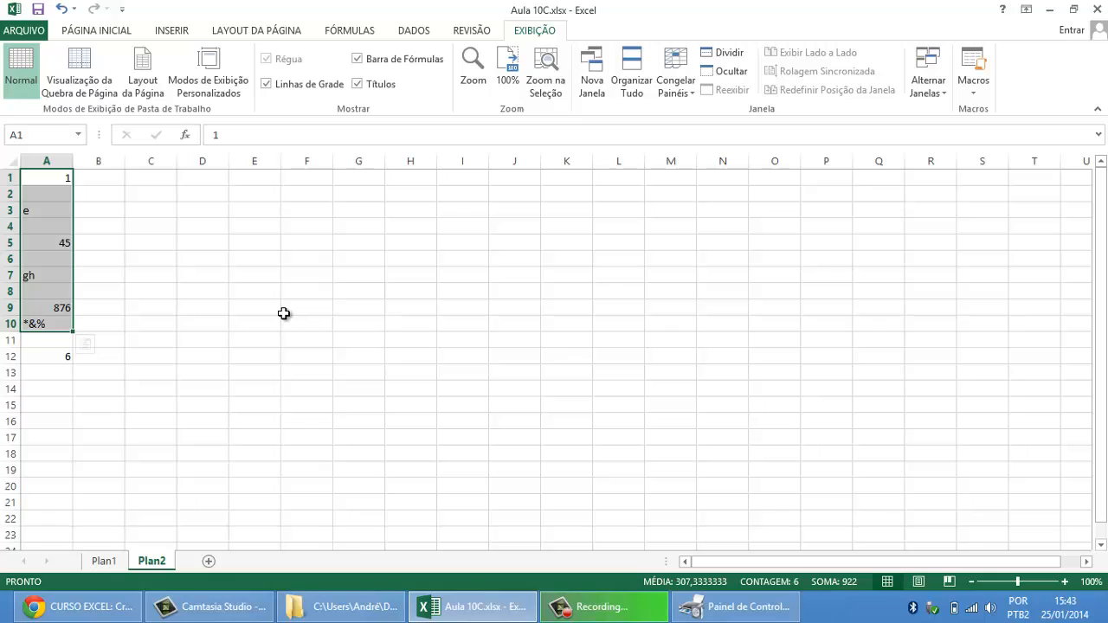
click(66, 355)
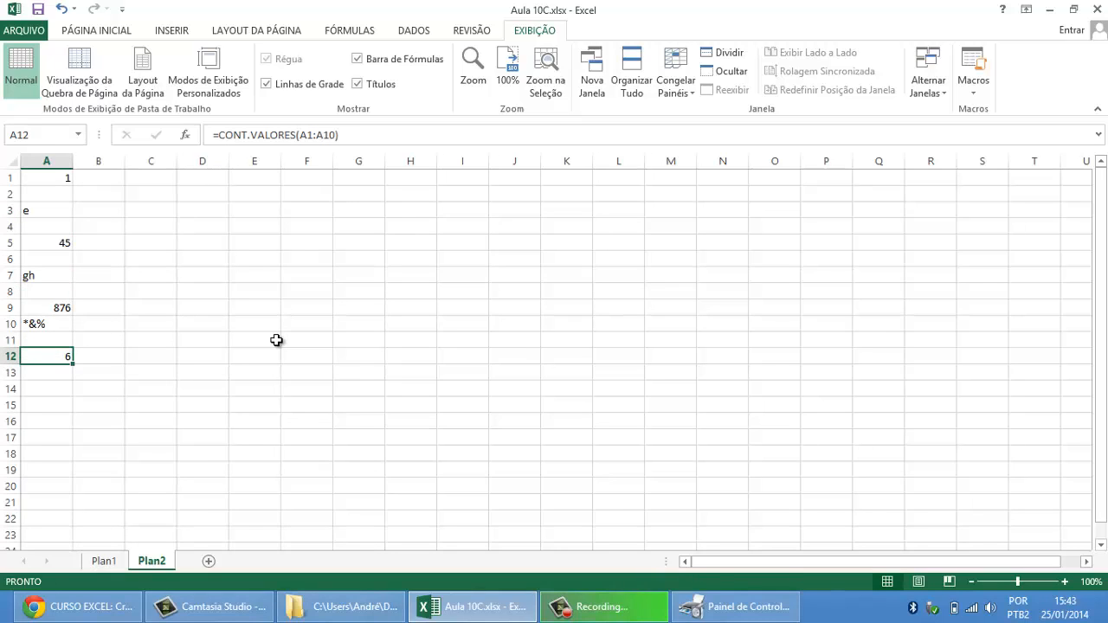
key(Up)
key(Up)
key(Up)
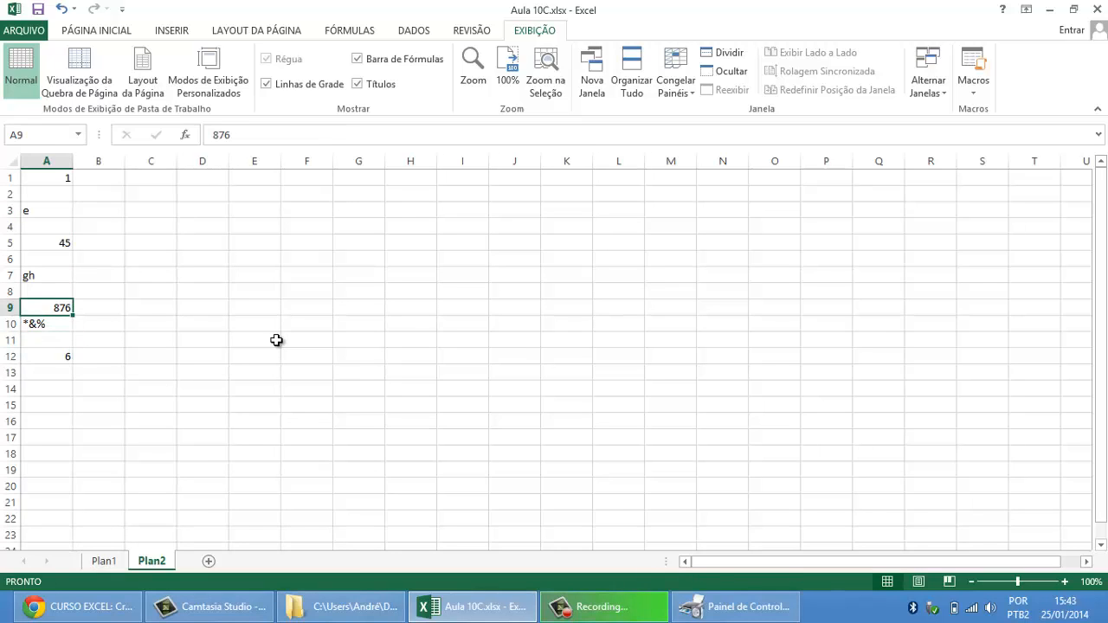
key(Delete)
Step: Fill the empty cells A2 with LFGKJHFG and A4 with FJGKDFJG, and check the count formula in A12
click(50, 194)
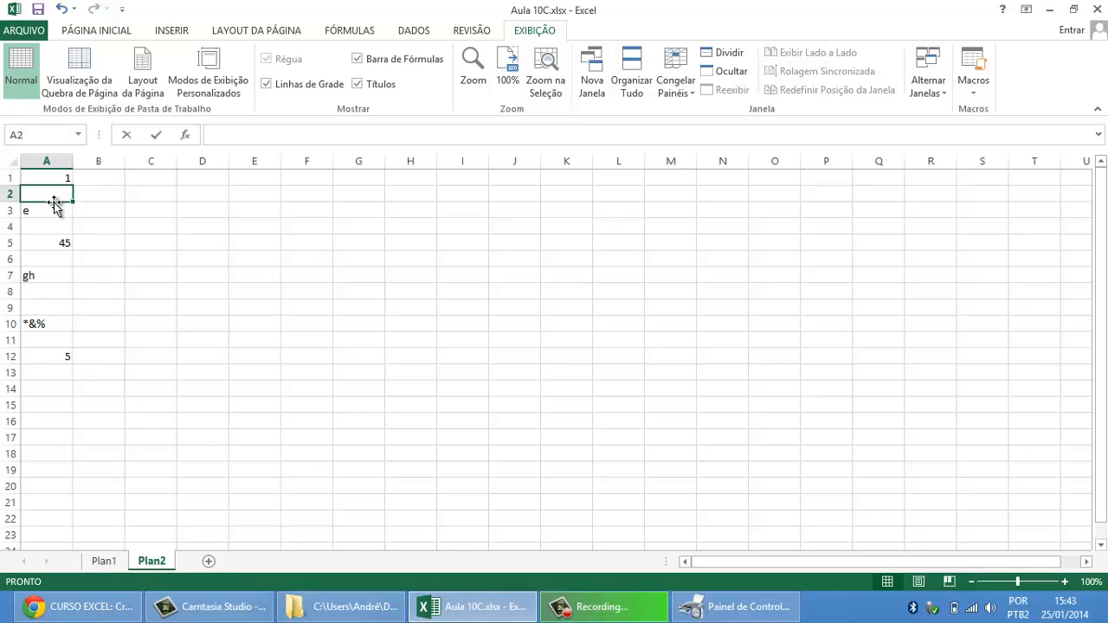
text(LFGKJHFG)
key(Return)
key(Return)
text(FJGKDFJG)
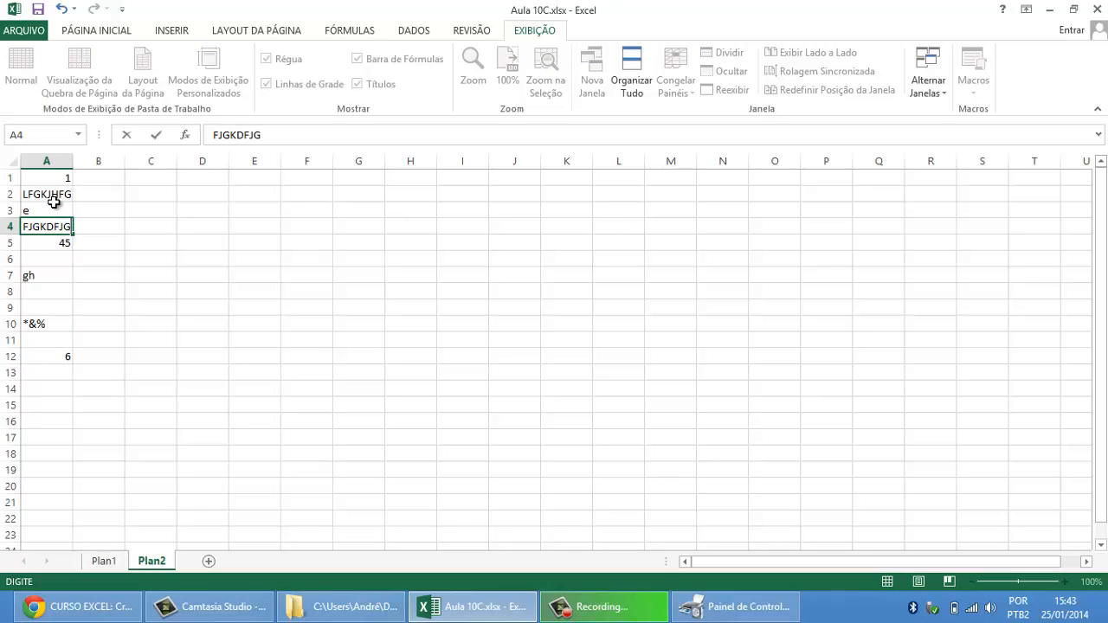
key(Return)
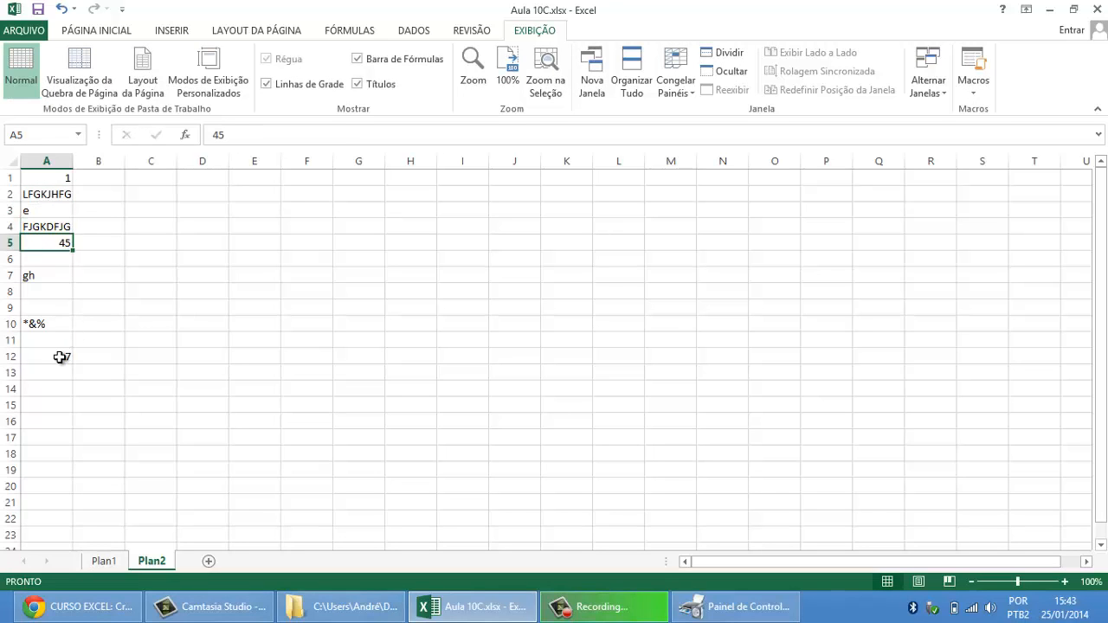
click(61, 357)
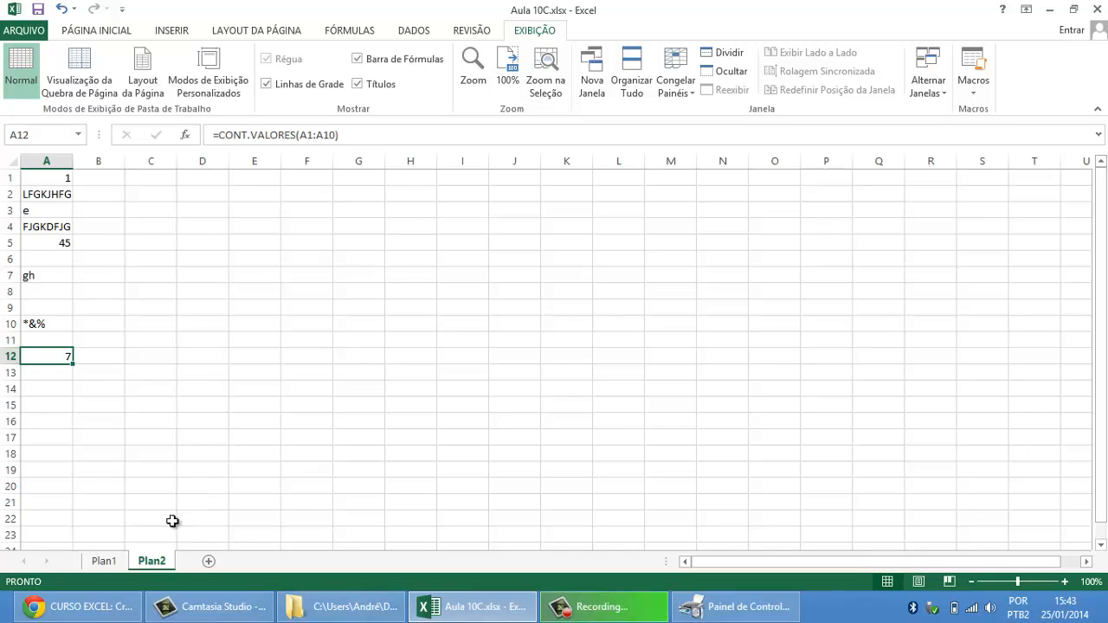
Step: Open the Plan1 sheet and examine the 25/01/2014 attendance column against the student names in column A
click(103, 561)
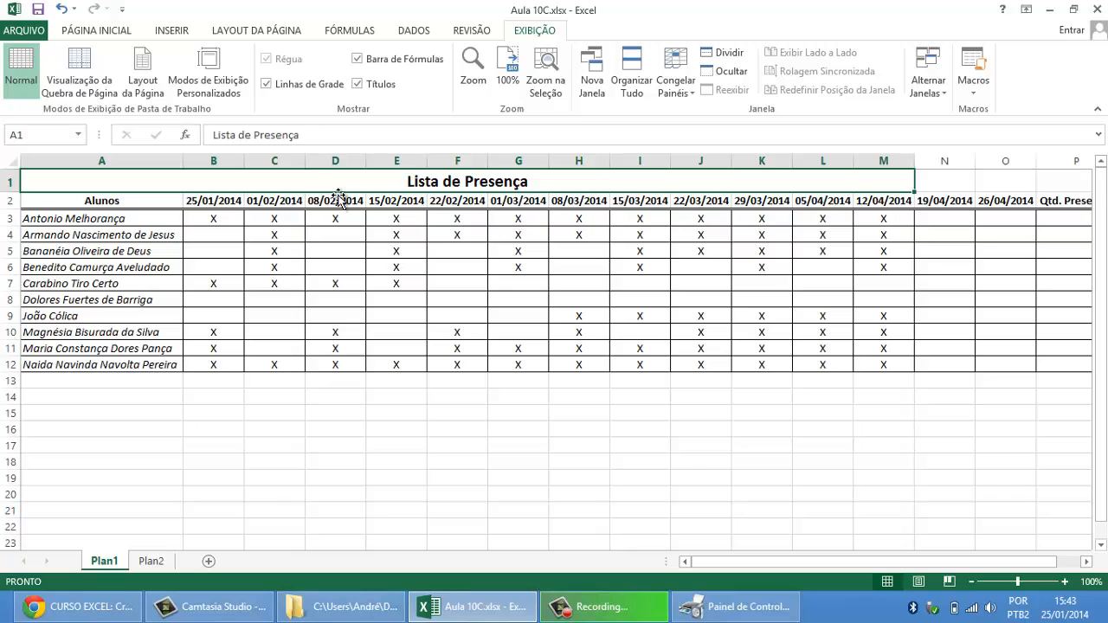
drag(216, 200, 228, 364)
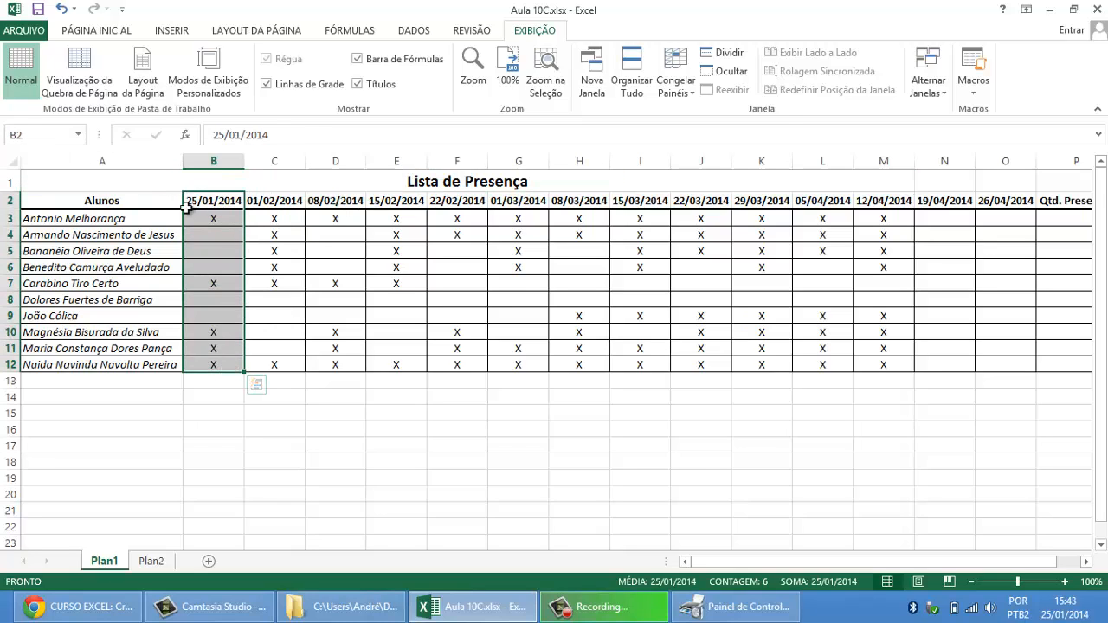
click(86, 218)
click(202, 221)
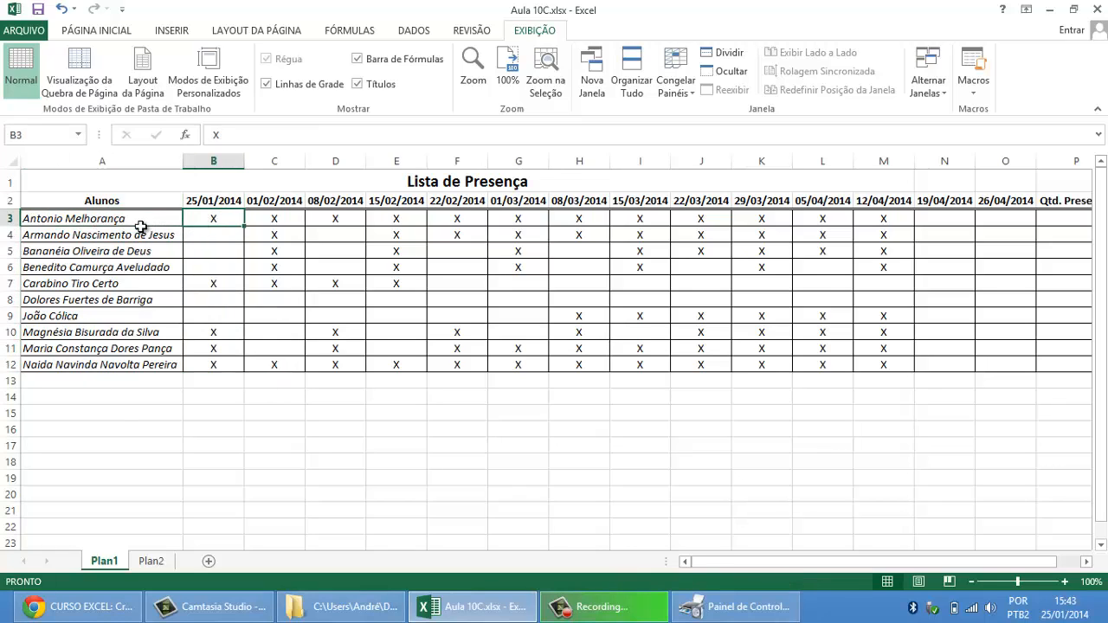
click(166, 236)
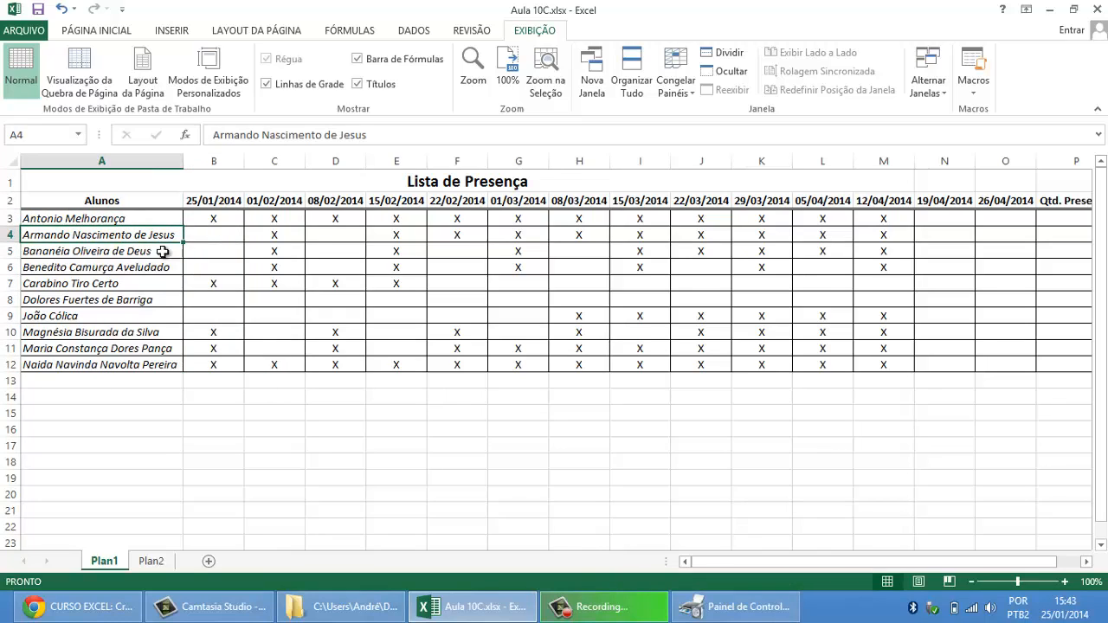
click(164, 252)
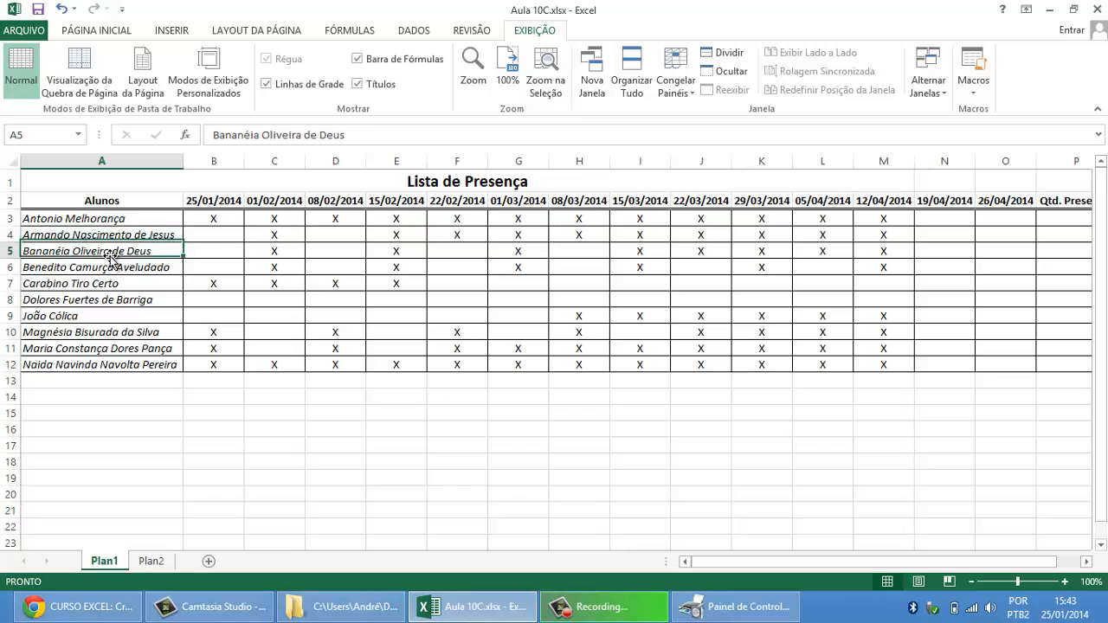
click(211, 250)
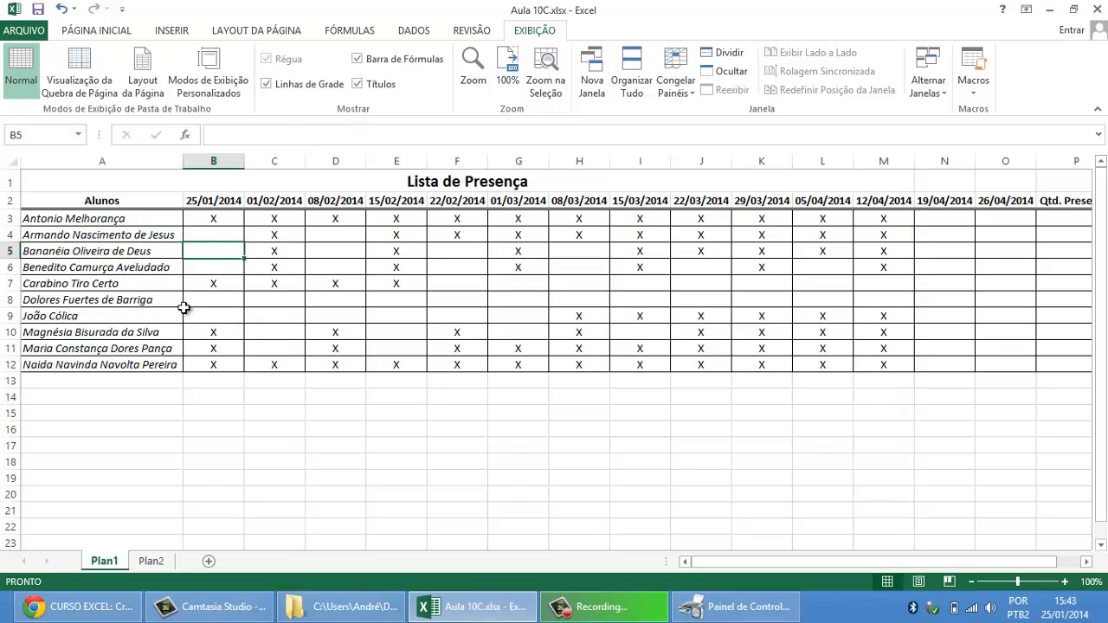
drag(128, 250, 143, 349)
Step: Examine which students are marked X and which are left blank for 25/01/2014 in B3:B12
drag(184, 245, 210, 217)
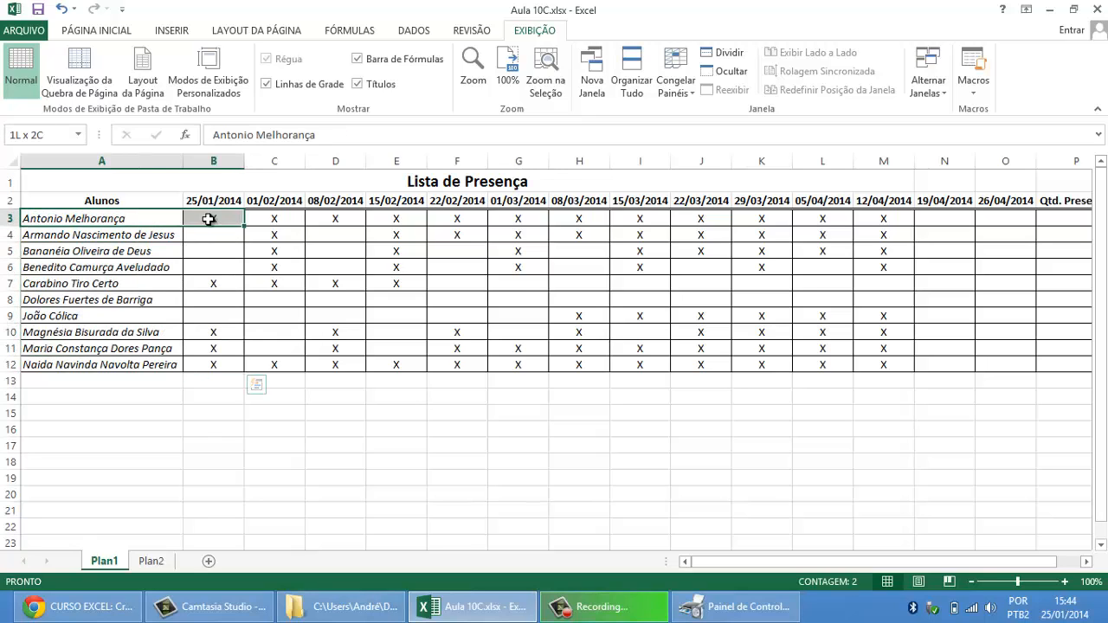
drag(144, 285, 190, 285)
drag(179, 331, 217, 364)
drag(156, 216, 208, 218)
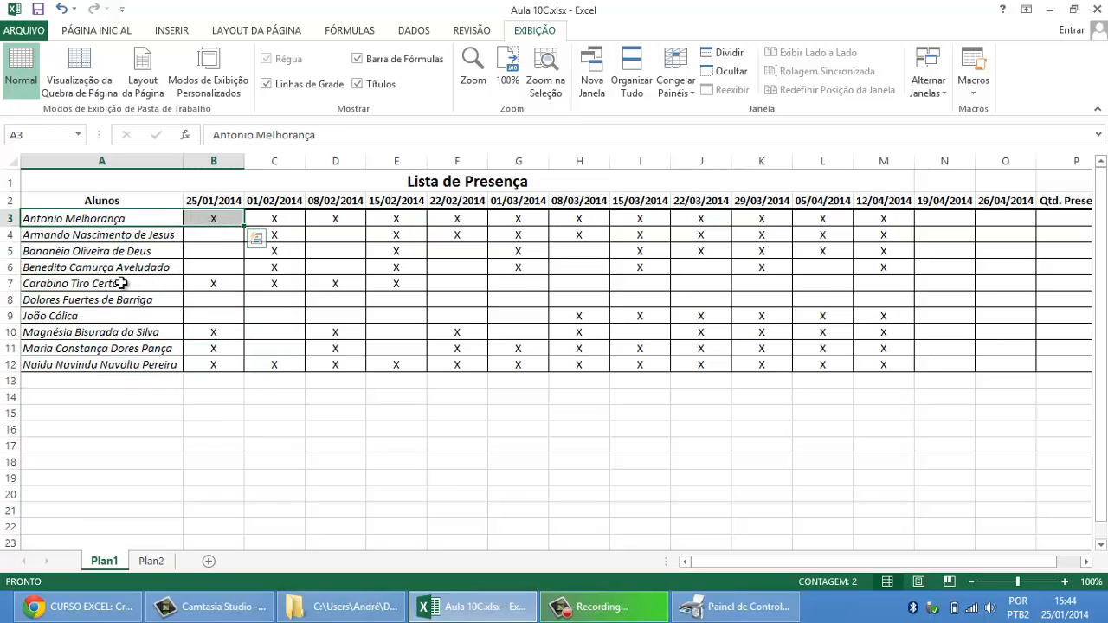
drag(130, 284, 187, 285)
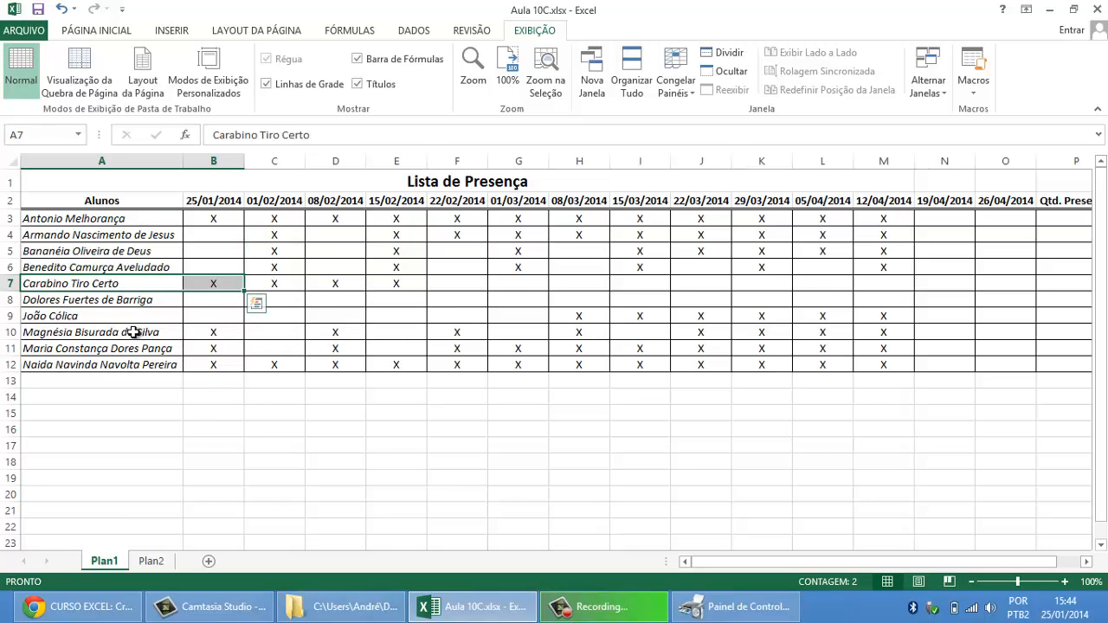
drag(138, 333, 198, 364)
click(222, 329)
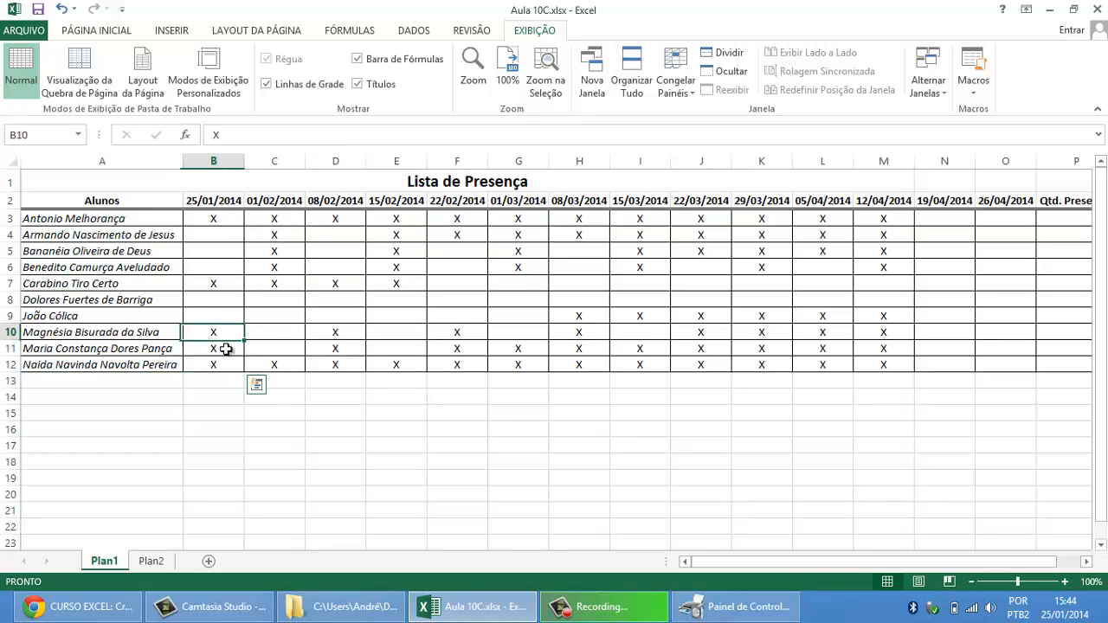
click(217, 348)
click(217, 283)
click(215, 219)
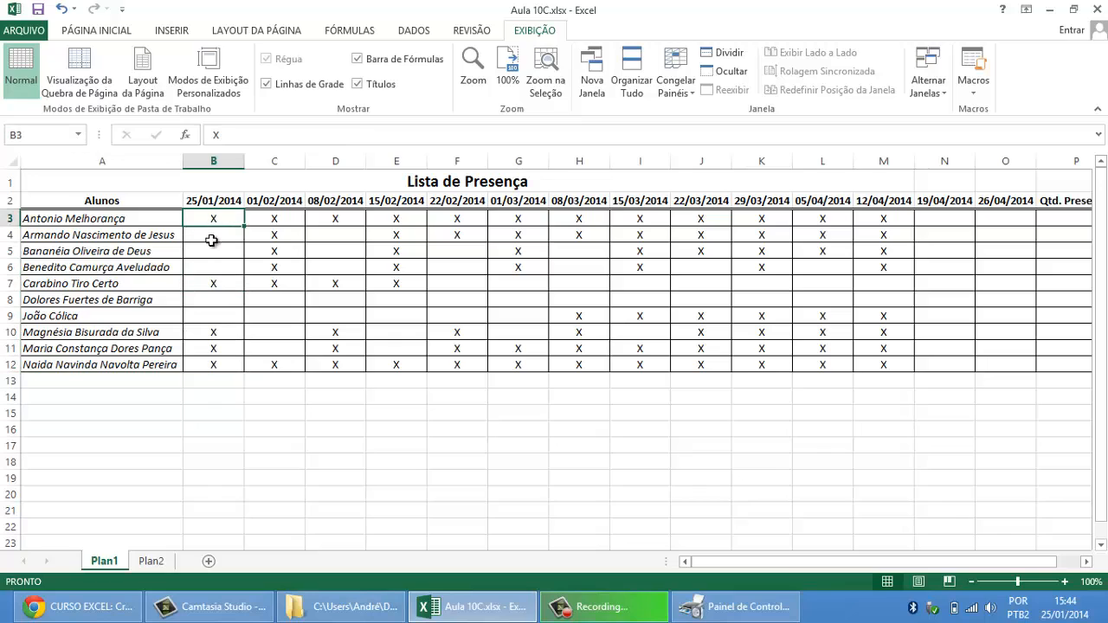
drag(215, 236, 208, 317)
click(189, 303)
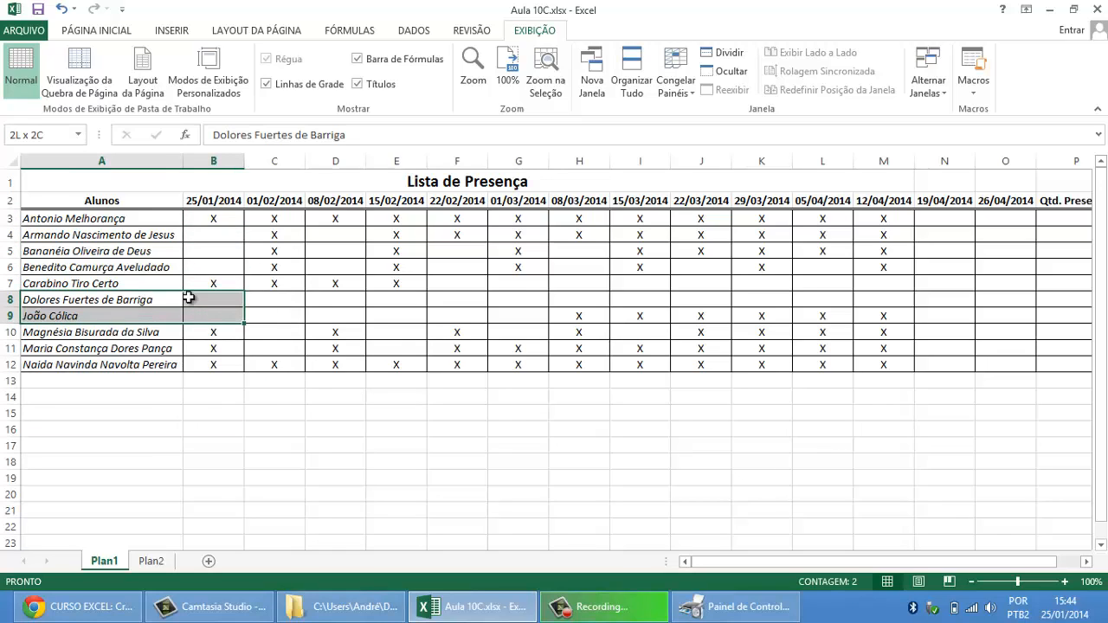
drag(142, 237, 208, 263)
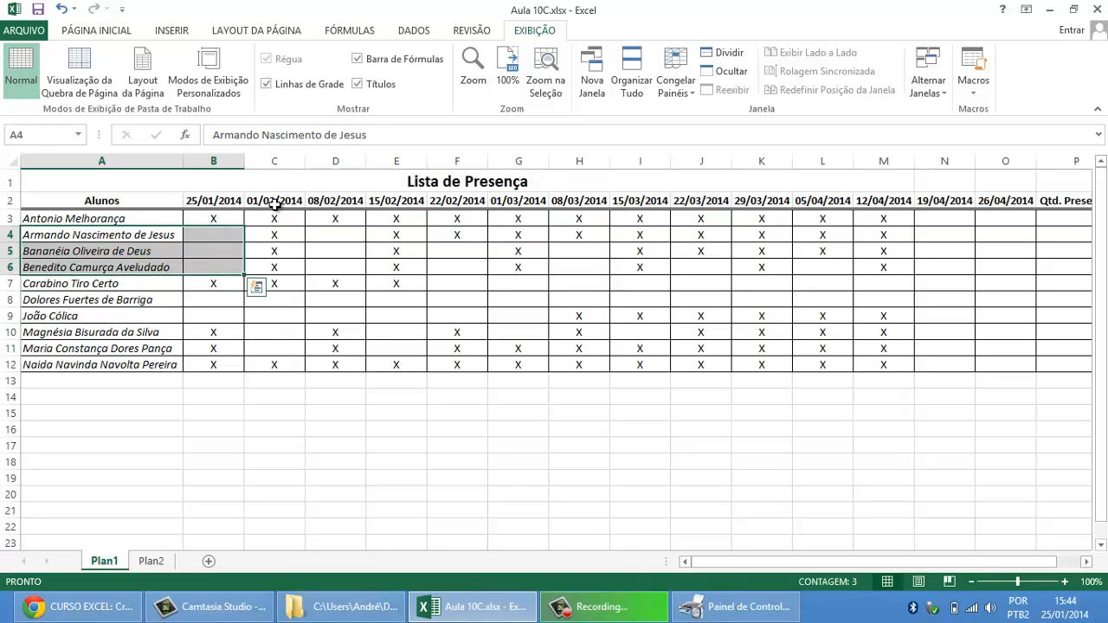
Step: Examine the marked and blank cells of the 01/02/2014 attendance column, C3:C12
drag(275, 204, 277, 364)
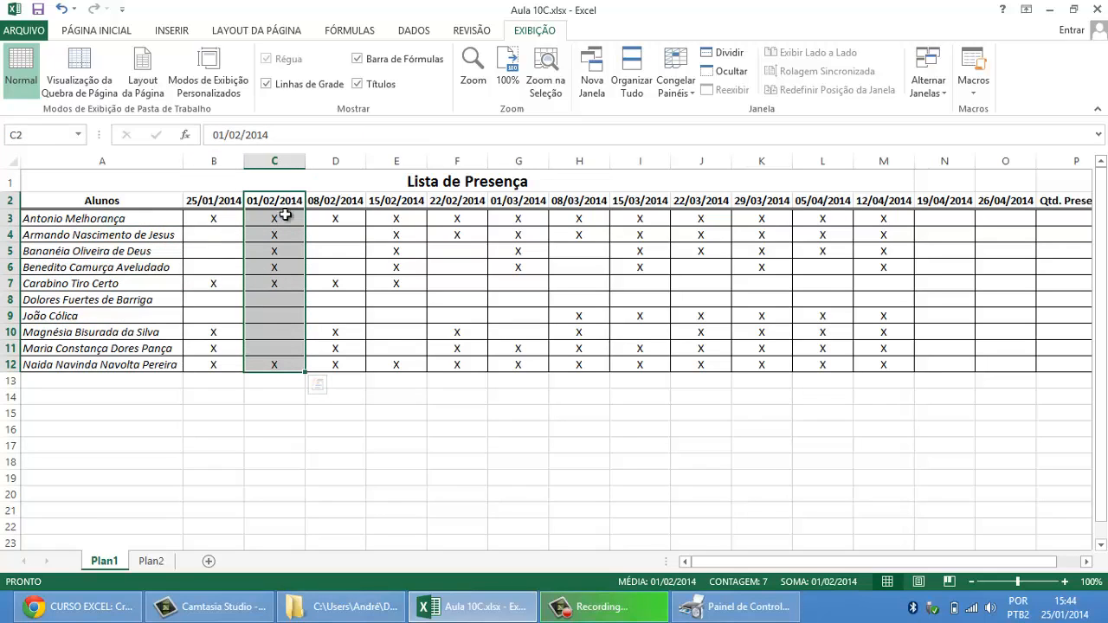
drag(272, 217, 260, 285)
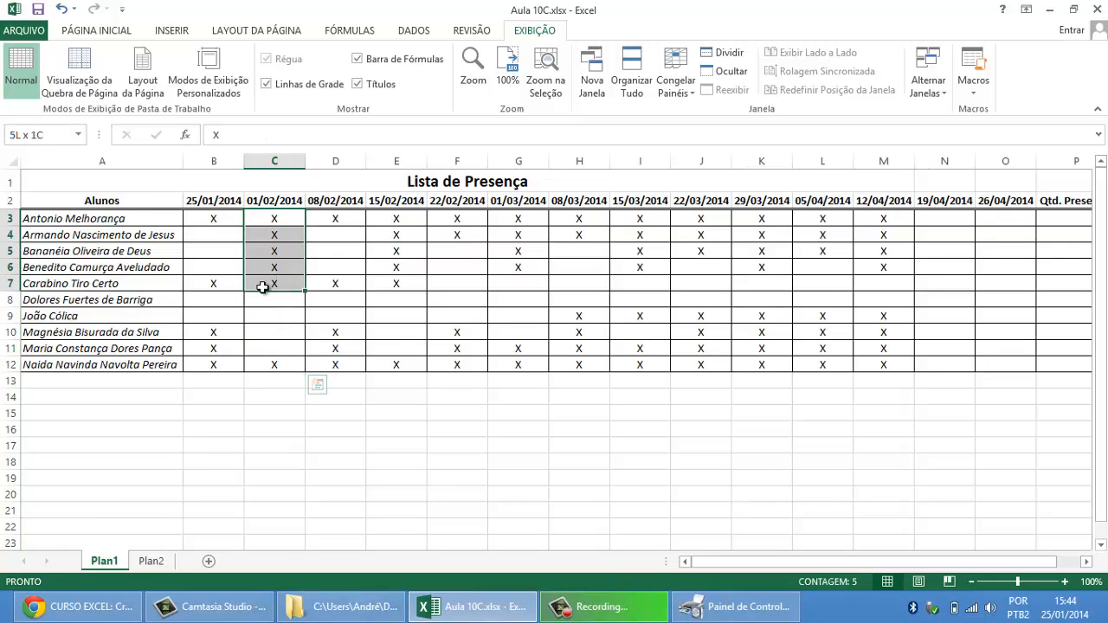
click(268, 364)
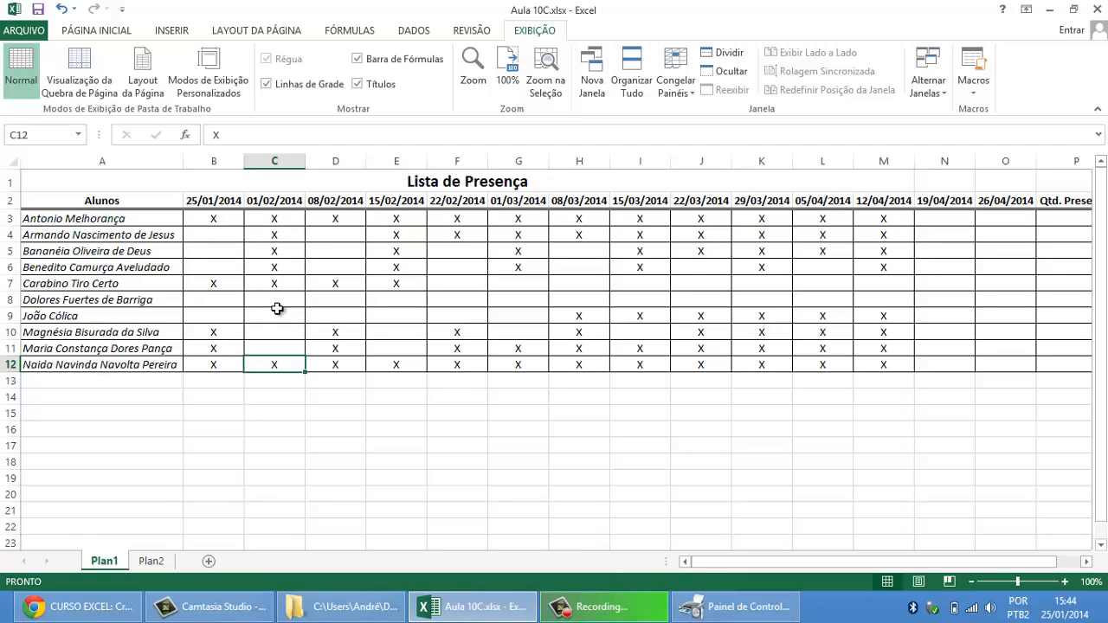
drag(277, 303, 274, 348)
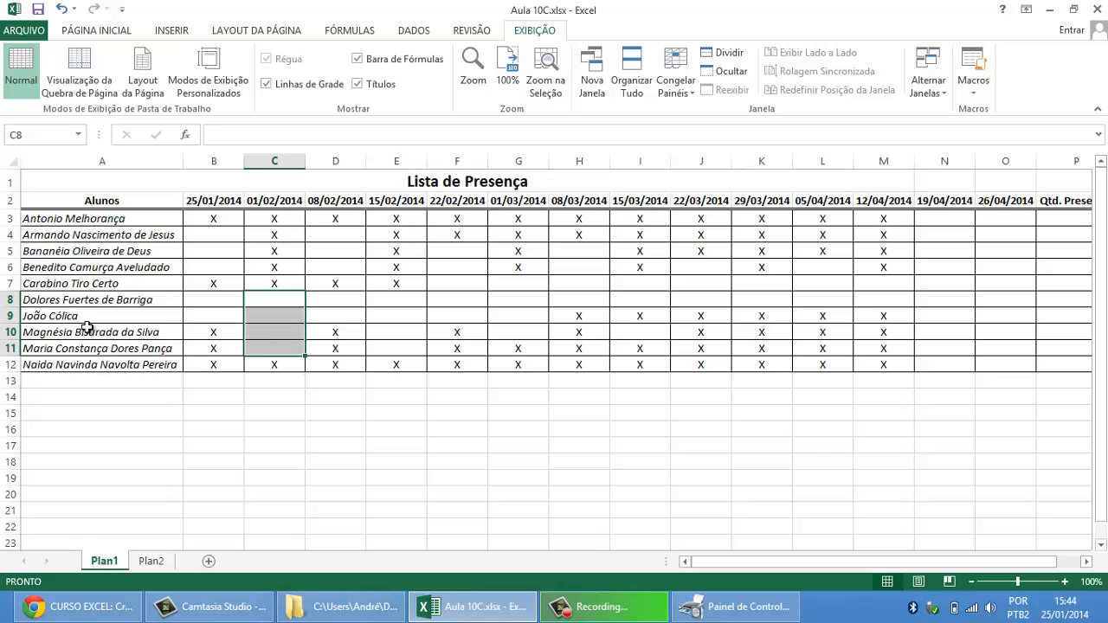
click(272, 308)
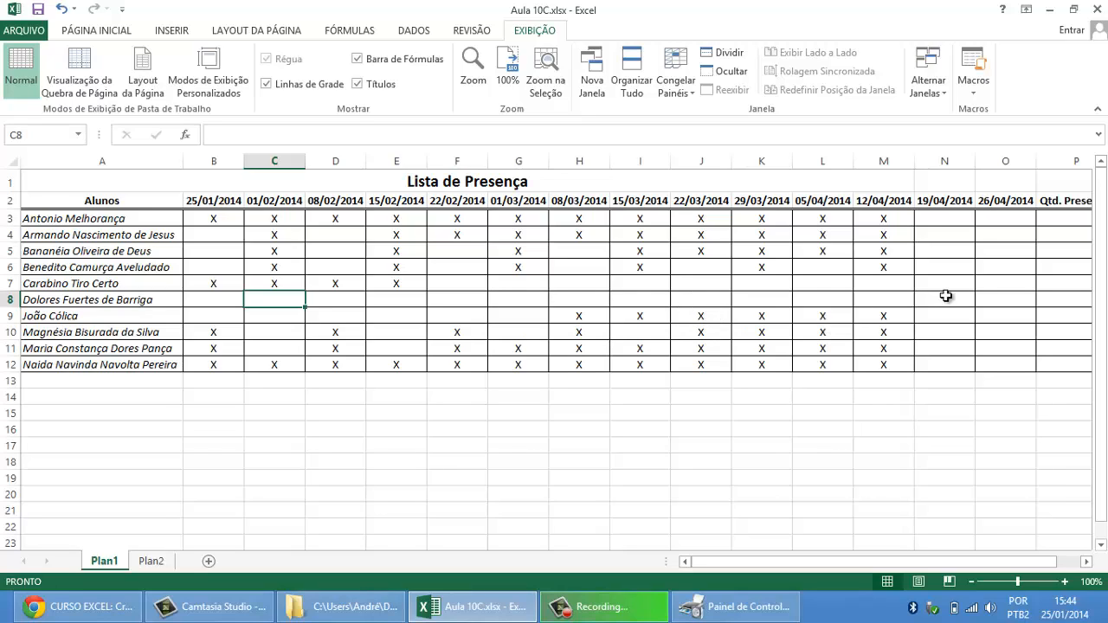
Step: Mark attendance for 19/04/2014 by entering X in N4 and in every cell from N6 to N12
click(942, 224)
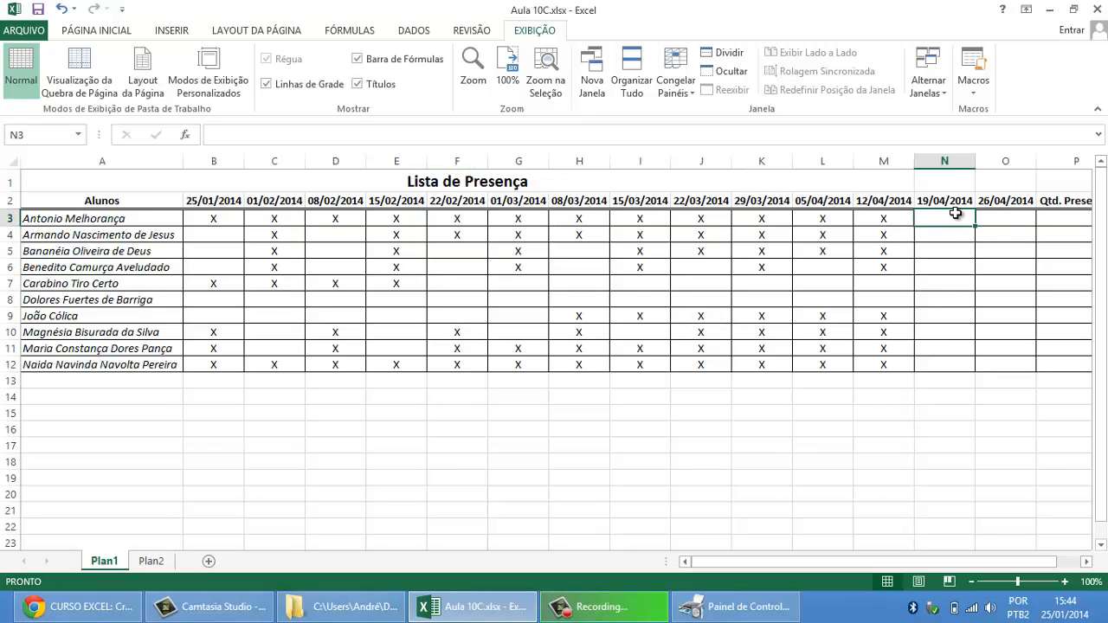
mouse_move(952, 216)
mouse_down()
mouse_move(1009, 388)
mouse_move(1010, 359)
mouse_up()
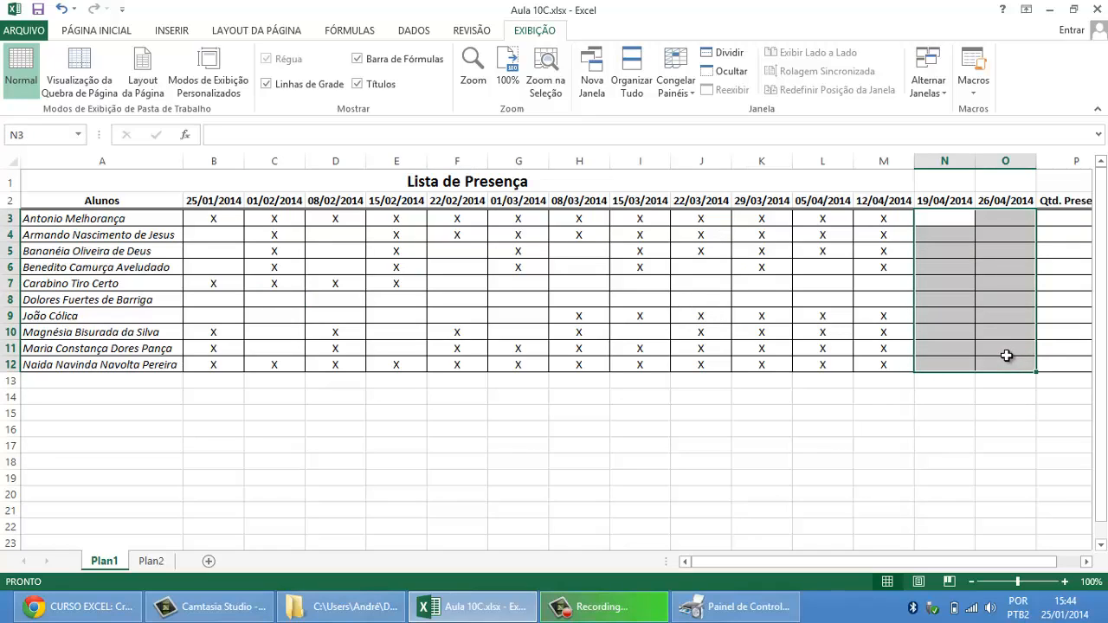
click(939, 239)
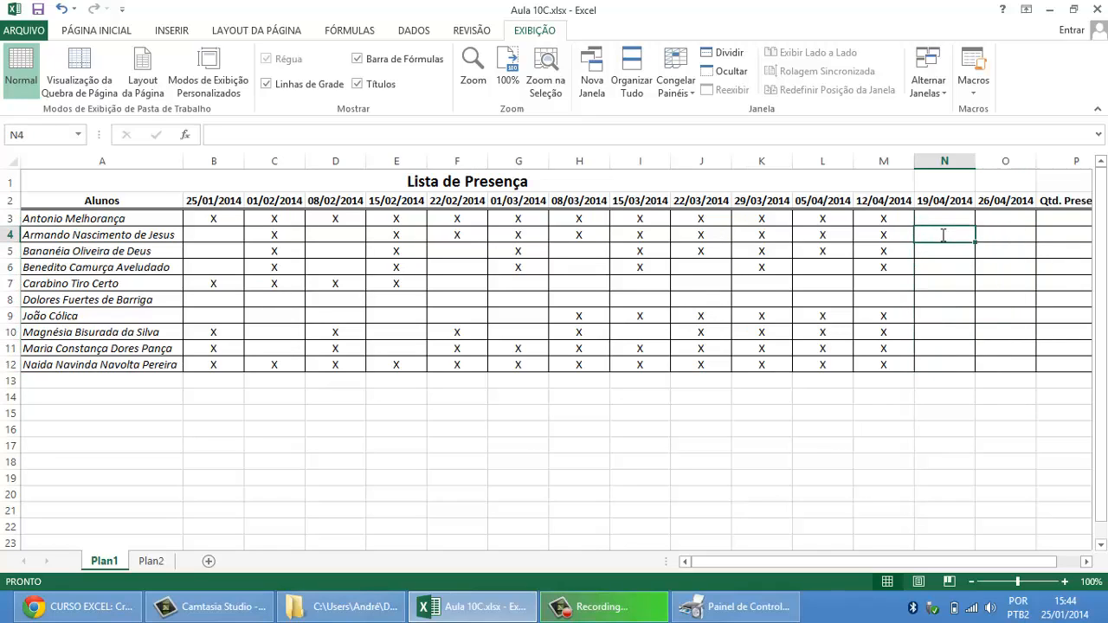
text(X)
click(952, 267)
text(X)
click(951, 283)
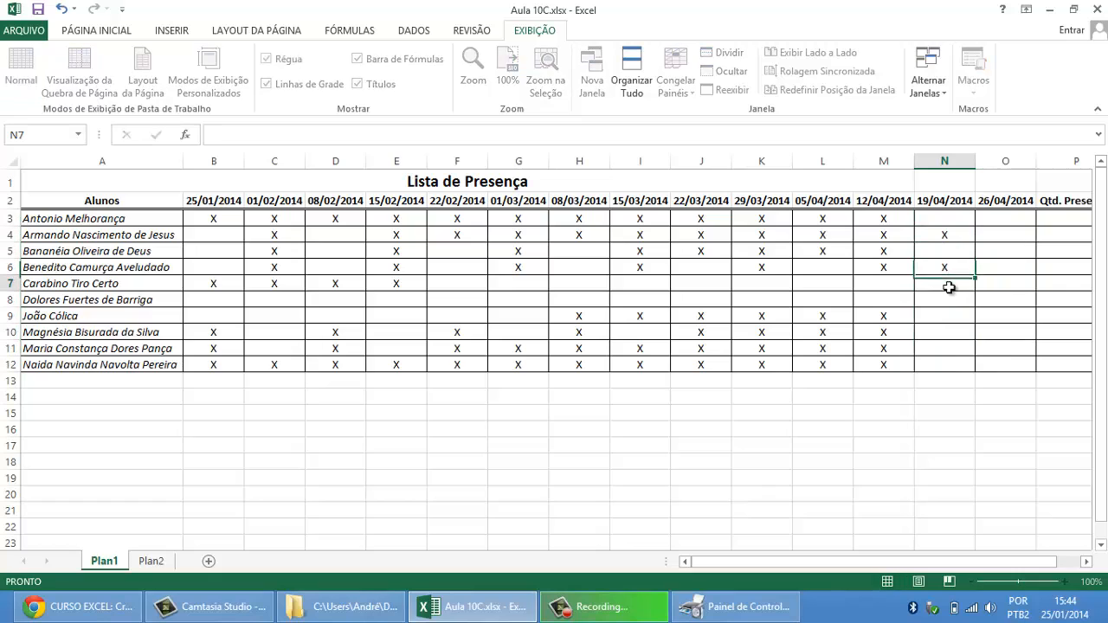
text(X)
click(952, 301)
text(X)
click(952, 316)
text(X)
click(953, 333)
text(X)
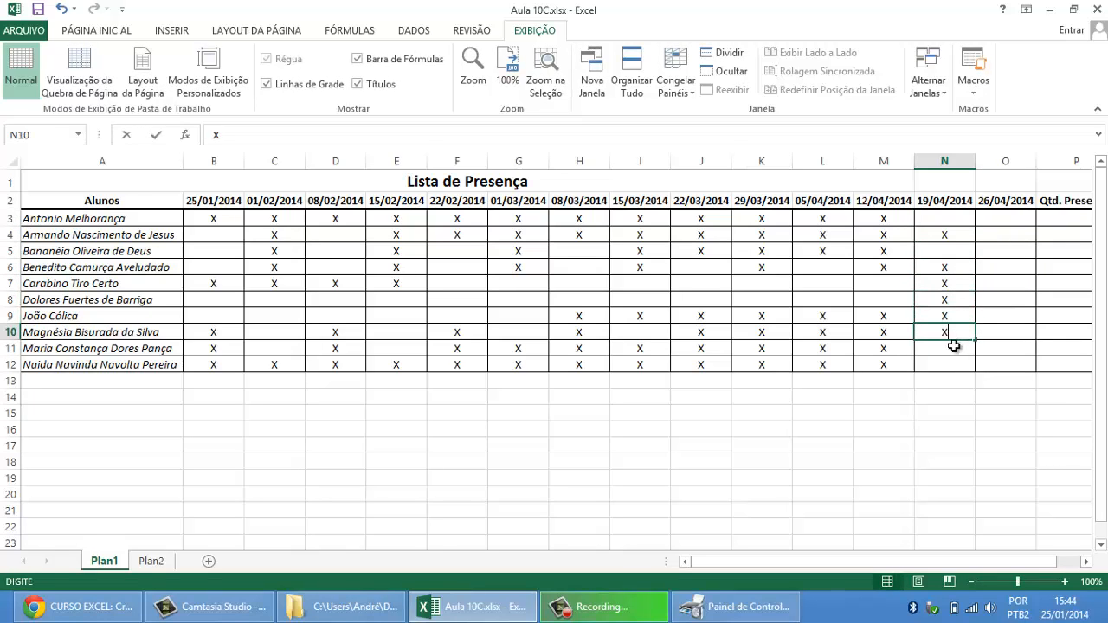
click(952, 346)
text(X)
click(954, 362)
text(X)
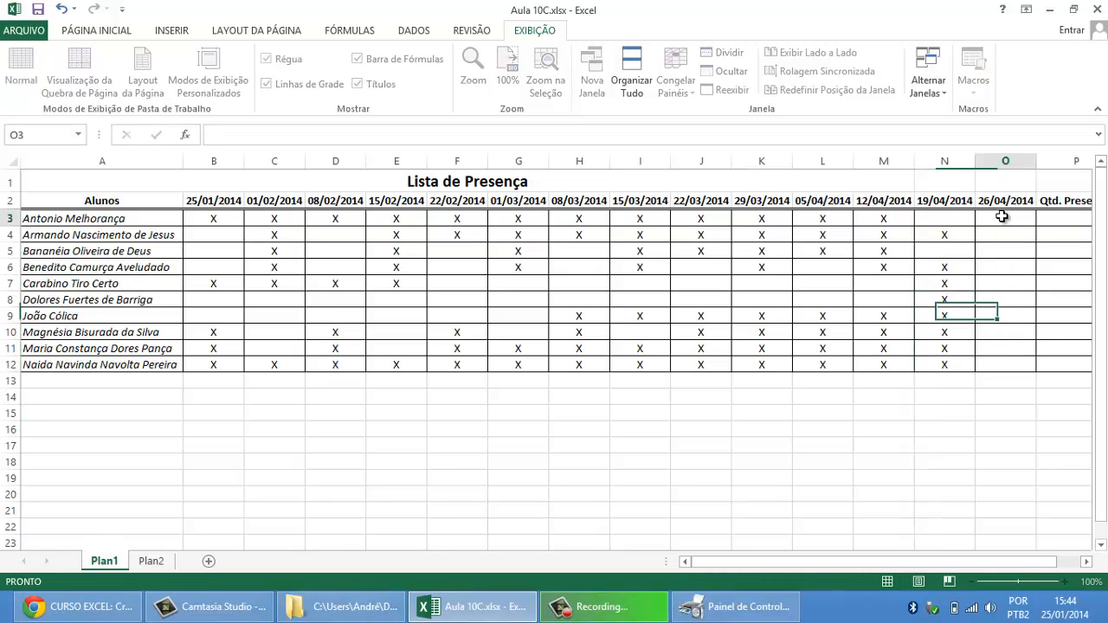
Step: Mark all students present on 26/04/2014 by entering X in every cell from O3 to O12
click(1005, 222)
text(X)
click(1005, 237)
text(X)
click(1007, 253)
text(X)
click(1007, 269)
text(X)
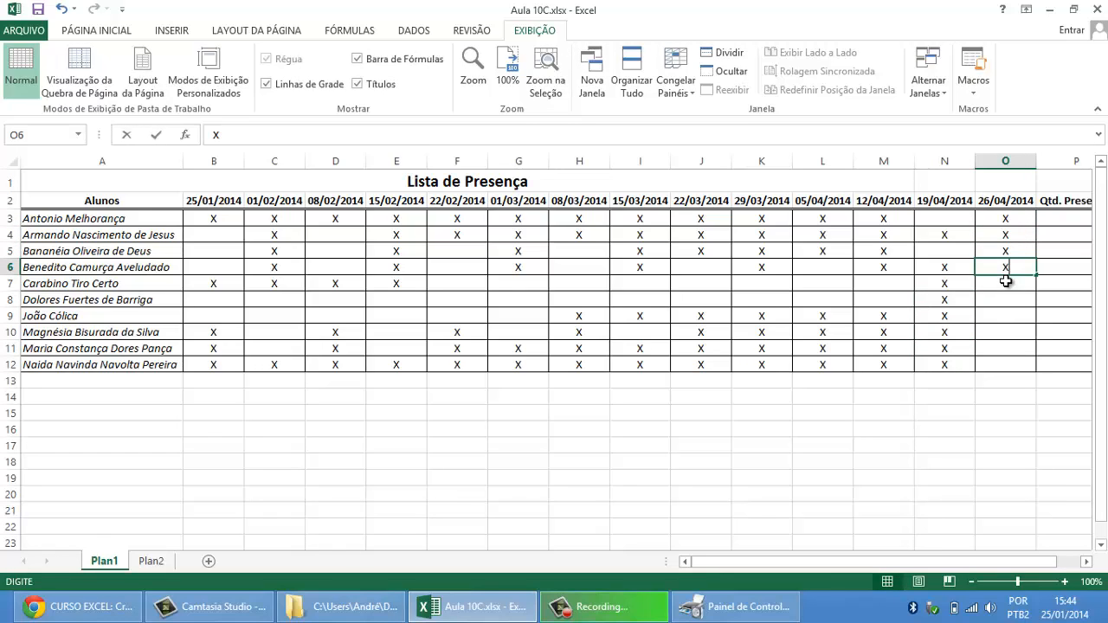
click(1002, 285)
text(X)
click(1007, 301)
text(X)
click(1009, 317)
text(X)
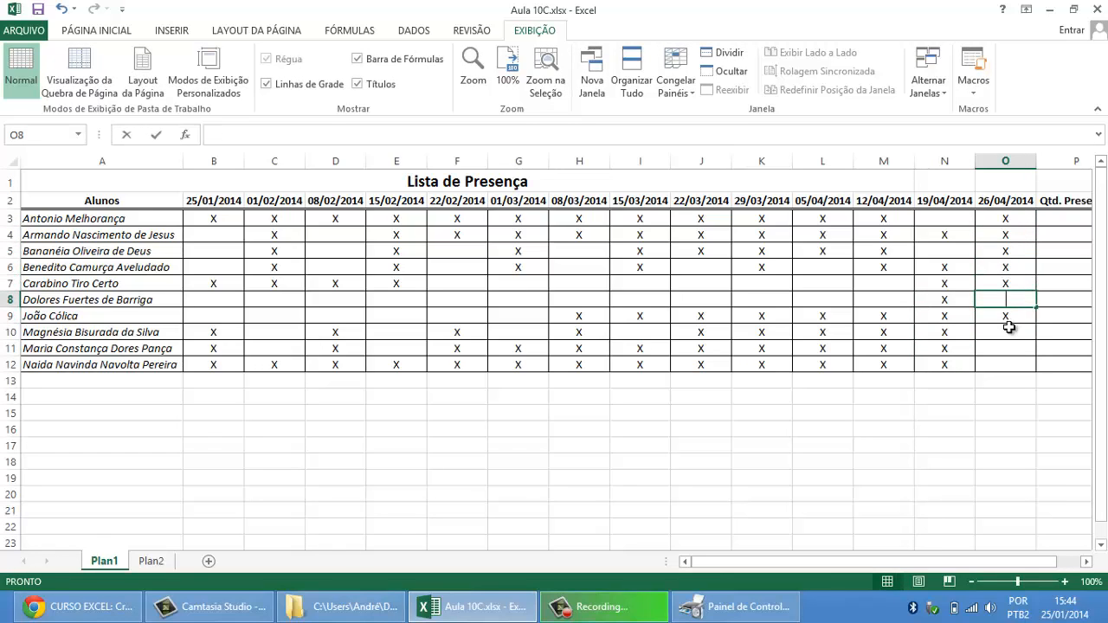
click(1013, 335)
text(X)
click(1014, 349)
text(X)
click(1014, 364)
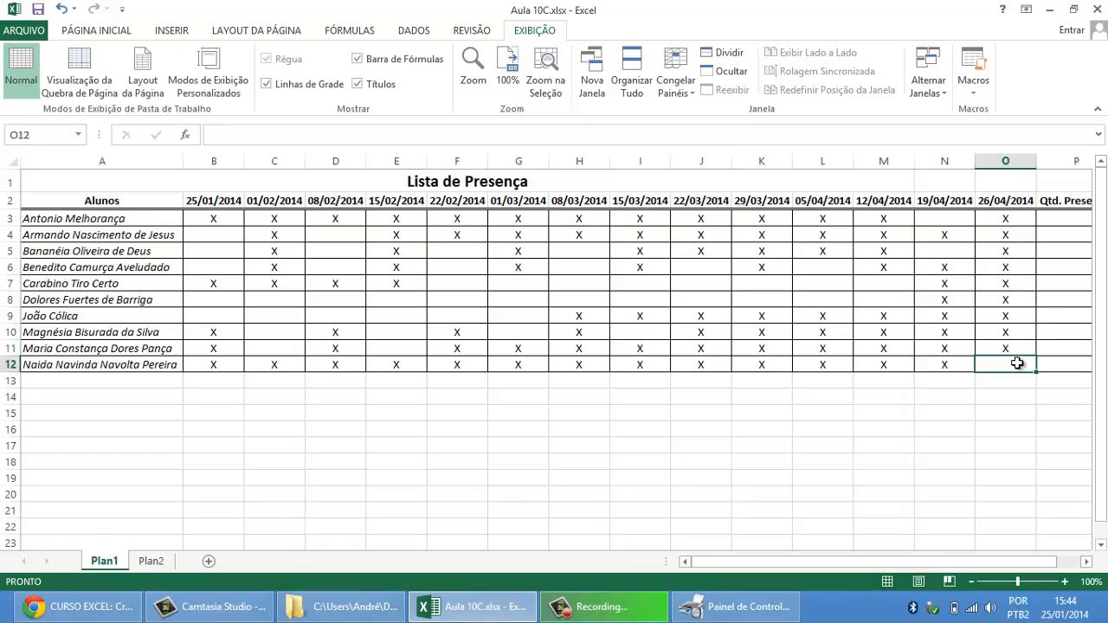
text(X)
Step: Review the marks in O3:O12 and the first student's range B3:O3, and select cell P3 under Qtd. Presenças
click(1006, 250)
drag(1005, 219, 1020, 367)
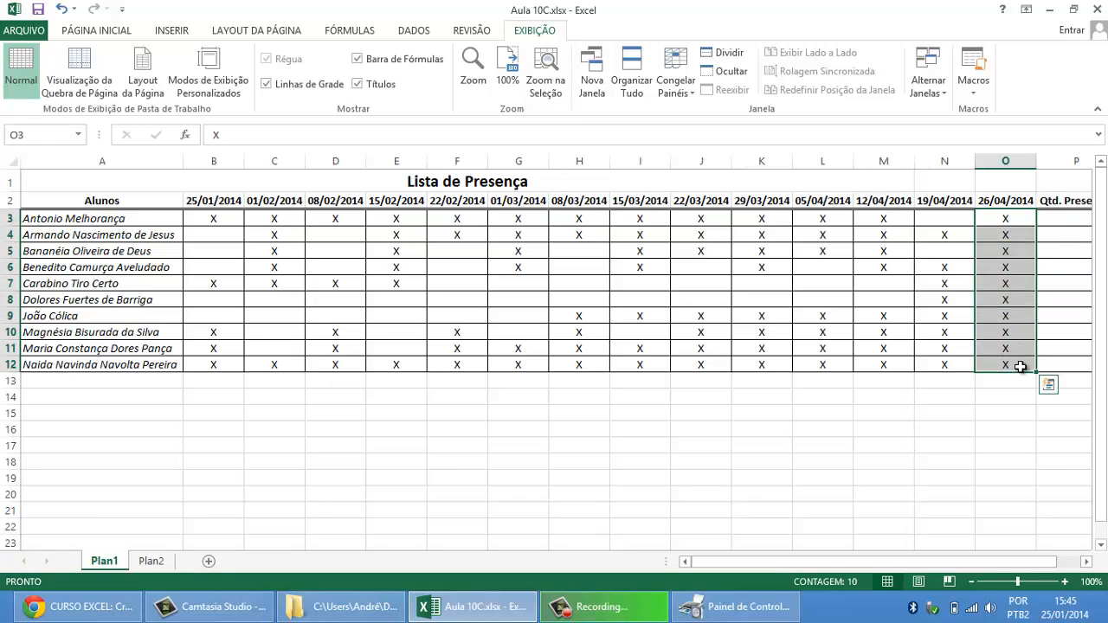
key(Up)
key(Down)
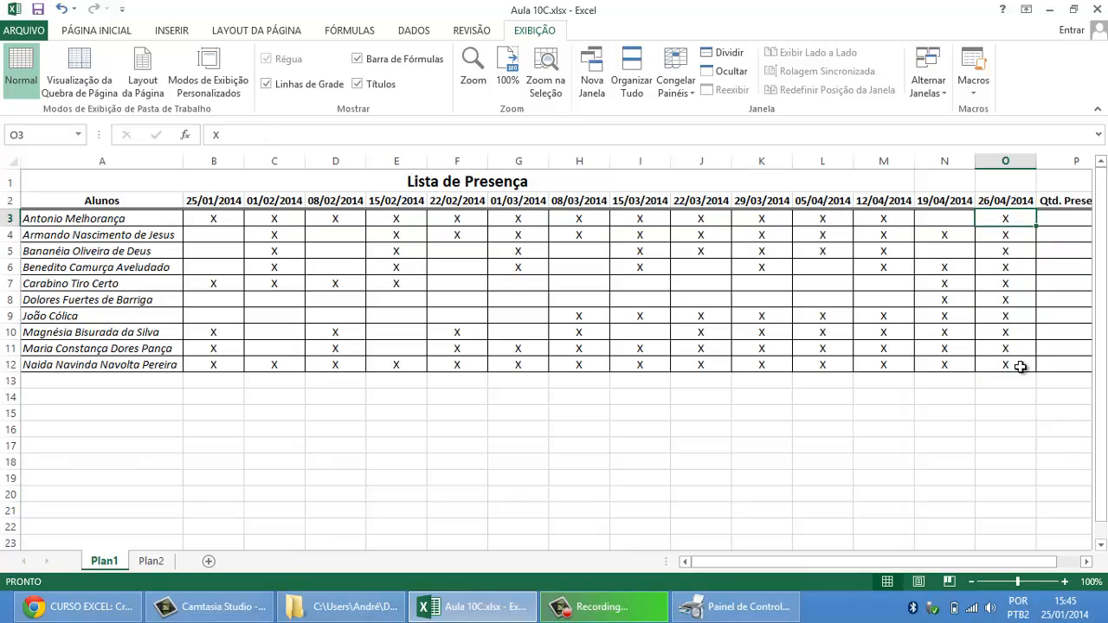
key(Right)
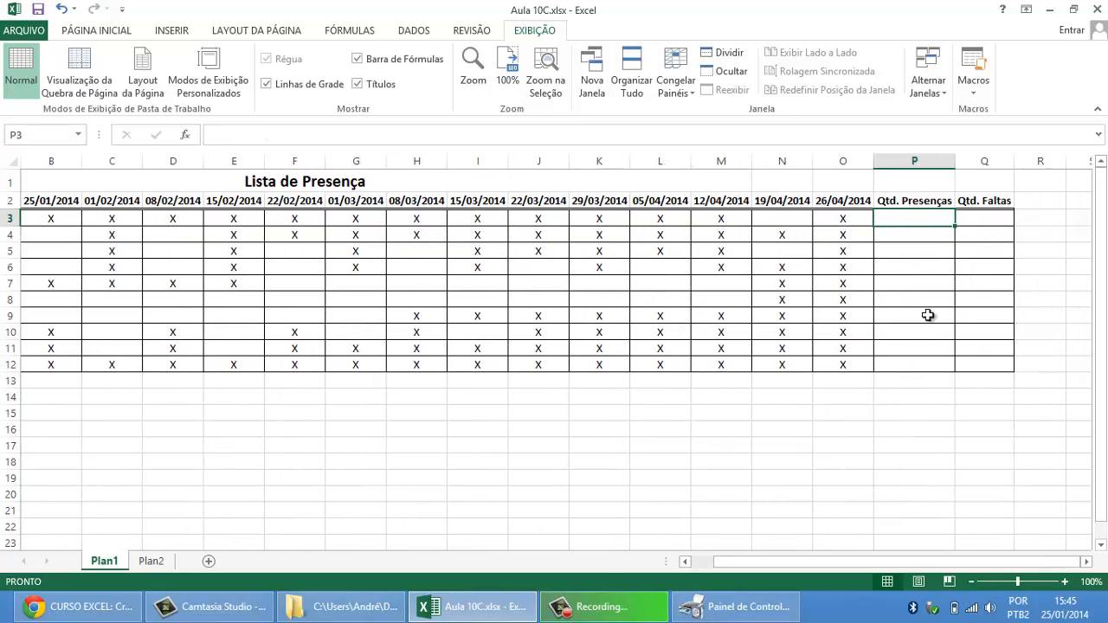
click(685, 562)
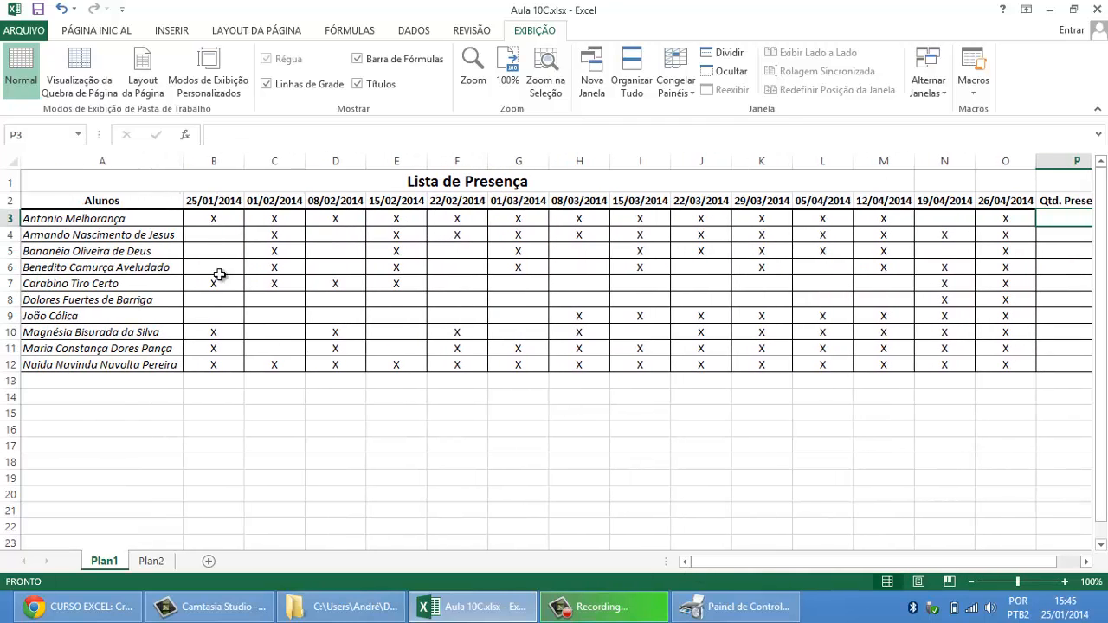
click(90, 218)
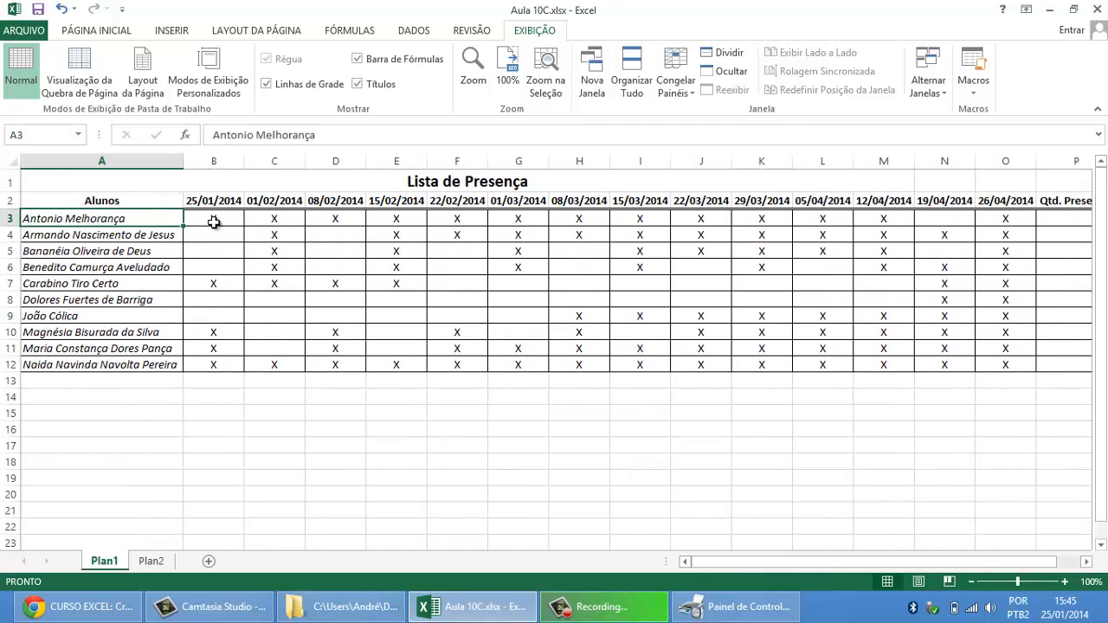
drag(216, 218, 1015, 220)
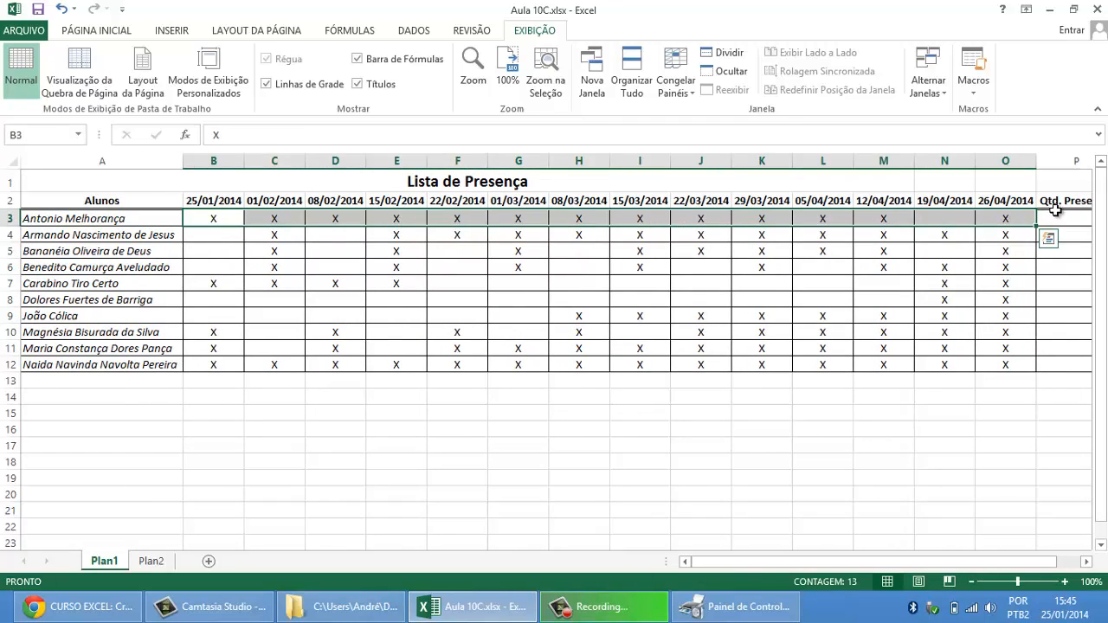
click(1056, 216)
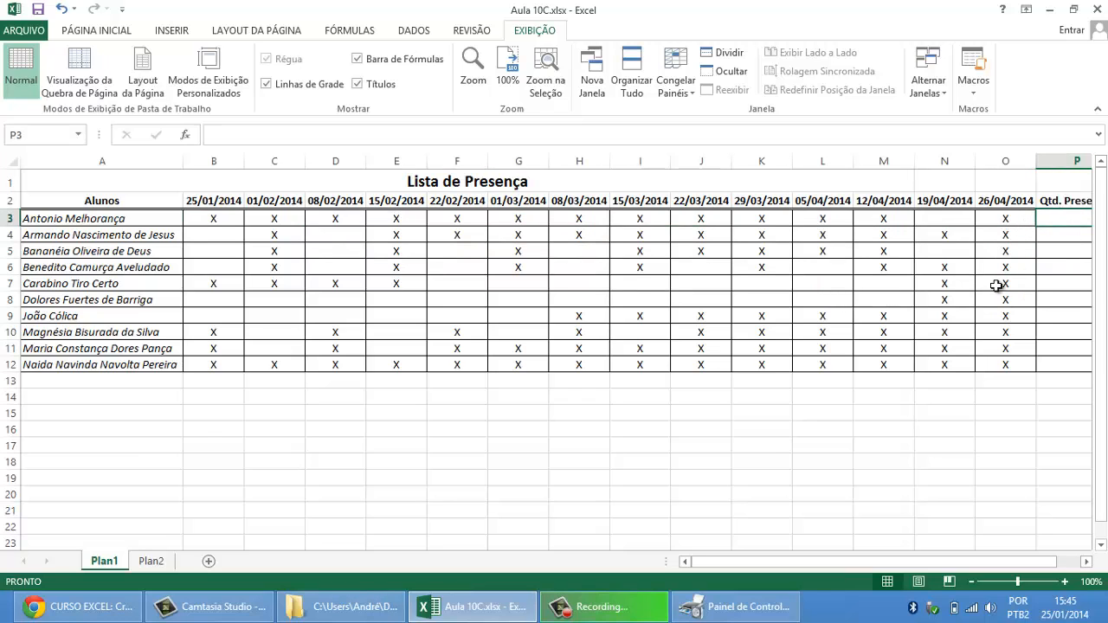
click(1087, 562)
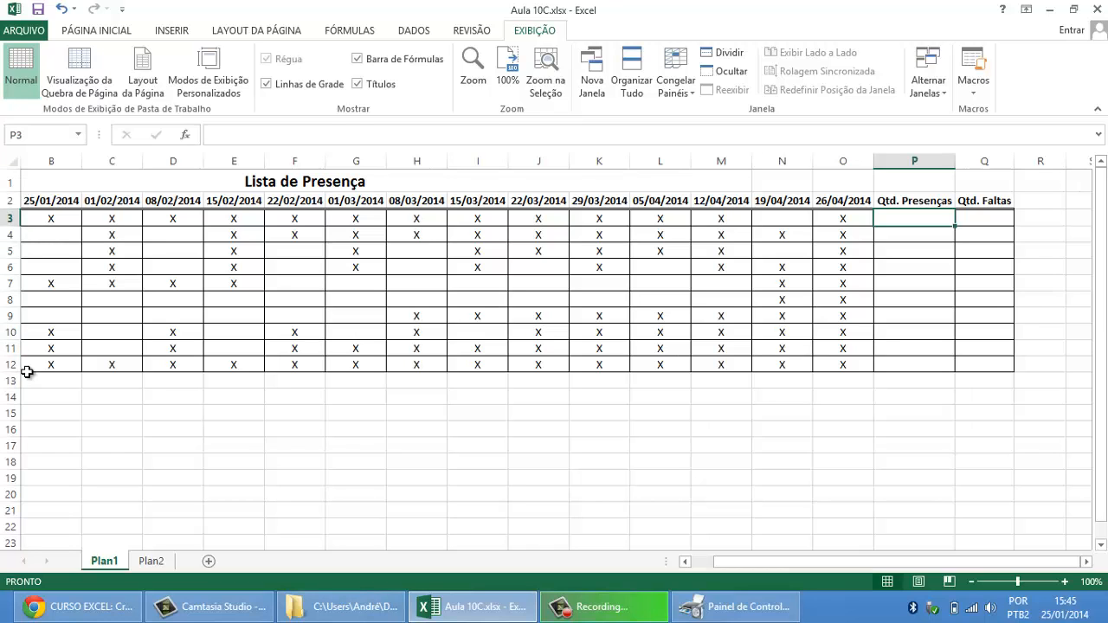
Step: Freeze the first column of Plan1 so the Alunos names stay in view alongside the Qtd. Presenças and Qtd. Faltas columns
click(684, 562)
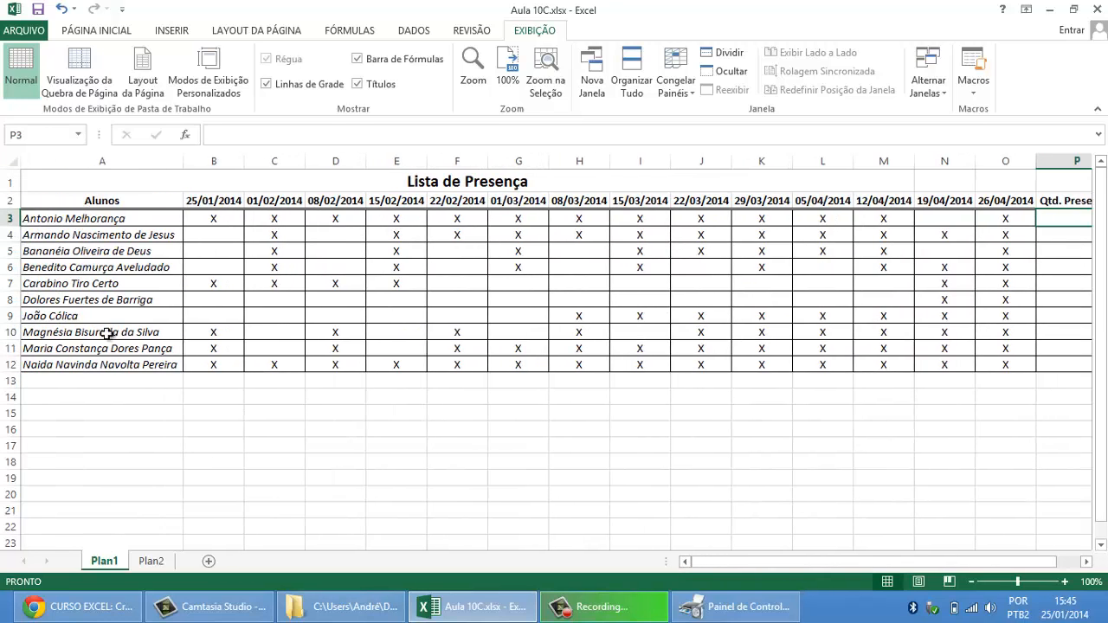
click(1086, 562)
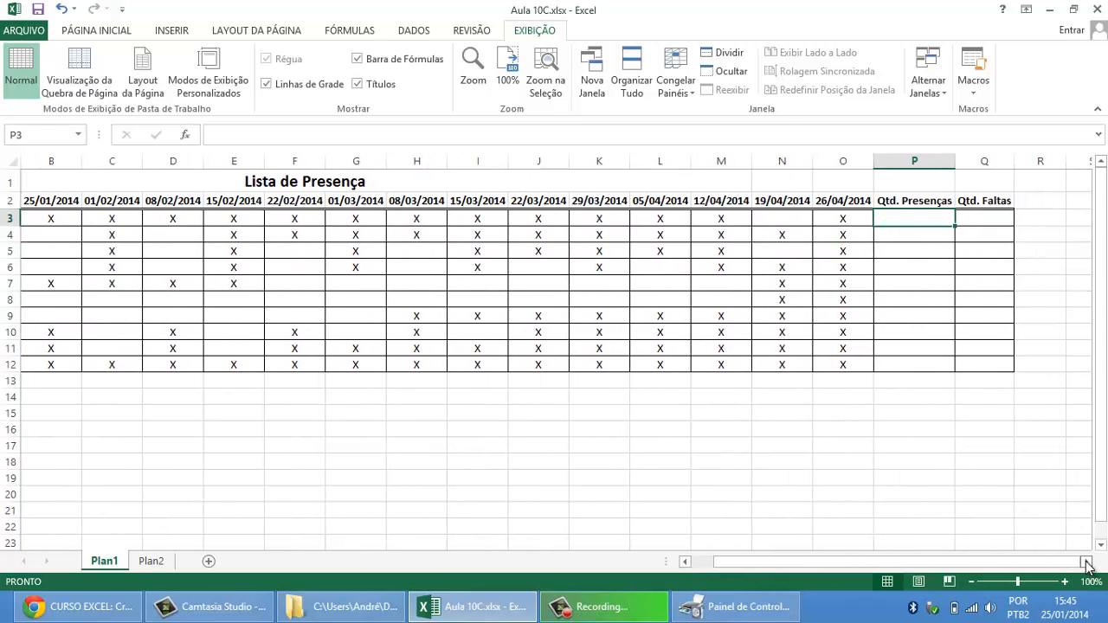
click(1087, 562)
click(685, 562)
click(685, 562)
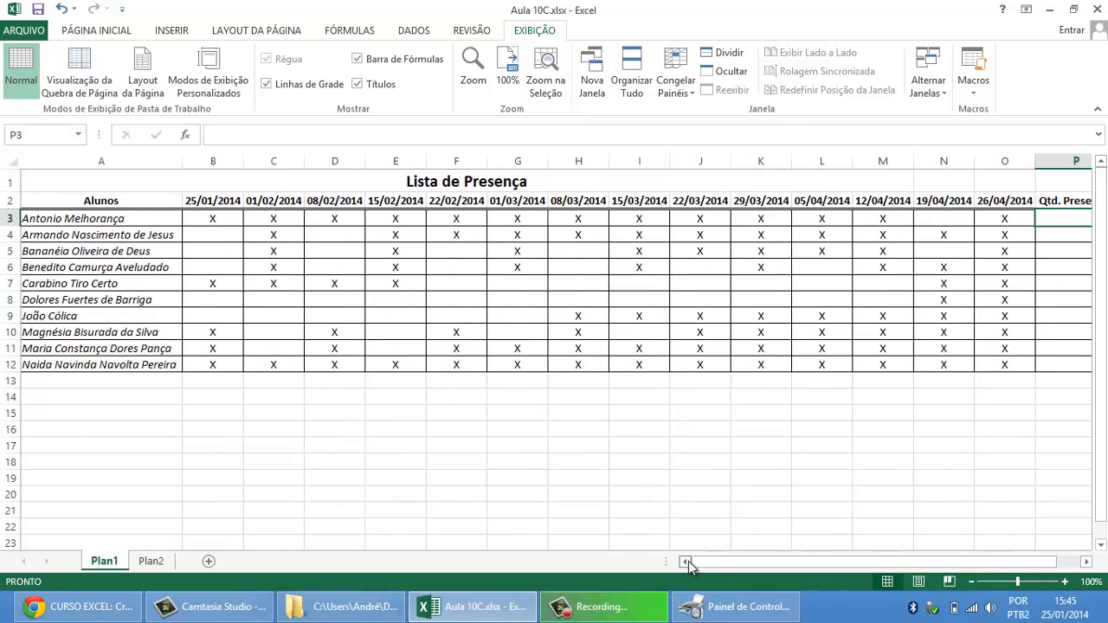
click(443, 300)
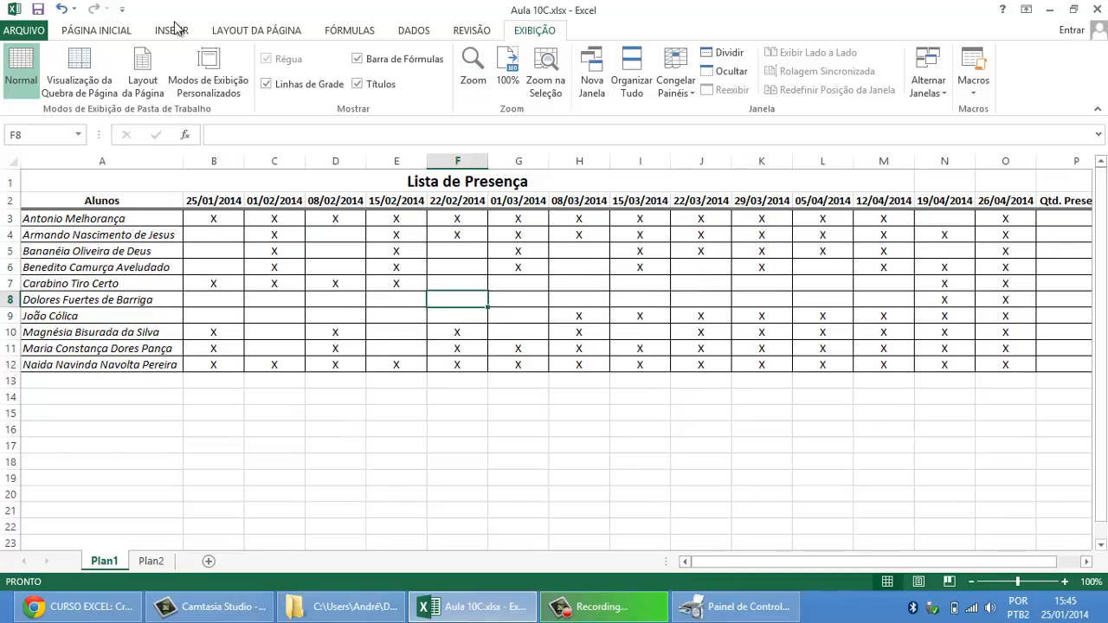
click(96, 31)
click(541, 31)
click(693, 96)
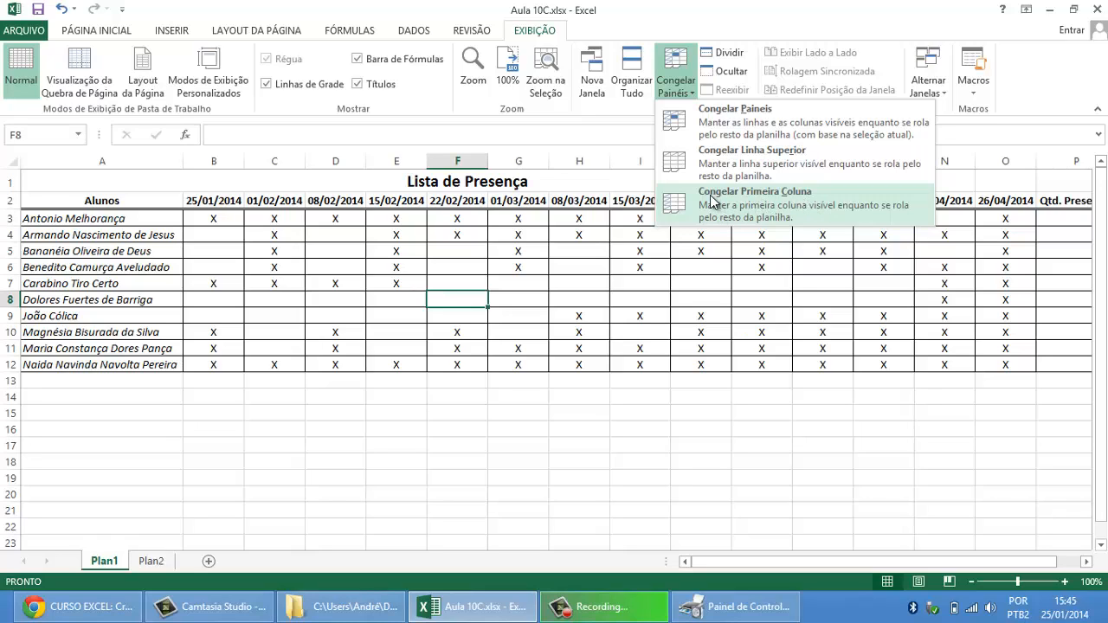
click(710, 195)
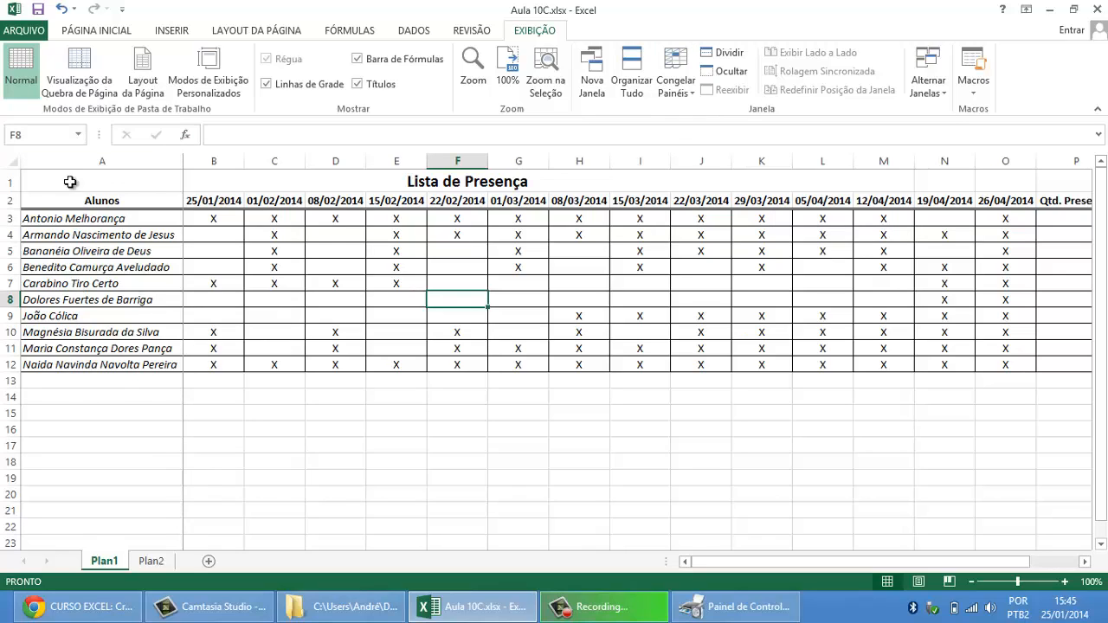
Step: Examine the attendance list from the first date through Qtd. Faltas to check the frozen Alunos column
click(1085, 562)
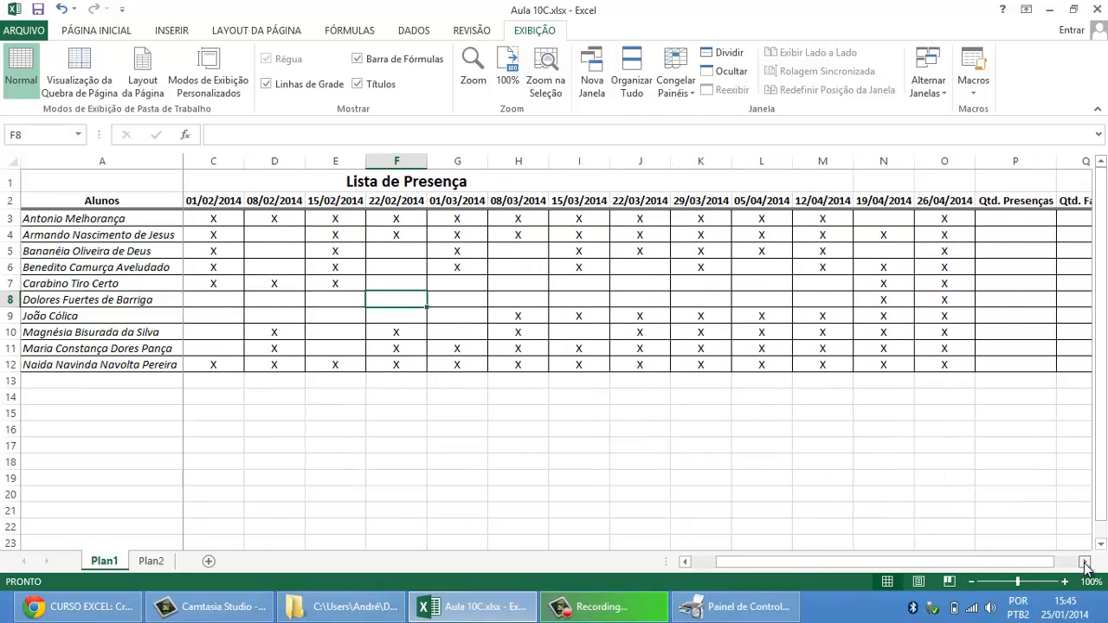
click(1085, 562)
click(1085, 563)
click(1085, 563)
click(1085, 563)
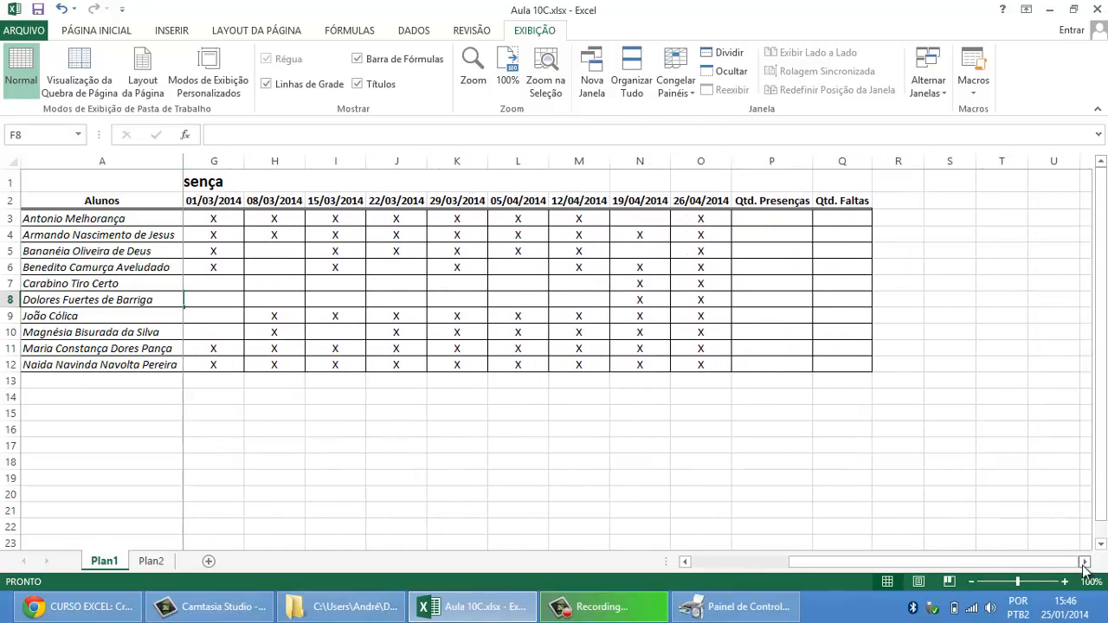
click(685, 562)
click(685, 563)
click(685, 563)
click(685, 563)
click(685, 563)
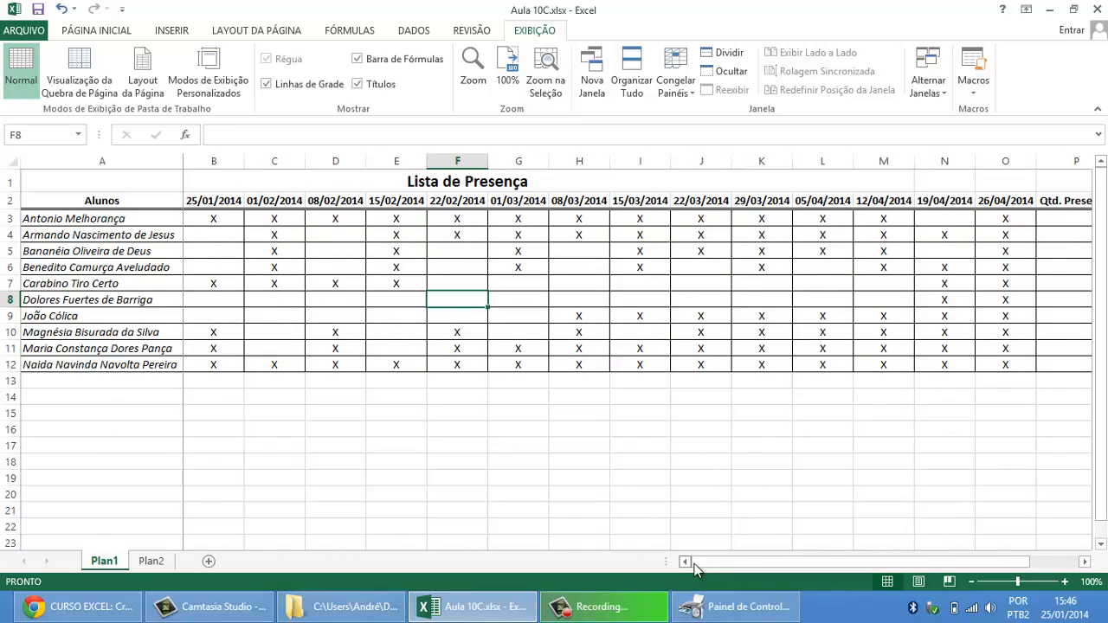
click(1085, 563)
click(1085, 562)
click(1085, 563)
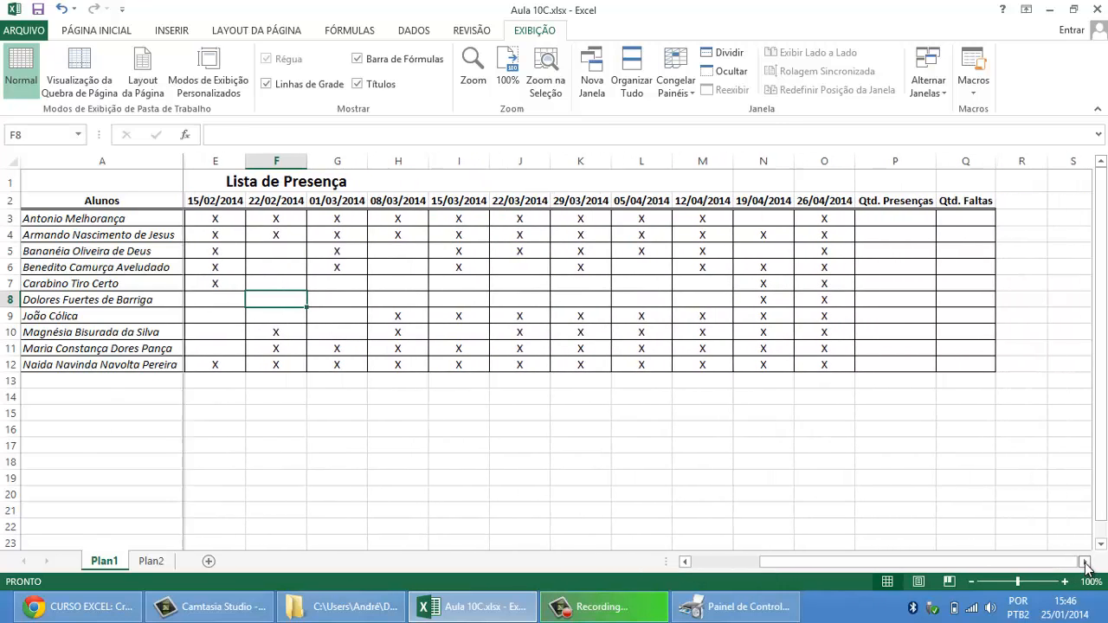
Step: Review the first student's attendance marks in B3:O3 as the range for the presence count in P3
click(900, 221)
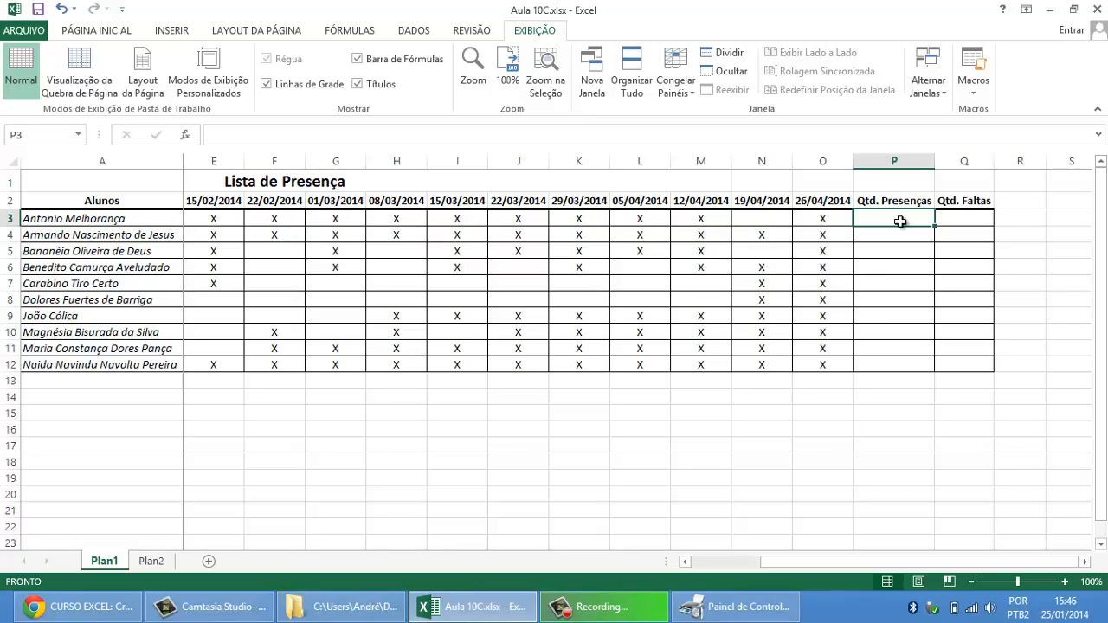
click(685, 562)
click(685, 562)
click(685, 562)
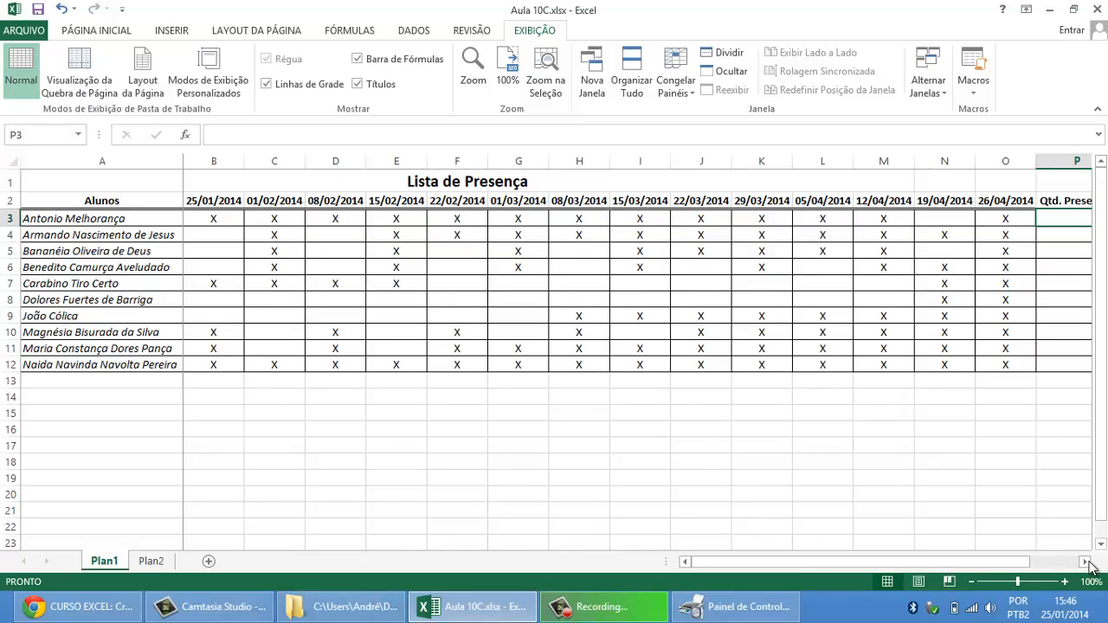
click(237, 222)
click(272, 218)
click(328, 220)
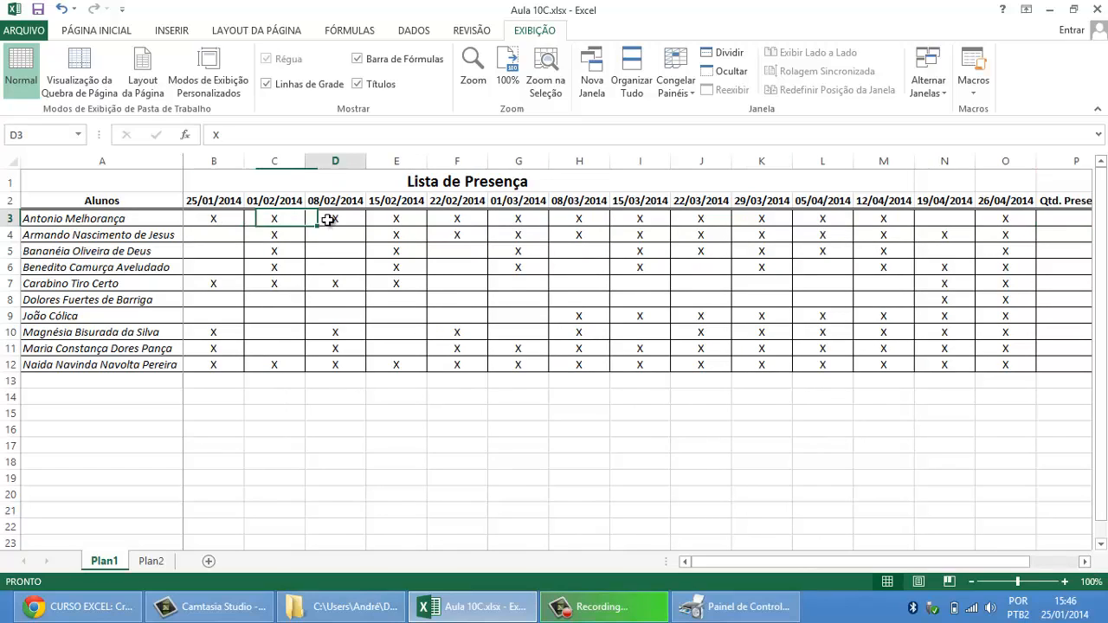
click(400, 218)
drag(227, 220, 1007, 216)
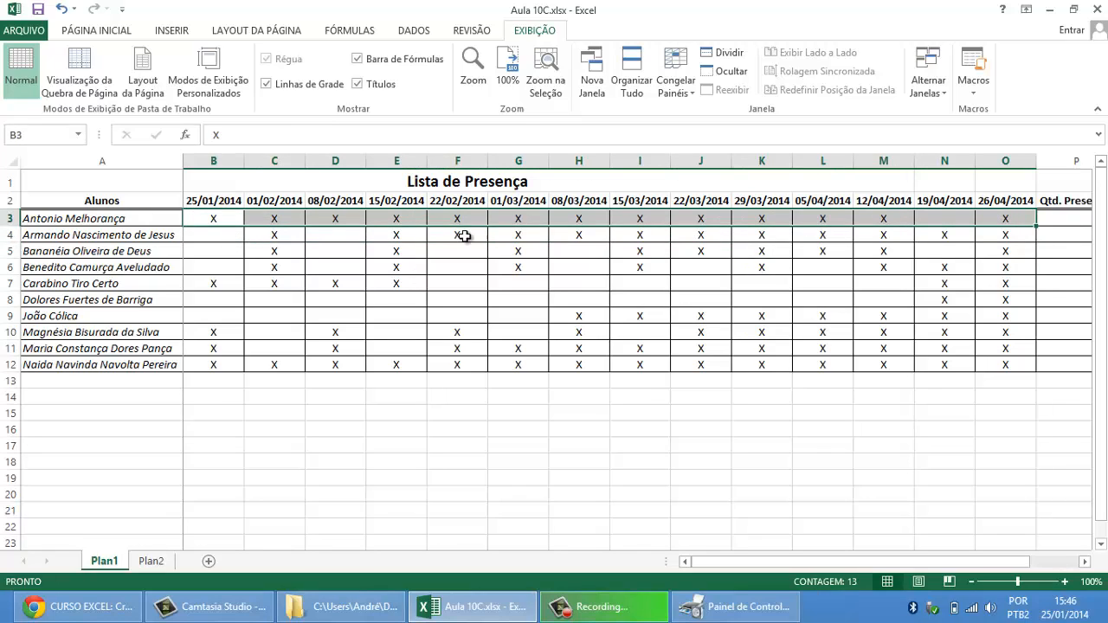
Step: Count the first student's presences by entering =CONT.VALORES(B3:O3) in P3
click(1061, 219)
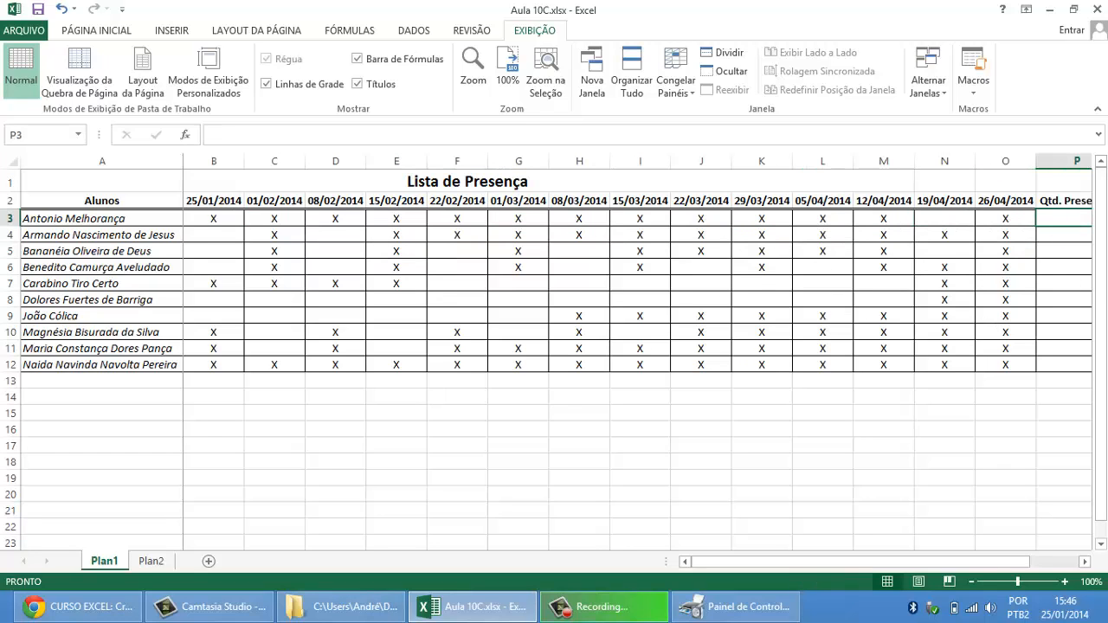
click(1087, 562)
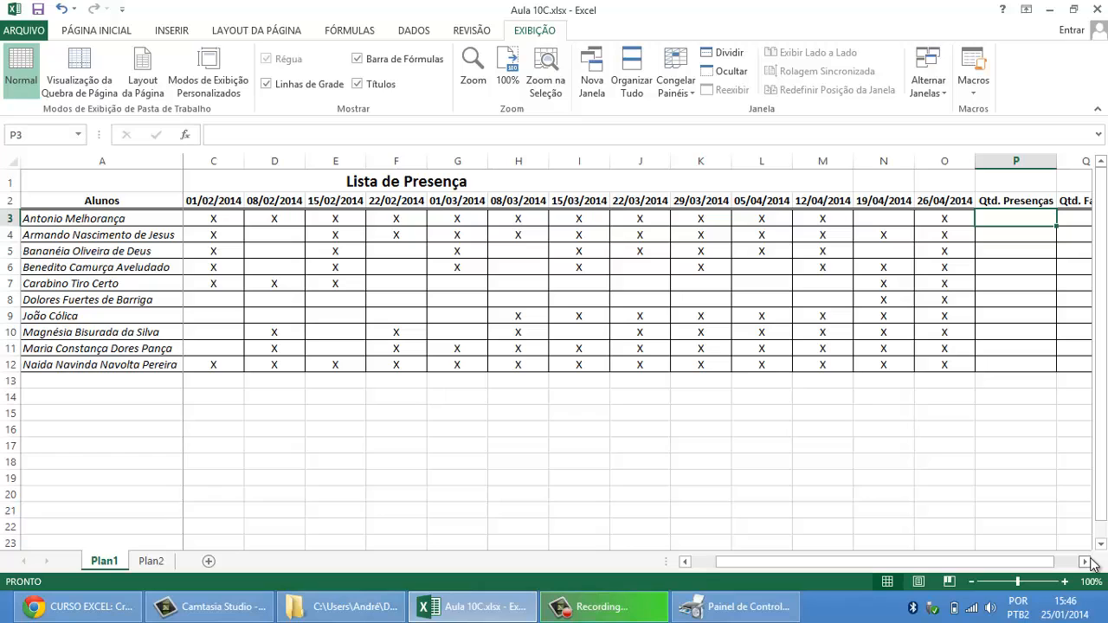
text(=CONT)
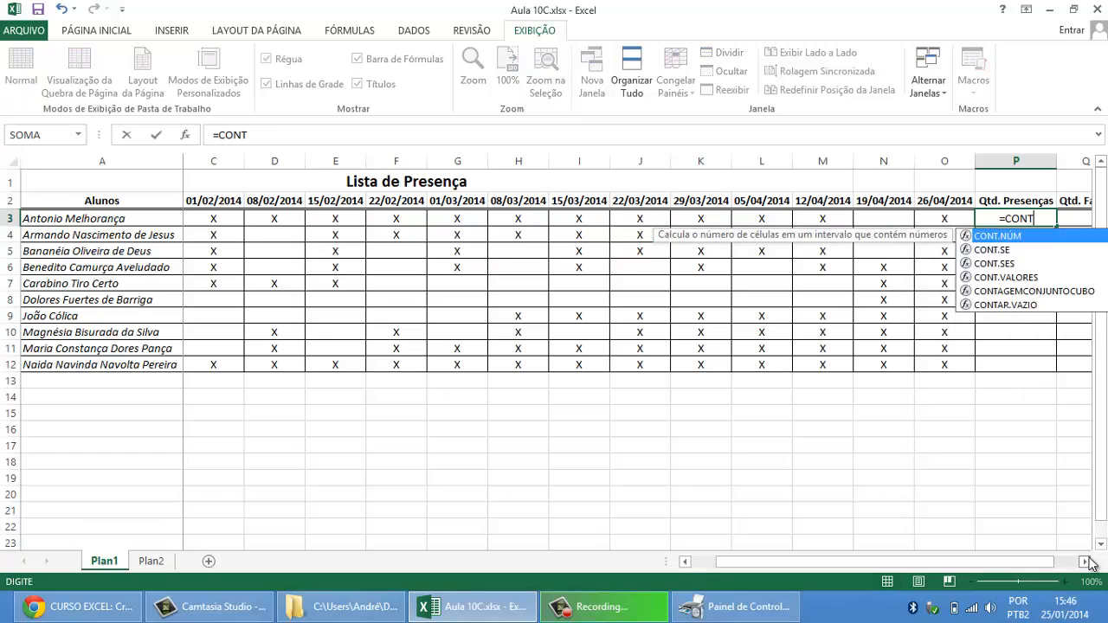
text(.VALORE)
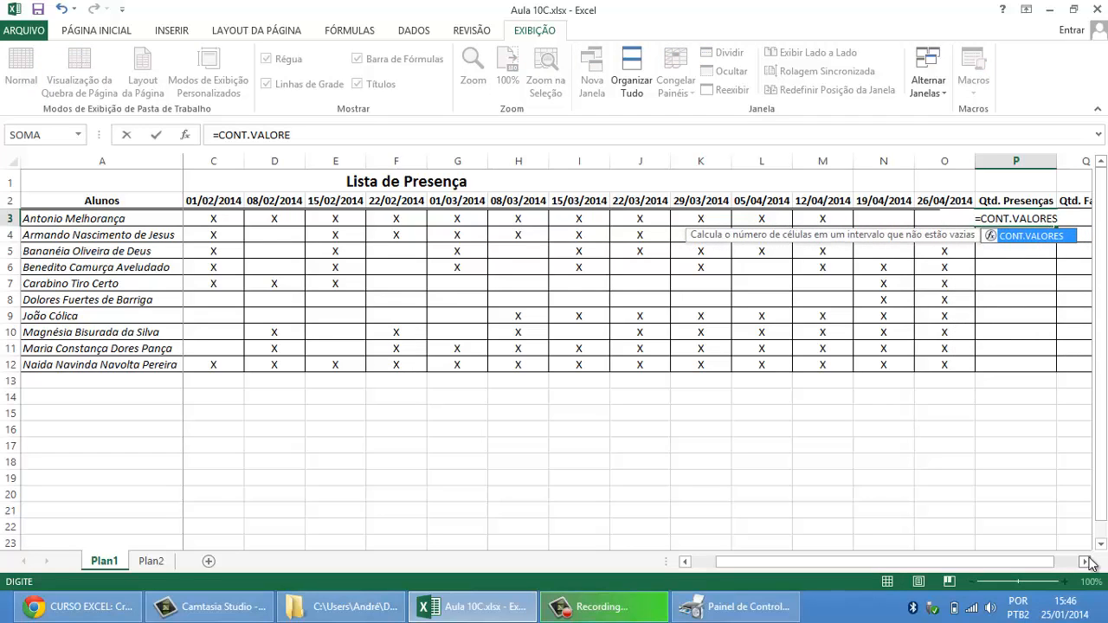
text(S()
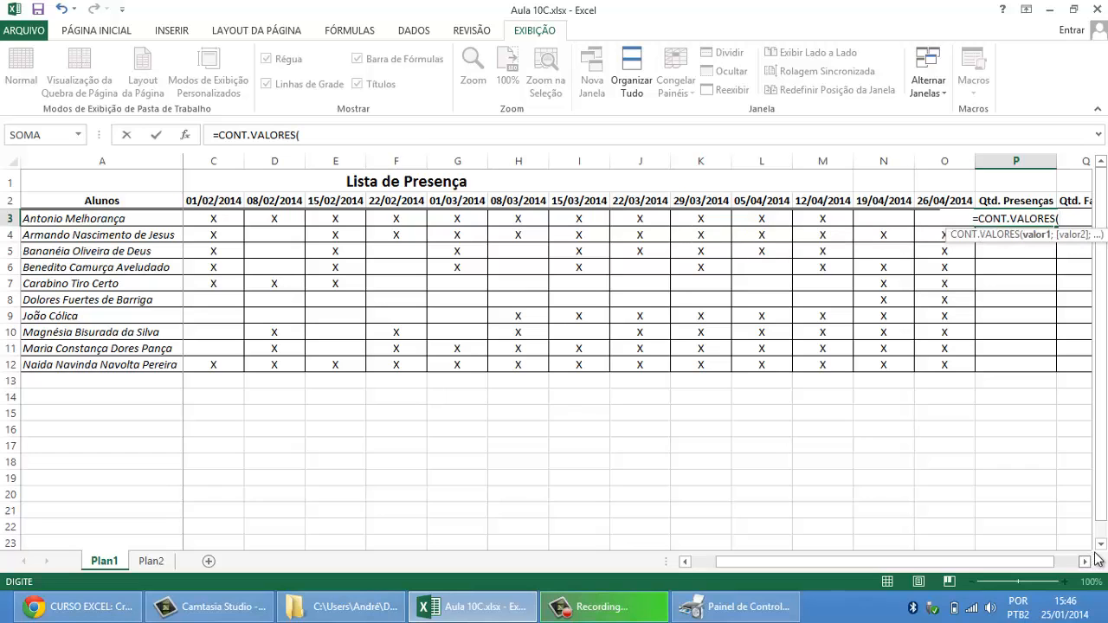
click(685, 561)
click(222, 220)
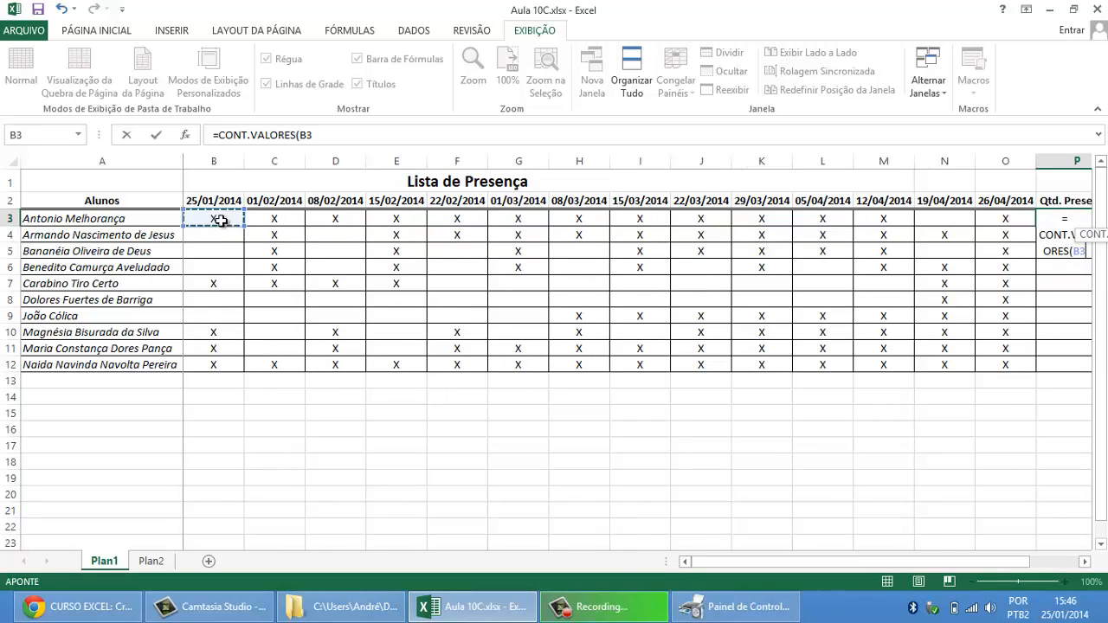
drag(222, 221, 1004, 218)
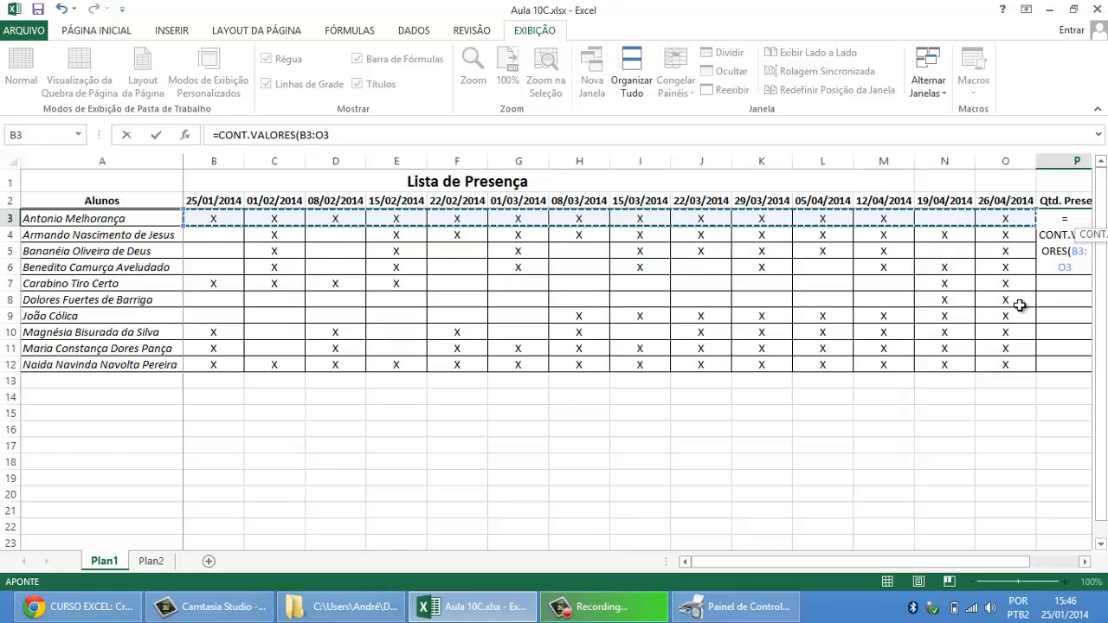
text())
key(Return)
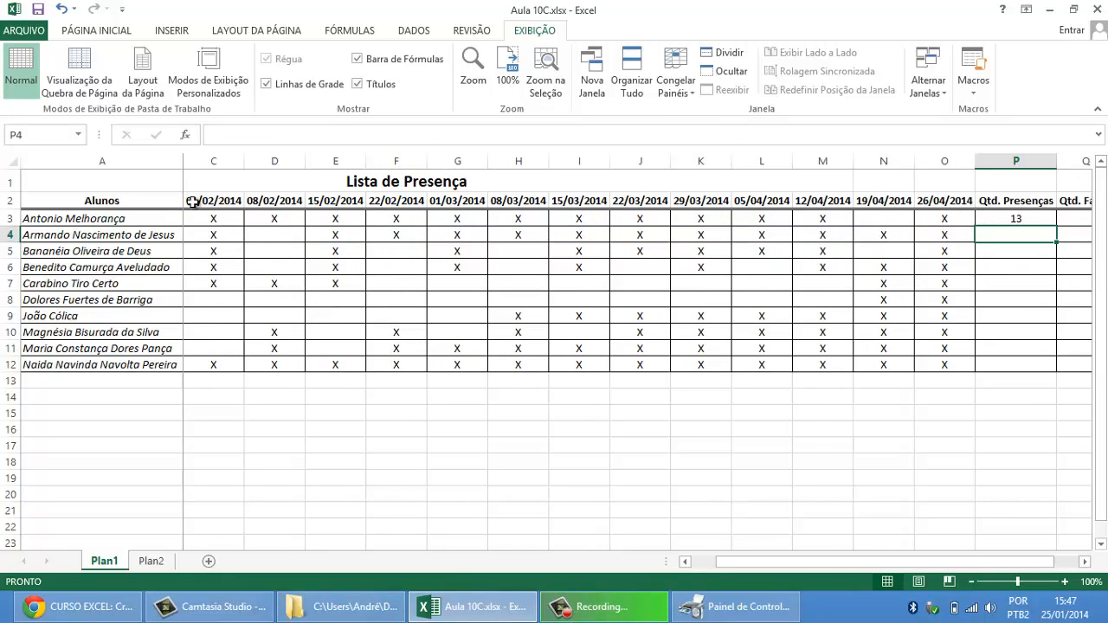
Step: Fill the presence-count formula from P3 down to P12 and select Q3 under Qtd. Faltas
click(1014, 219)
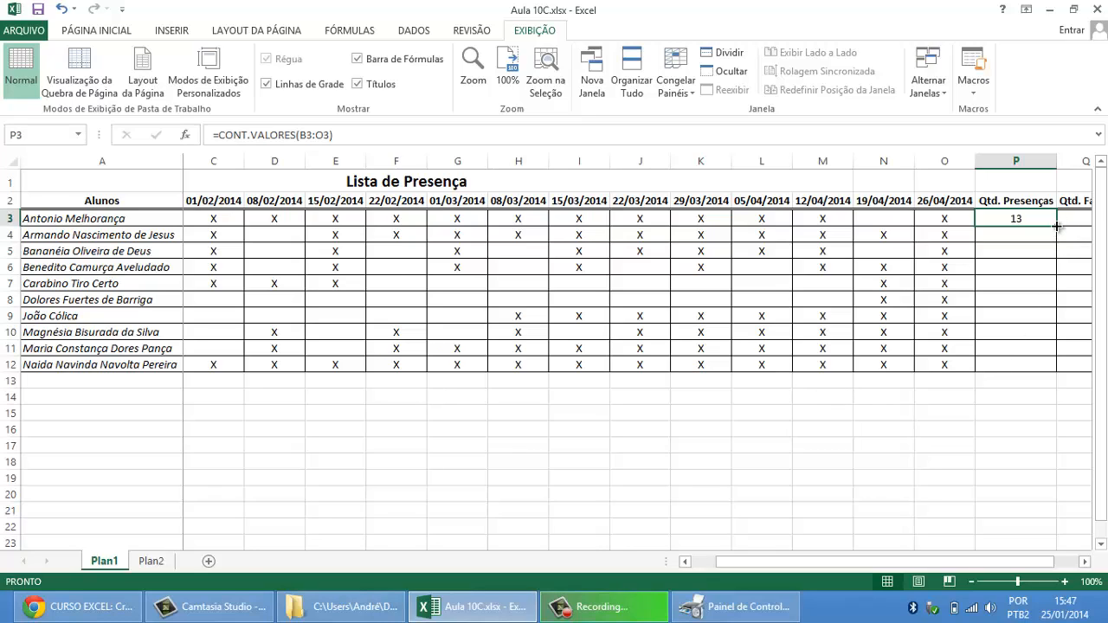
drag(1058, 226, 1047, 359)
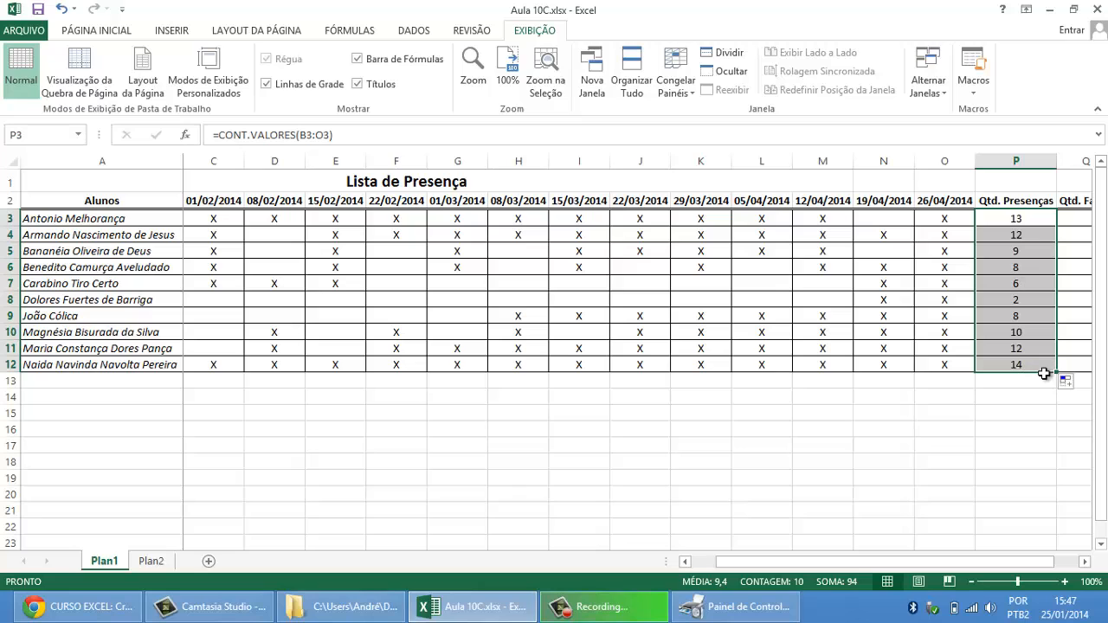
key(Right)
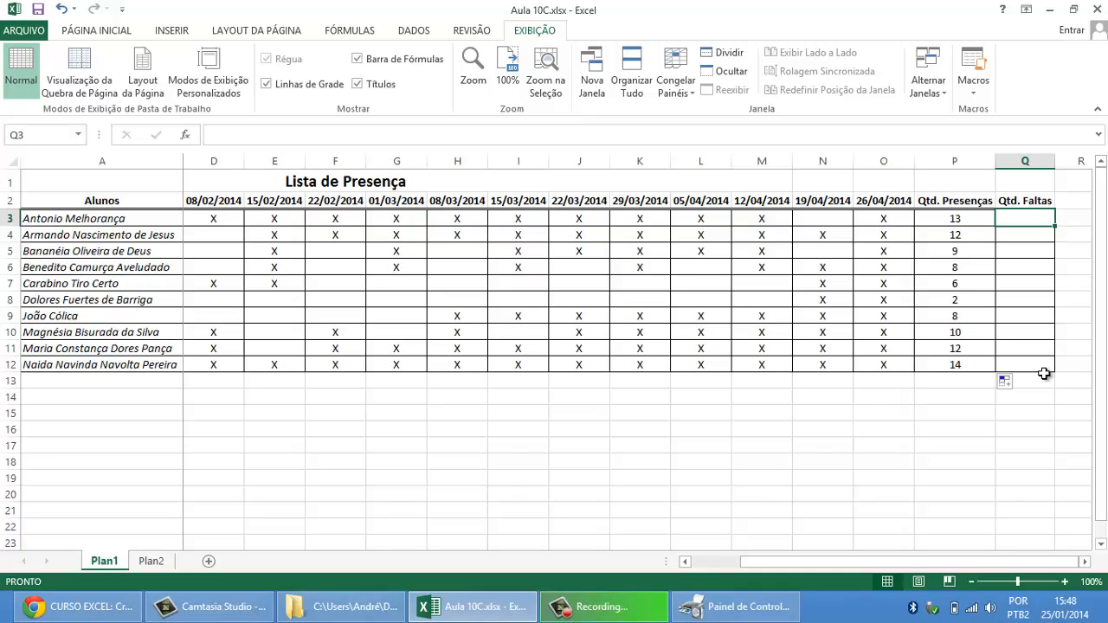
Step: Calculate the first student's absences by entering =14-P3 in Q3
click(137, 219)
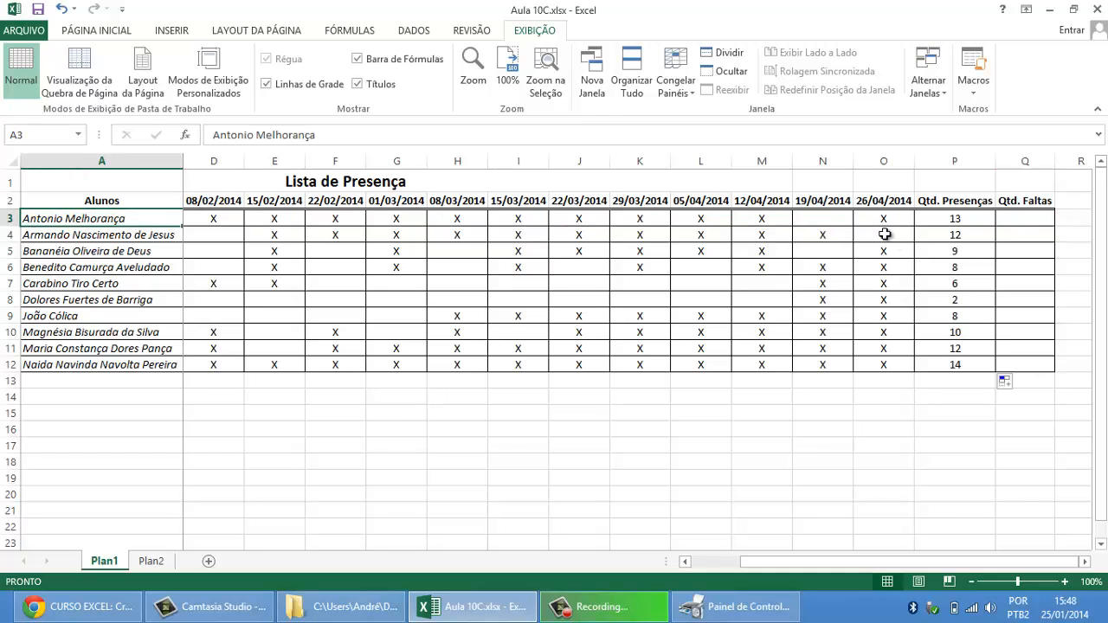
click(961, 219)
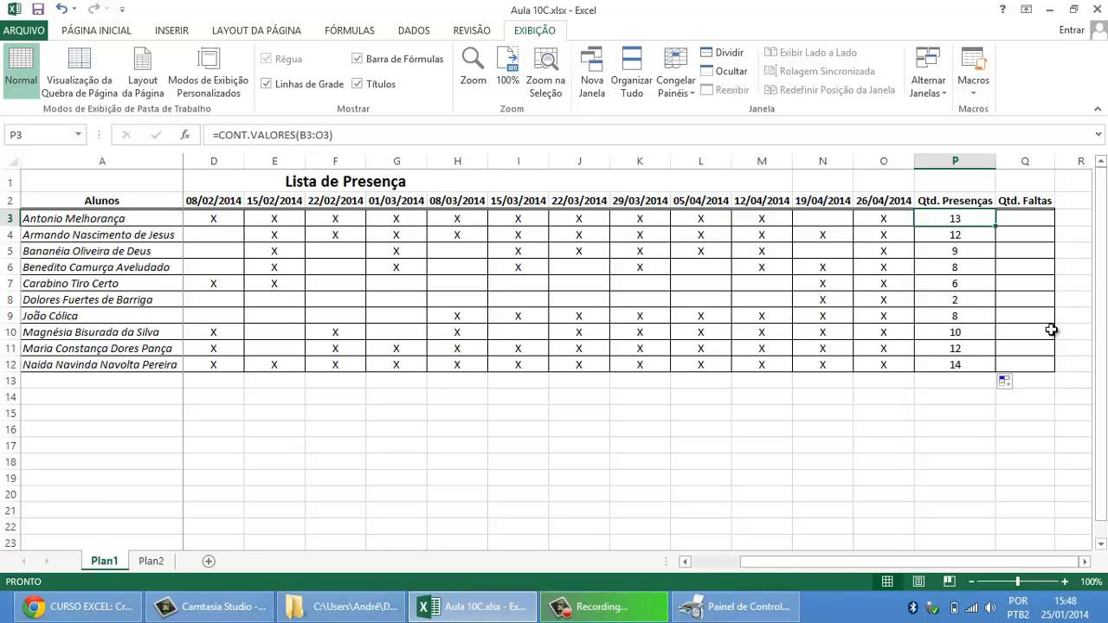
key(Right)
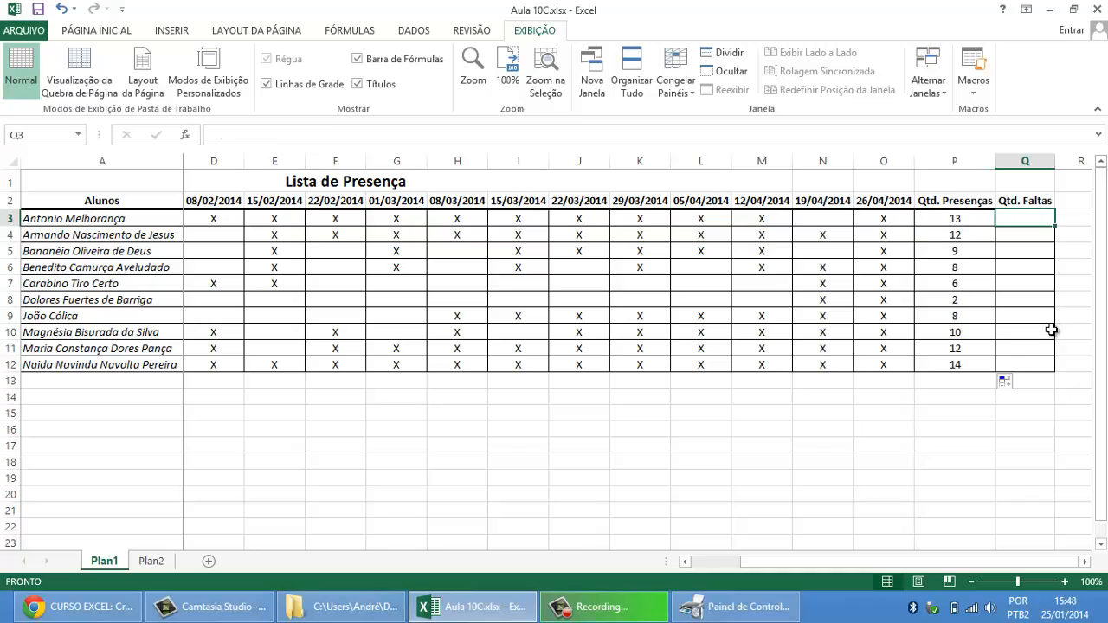
text(=14)
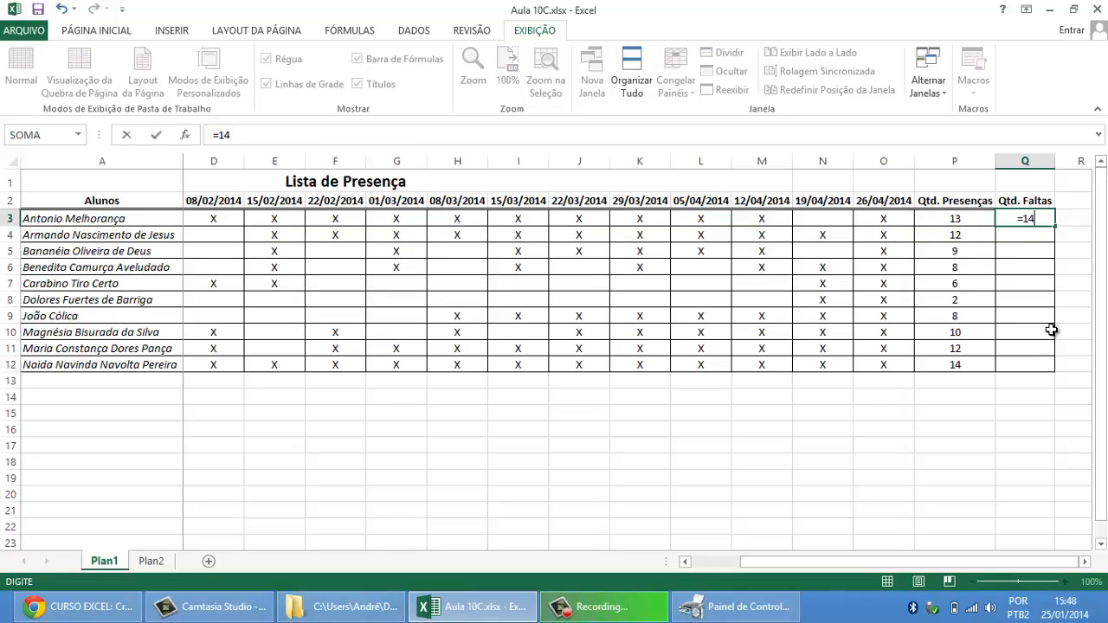
text(-)
click(952, 224)
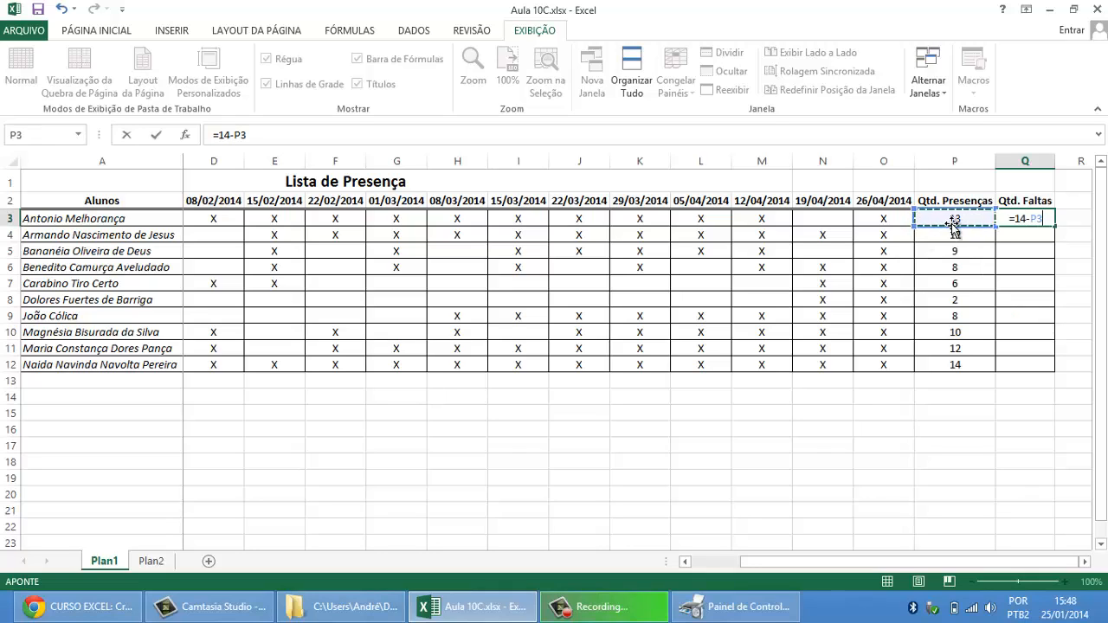
key(Return)
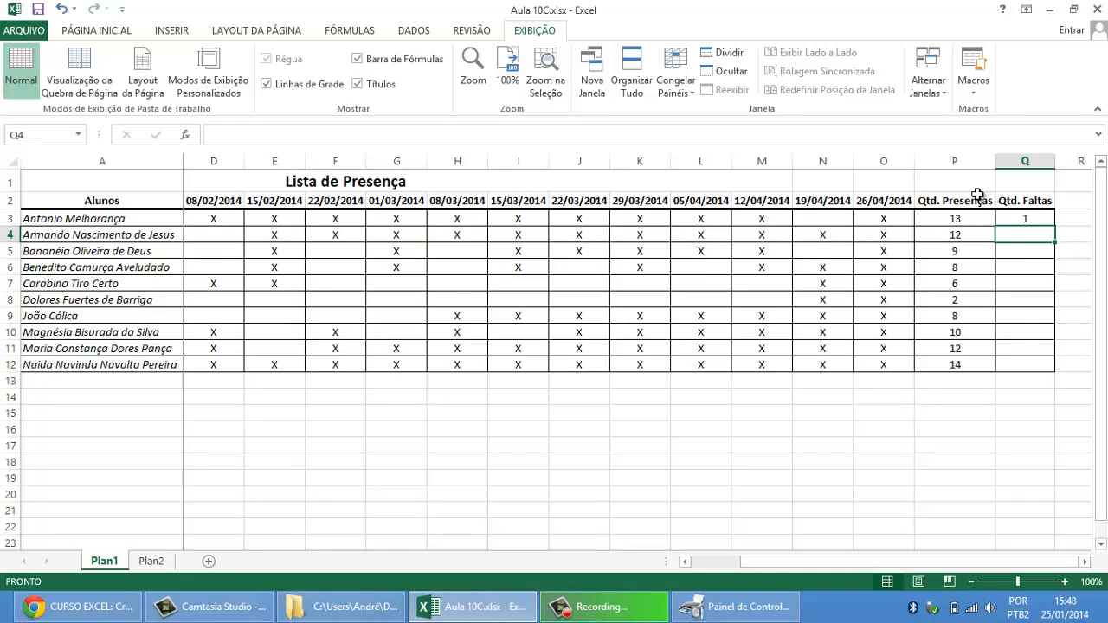
Step: Examine the fixed total of 14 classes in the Q3 absence formula and leave the formula as is
key(Up)
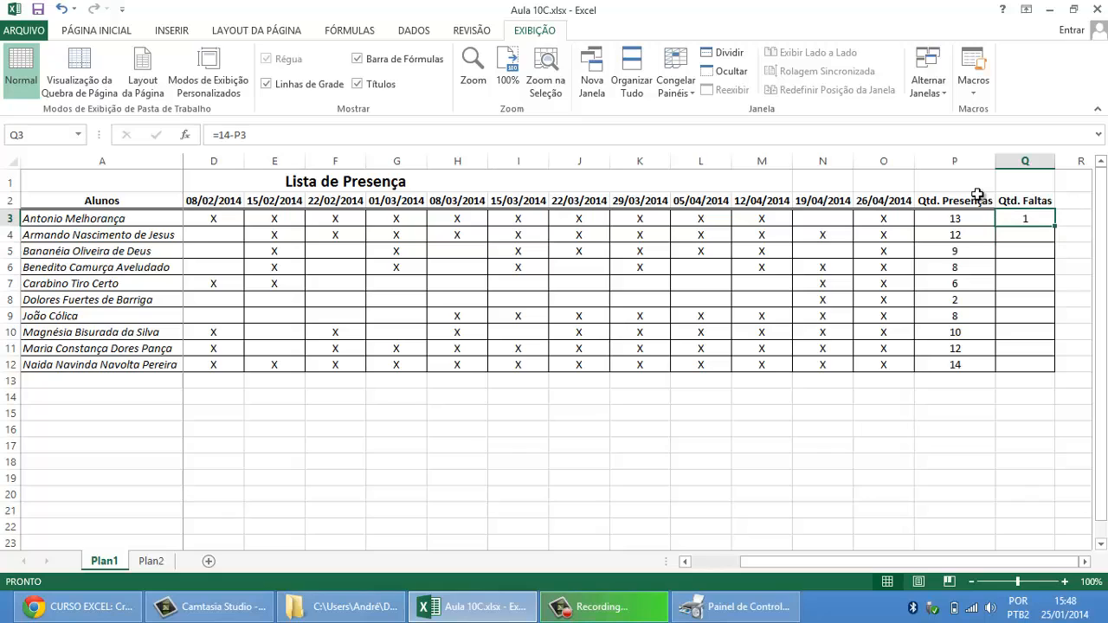
click(223, 135)
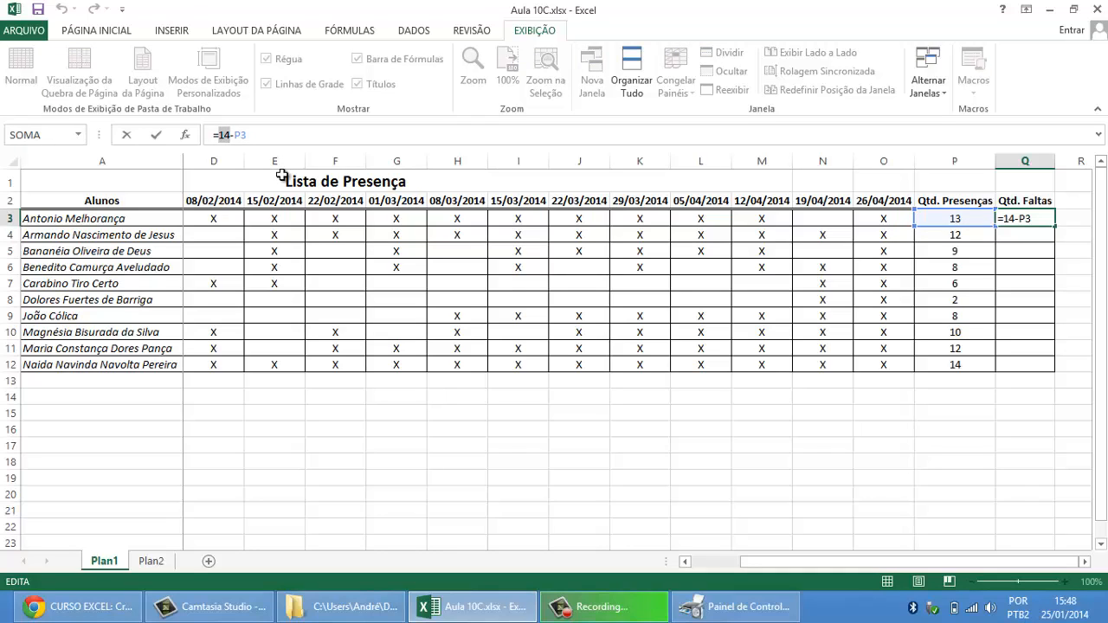
key(Return)
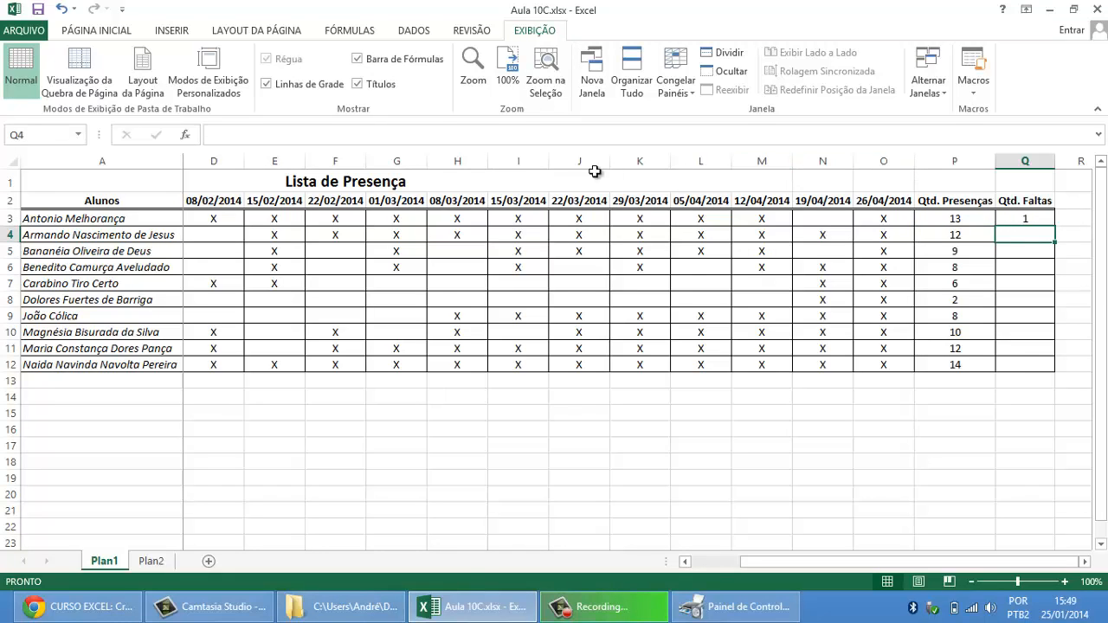
Step: Insert a column before Qtd. Presenças and continue the date headers into P2 with 03/05/2014
right_click(642, 162)
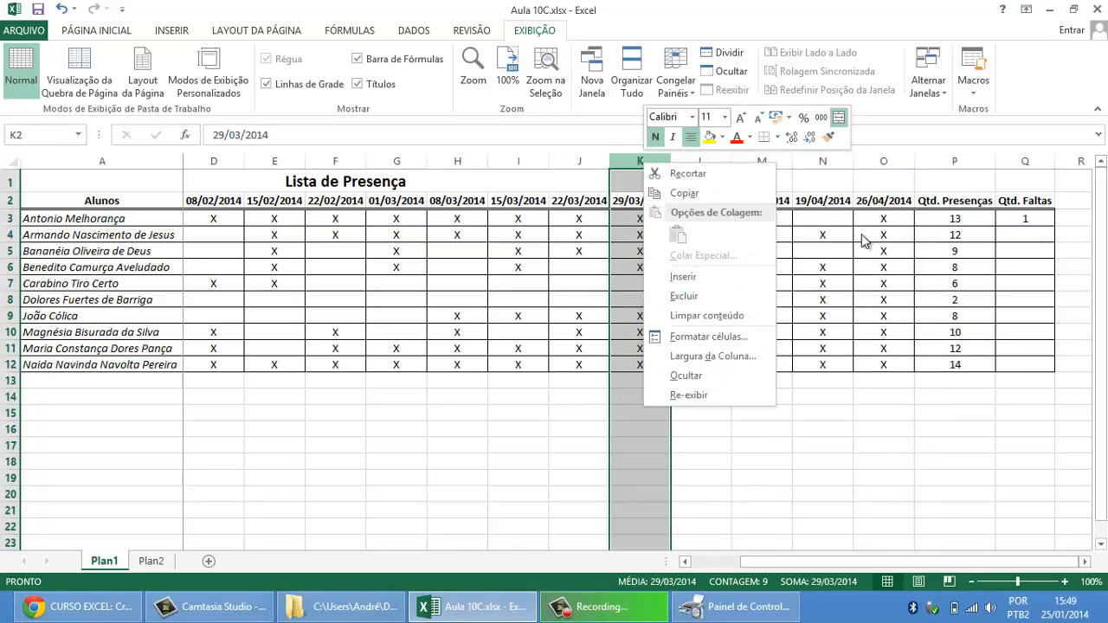
click(952, 161)
click(954, 162)
right_click(953, 162)
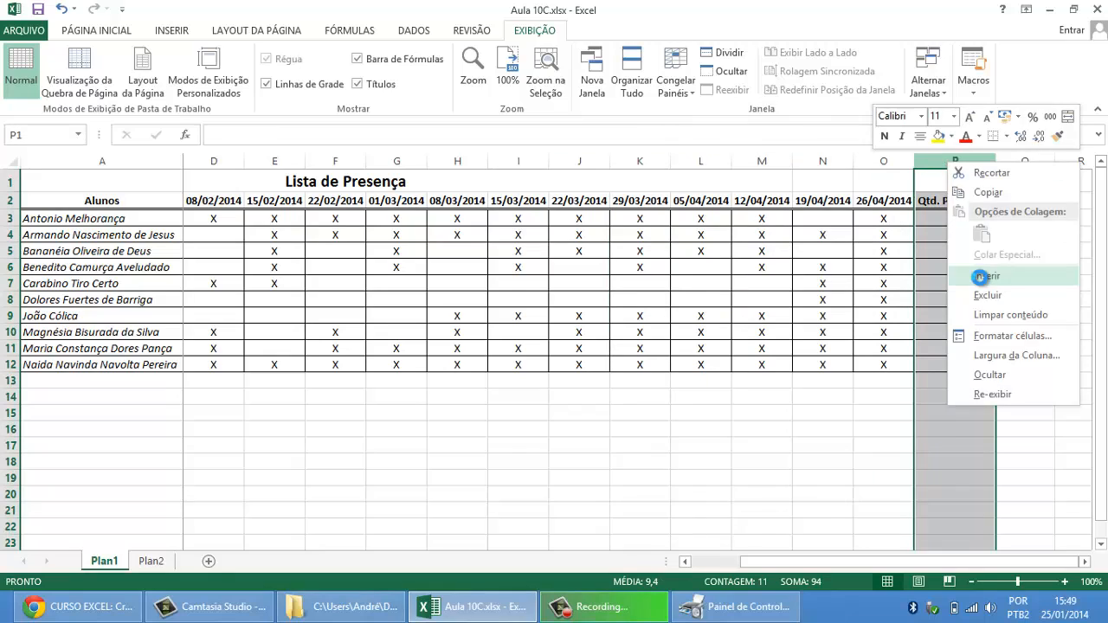
click(979, 277)
drag(750, 201, 954, 201)
click(954, 201)
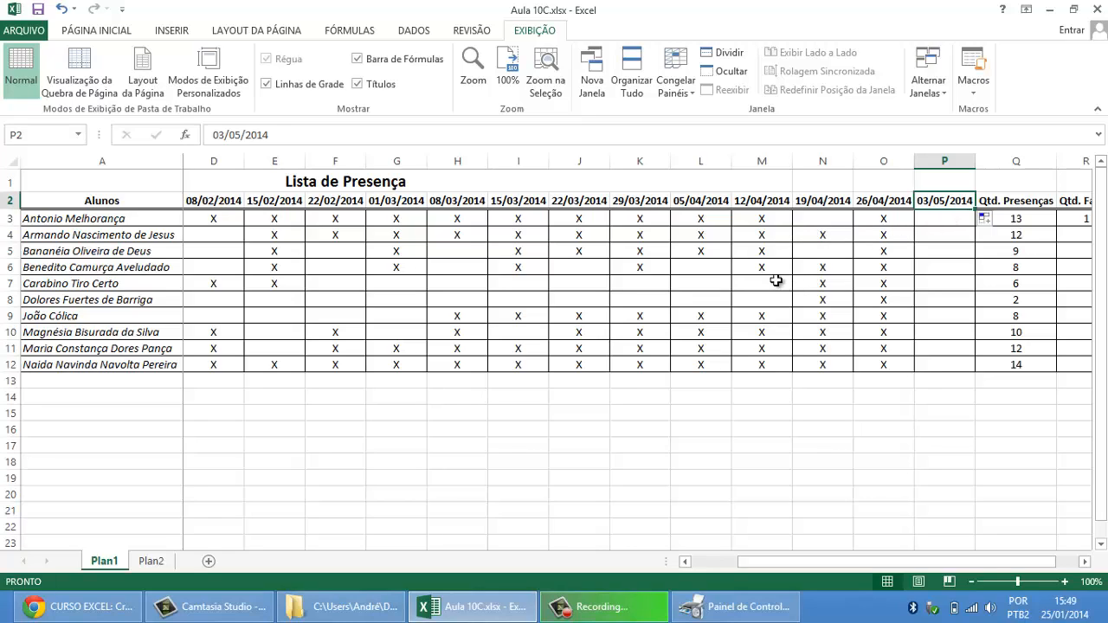
Step: Copy the attendance marks from M3:M7 into the 03/05/2014 column starting at P3
drag(762, 218, 776, 289)
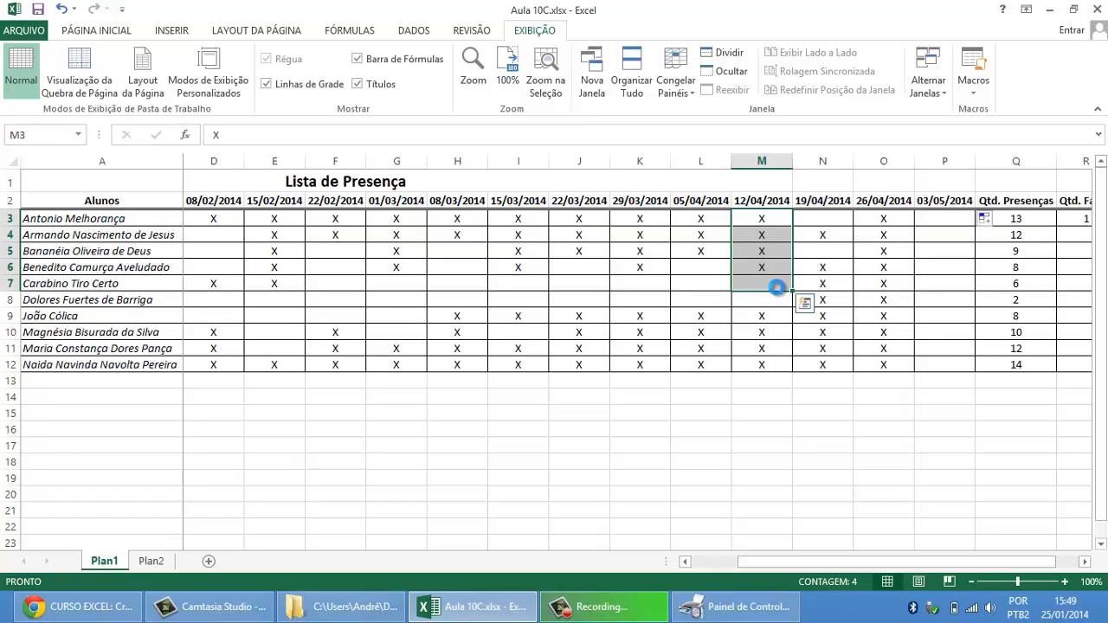
key(ctrl+c)
click(955, 222)
key(ctrl+v)
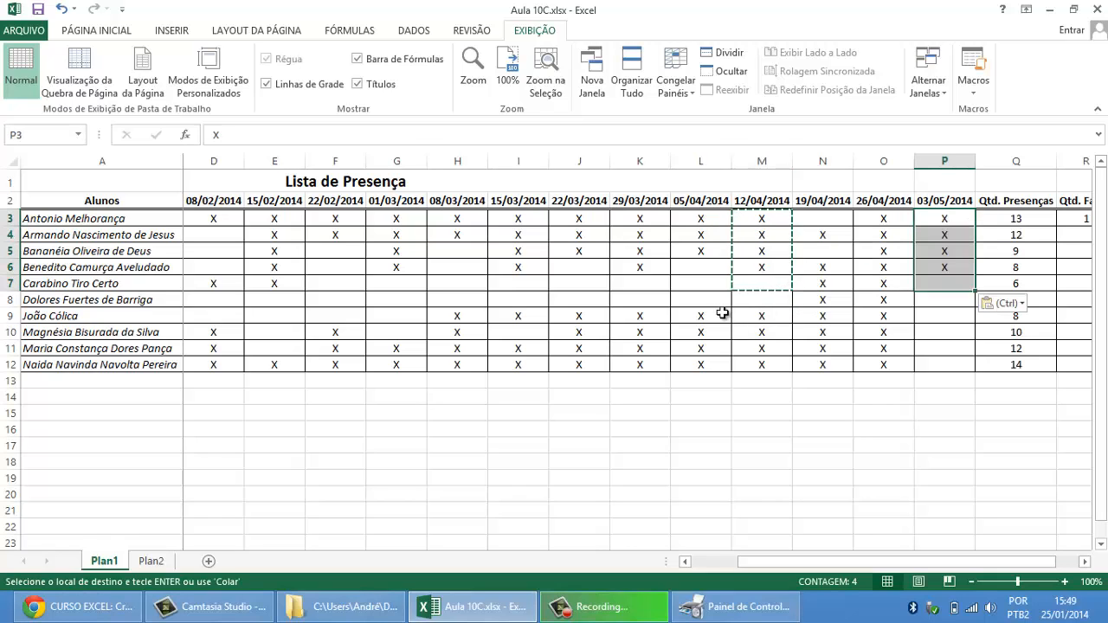
Step: Copy the attendance marks from K8:K12 into the 03/05/2014 column starting at P7 and check the filled column
drag(655, 303, 651, 363)
key(ctrl+c)
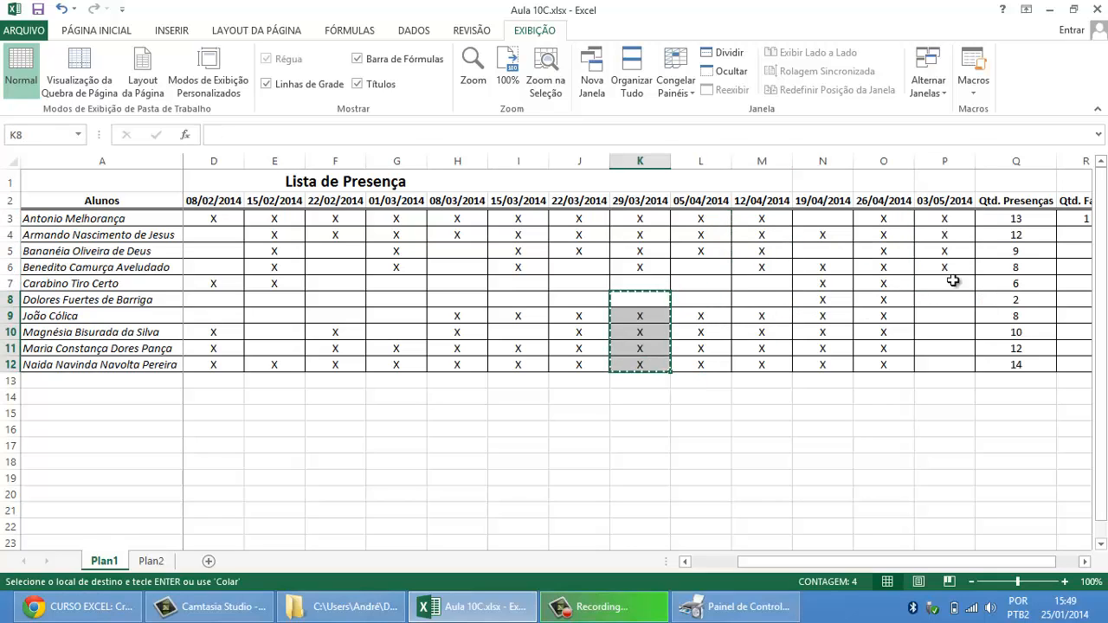
click(947, 287)
key(ctrl+v)
click(987, 294)
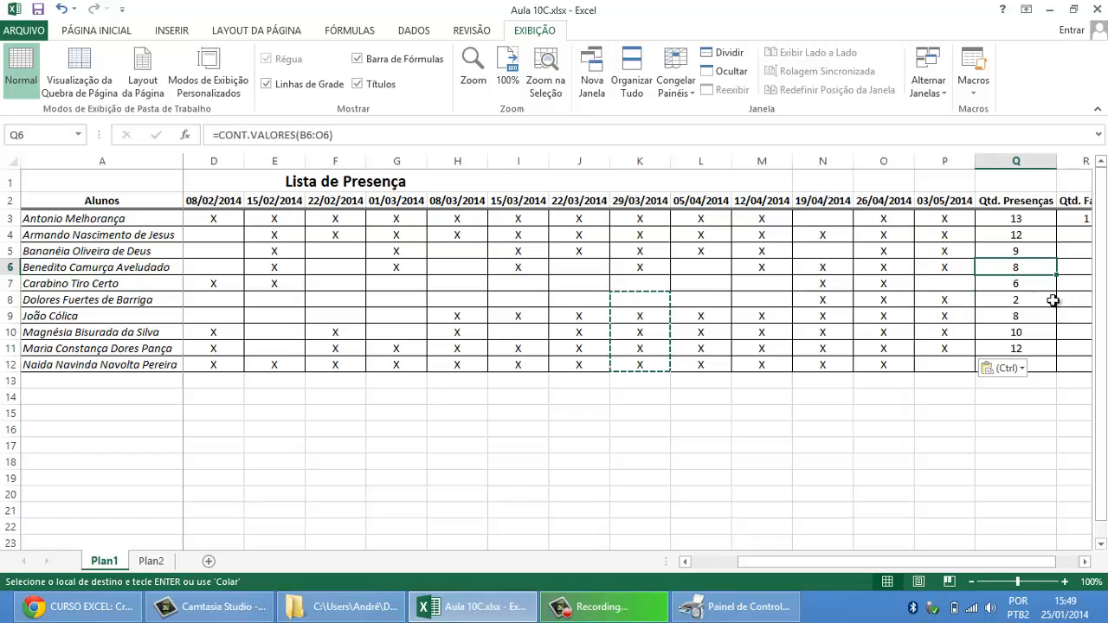
drag(950, 220, 948, 300)
drag(947, 222, 949, 347)
click(950, 284)
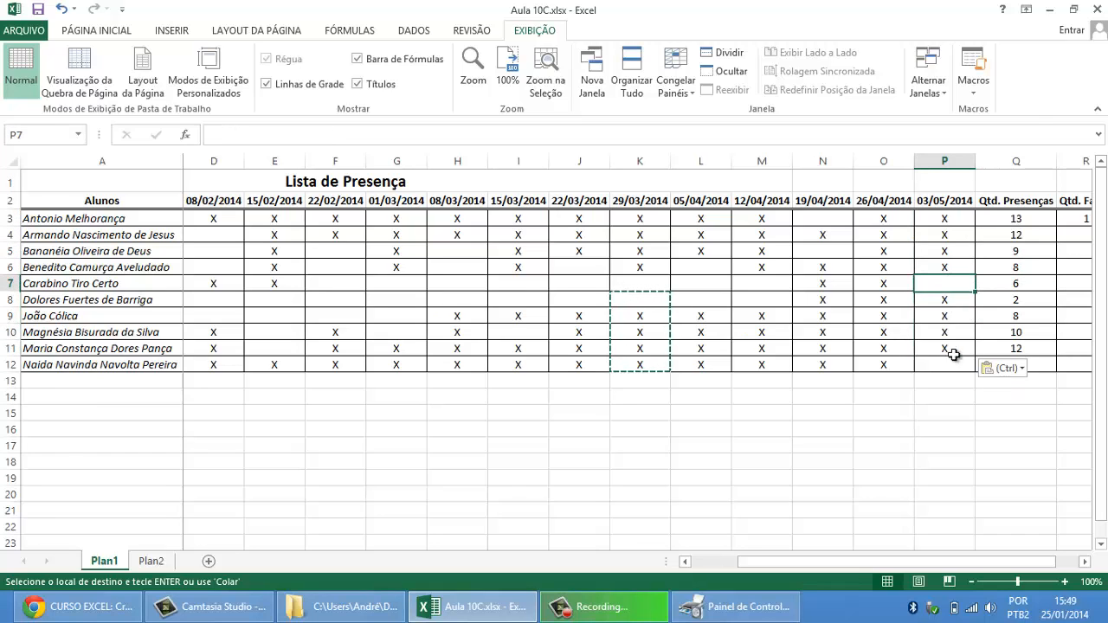
click(952, 362)
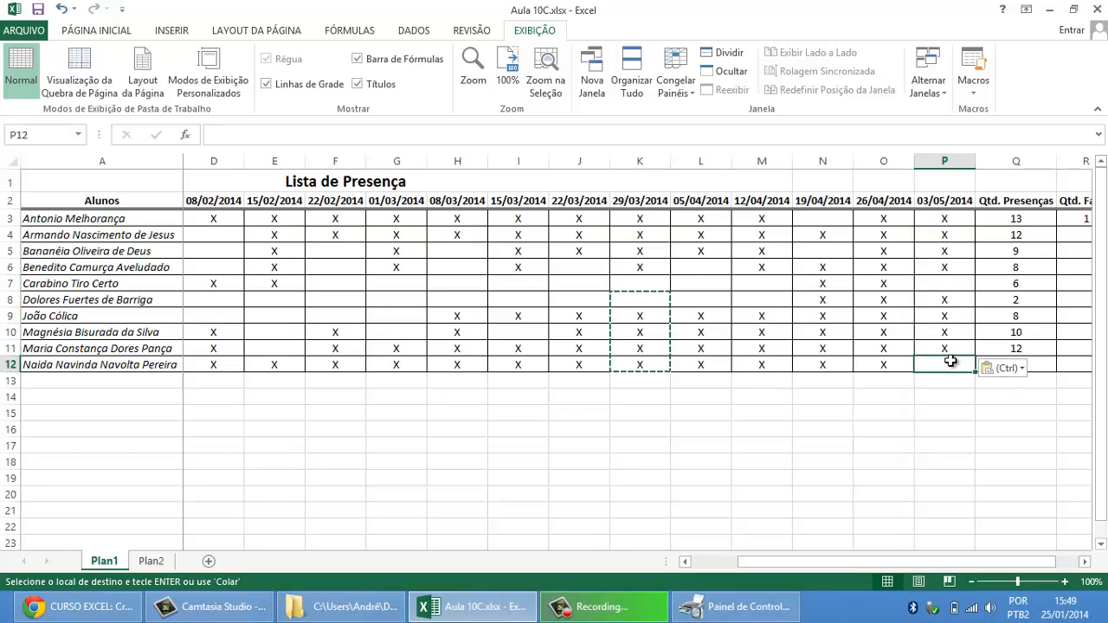
Step: Extend the presence-count range in Q3 to B3:P3 and fill the formula down to Q12
click(1080, 222)
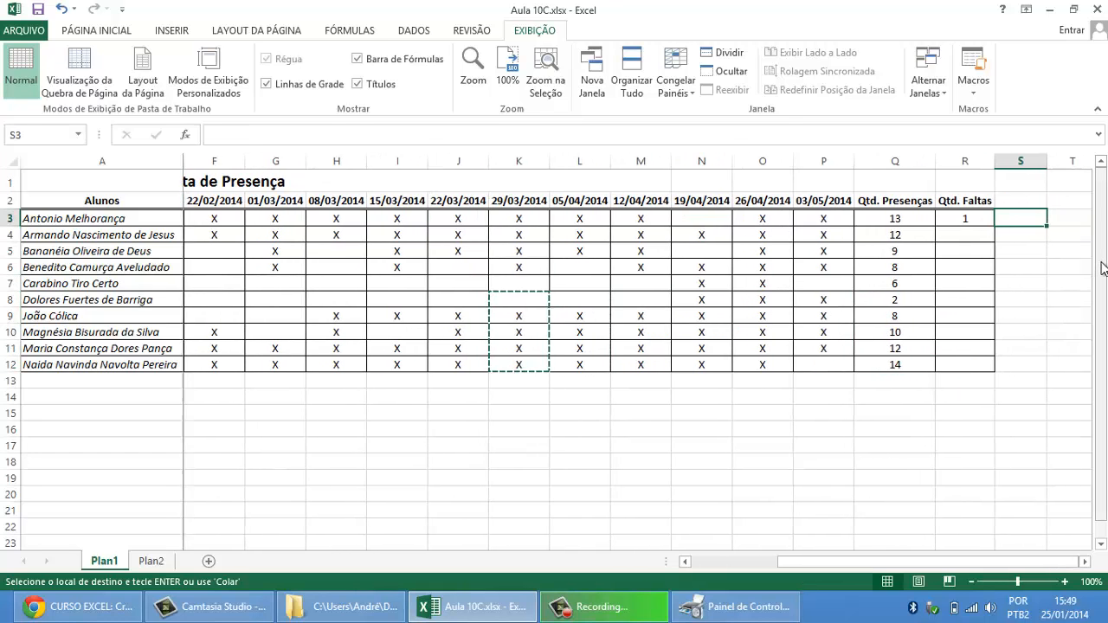
key(Left)
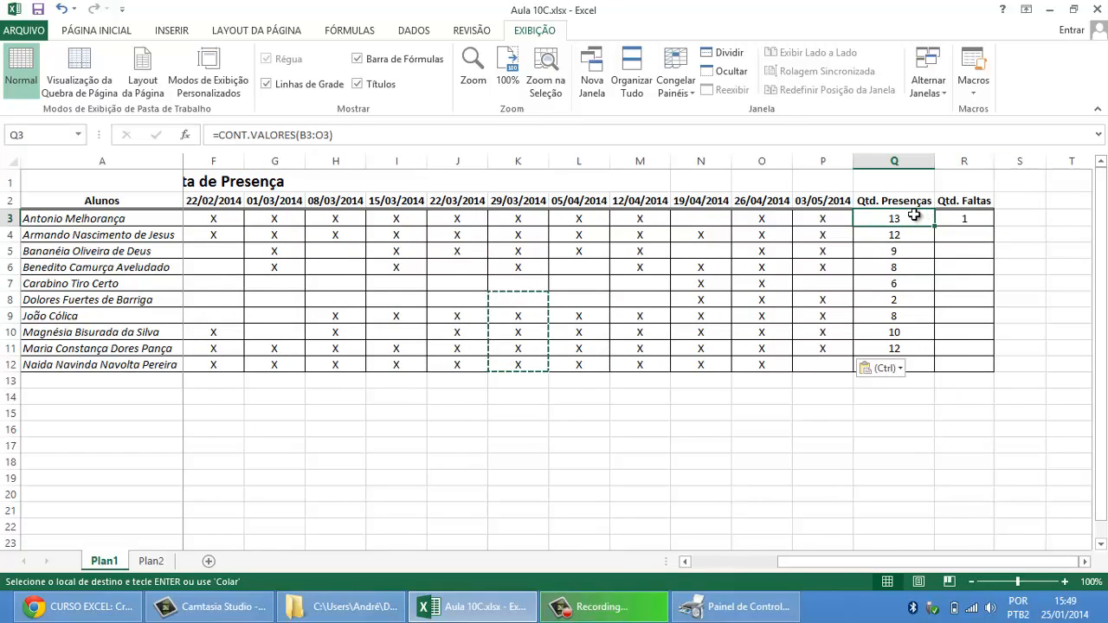
double_click(903, 218)
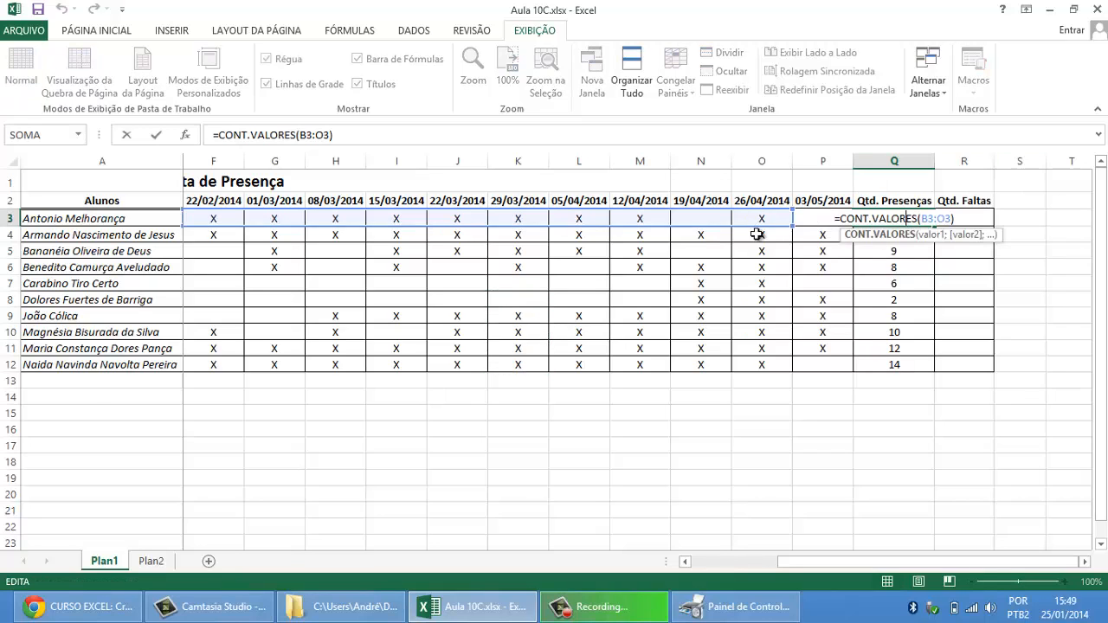
drag(802, 227, 851, 227)
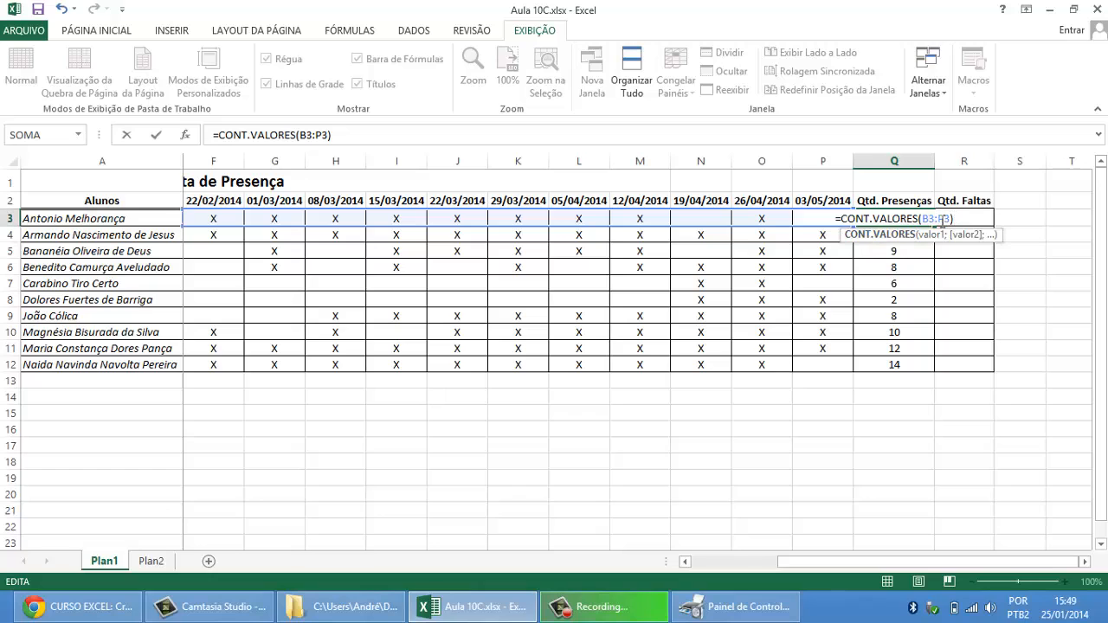
click(909, 235)
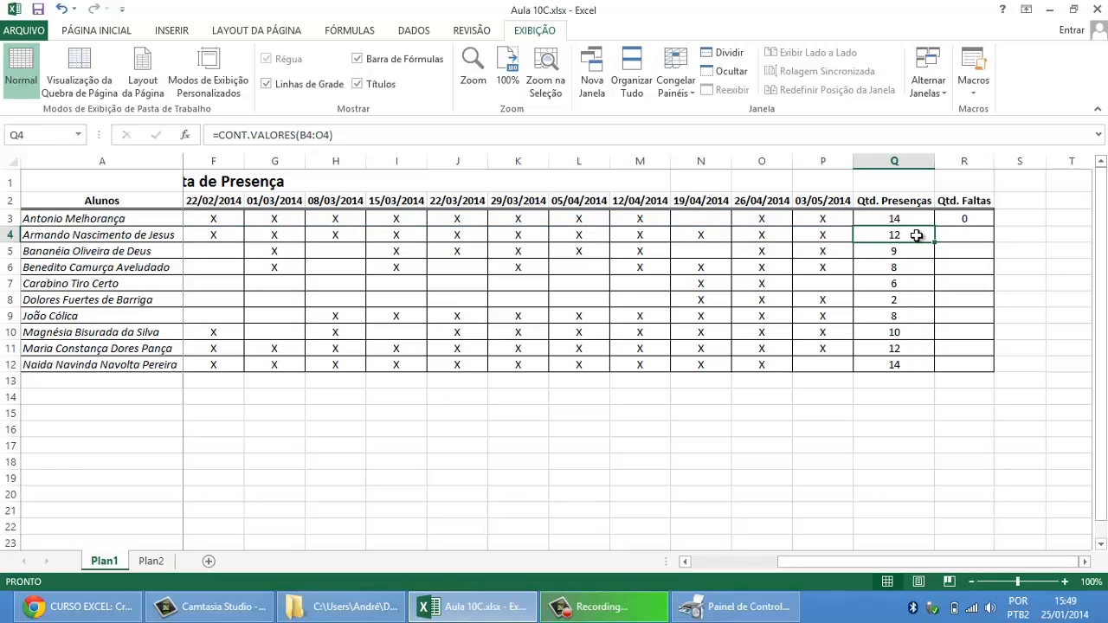
click(926, 218)
drag(935, 226, 933, 370)
Step: Examine the fixed class total in the R3 absence formula
click(978, 222)
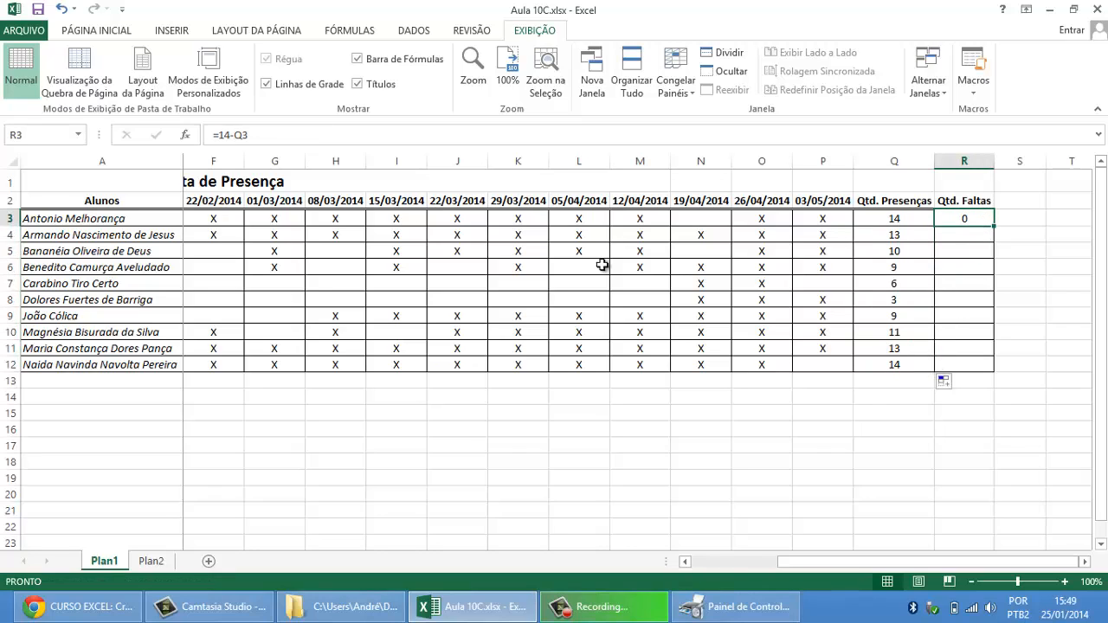
double_click(223, 135)
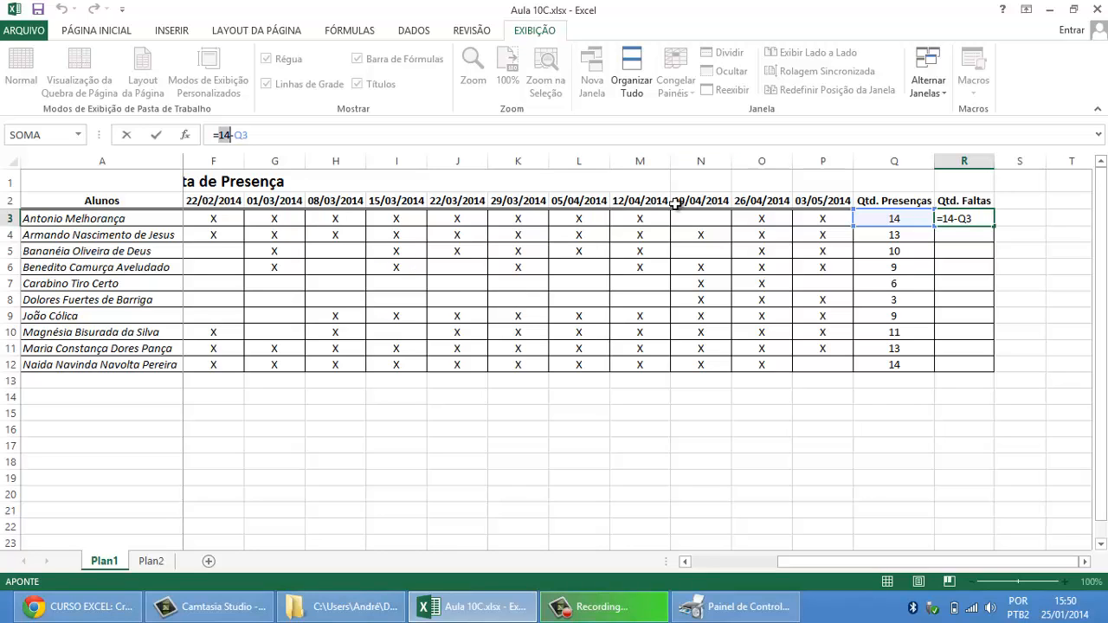
click(710, 218)
Step: Try inserting a column before the 19/04/2014 class and undo the insertion
right_click(717, 158)
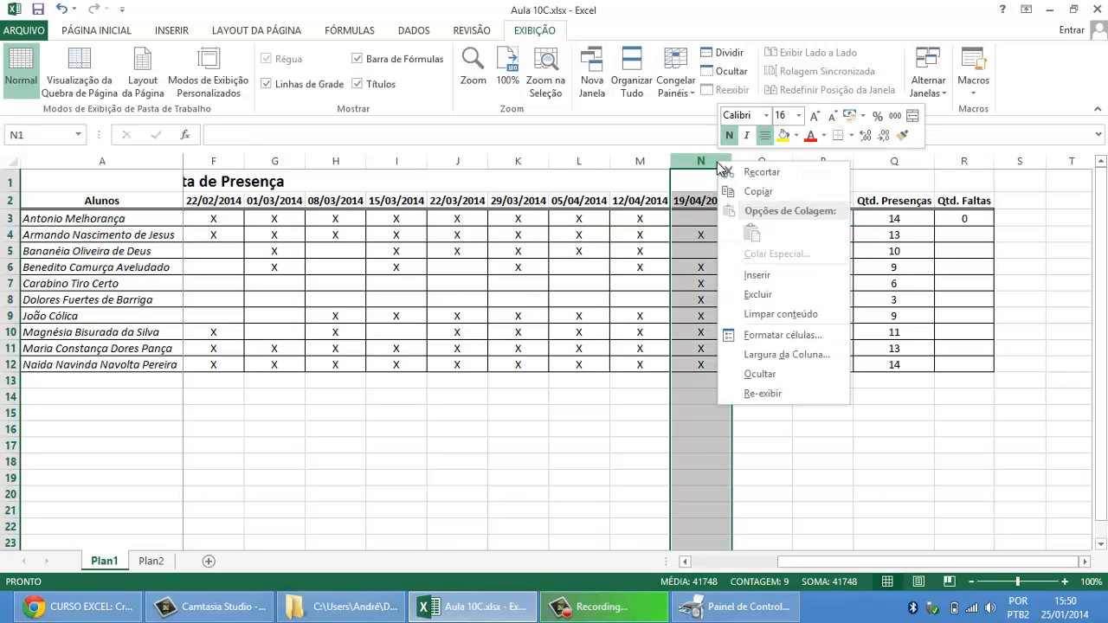
click(758, 275)
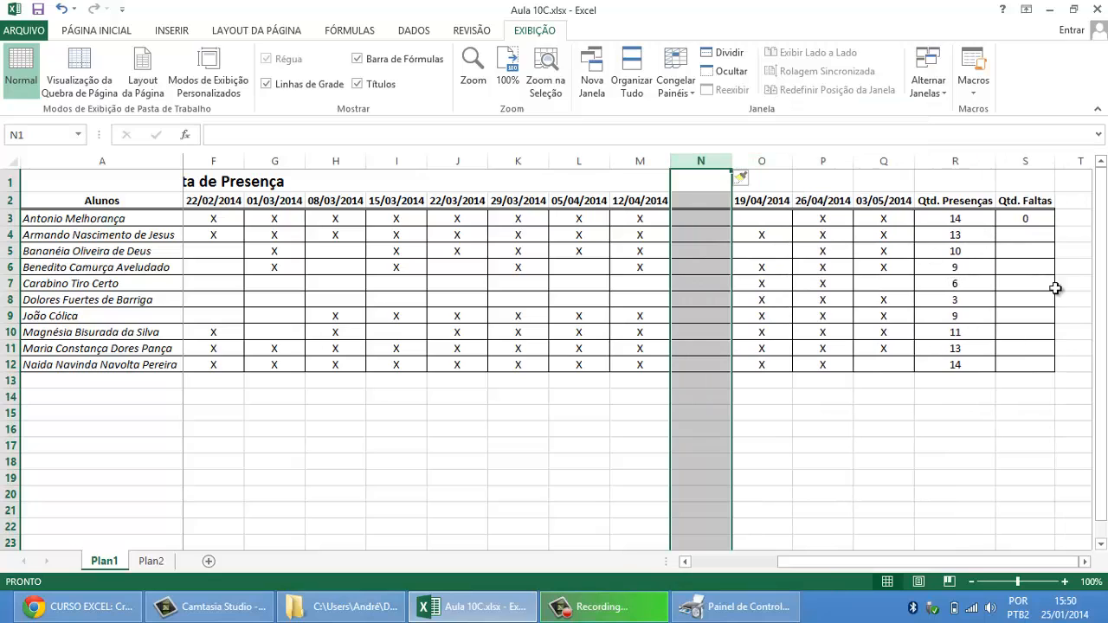
click(61, 8)
Step: Replace the R3 formula with =CONT.VALORES(B2:P2) to count the class dates in the header row
click(965, 221)
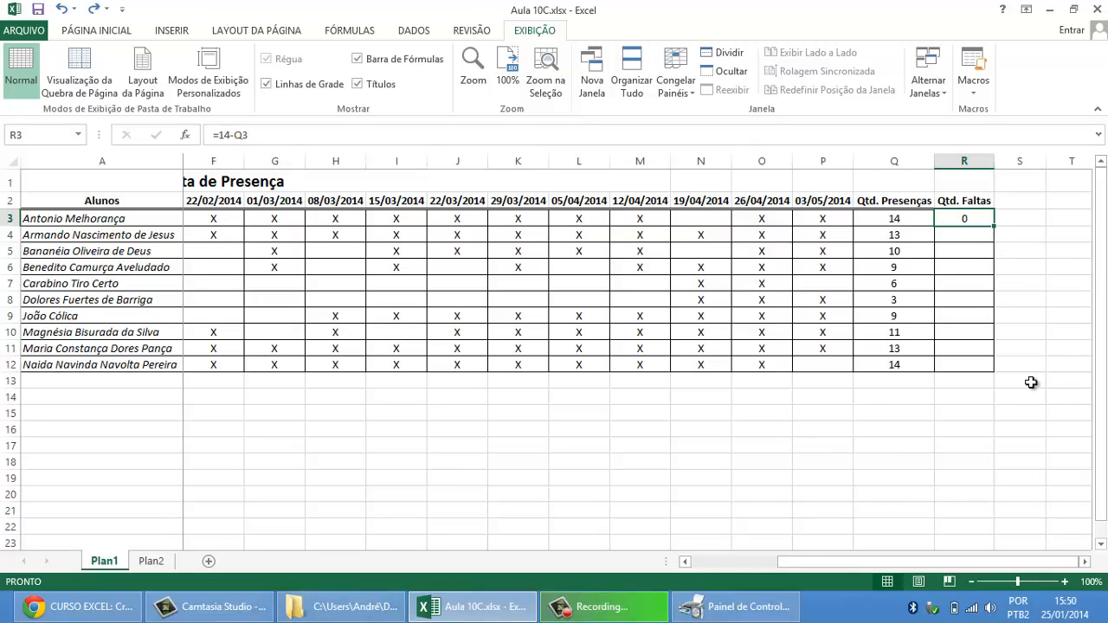
key(Delete)
text(=CON)
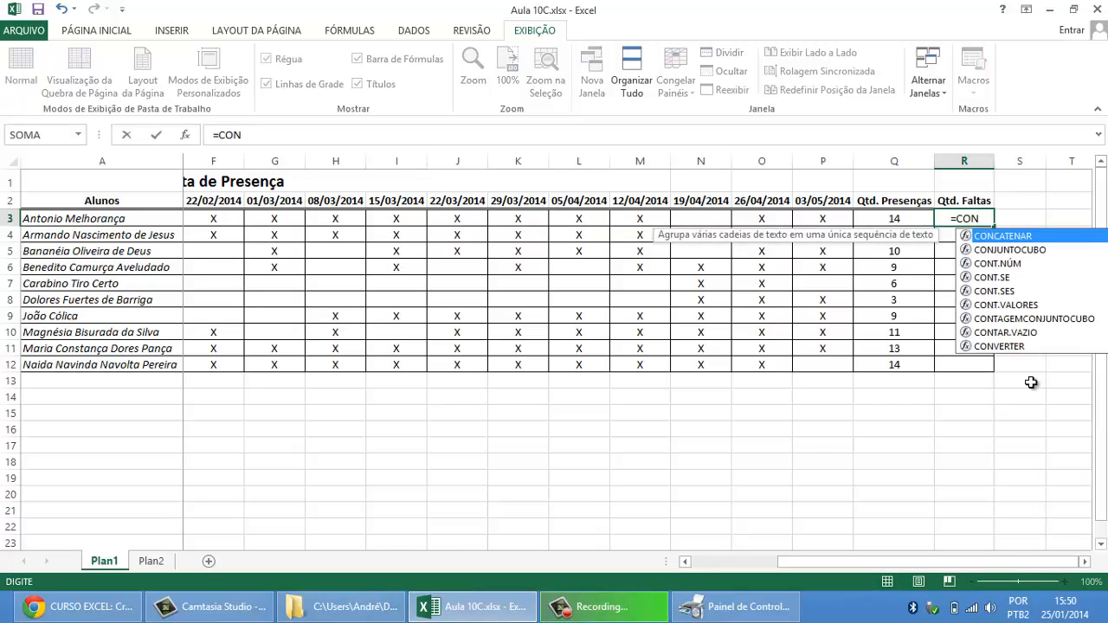
text(T.VALORES)
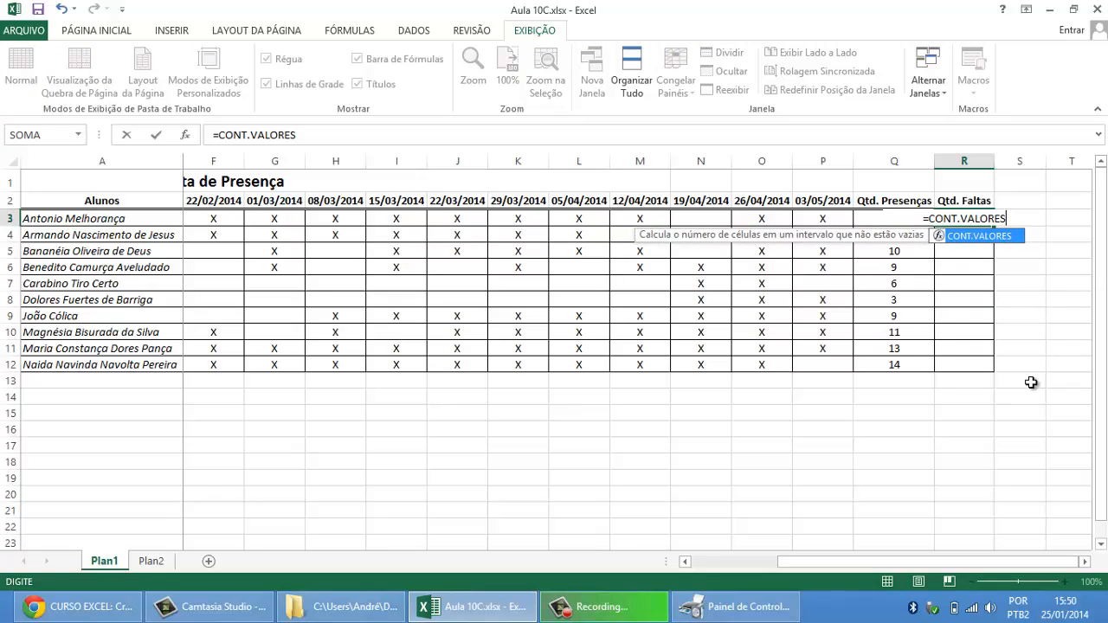
text(()
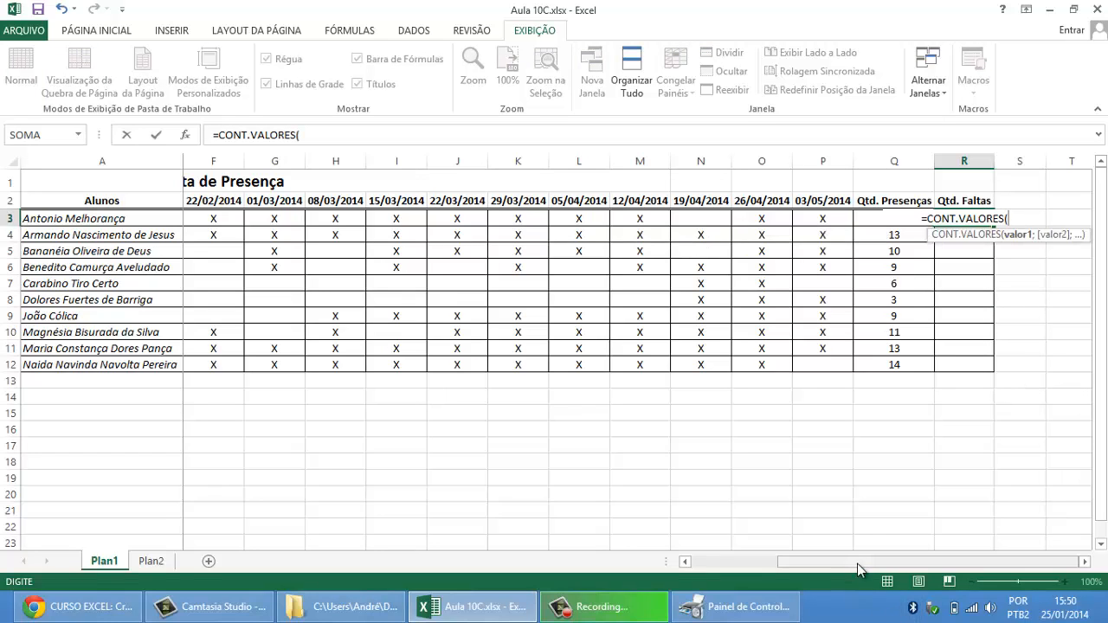
drag(856, 563, 755, 560)
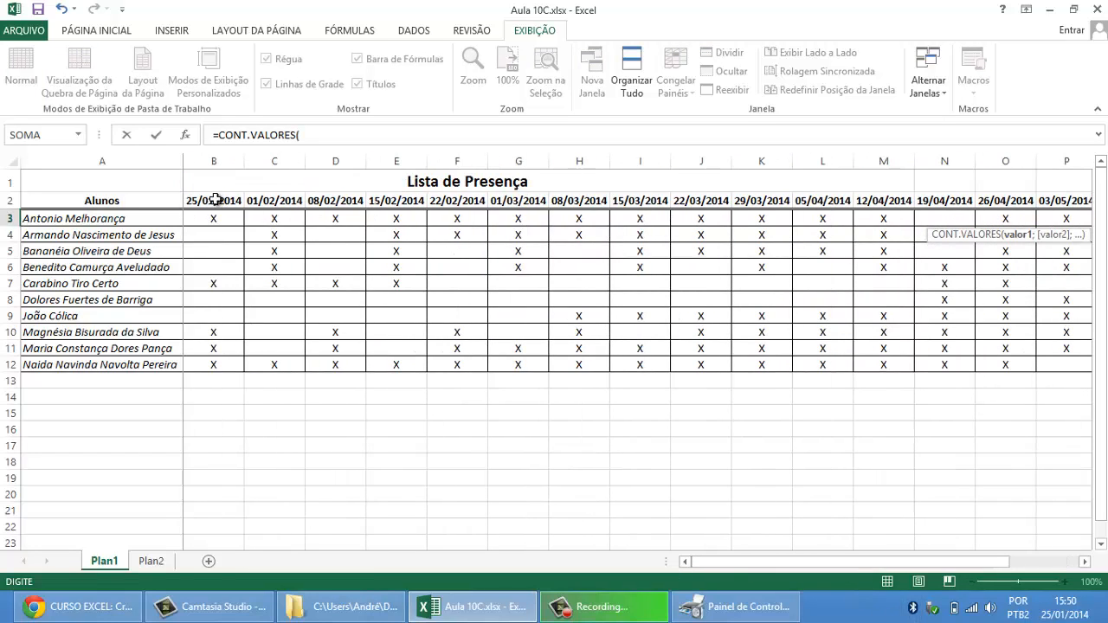
drag(217, 198, 905, 198)
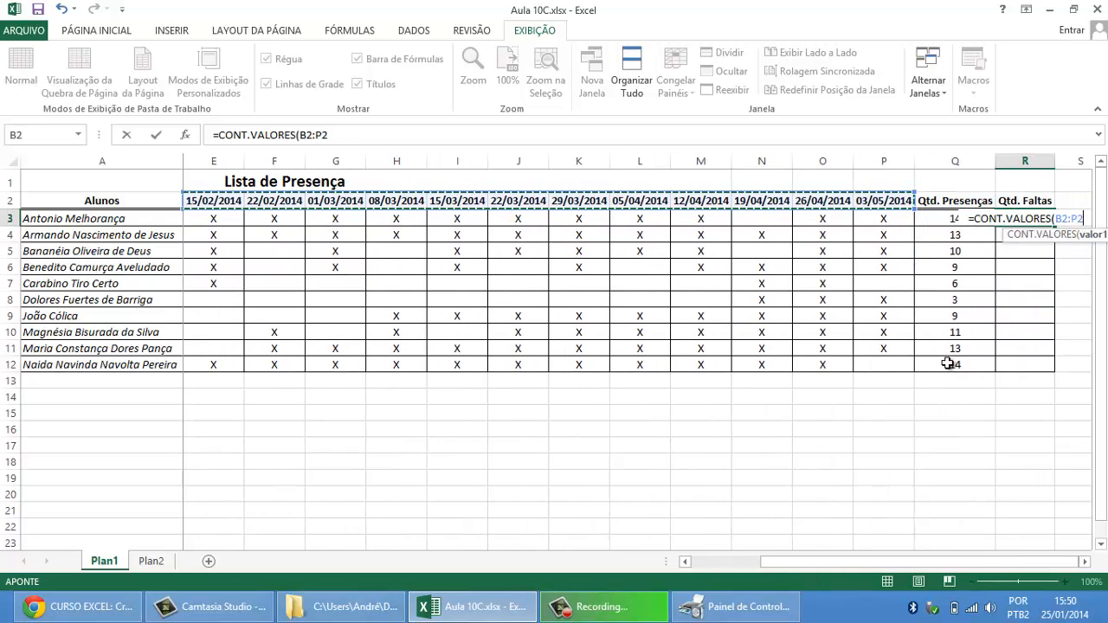
text())
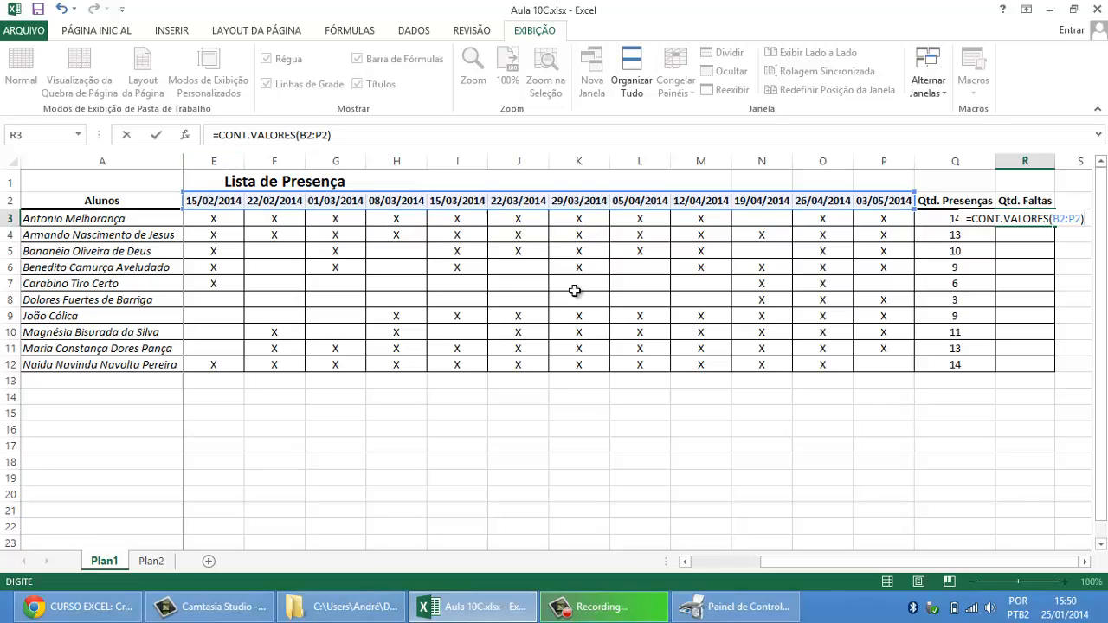
key(Return)
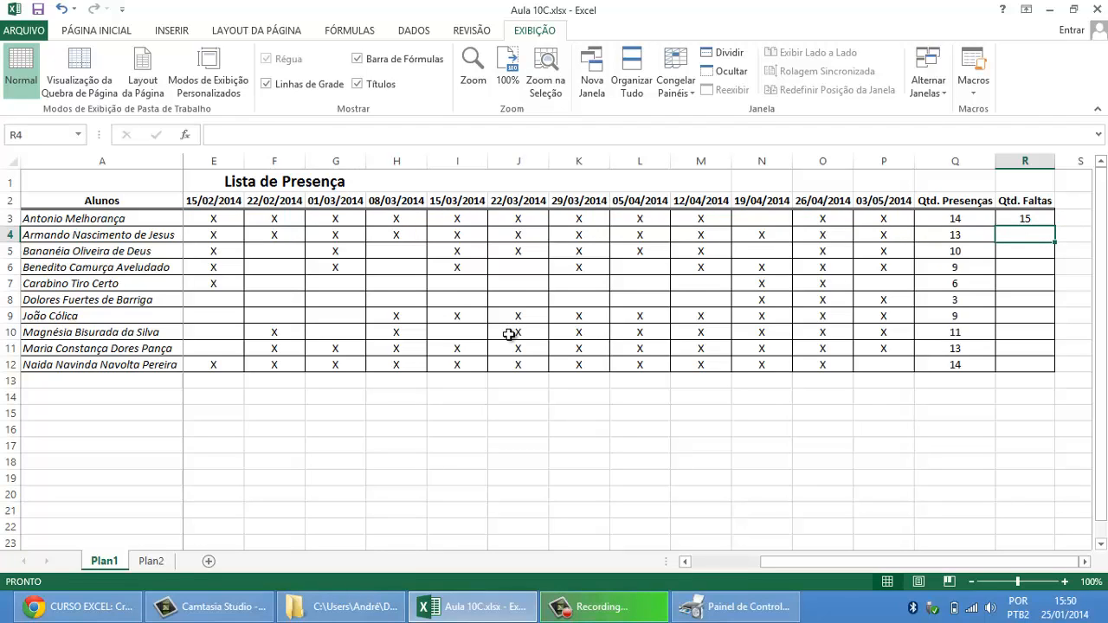
Step: Compare the R3 class-count formula with the date headers in B2:P2
click(1025, 220)
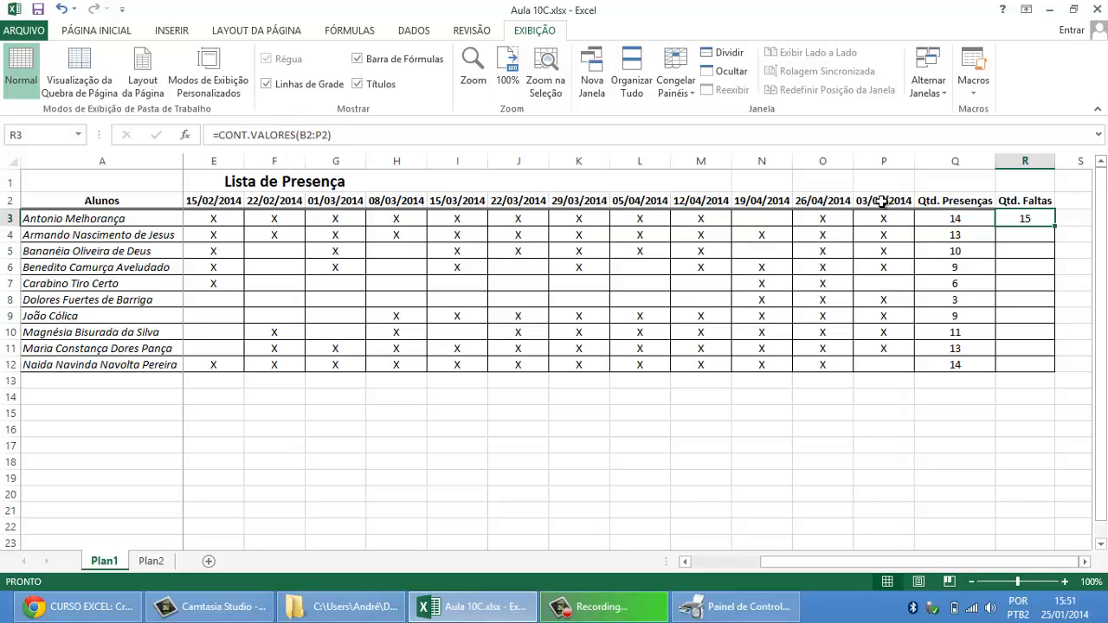
drag(883, 203, 189, 198)
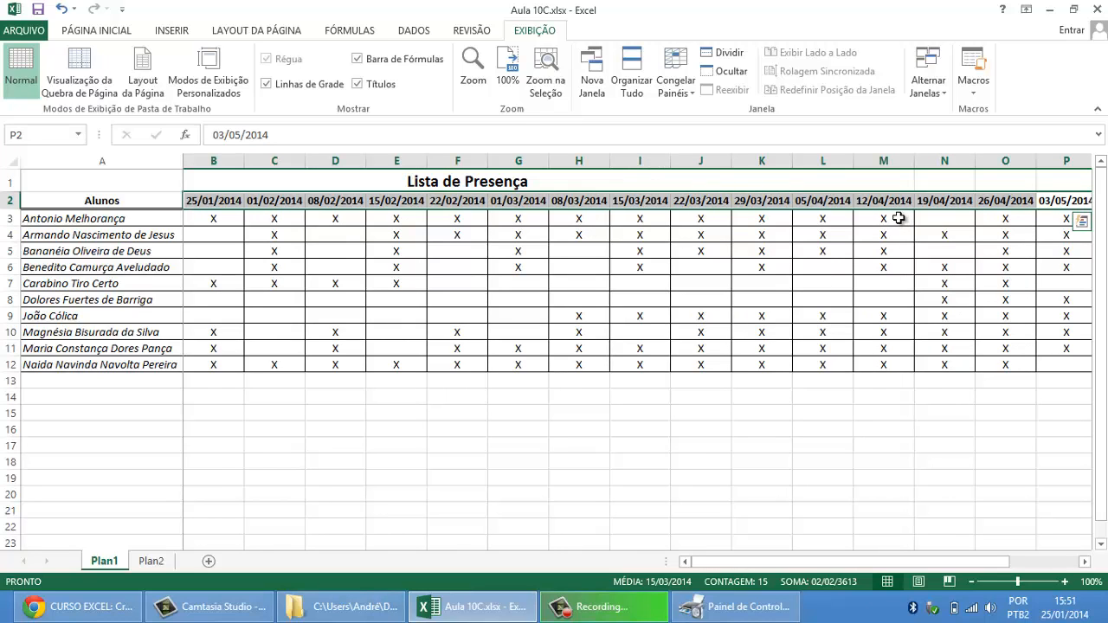
key(Down)
key(Right)
key(Right)
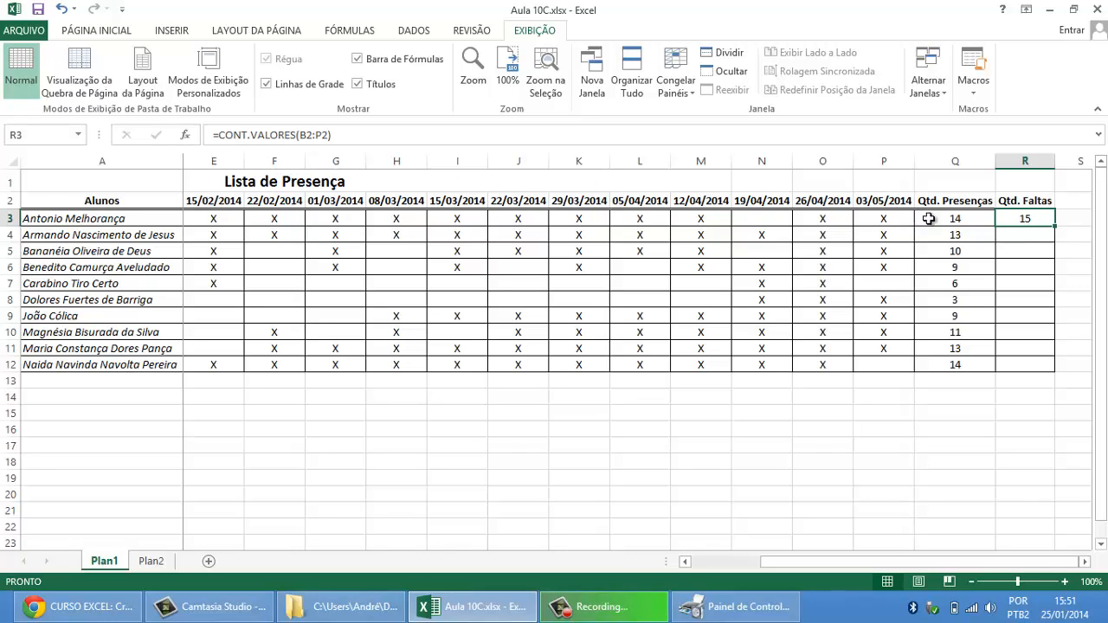
Step: Insert a column before the 19/04/2014 class and enter 17/04/2014 as its date header in N2
click(702, 201)
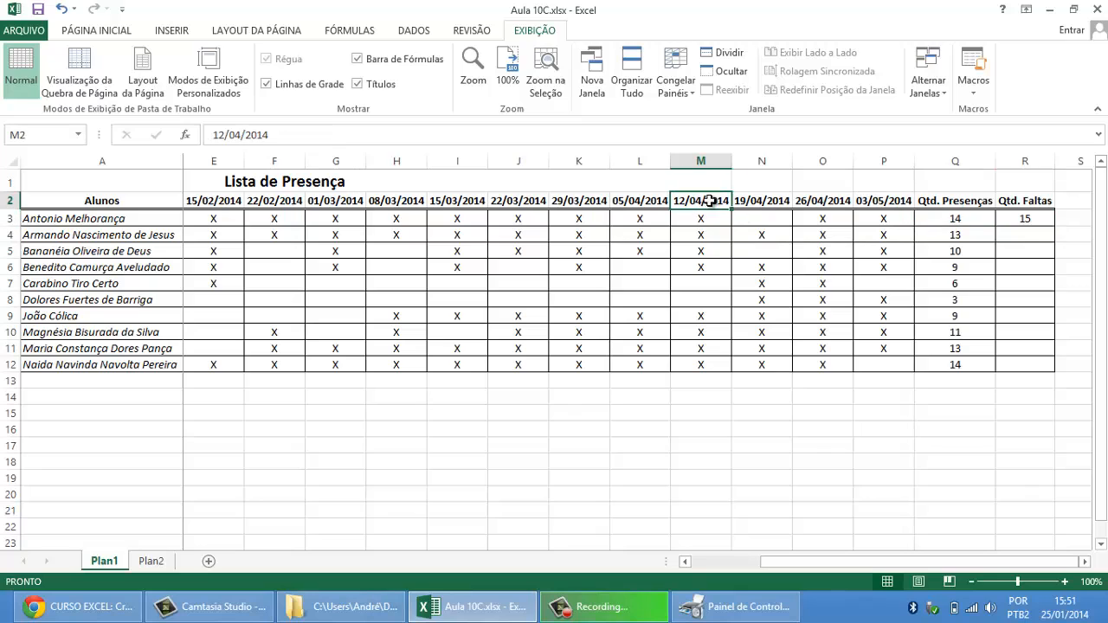
click(750, 205)
right_click(757, 165)
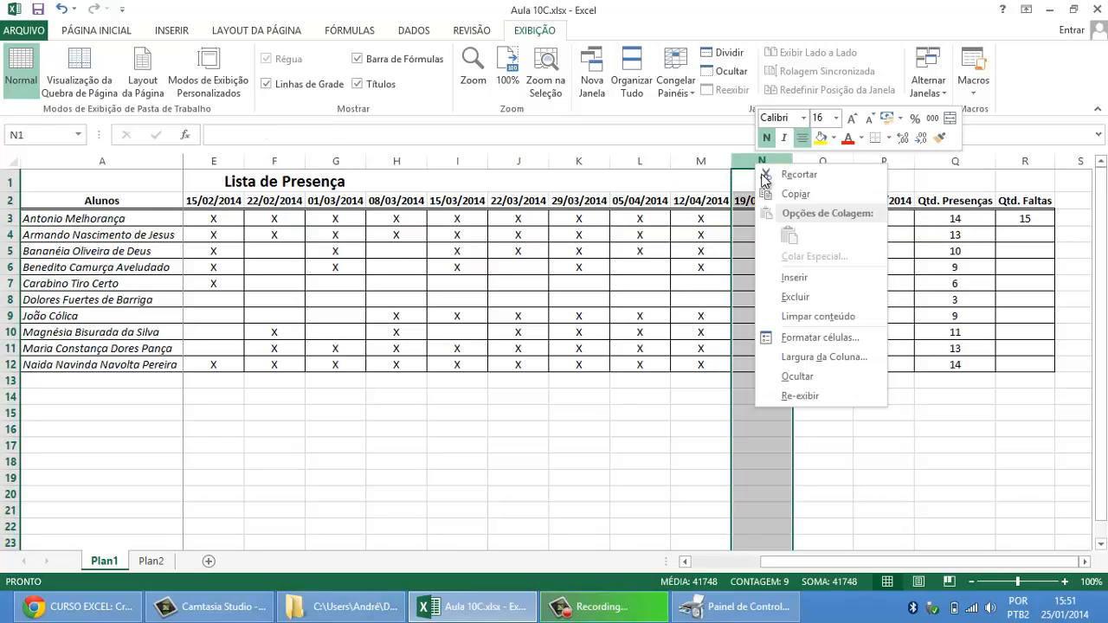
click(797, 279)
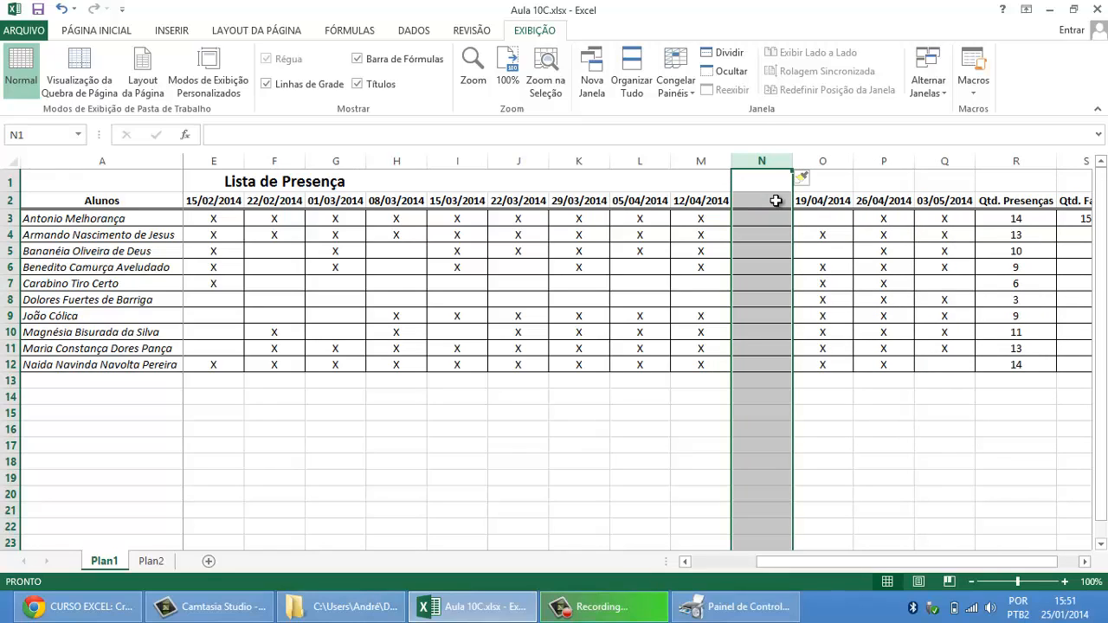
click(777, 200)
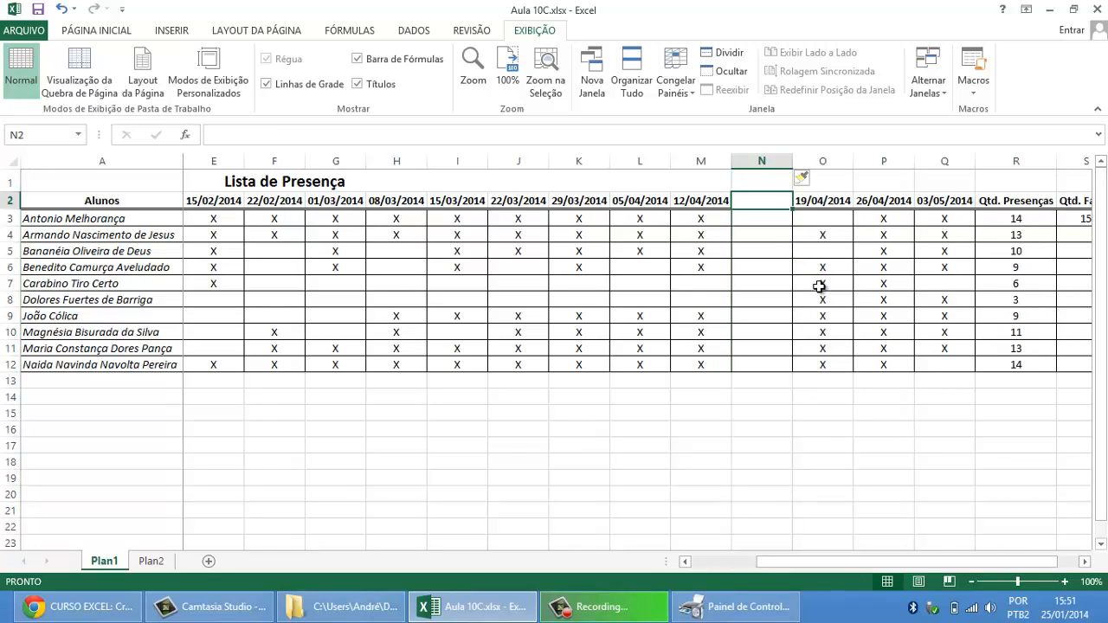
text(17/)
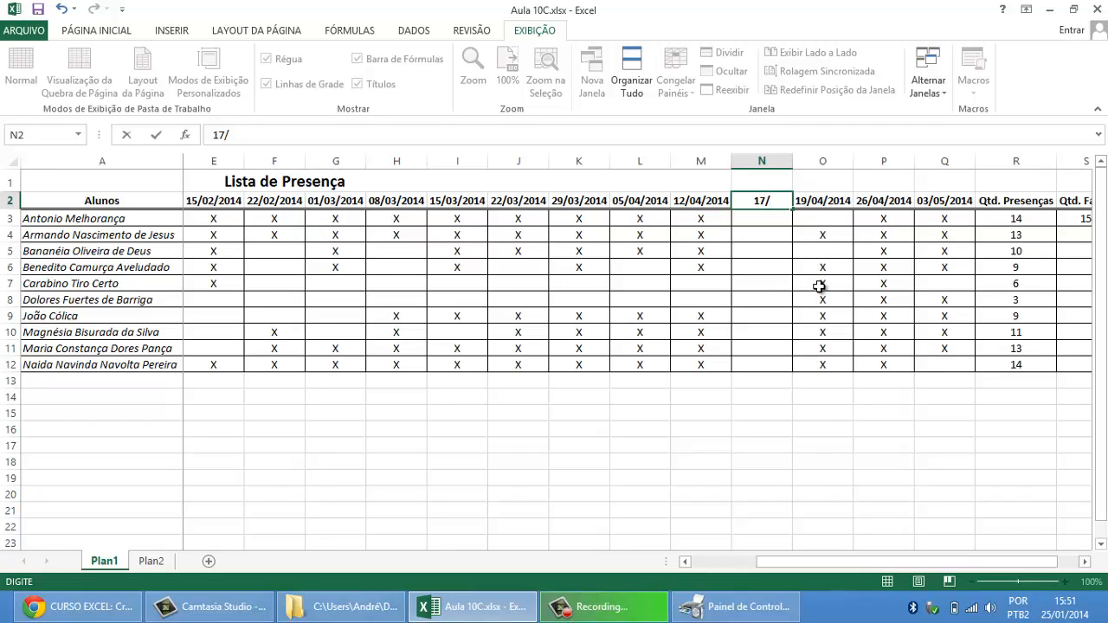
text(04/2014)
key(Return)
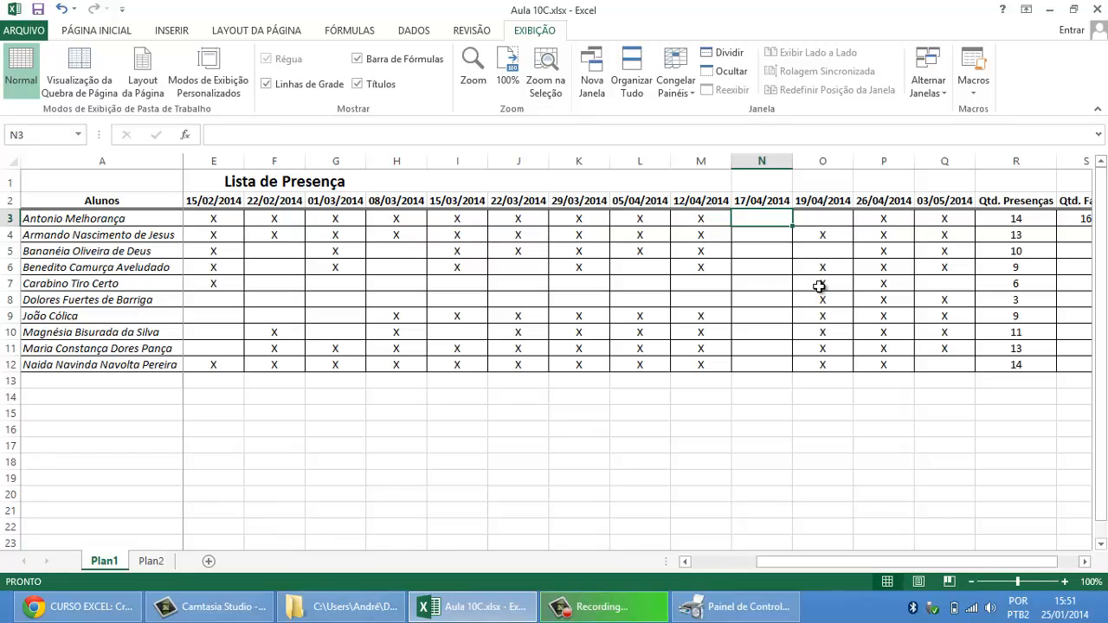
Step: Delete the 17/04/2014 class column, checking the CONT.VALORES range under Qtd. Faltas before and after the deletion
click(1085, 561)
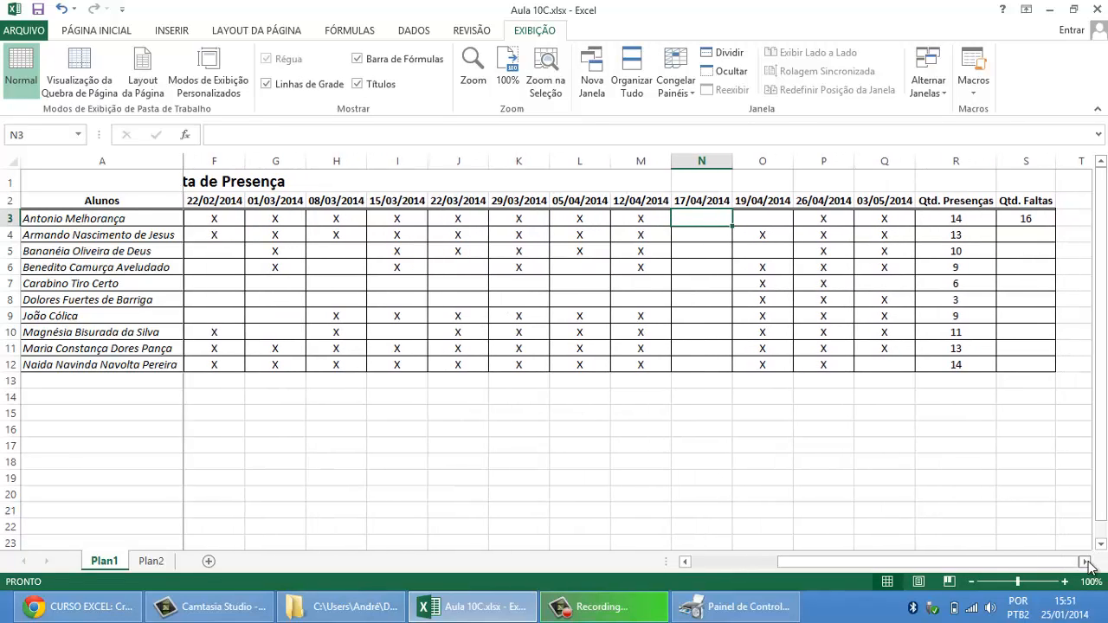
click(1045, 218)
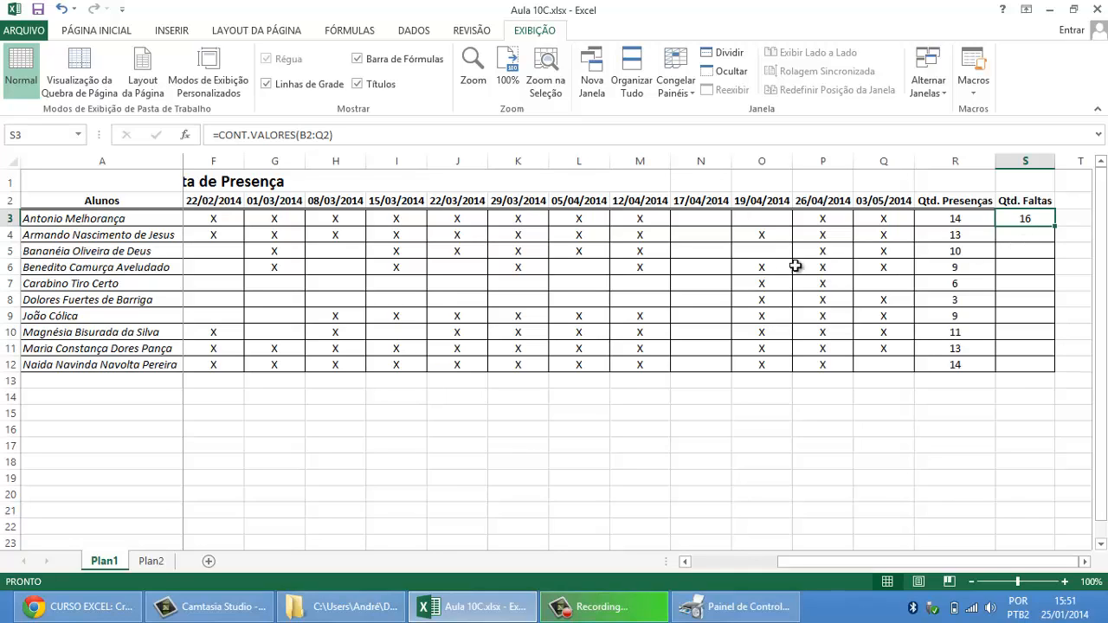
click(700, 162)
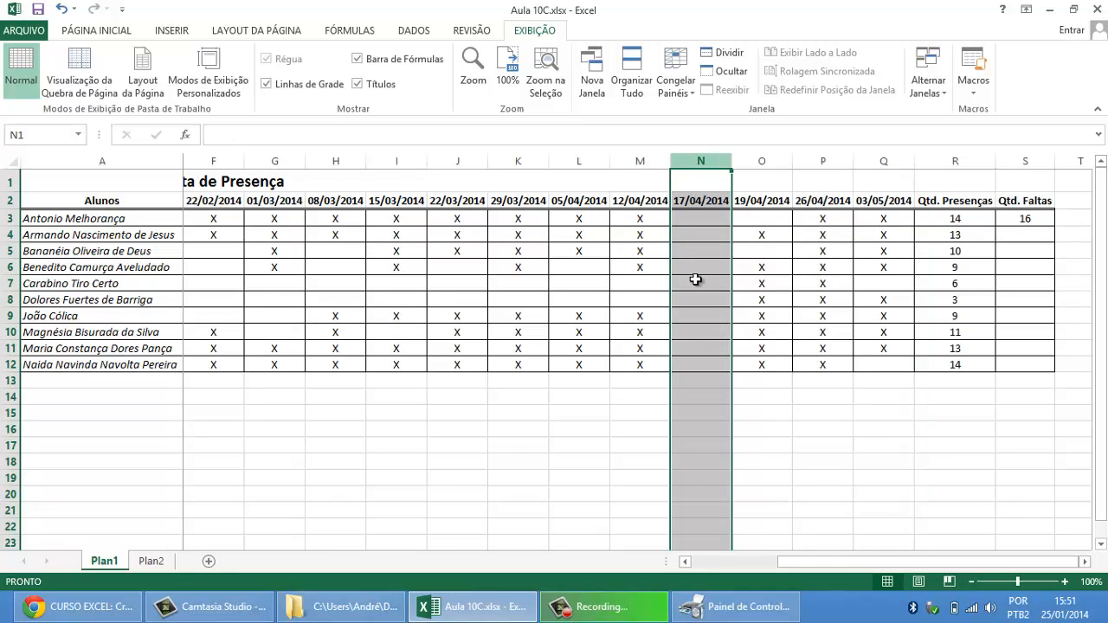
right_click(706, 171)
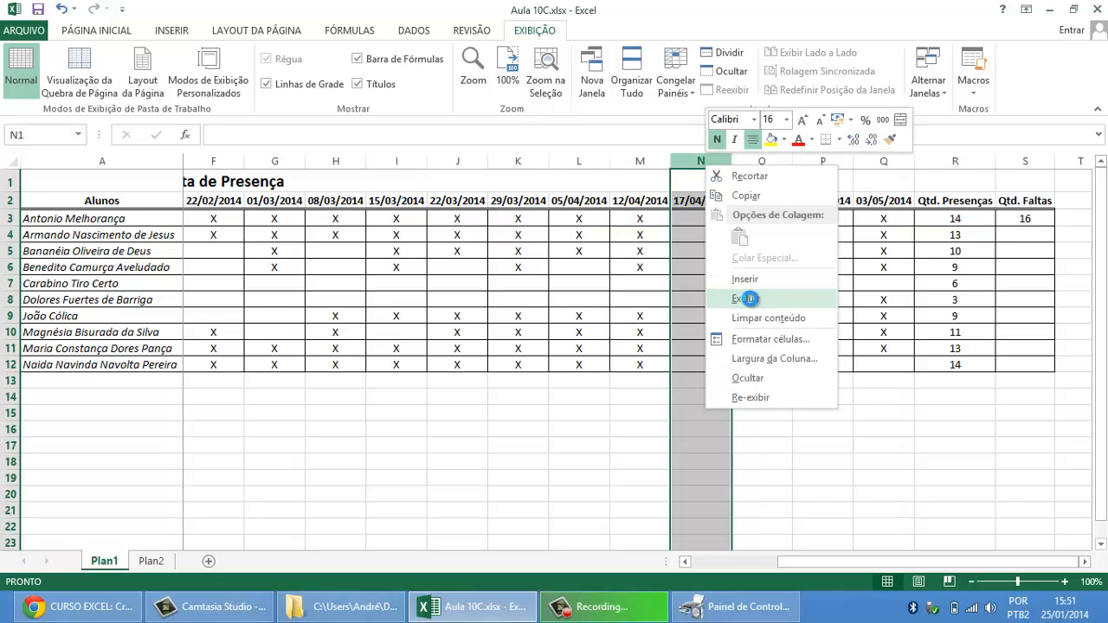
click(748, 299)
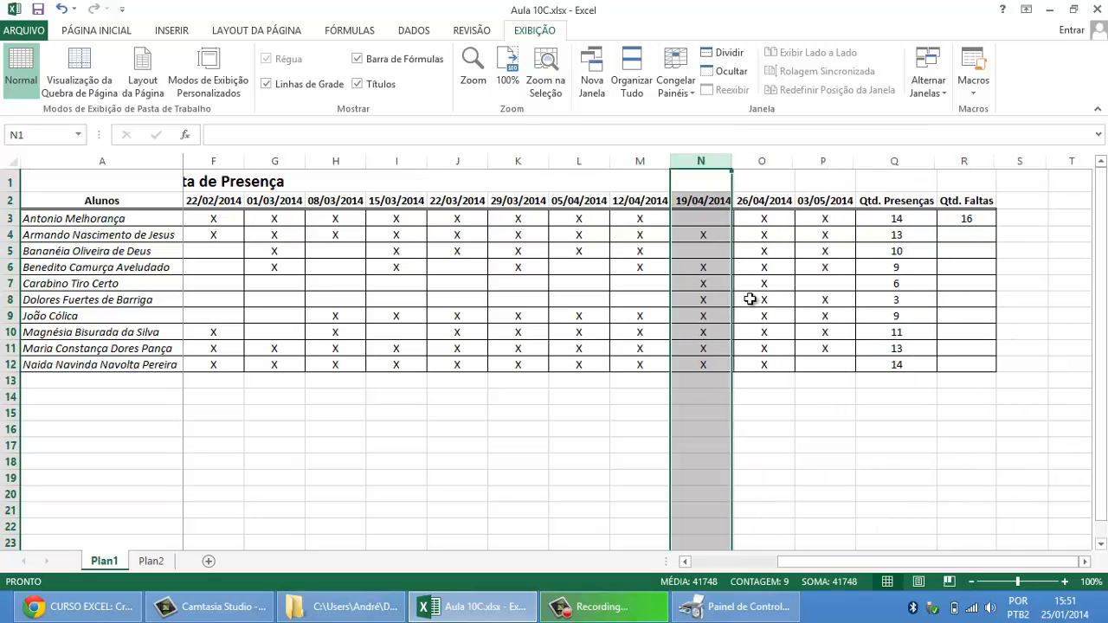
click(967, 219)
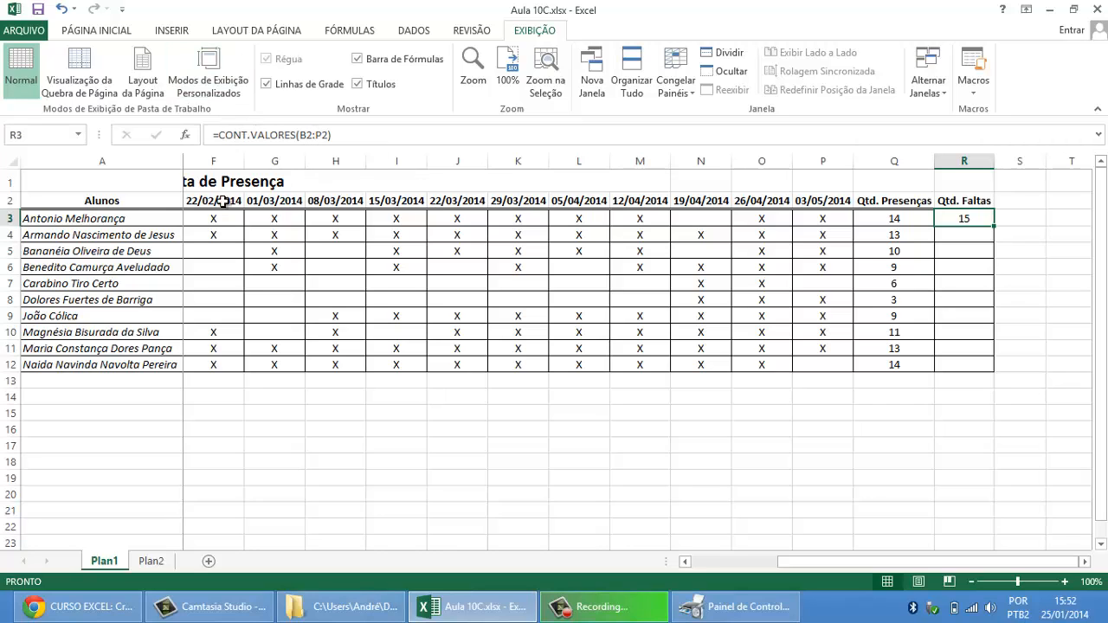
drag(192, 203, 742, 218)
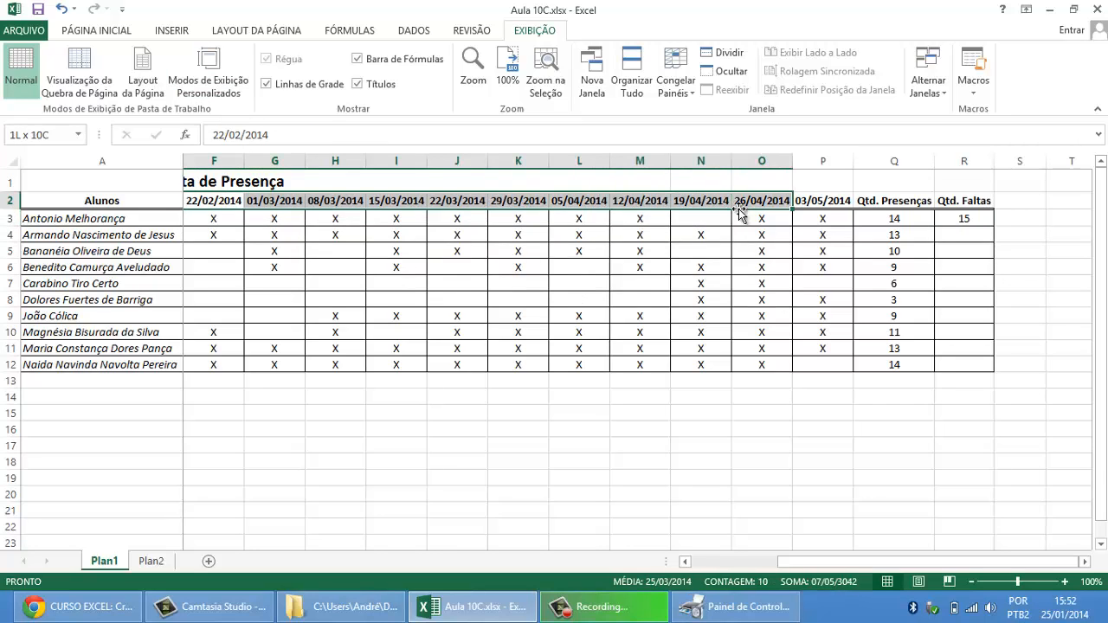
Step: Try filling the R3 class-count formula down to R12 and examine the range in each copied formula
click(950, 219)
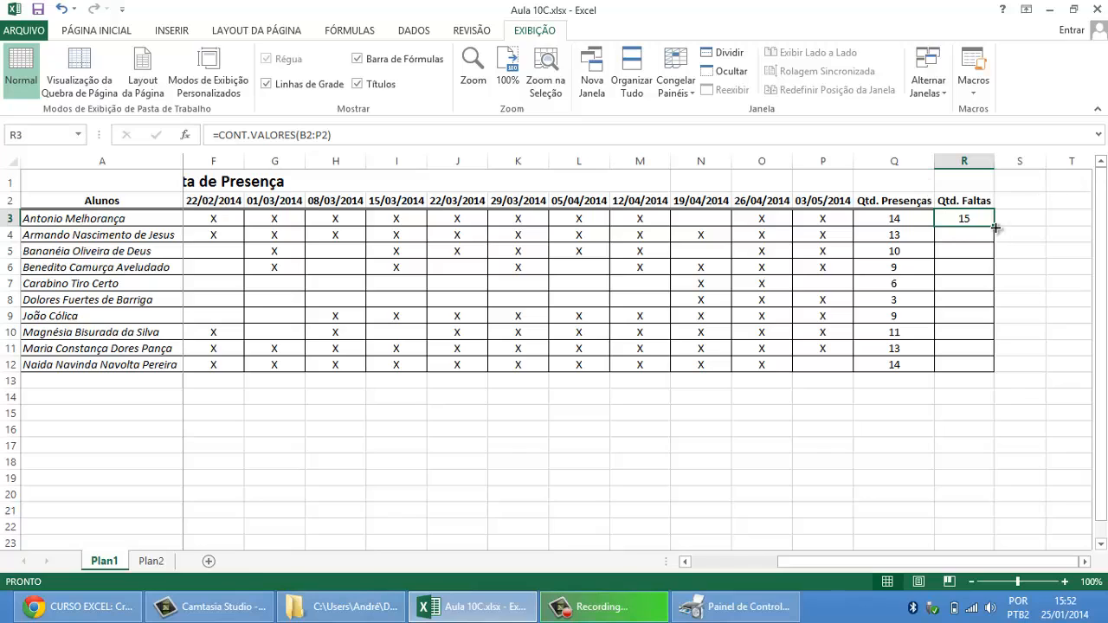
drag(996, 228, 1002, 386)
click(970, 217)
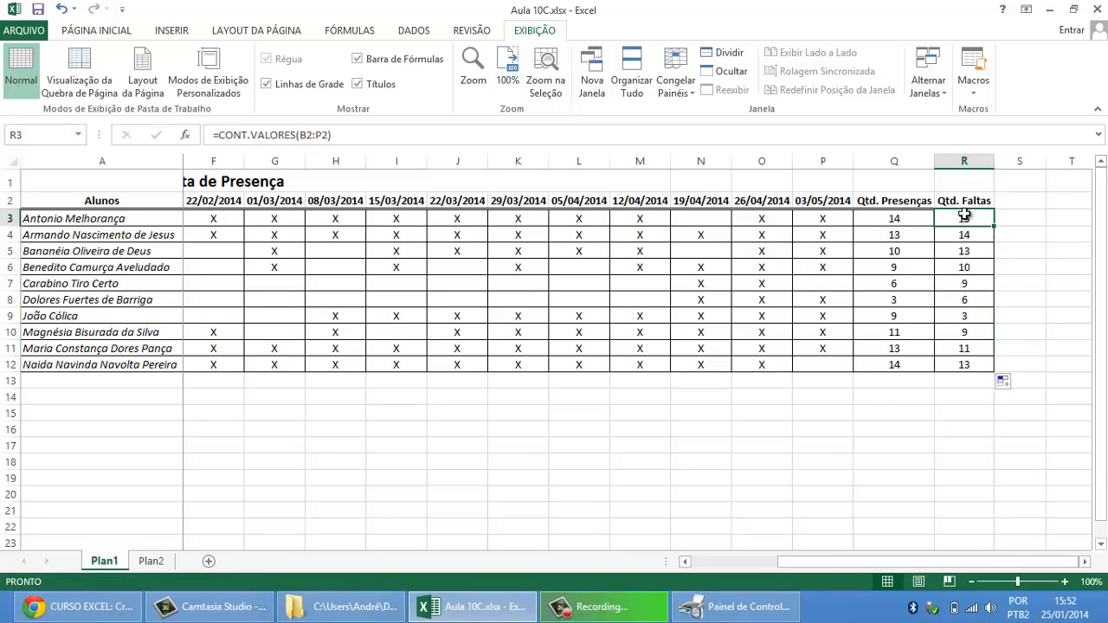
click(972, 236)
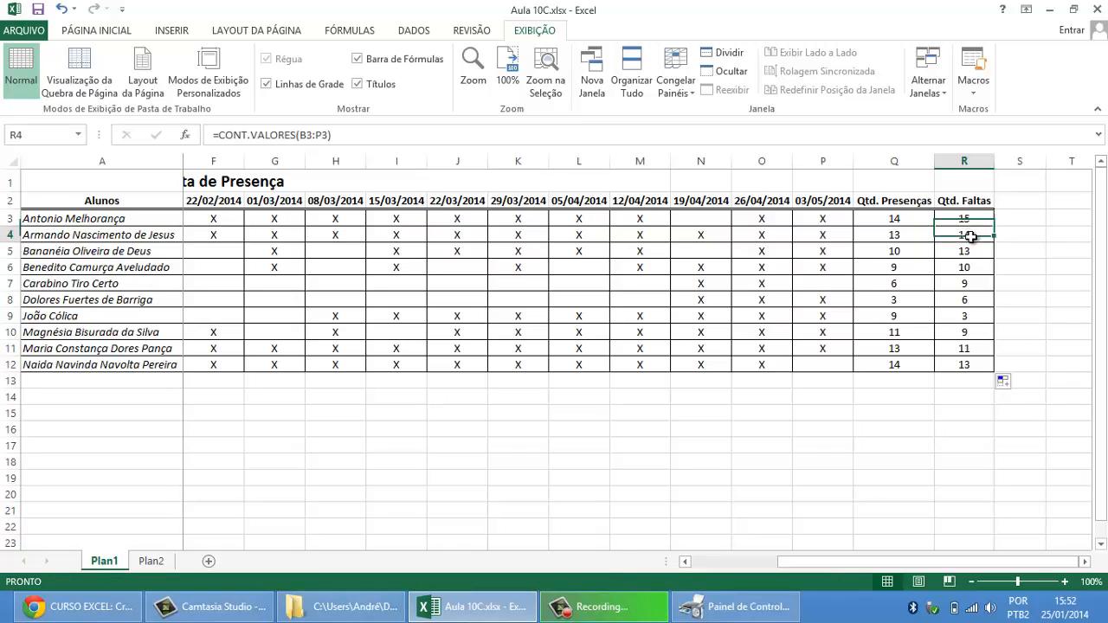
click(972, 251)
click(973, 266)
click(972, 283)
click(975, 300)
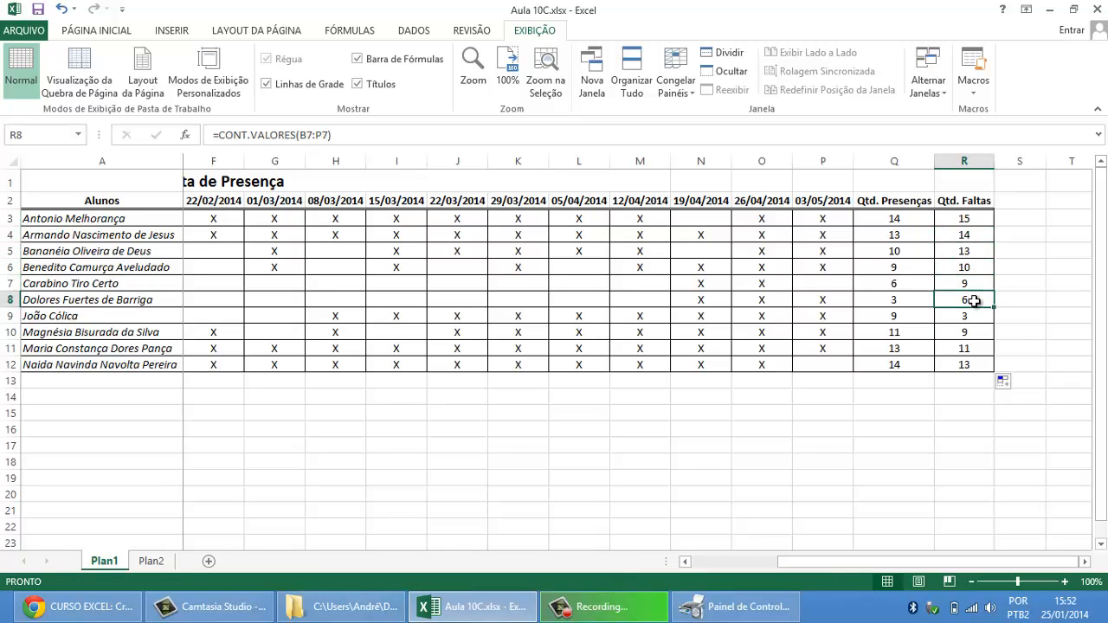
click(975, 316)
click(975, 332)
click(976, 348)
click(977, 365)
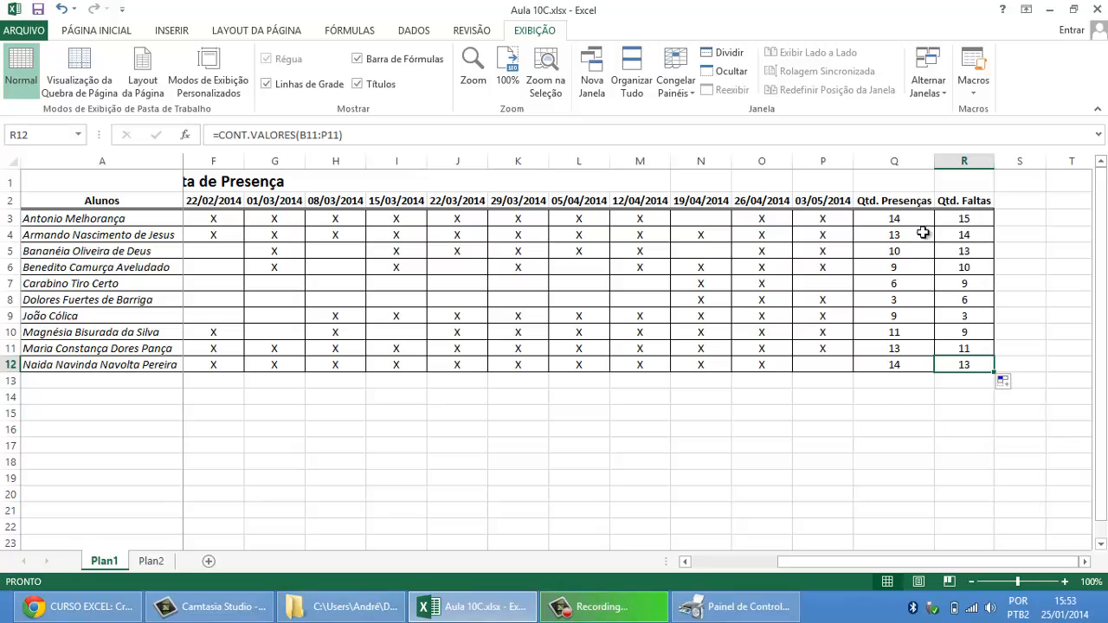
Step: Fill the relative R3 formula down to R12 again and compare the ranges used in R3 through R6
drag(968, 219, 970, 356)
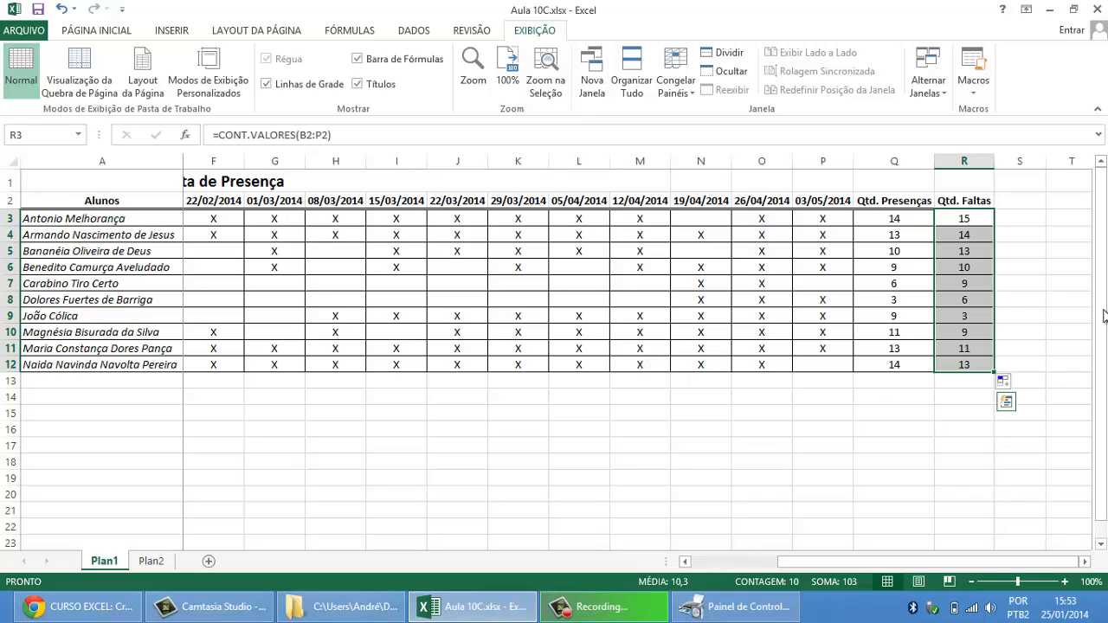
click(970, 223)
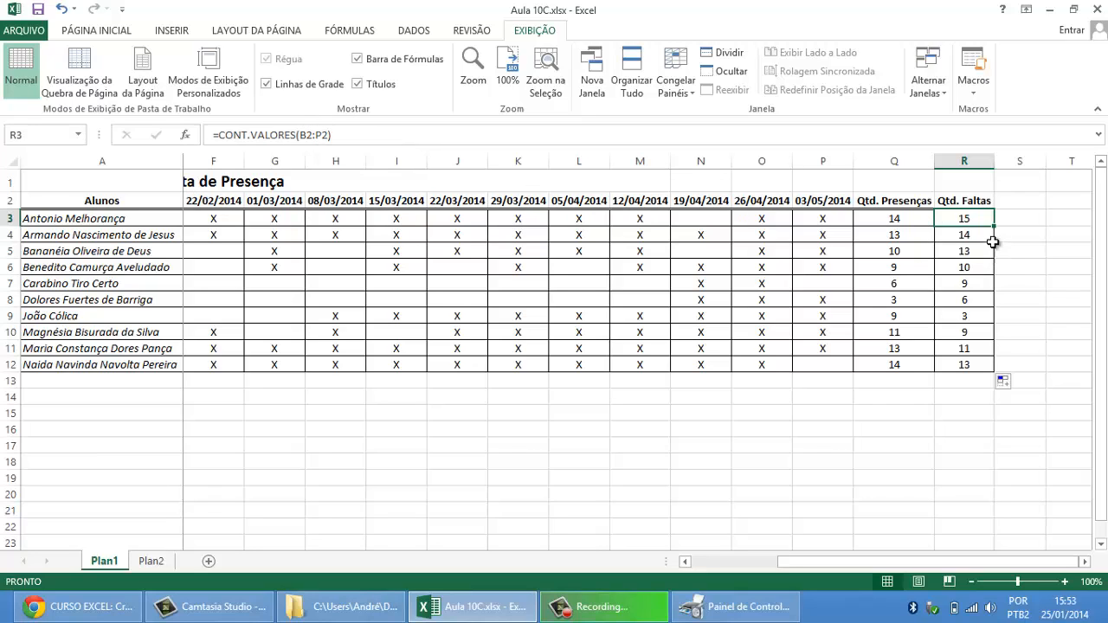
mouse_move(994, 226)
mouse_down()
mouse_move(988, 379)
mouse_move(985, 364)
mouse_up()
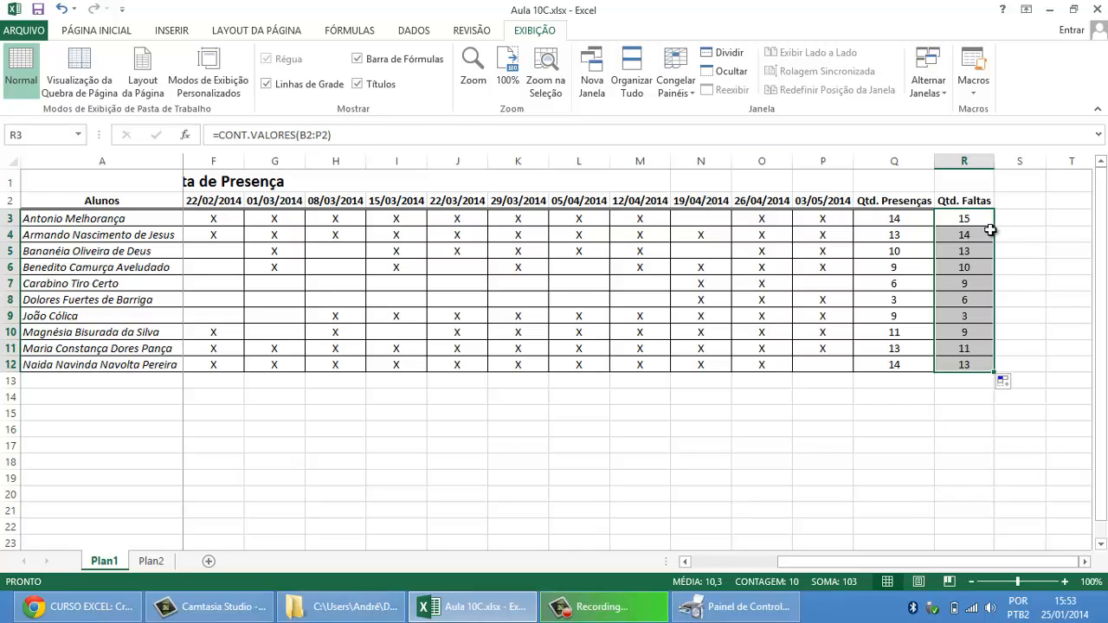
click(965, 218)
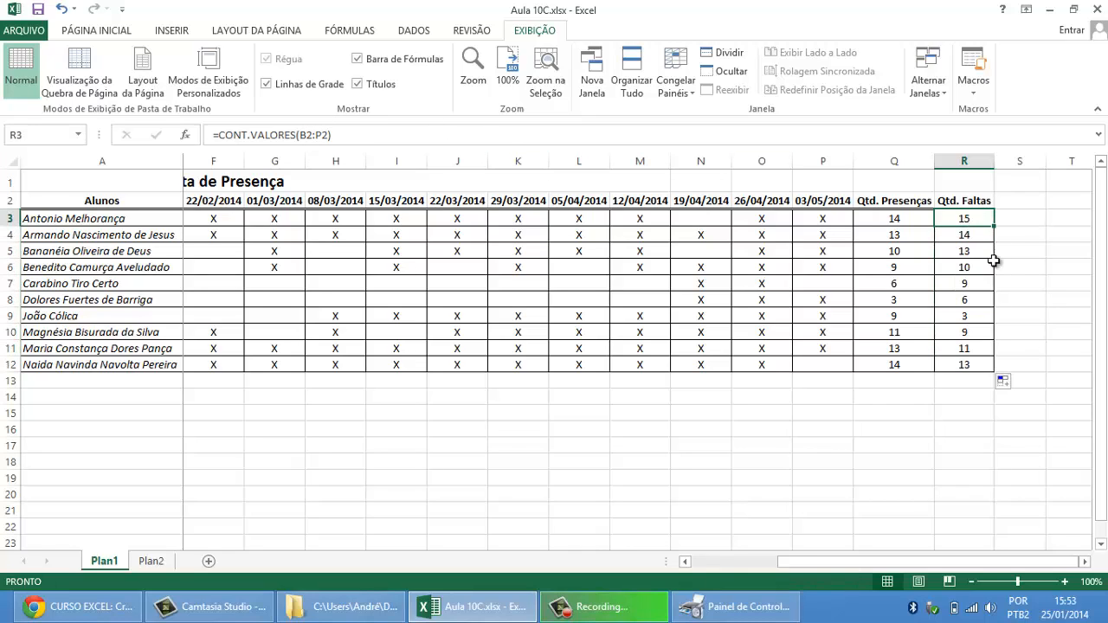
click(967, 235)
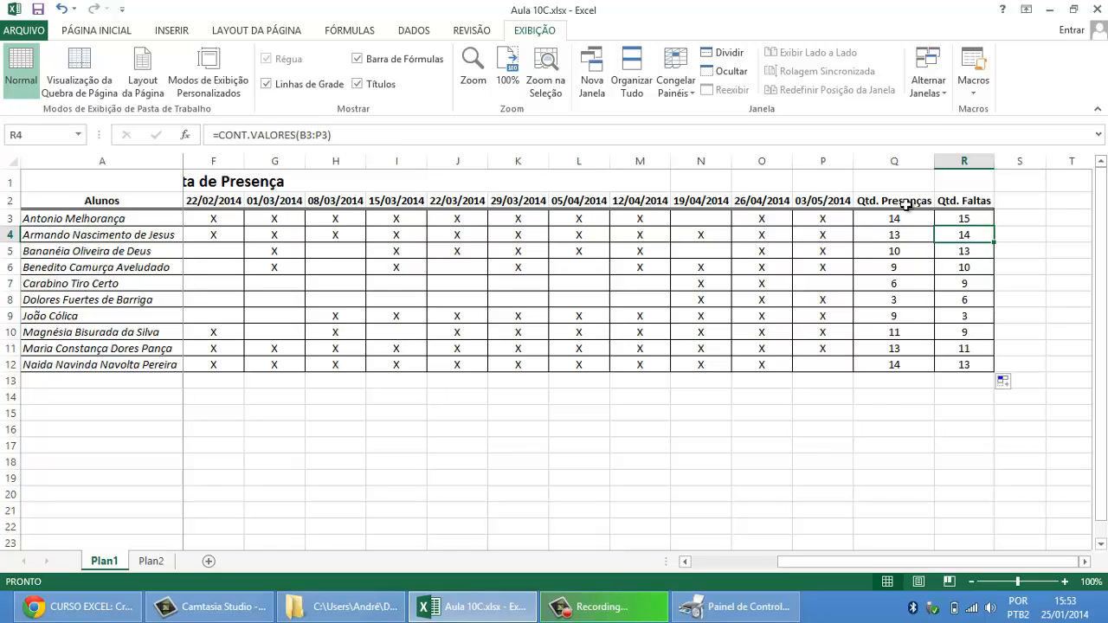
click(967, 251)
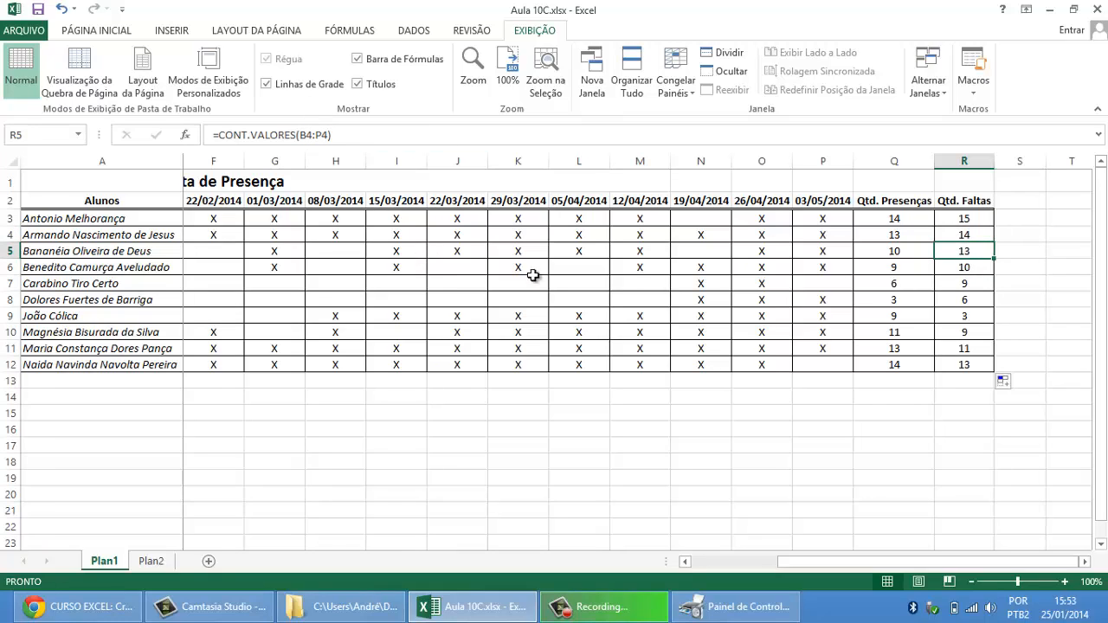
click(960, 268)
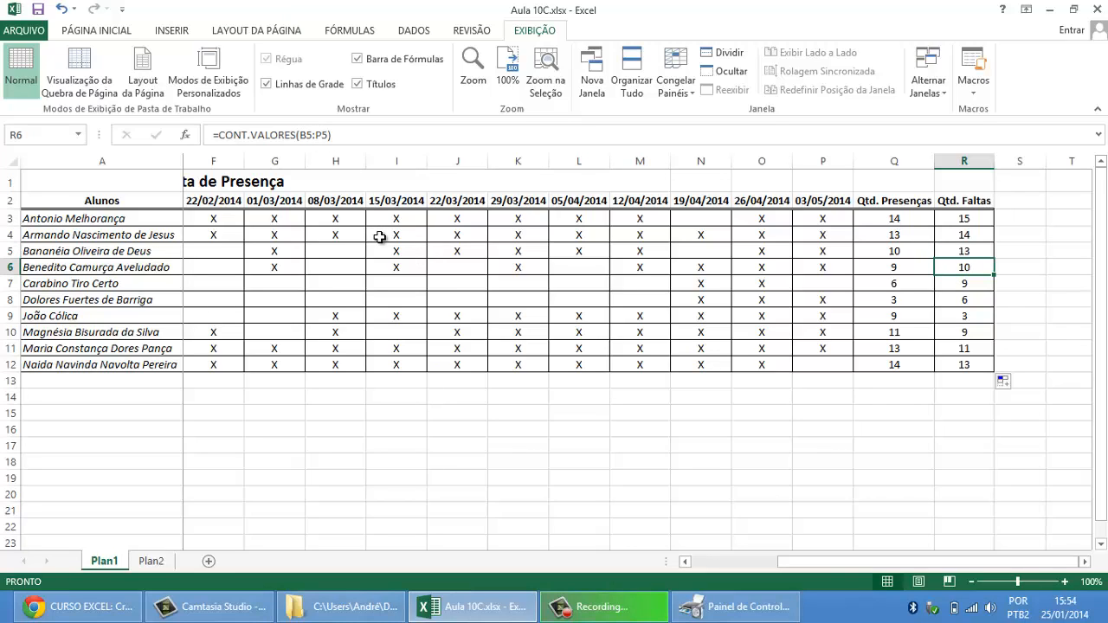
Step: Clear the copied formulas from R4:R12, keeping the class-count formula in R3
drag(974, 235, 965, 363)
key(Delete)
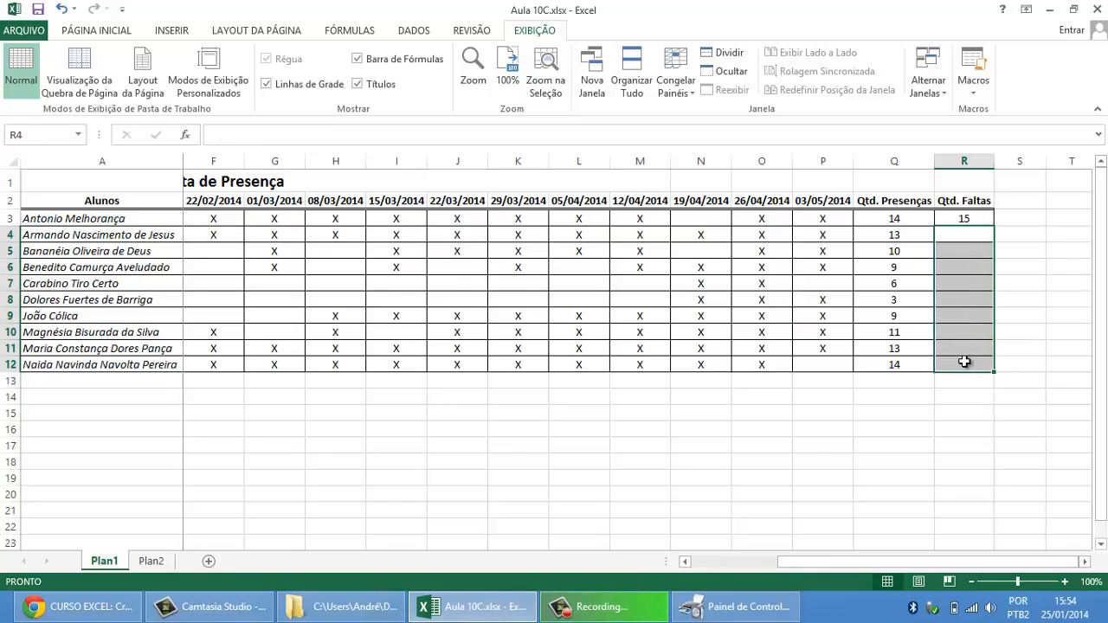
click(963, 216)
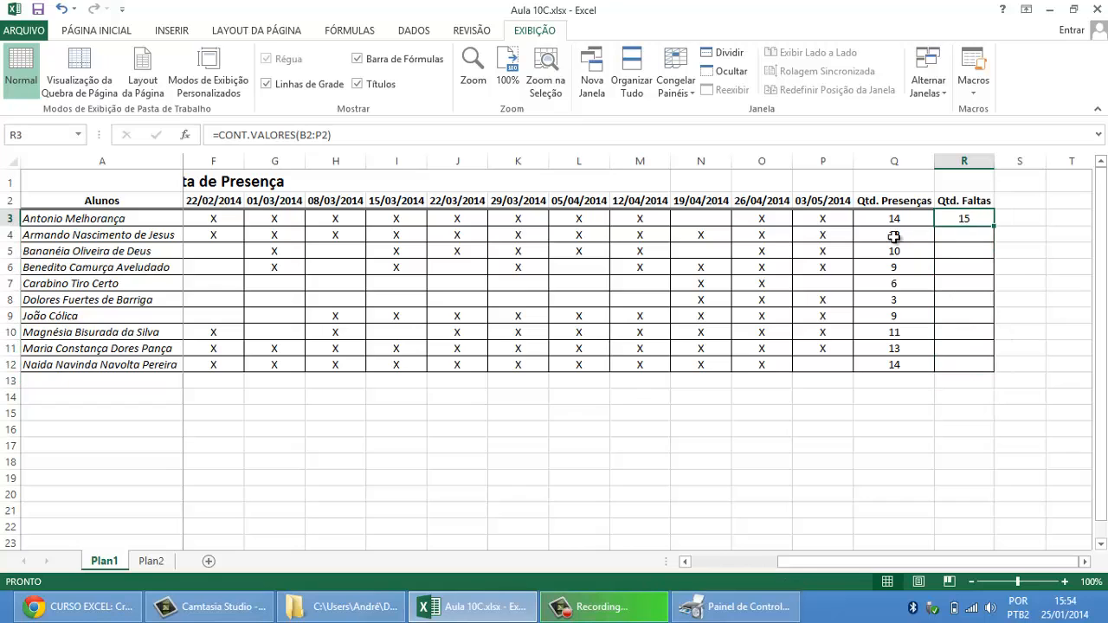
Step: Switch to Chrome, locate the Célula Fixa topic under 5ª Aula in the course schedule, and return to the Excel workbook
click(87, 606)
scroll(500, 367, up, 4)
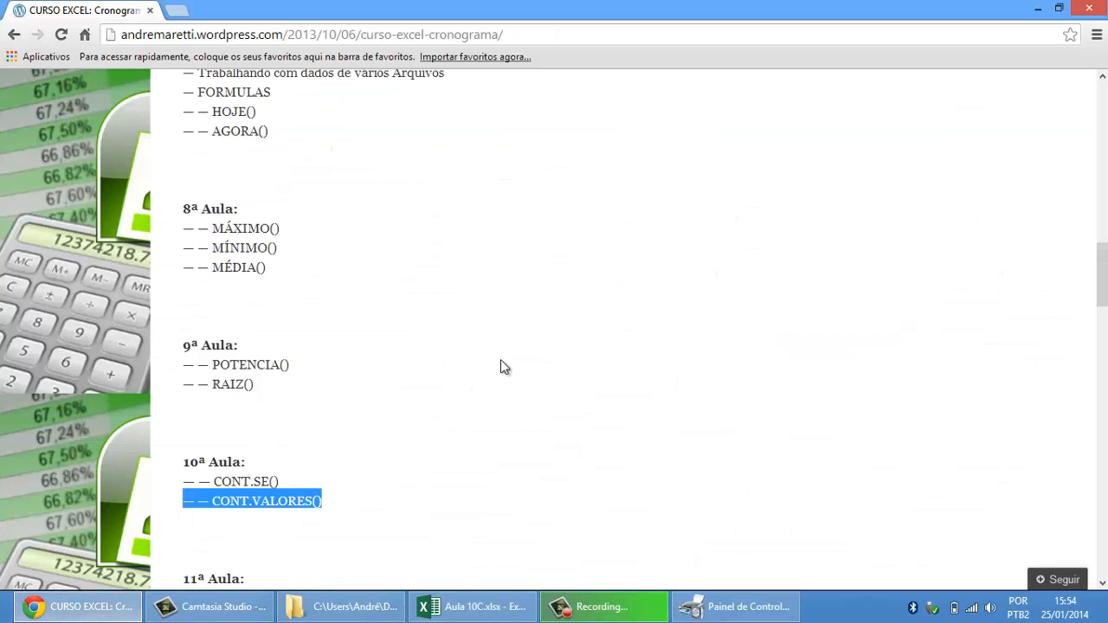
scroll(501, 366, up, 2)
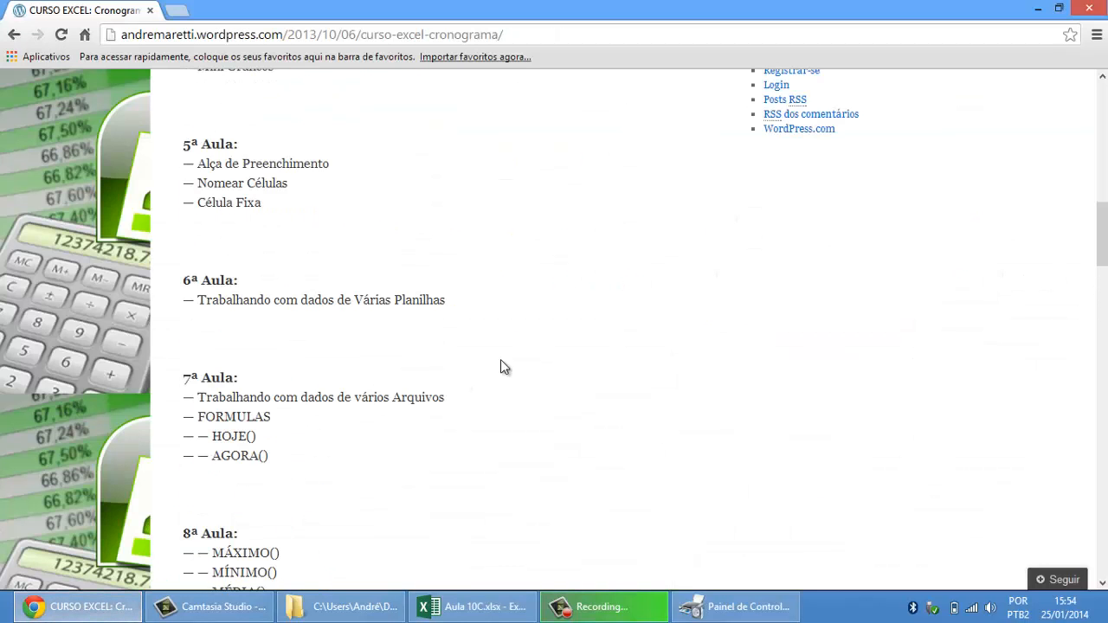
drag(184, 226, 265, 226)
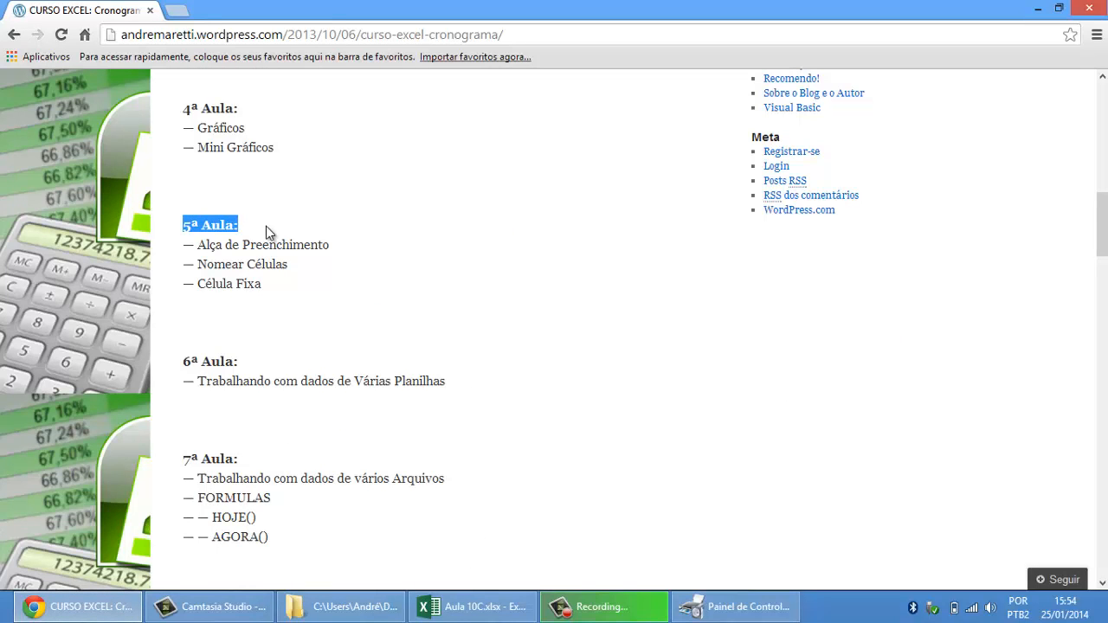
drag(185, 282, 275, 288)
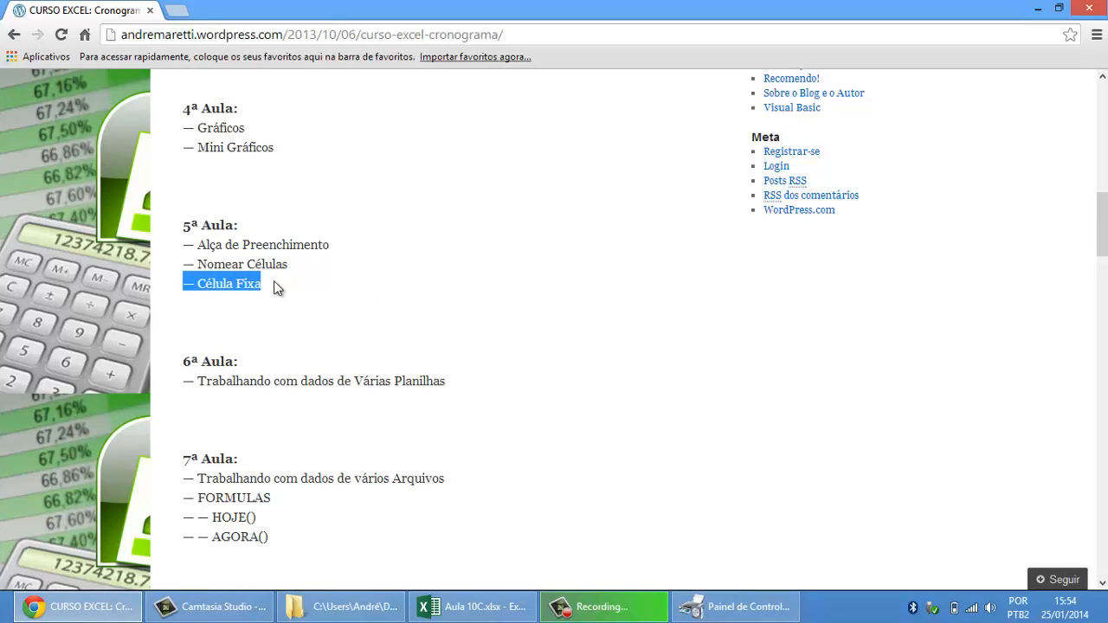
click(485, 606)
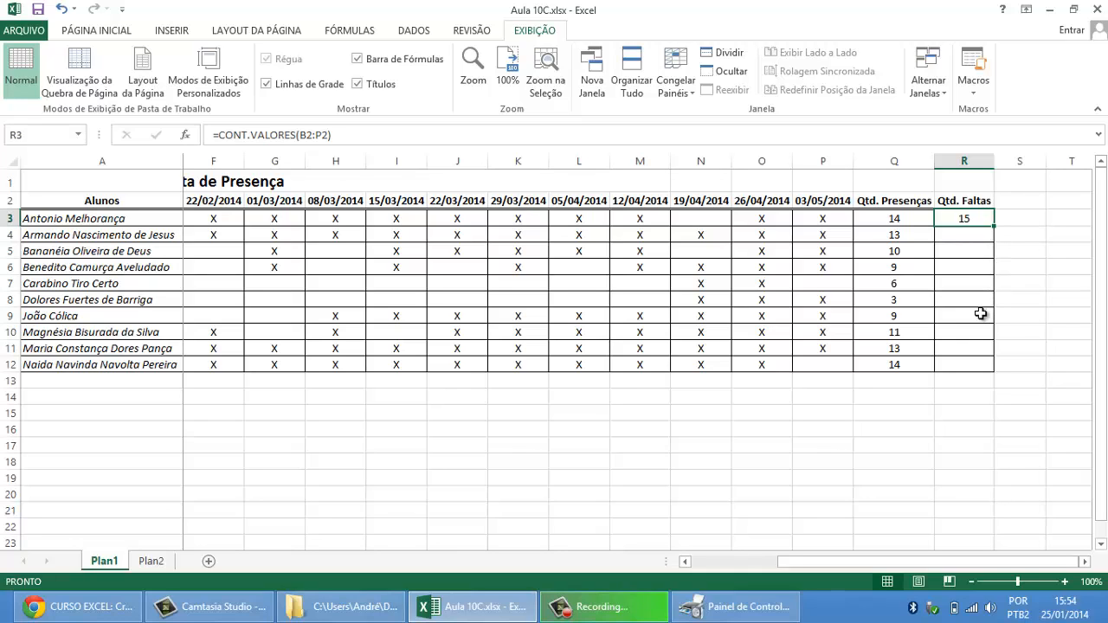
Step: Make both range references in the R3 formula absolute so it reads =CONT.VALORES($B$2:$P$2)
click(308, 135)
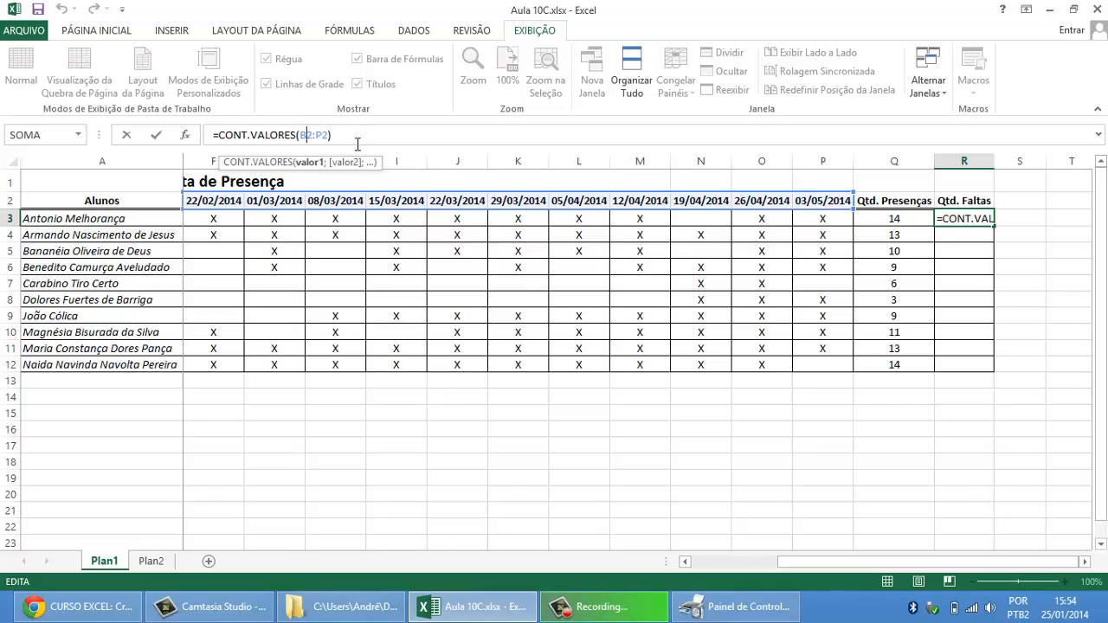
key(F4)
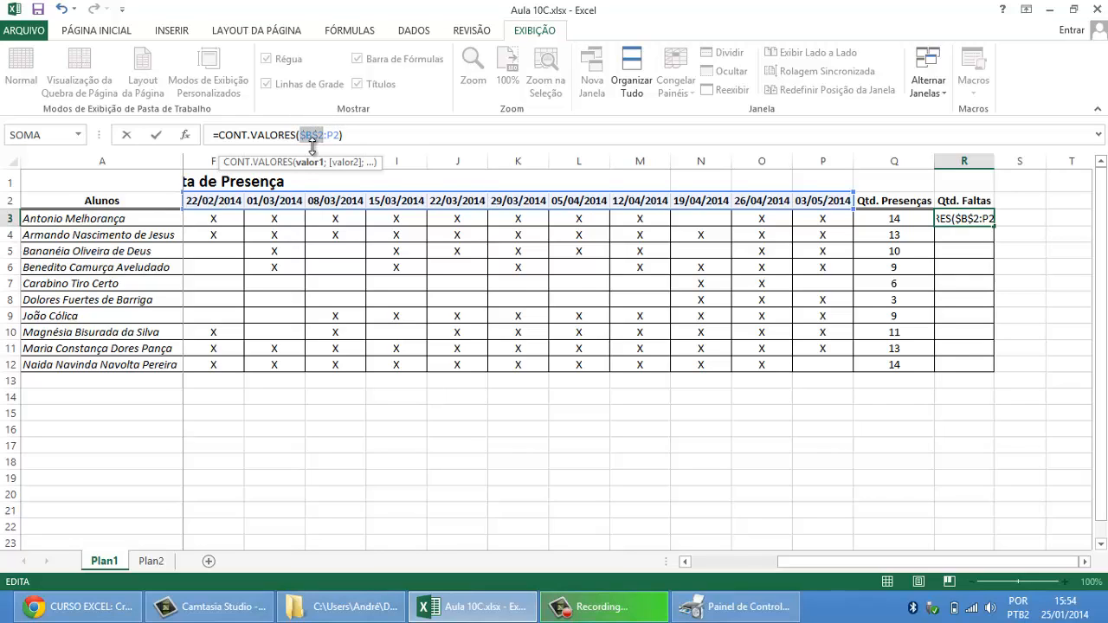
click(335, 133)
key(F4)
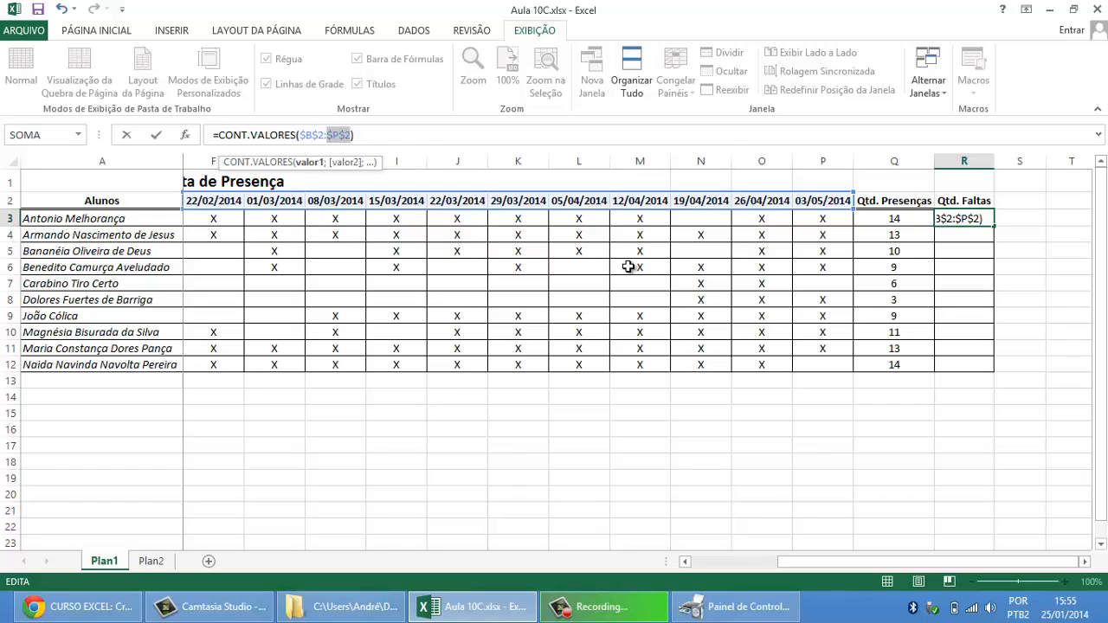
key(Return)
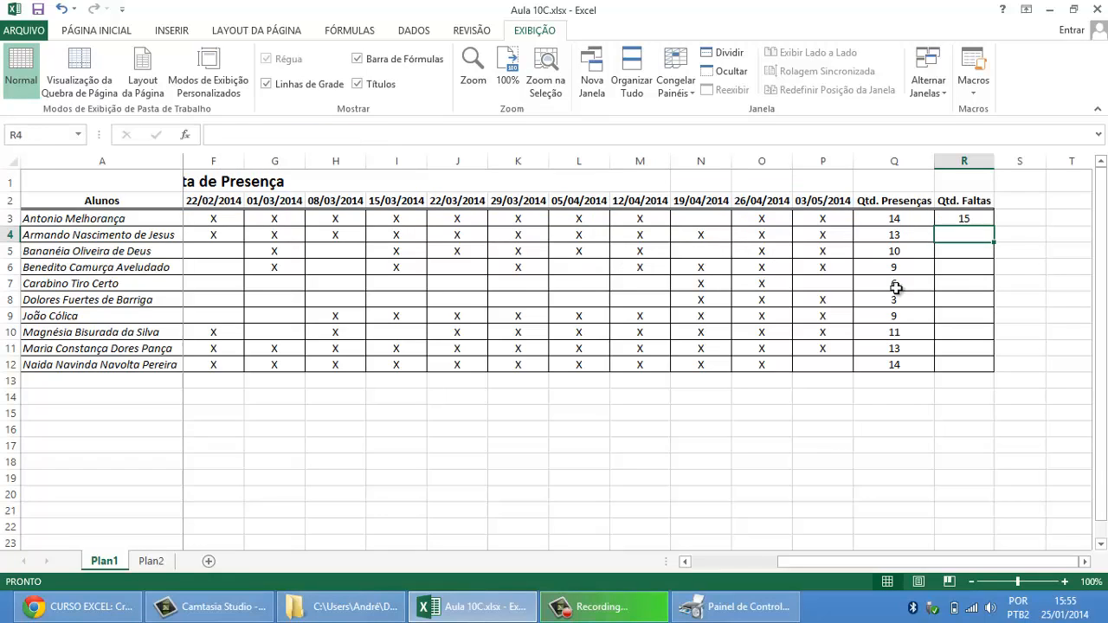
Step: Fill the absolute-reference formula from R3 down to R12 and check the copied ranges against the date headers
click(982, 226)
drag(996, 228, 999, 374)
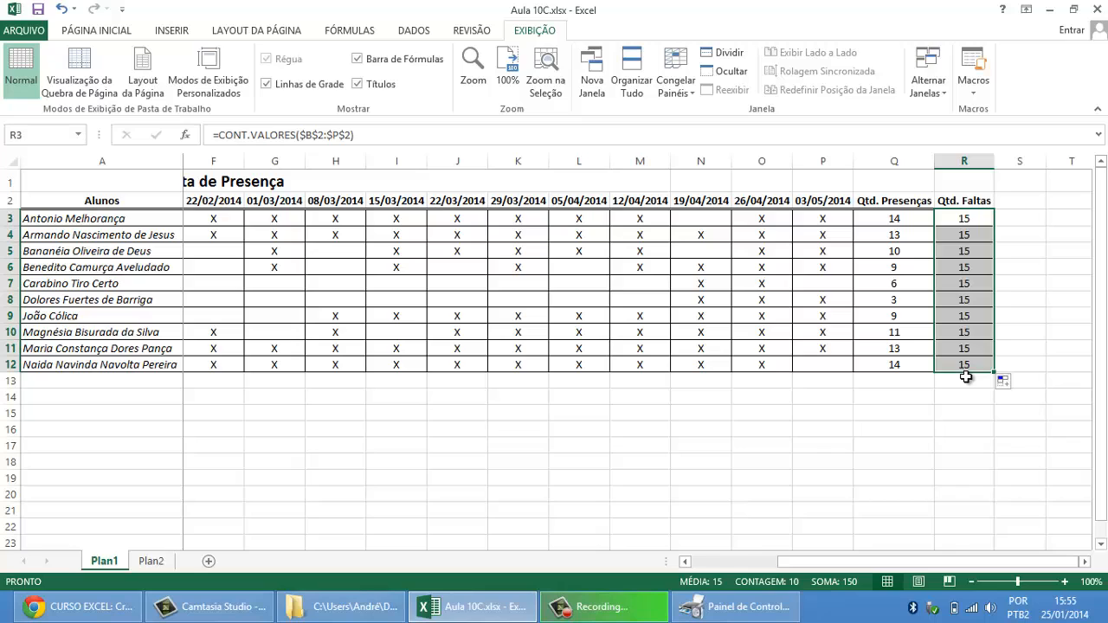
click(976, 216)
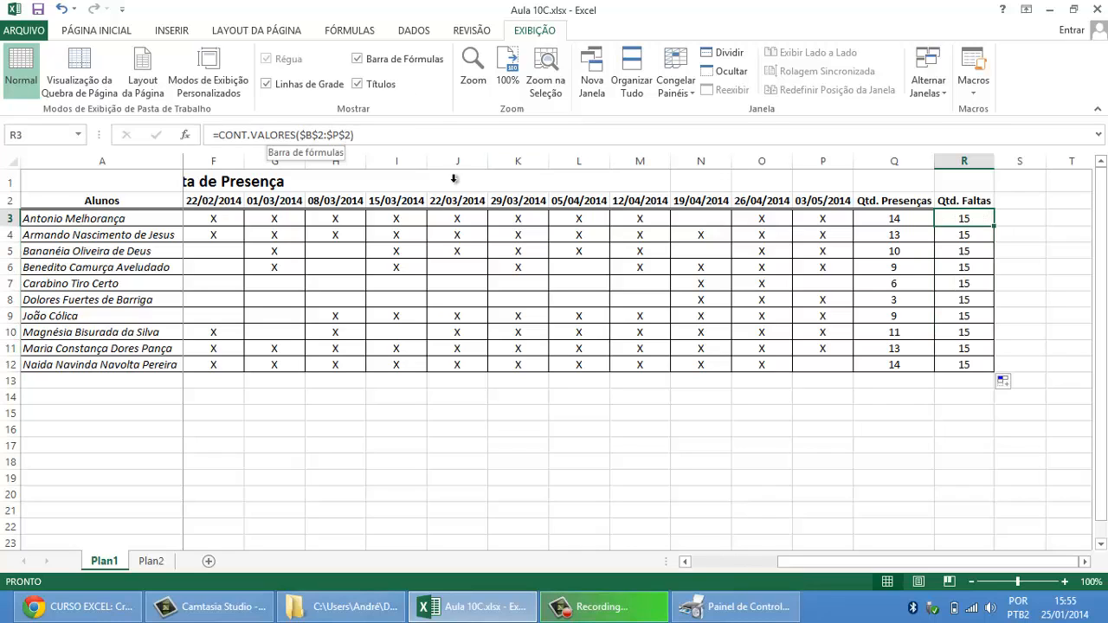
click(959, 235)
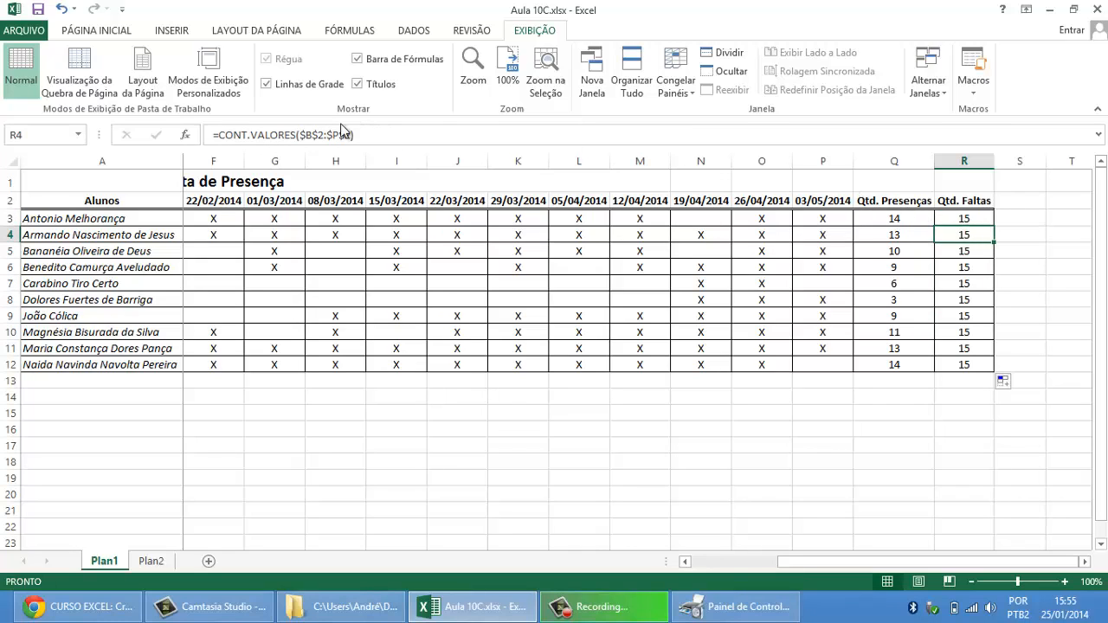
click(963, 253)
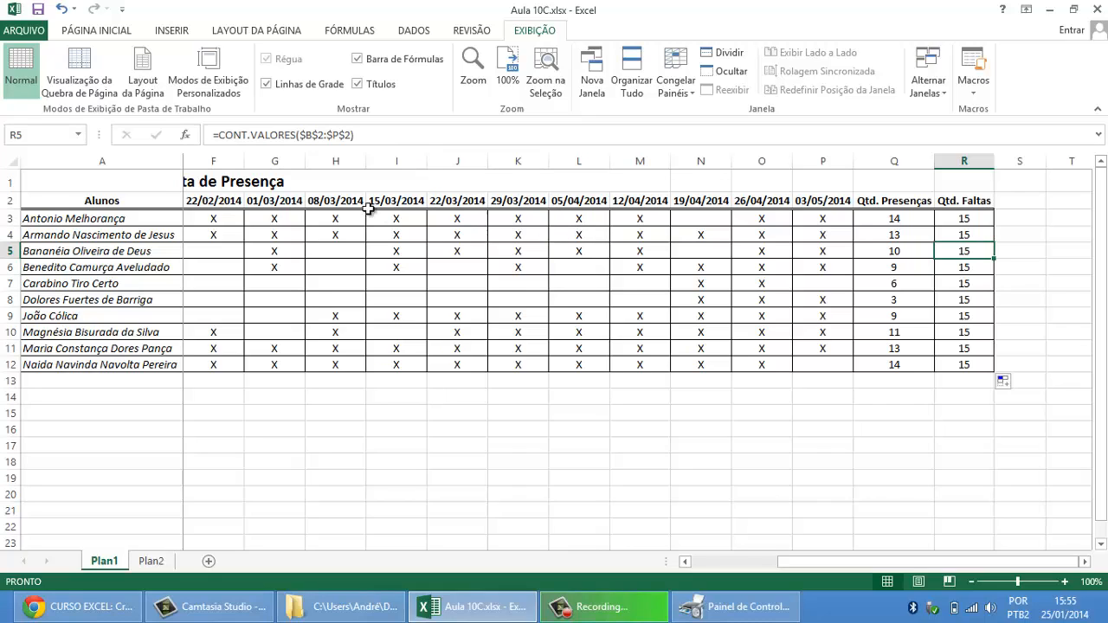
drag(215, 201, 840, 201)
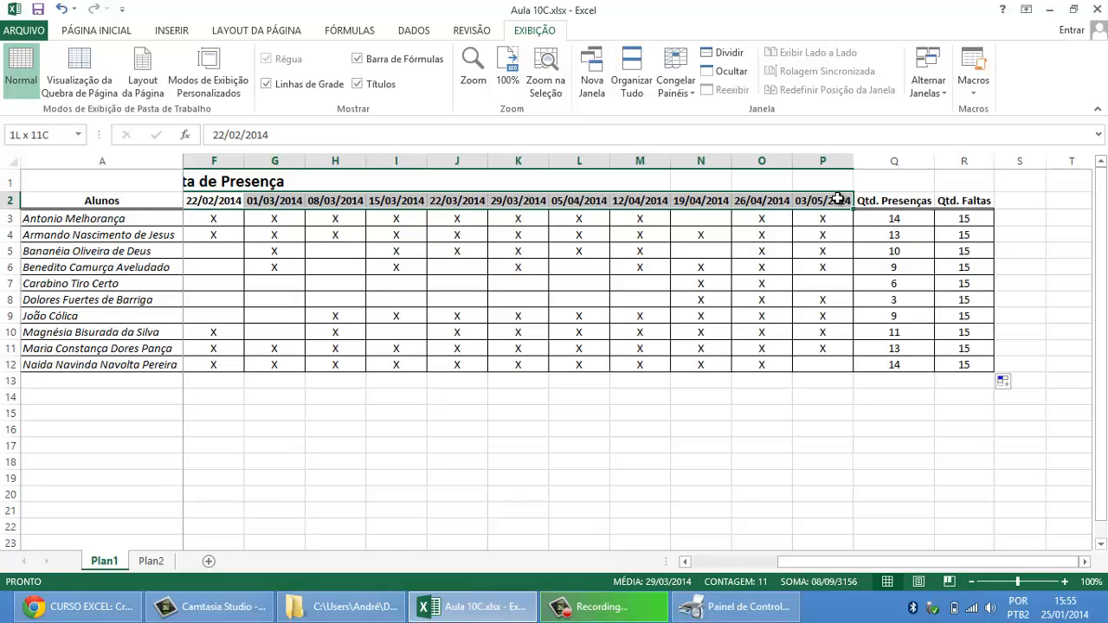
Step: Switch to Chrome, look through the early lessons of the course schedule around 5ª Aula, and return to the Excel workbook
click(958, 222)
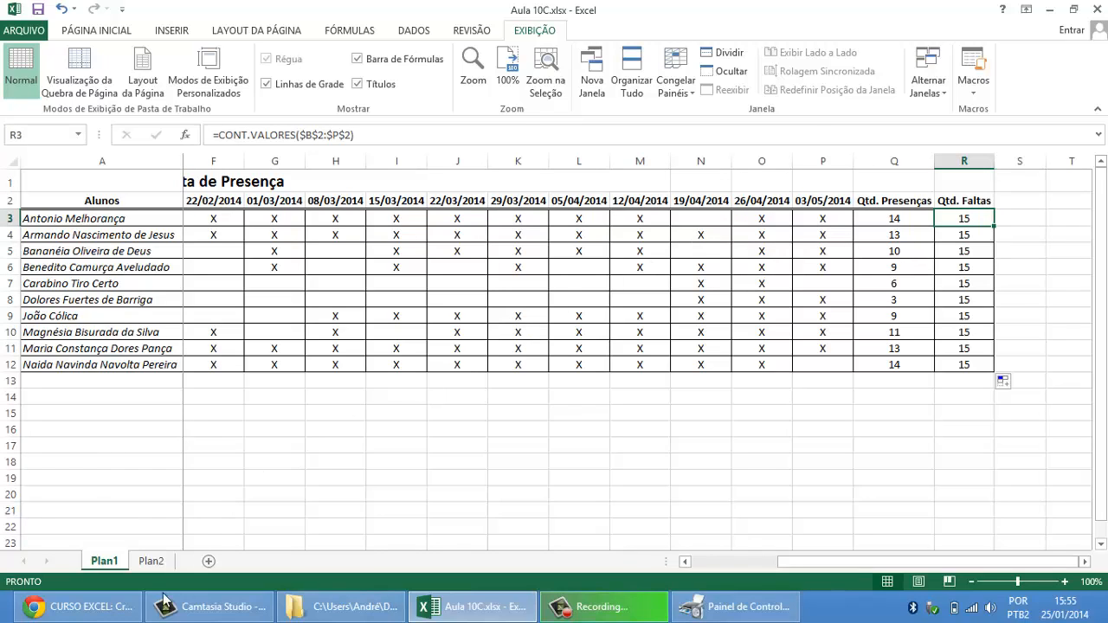
click(82, 607)
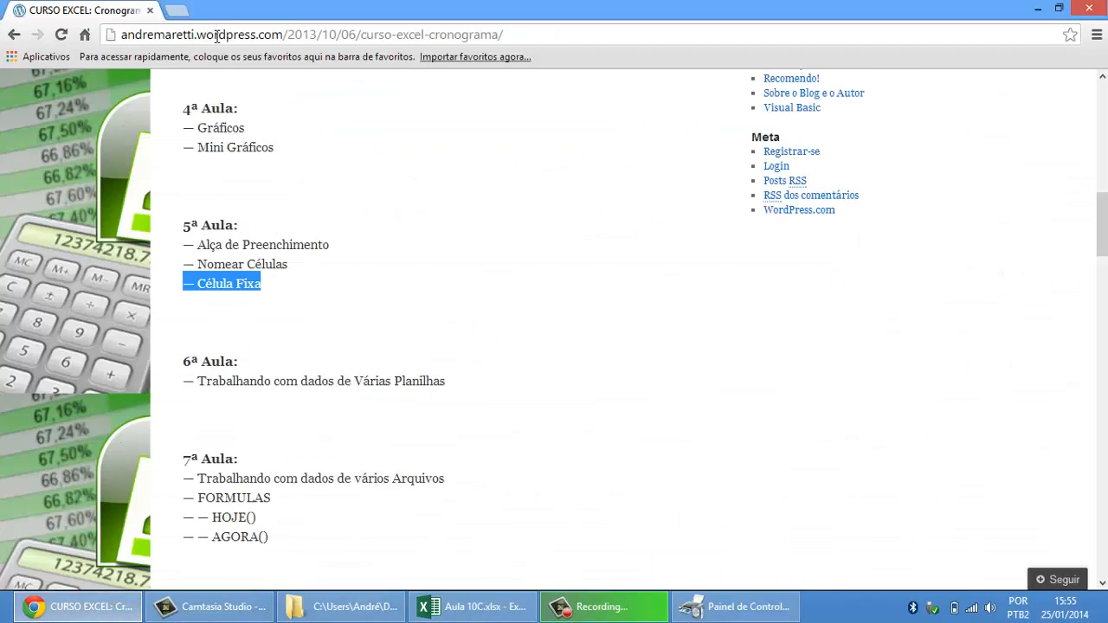
click(495, 329)
scroll(498, 329, up, 1)
scroll(498, 325, up, 1)
scroll(503, 319, up, 4)
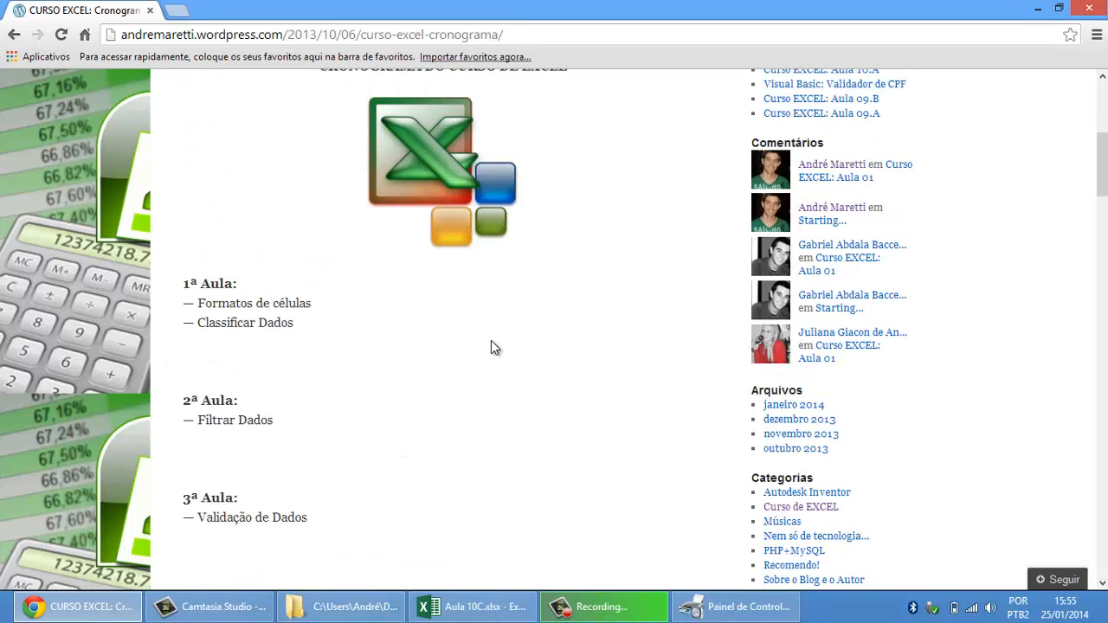
scroll(501, 369, down, 1)
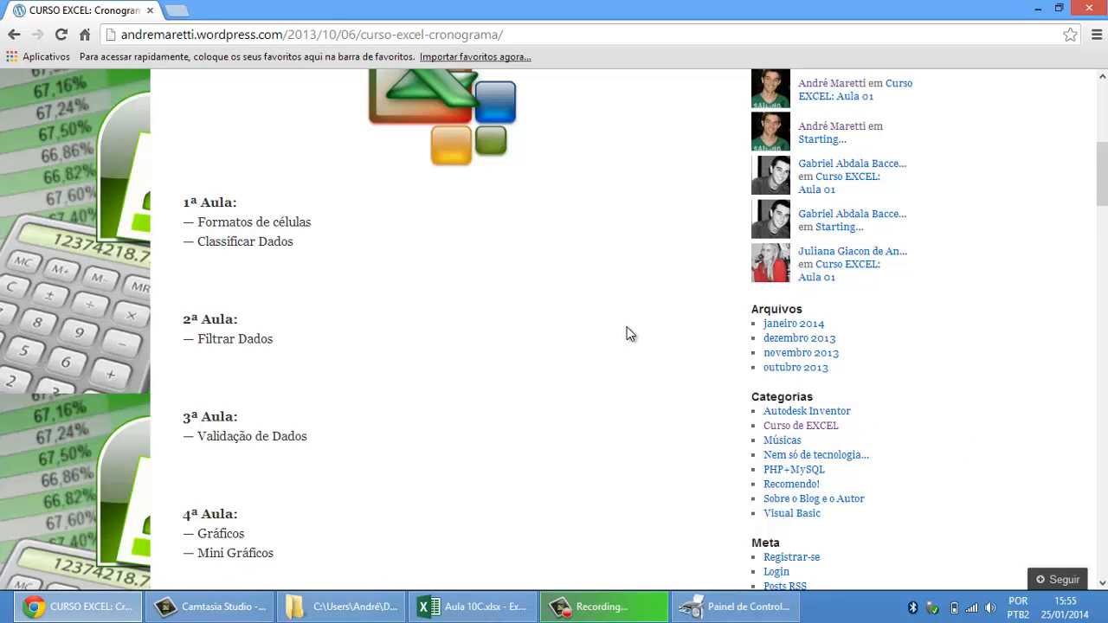
scroll(629, 334, down, 4)
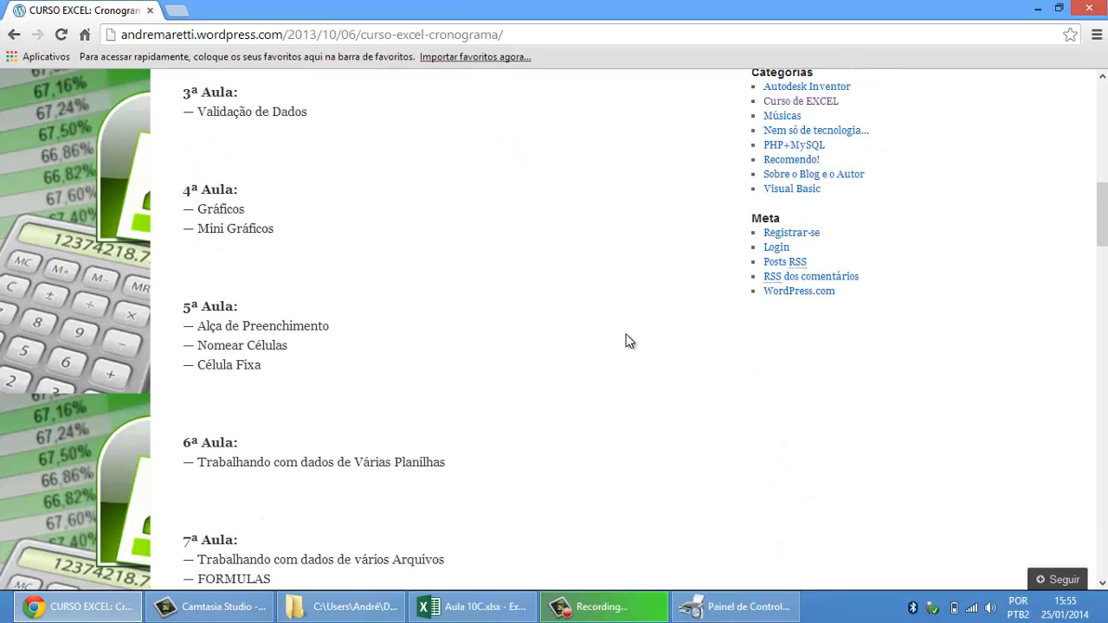
click(520, 610)
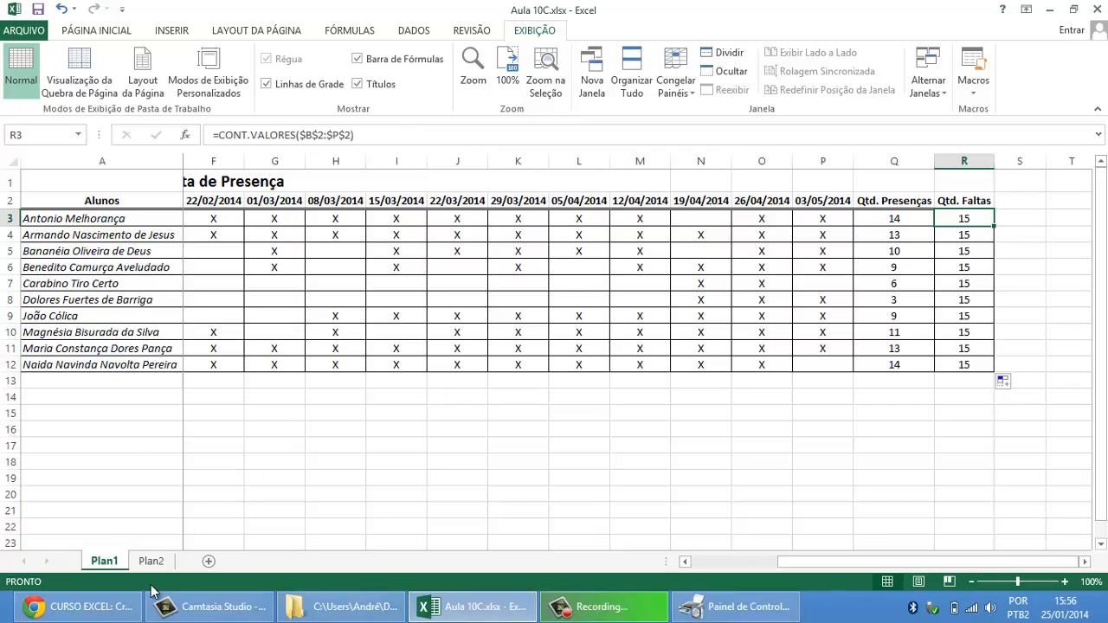
Step: Highlight the whole 5ª Aula block, from its heading to Célula Fixa, in the Chrome schedule and return to the Excel workbook
key(alt+Tab)
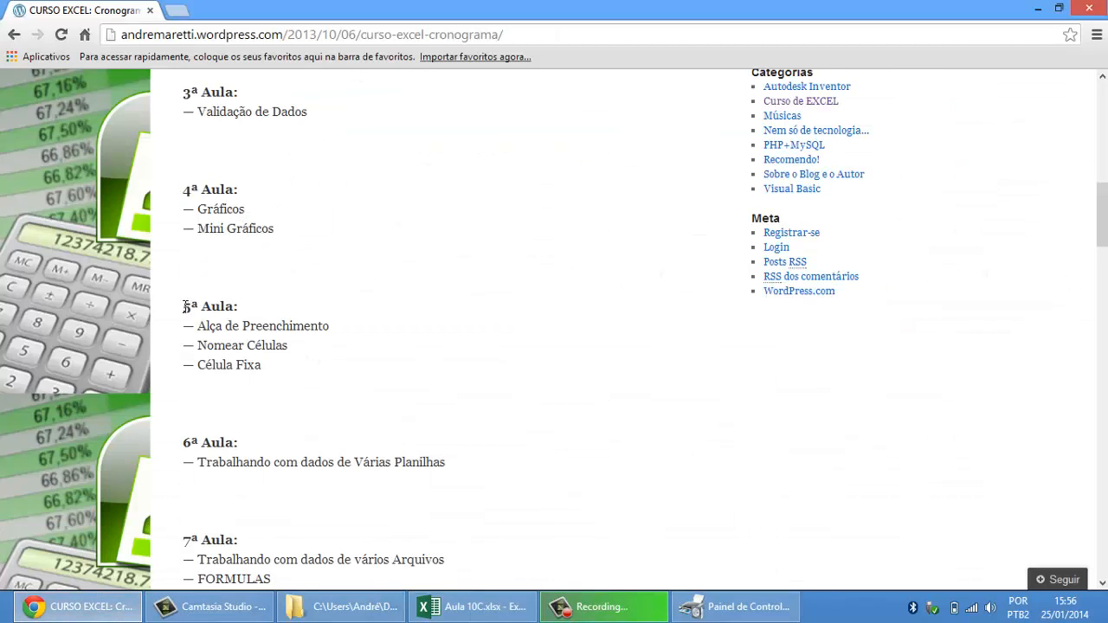
drag(183, 305, 278, 369)
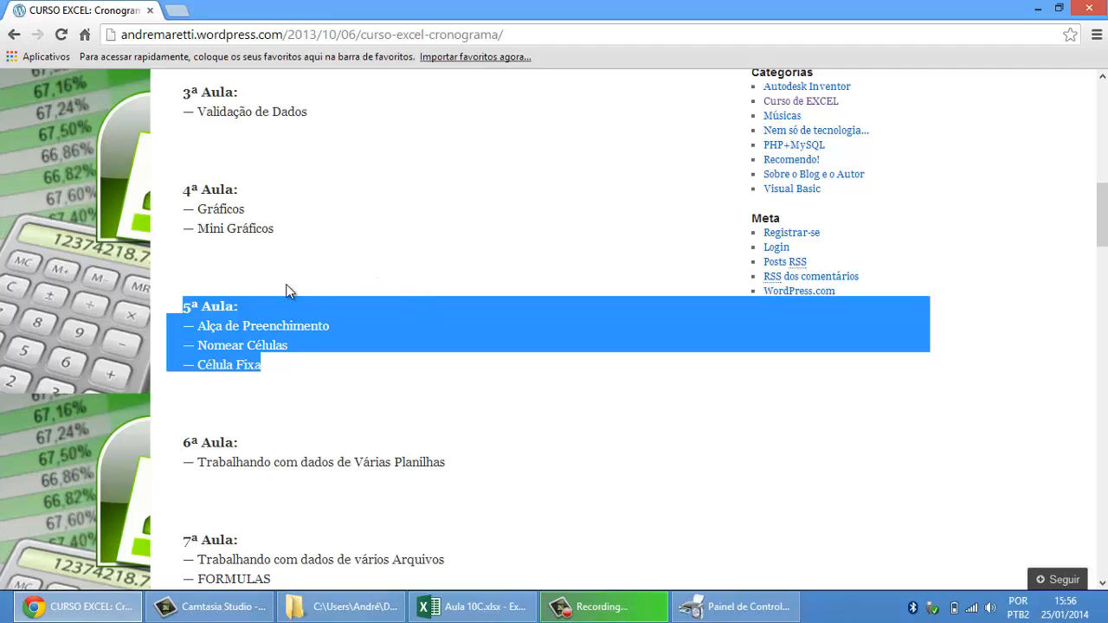
click(482, 609)
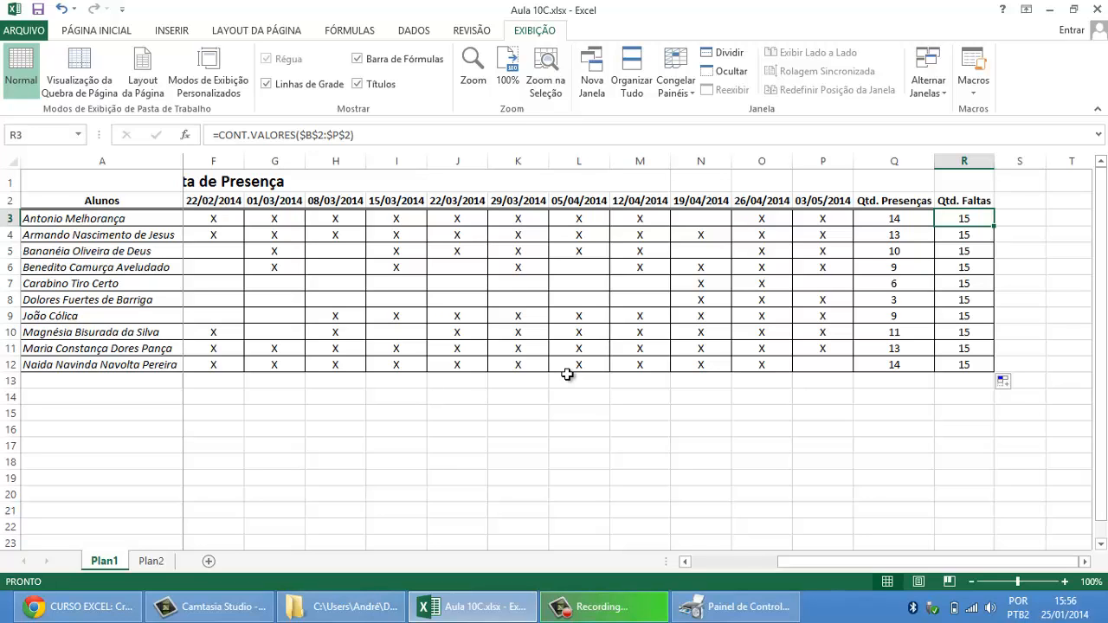
Step: Switch to Chrome, look at the comment area at the end of the course schedule, and return to the Excel workbook
click(82, 606)
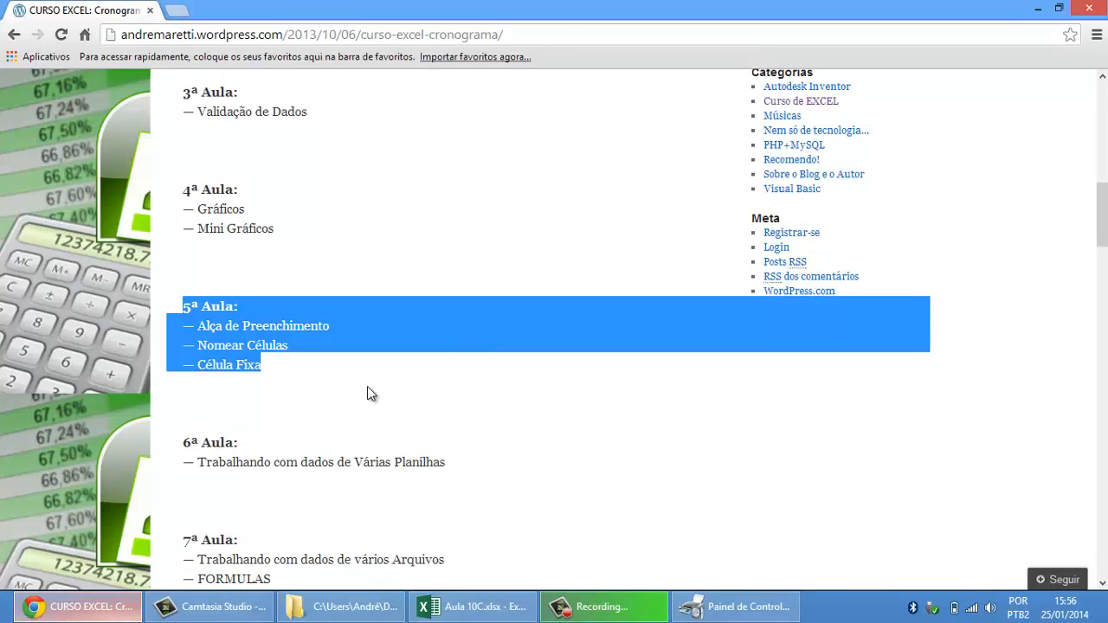
scroll(478, 335, down, 6)
scroll(478, 335, down, 20)
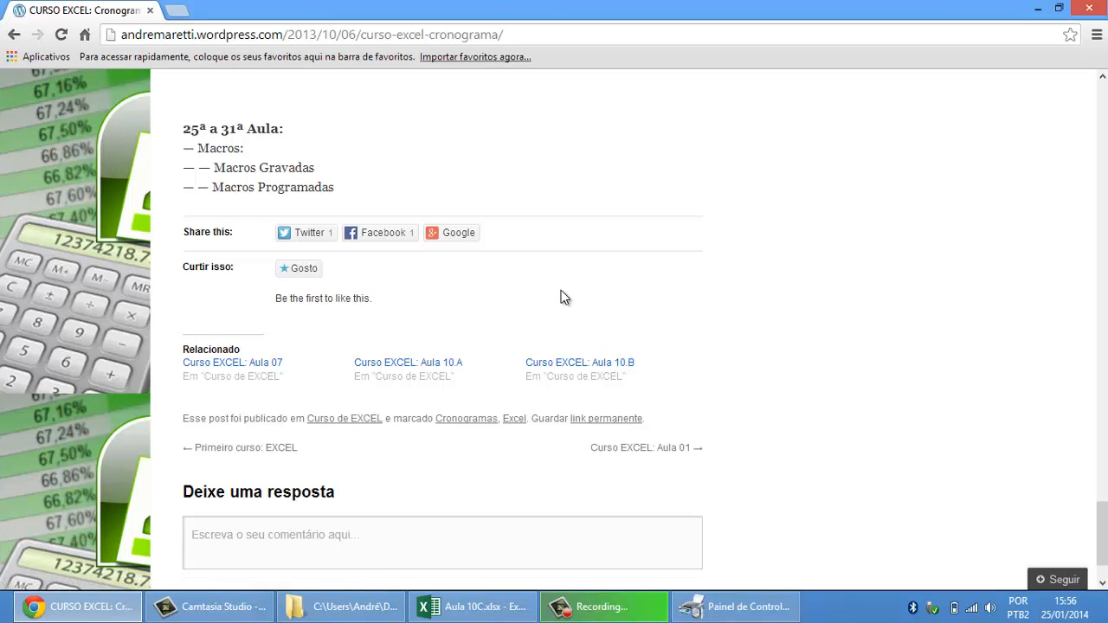
scroll(564, 297, down, 1)
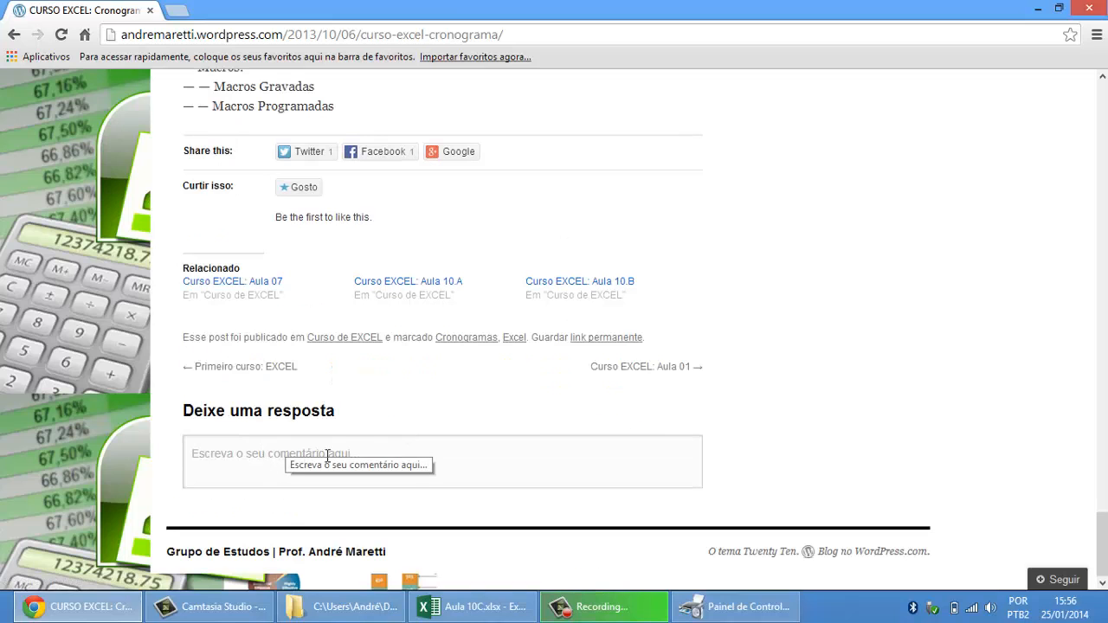
scroll(682, 418, up, 1)
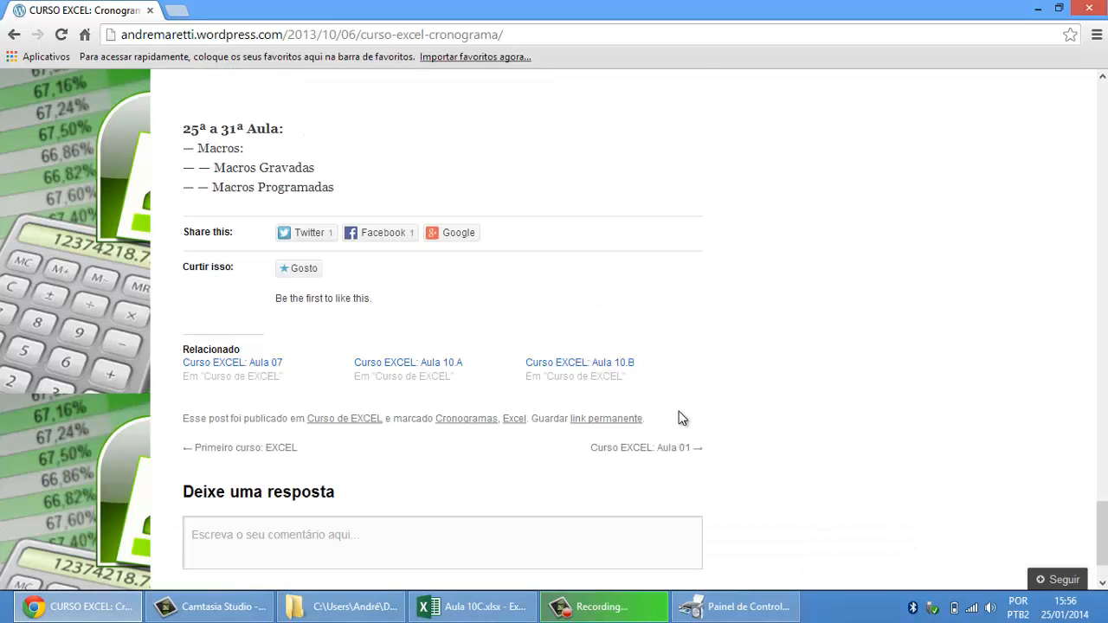
scroll(682, 419, up, 15)
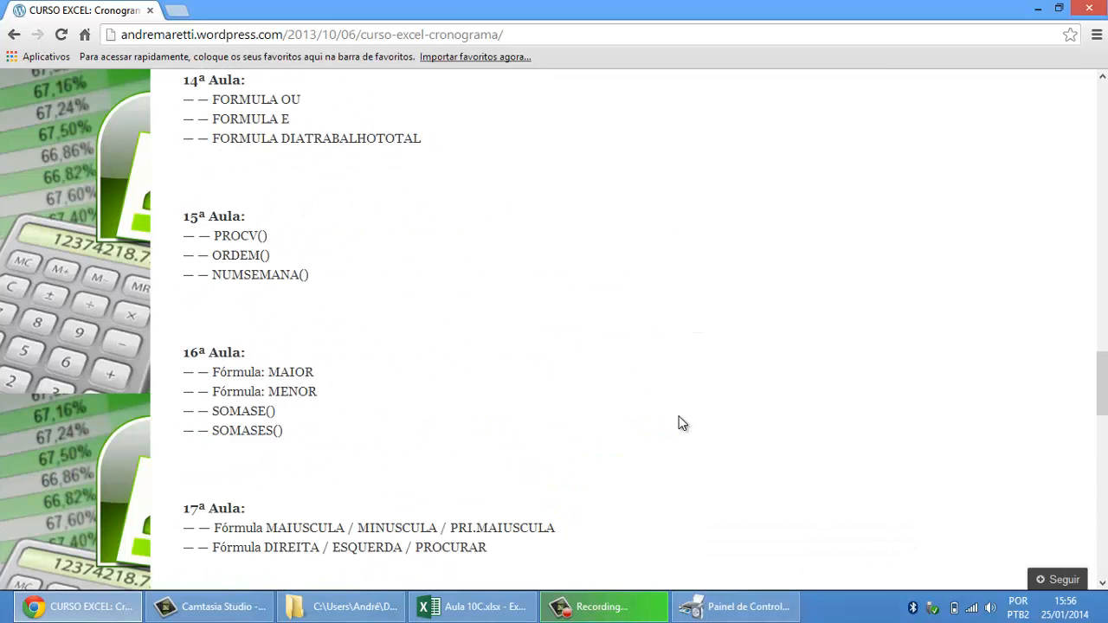
scroll(683, 421, up, 8)
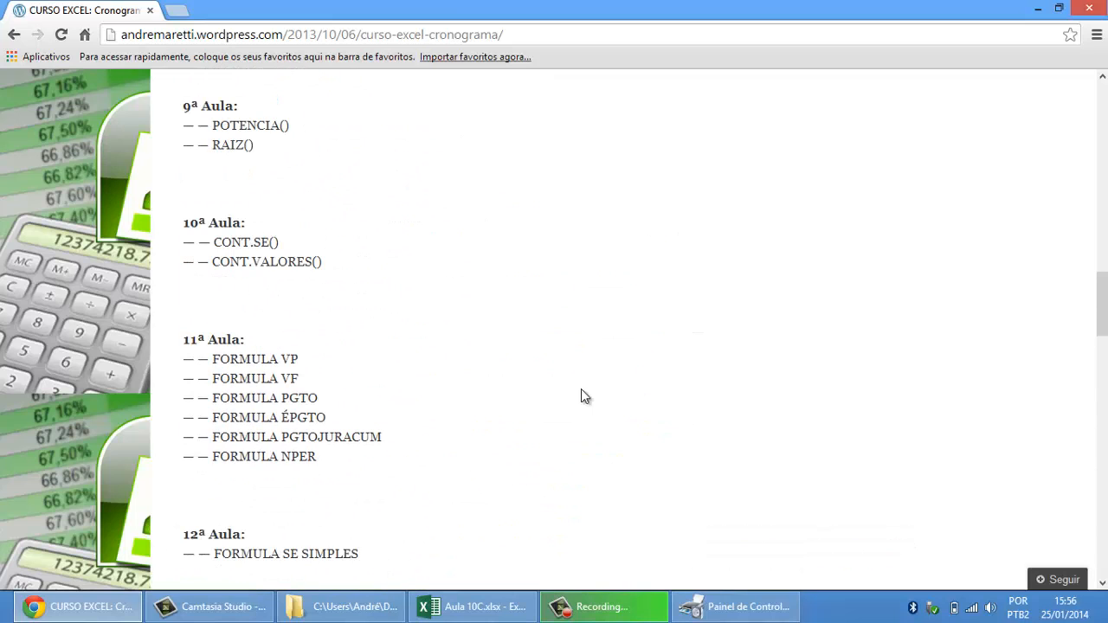
click(472, 607)
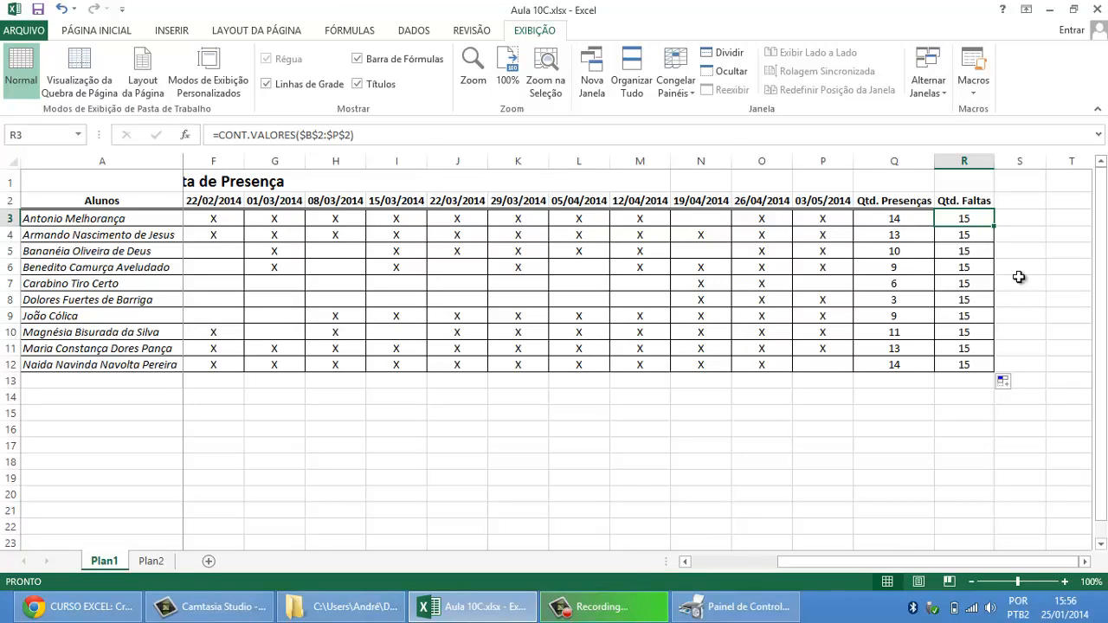
Step: Examine the Qtd. Faltas column, then compare the formulas in R3 and Q3 for the first student
drag(968, 198, 964, 368)
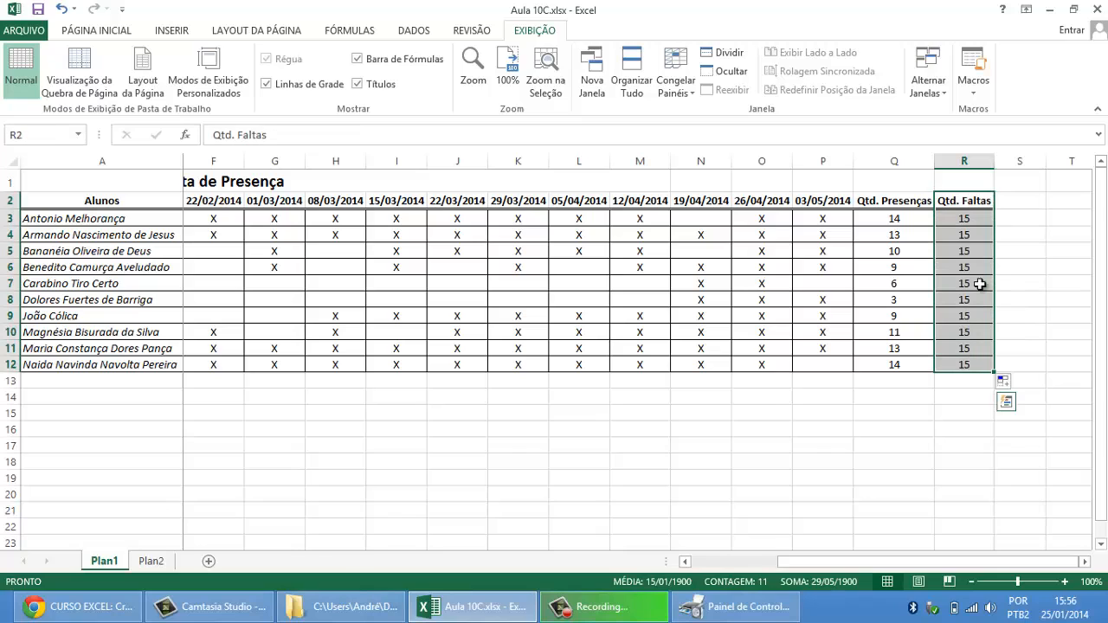
click(969, 220)
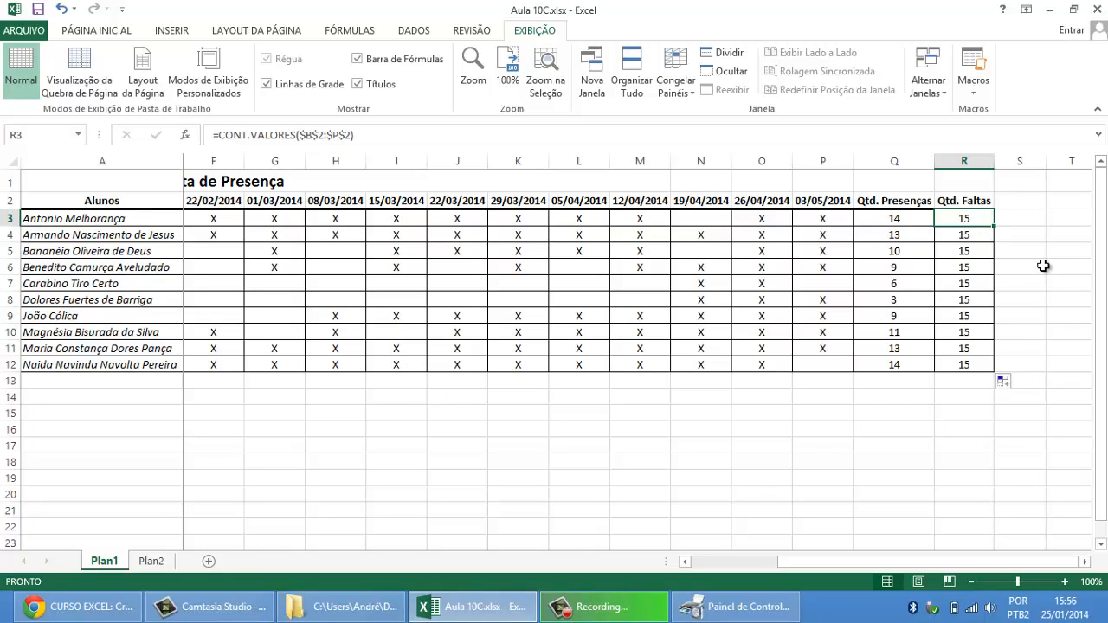
click(116, 217)
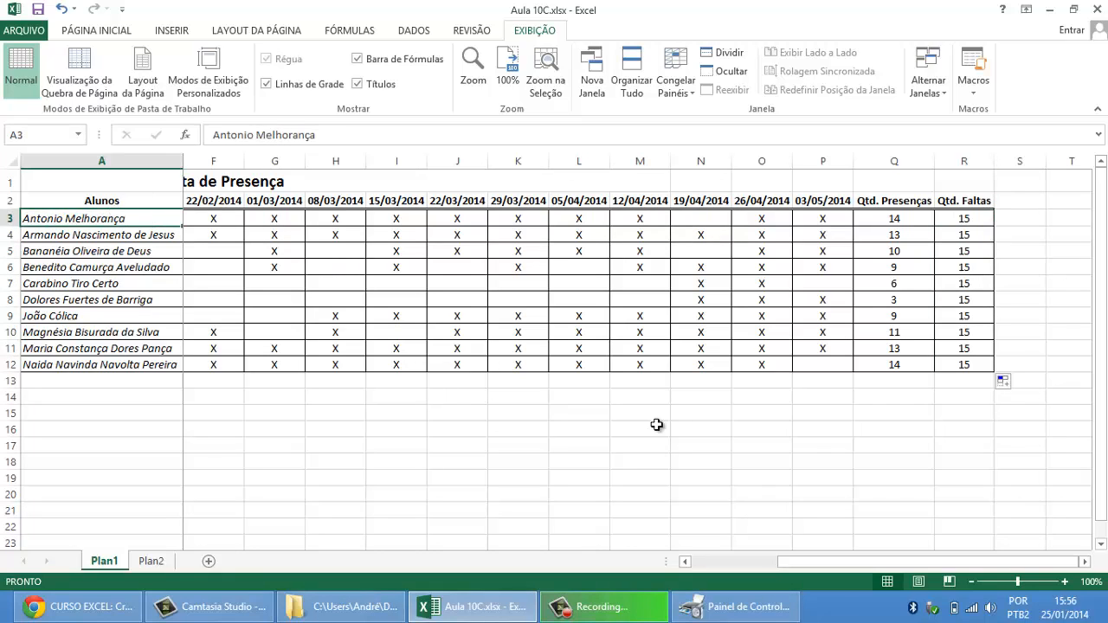
click(972, 222)
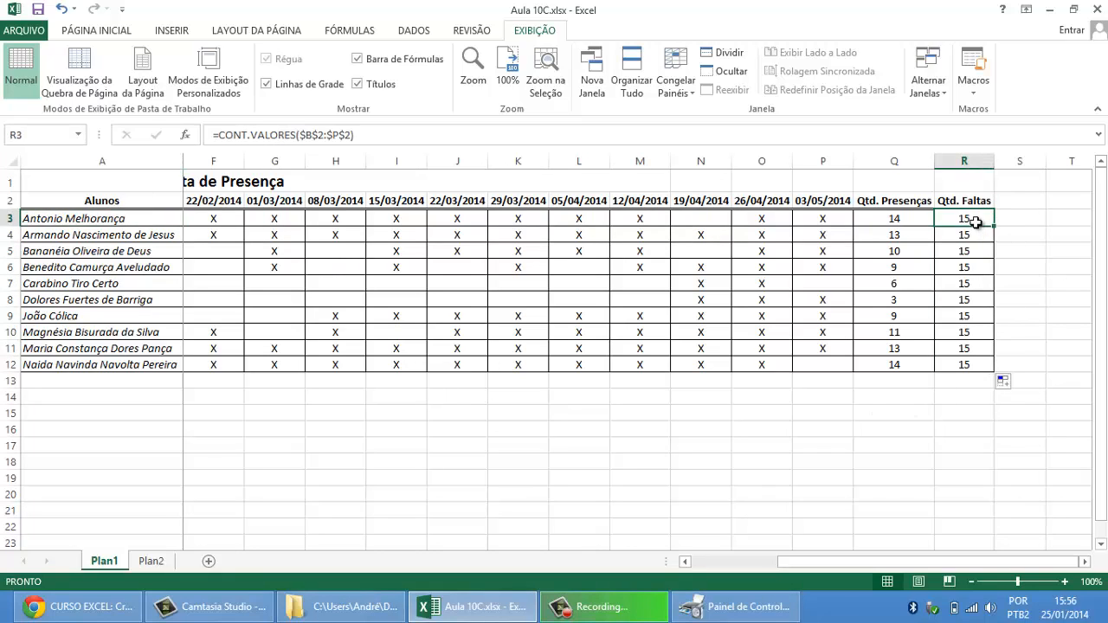
click(915, 218)
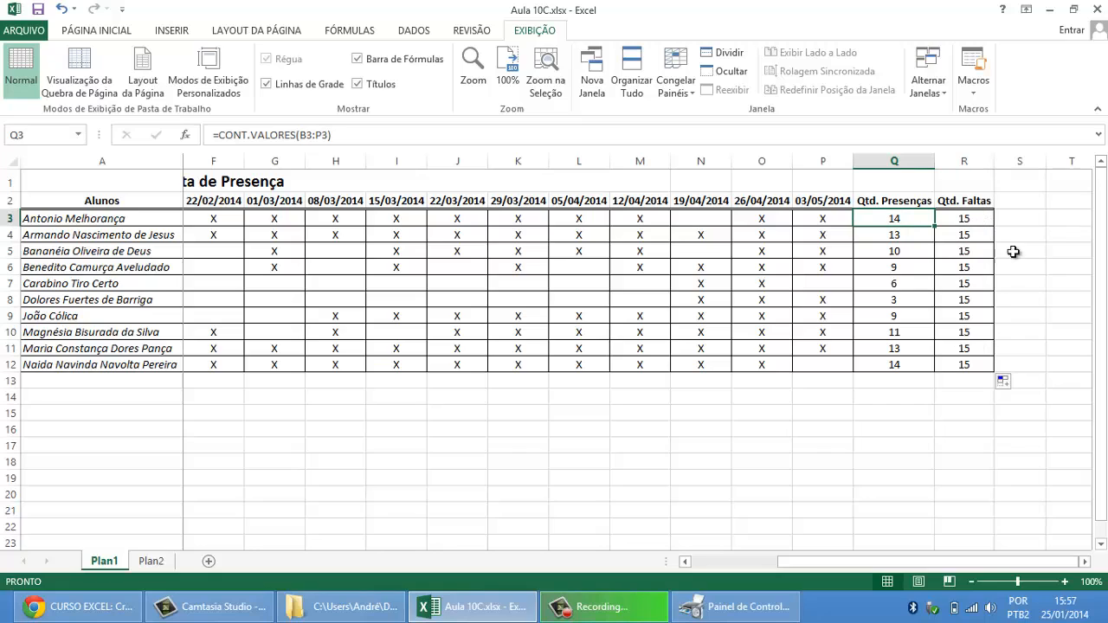
Step: Subtract the student's presences from the class count in R3 so the formula reads =CONT.VALORES($B$2:$P$2)-Q3
click(974, 220)
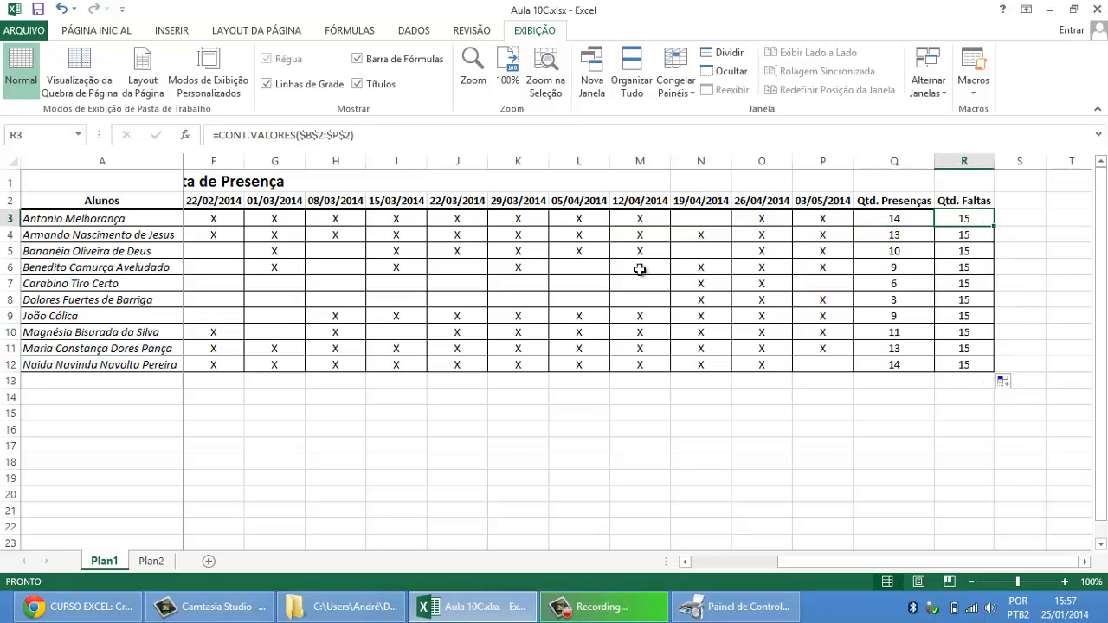
click(367, 132)
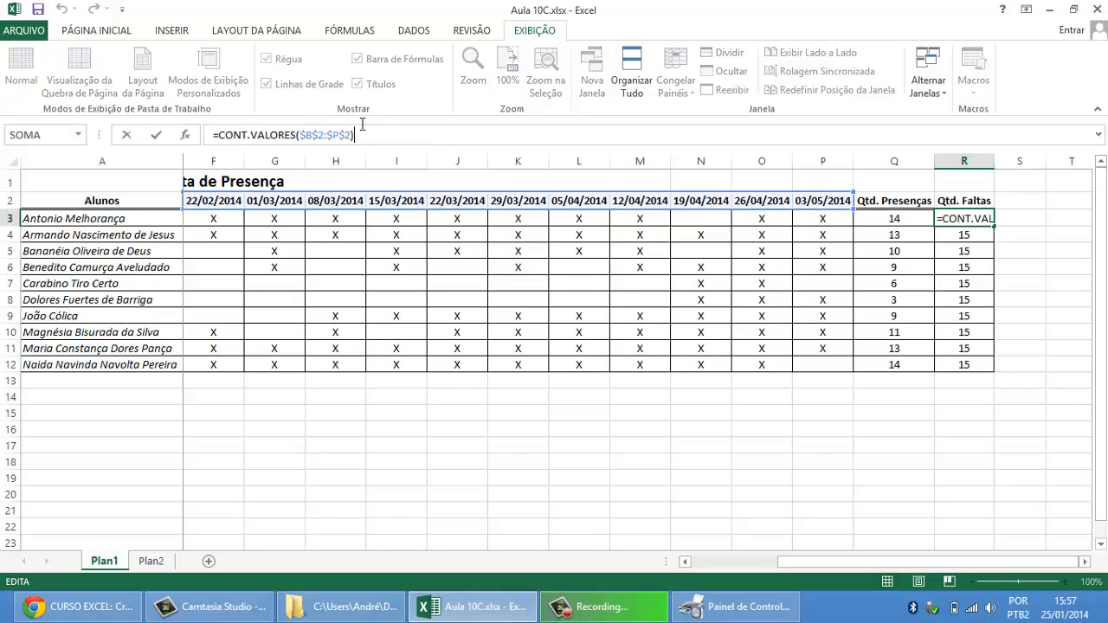
text(-)
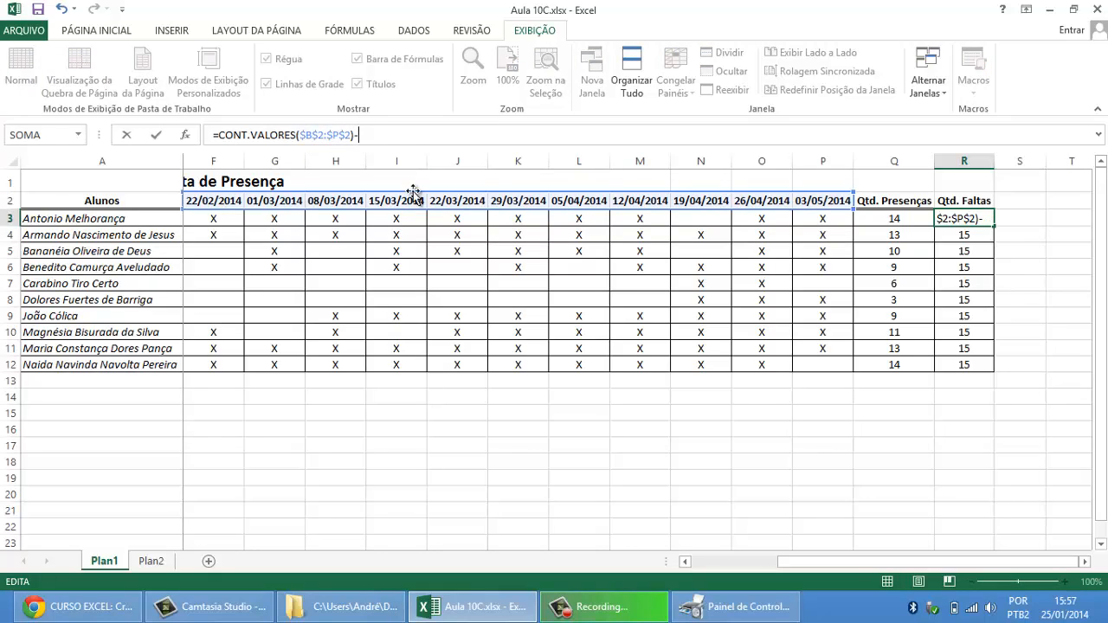
click(900, 220)
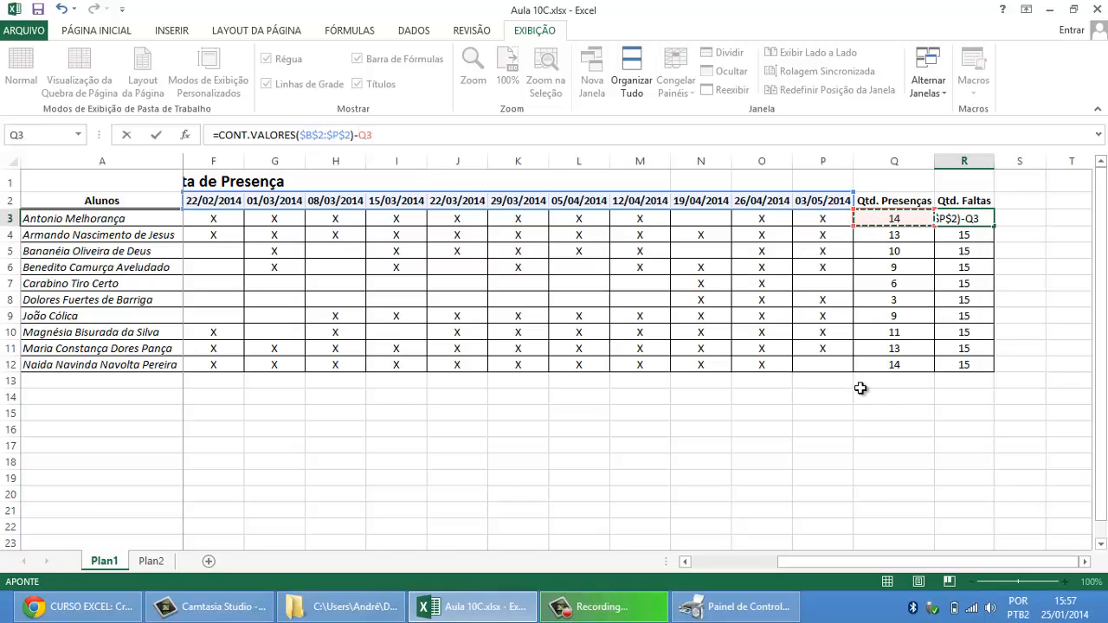
key(Return)
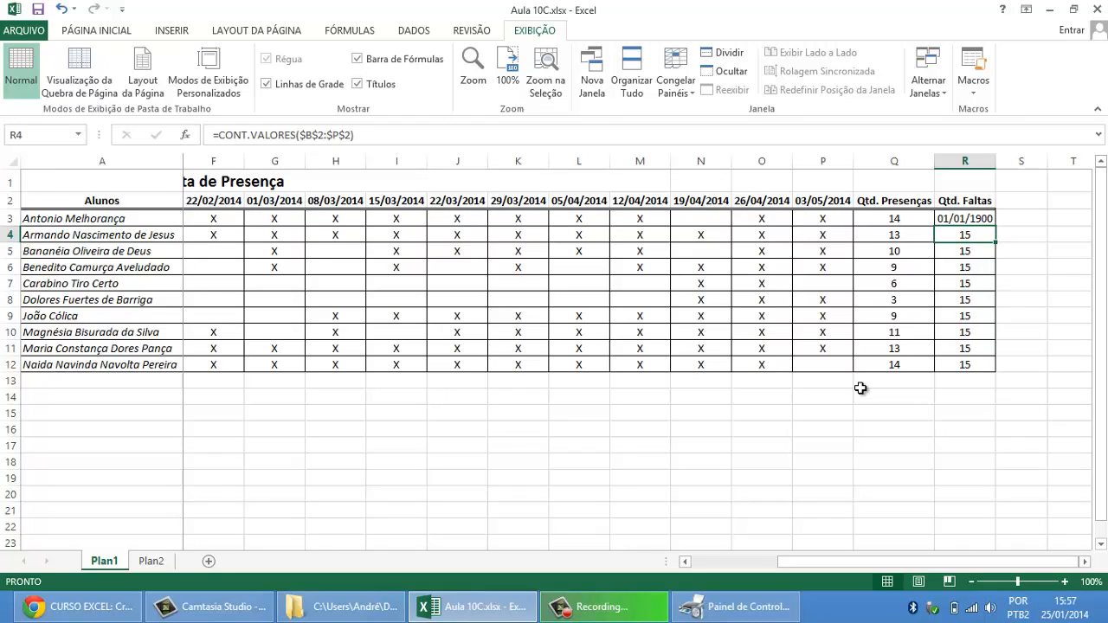
Step: Format the absences result in R3 as Número without decimal places
key(Up)
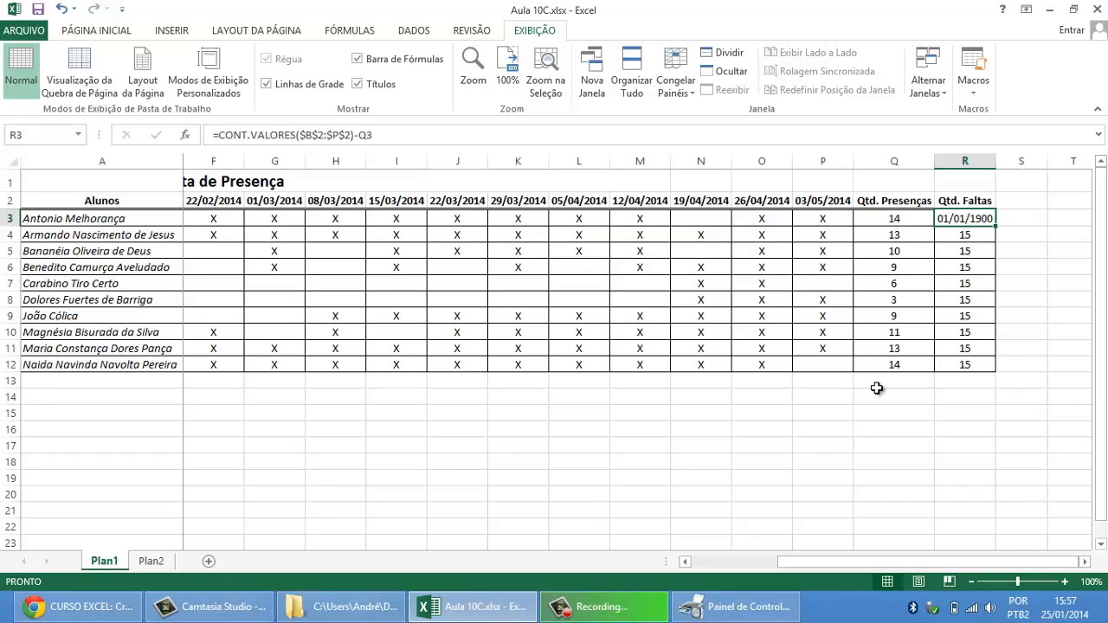
click(118, 31)
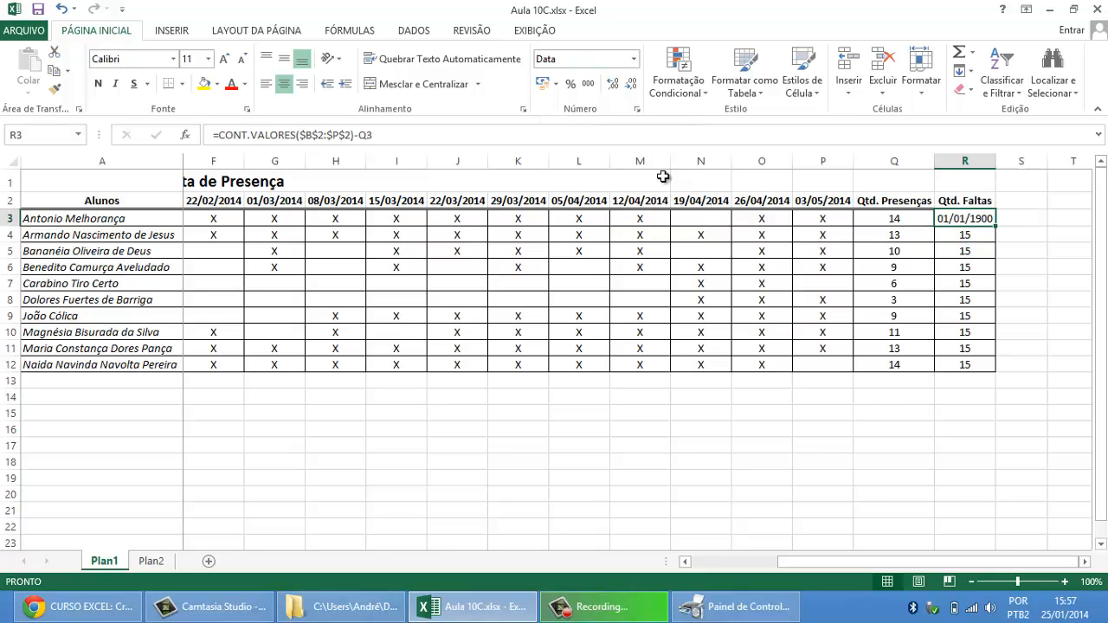
click(635, 59)
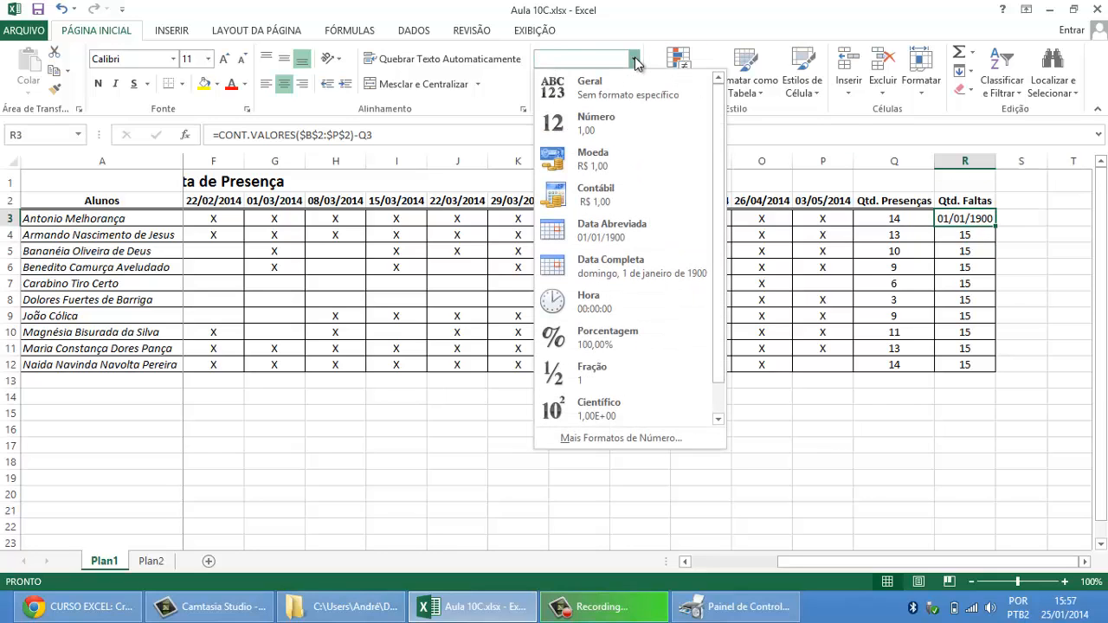
click(598, 129)
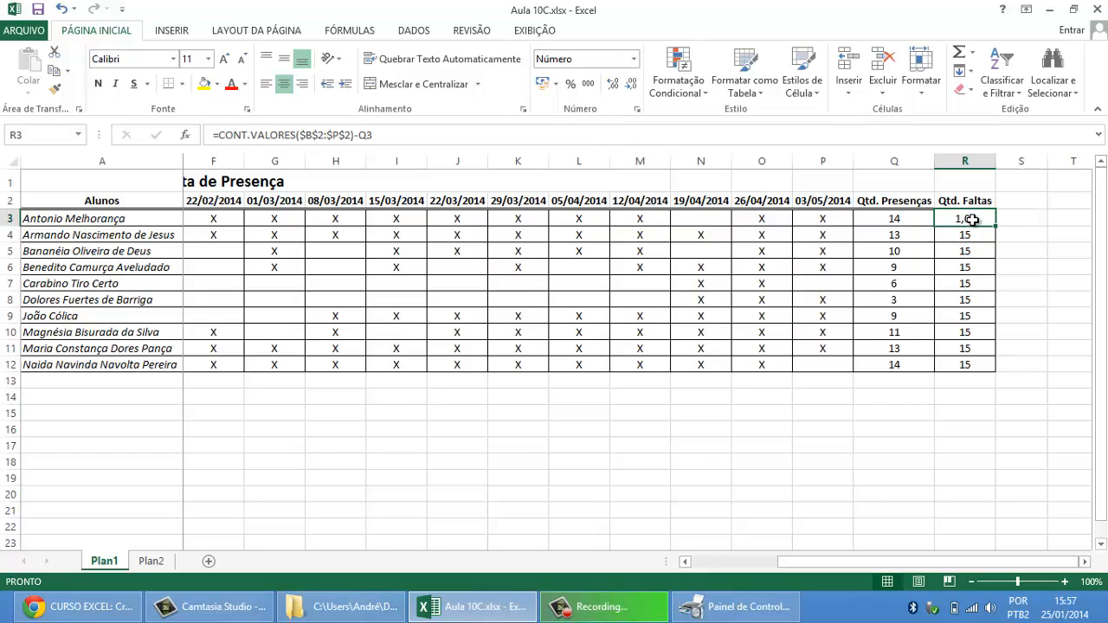
click(630, 87)
click(631, 86)
Step: Check the presences formula in Q3, then apply the Data Abreviada format to the absences cell R3
click(911, 219)
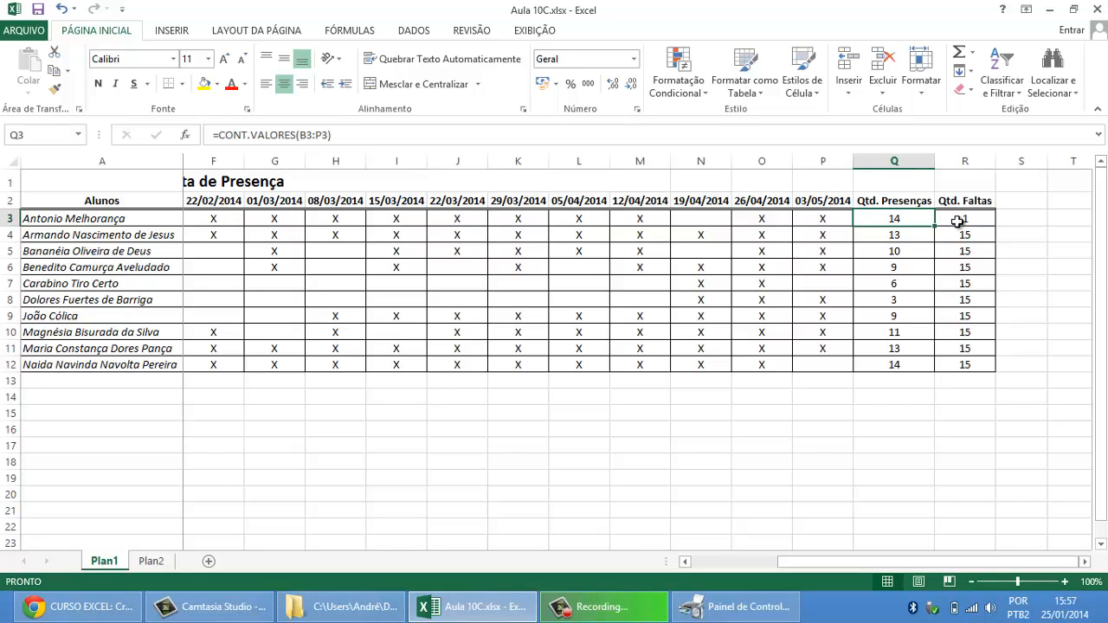
click(960, 223)
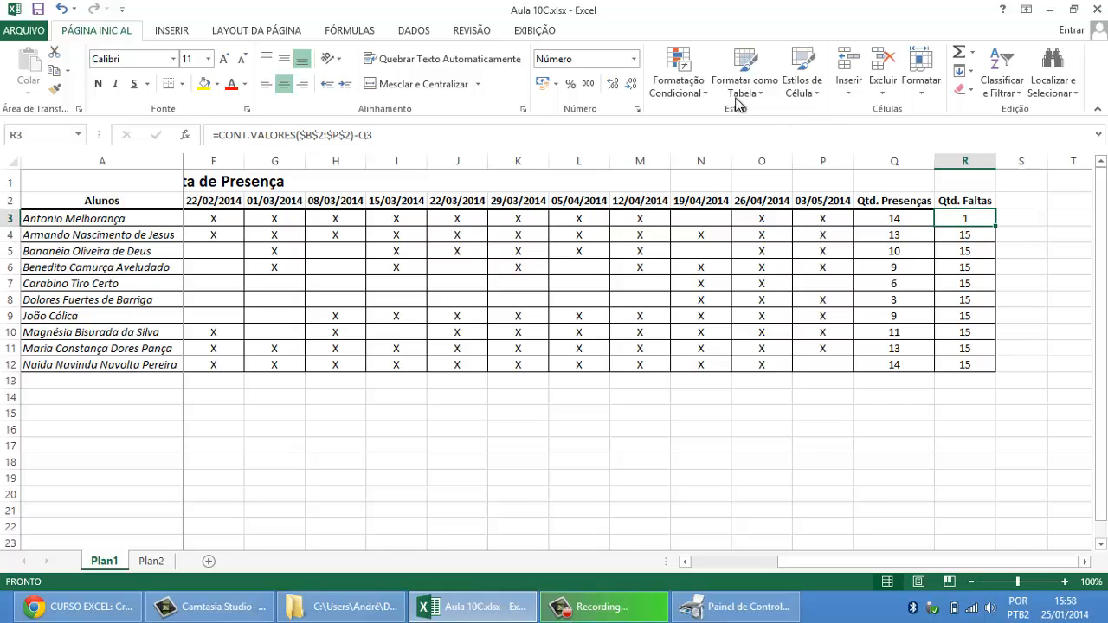
click(635, 59)
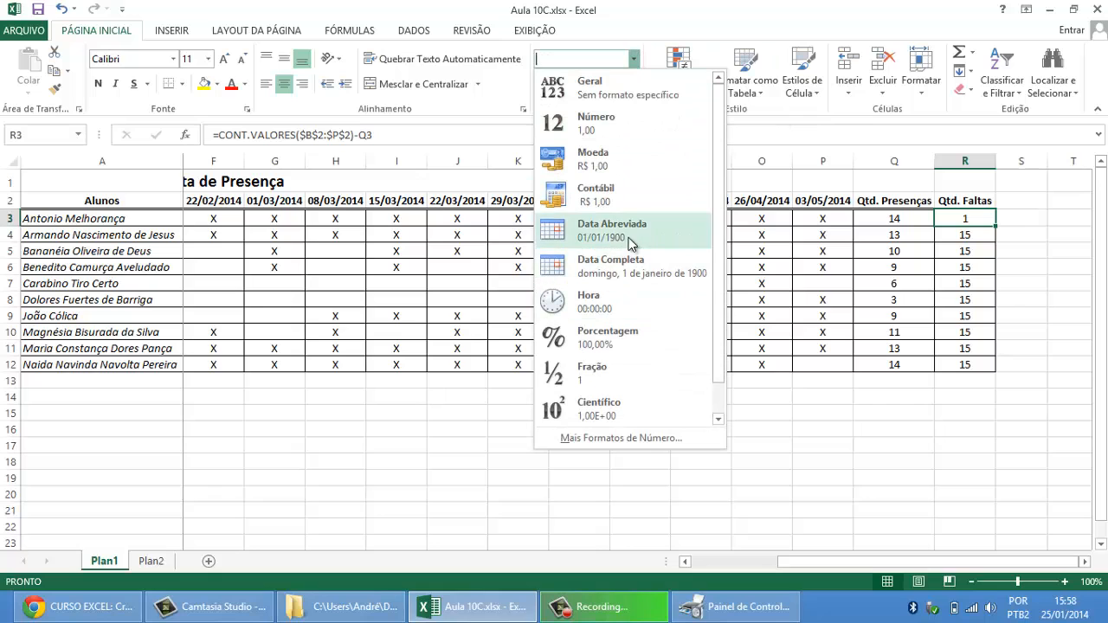
click(601, 232)
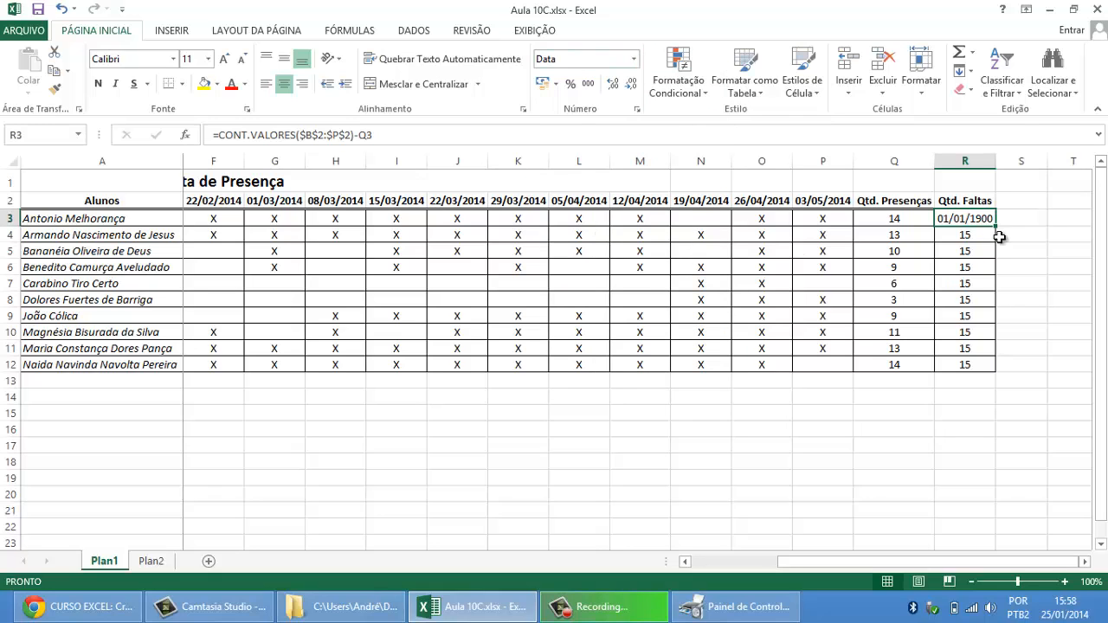
Step: Return the absences cell R3 to the Número format with no decimal places
click(635, 59)
click(613, 128)
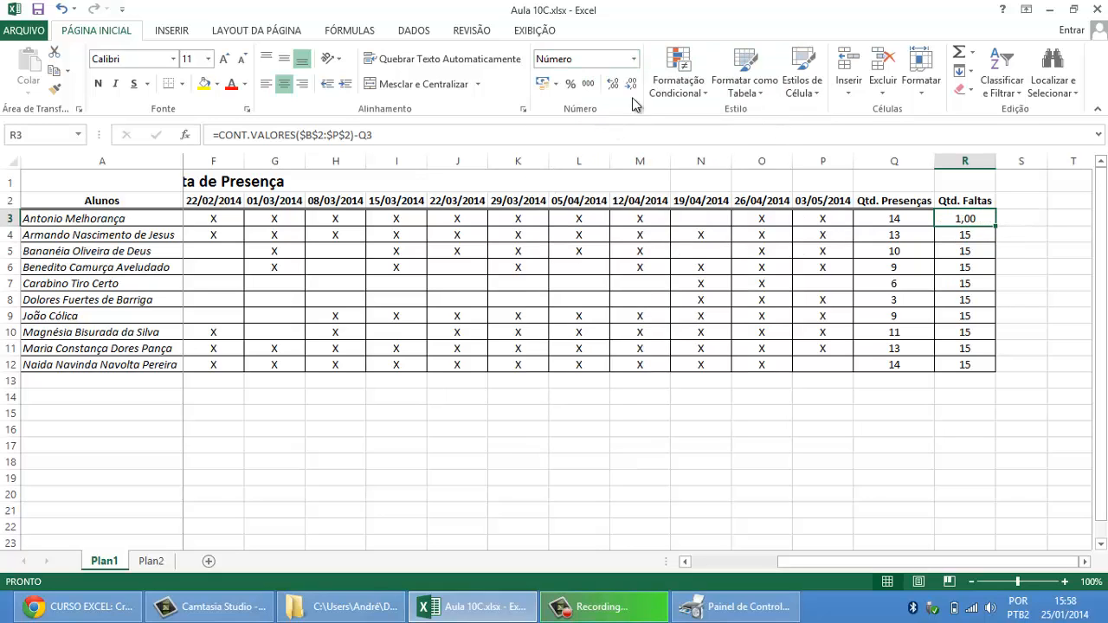
click(633, 86)
click(632, 86)
Step: Switch to the browser, highlight the 1ª Aula topics in the course schedule, and return to the Excel workbook
click(83, 606)
scroll(384, 329, up, 8)
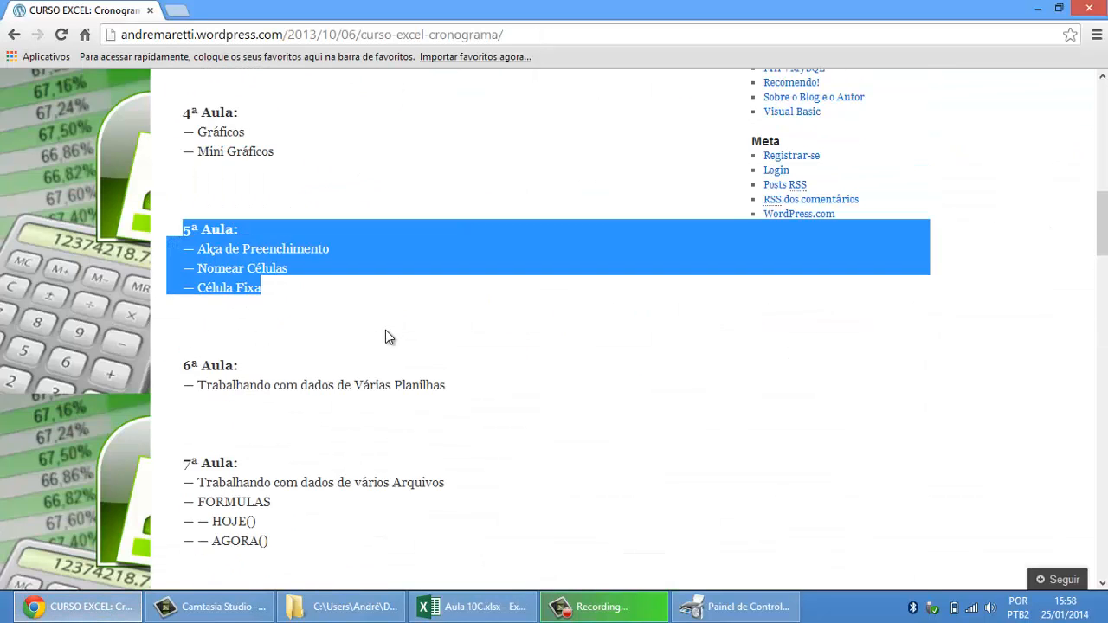
scroll(386, 336, up, 5)
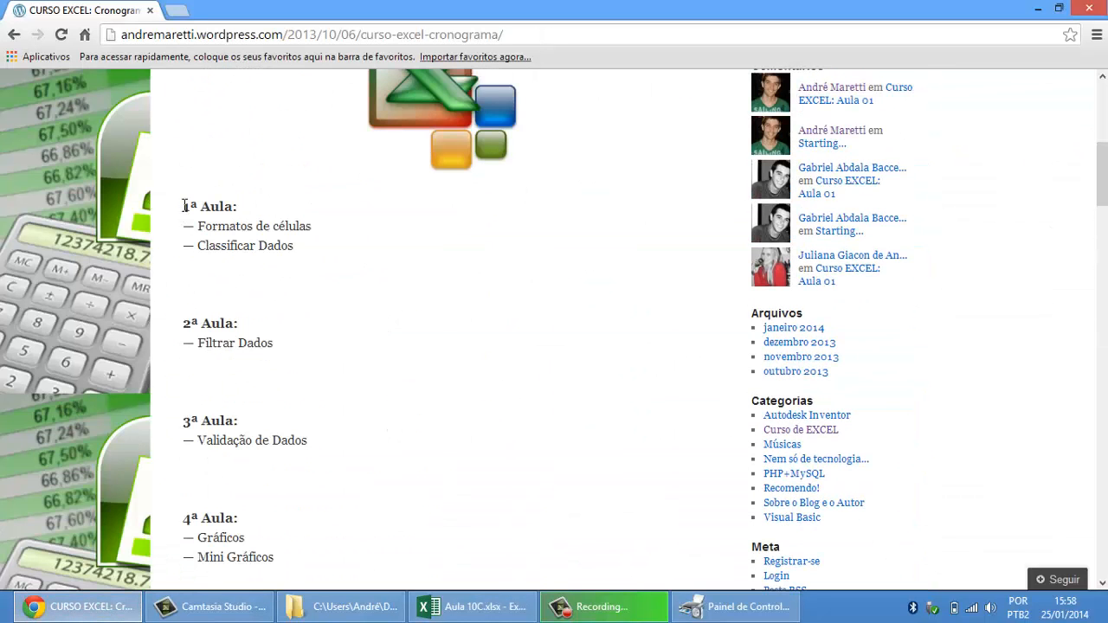
drag(185, 206, 335, 254)
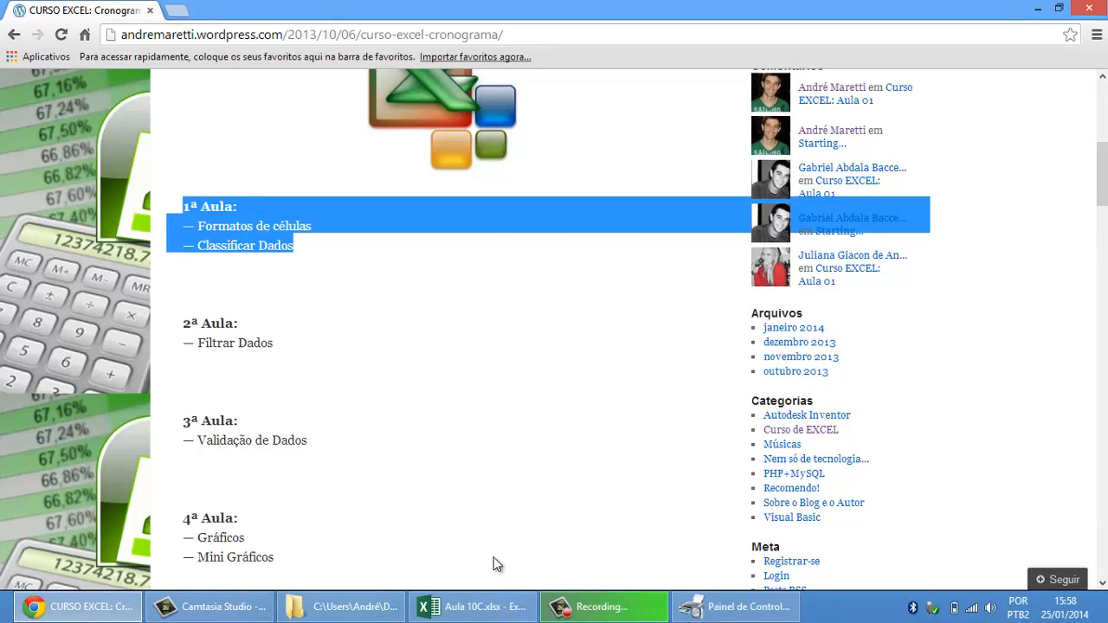
click(500, 608)
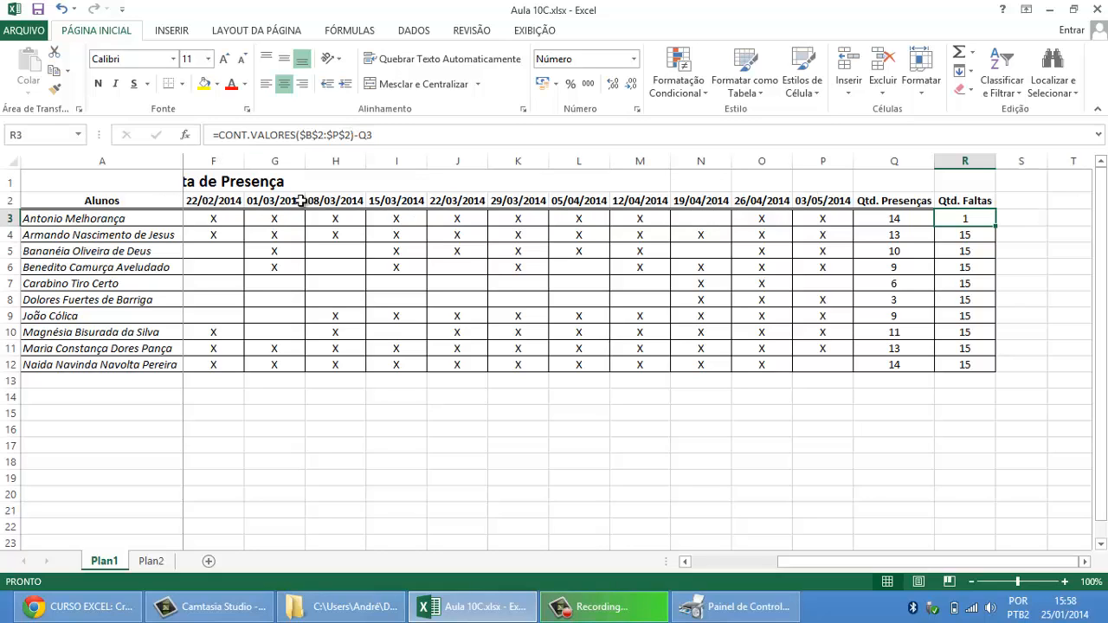
Step: Review the parts of the R3 formula: the CONT.VALORES function, its fixed range $B$2:$P$2, and the Q3 reference
drag(353, 136, 220, 137)
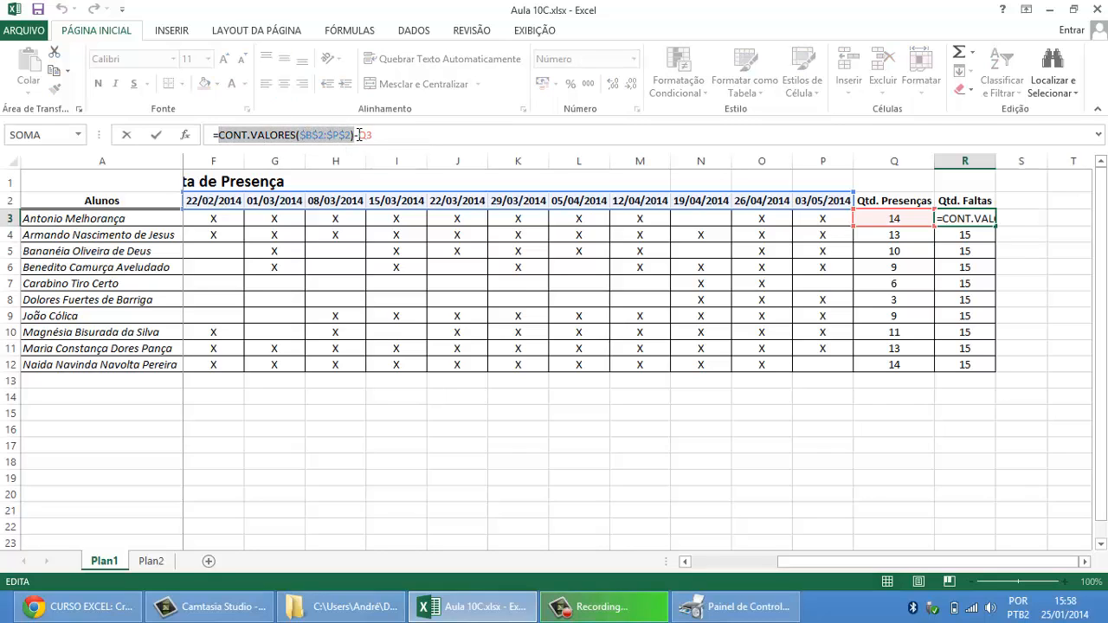
click(355, 136)
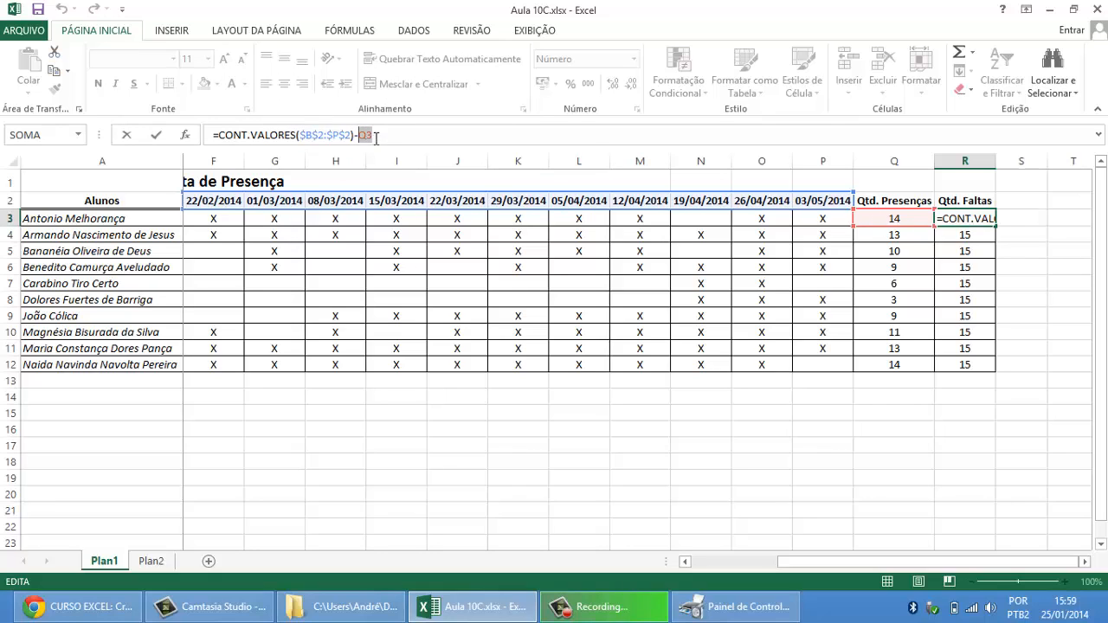
key(ctrl+Return)
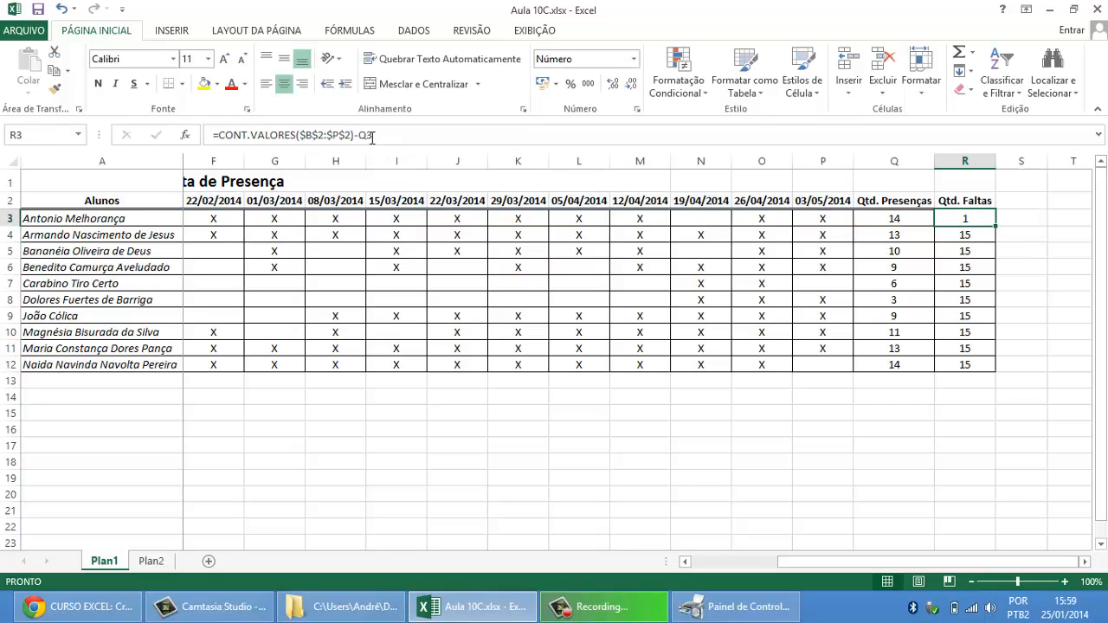
drag(301, 134, 350, 137)
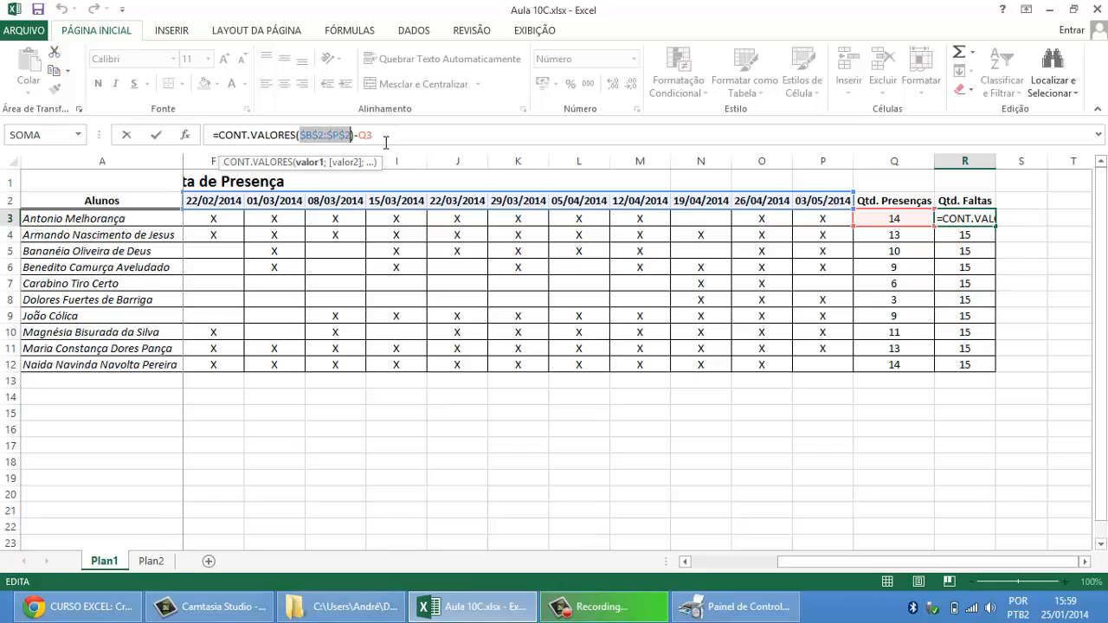
double_click(362, 135)
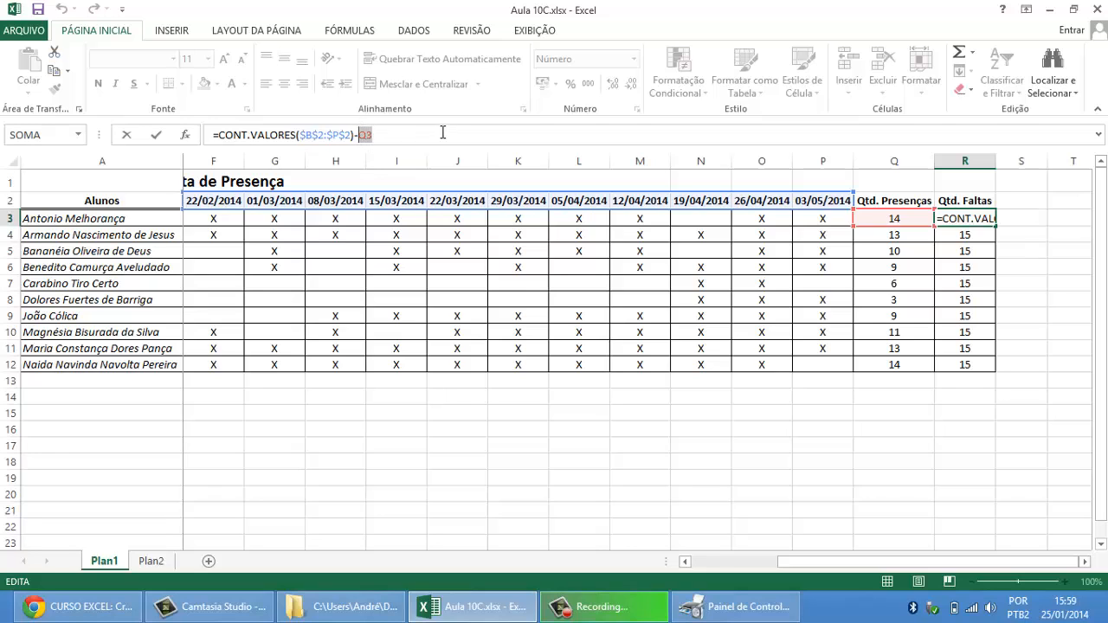
key(Return)
Step: Fill the absences formula from R3 down to R12 and check the copies in R4 and R5
click(968, 222)
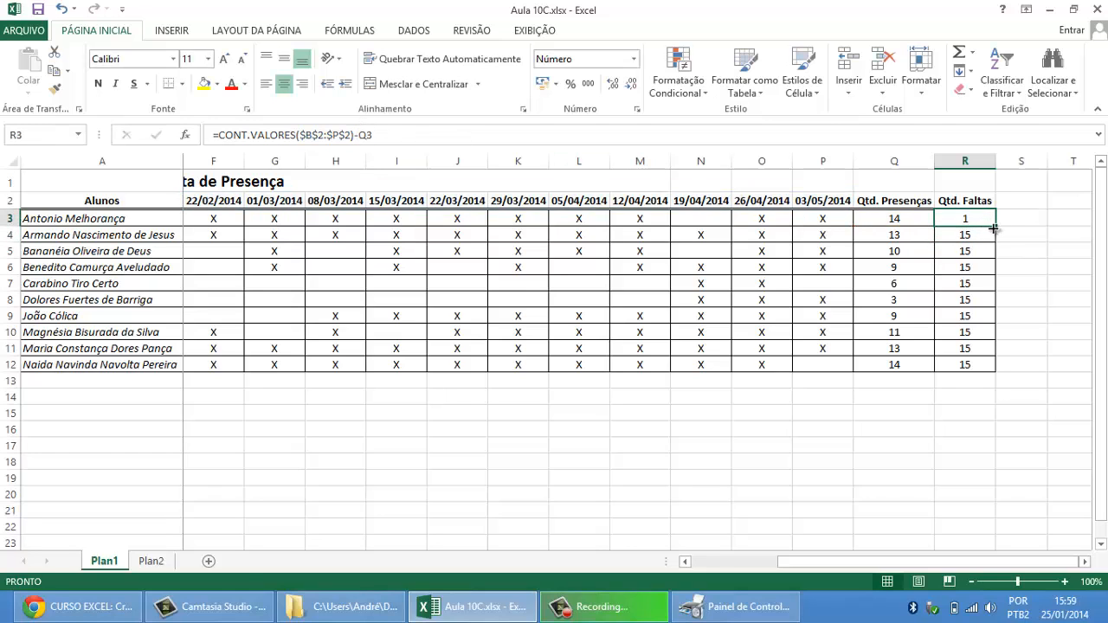
drag(994, 228, 998, 375)
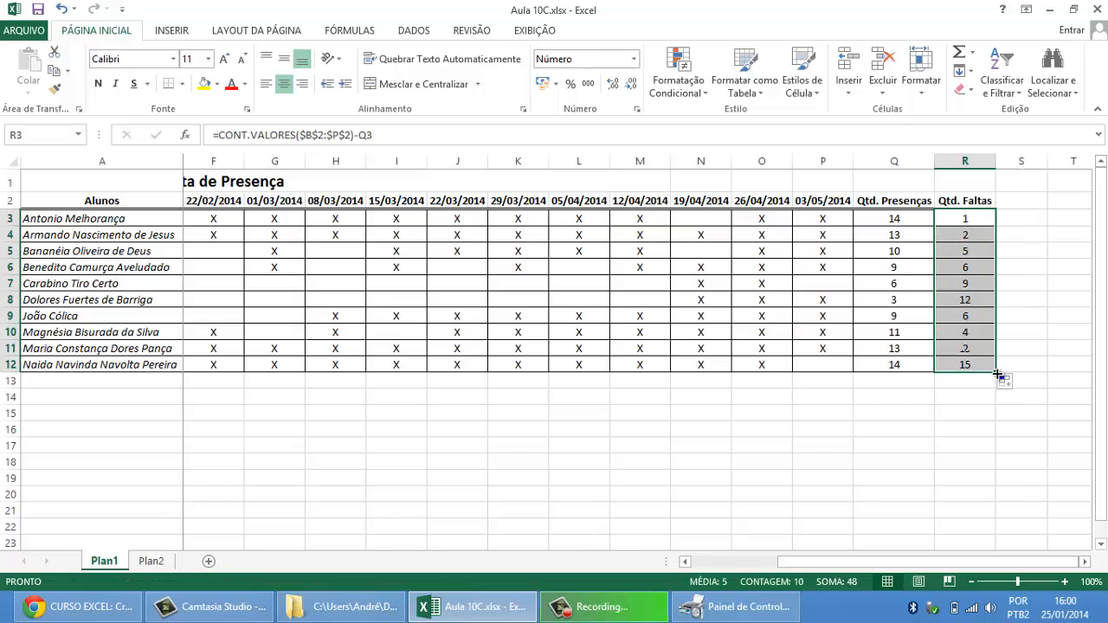
click(967, 219)
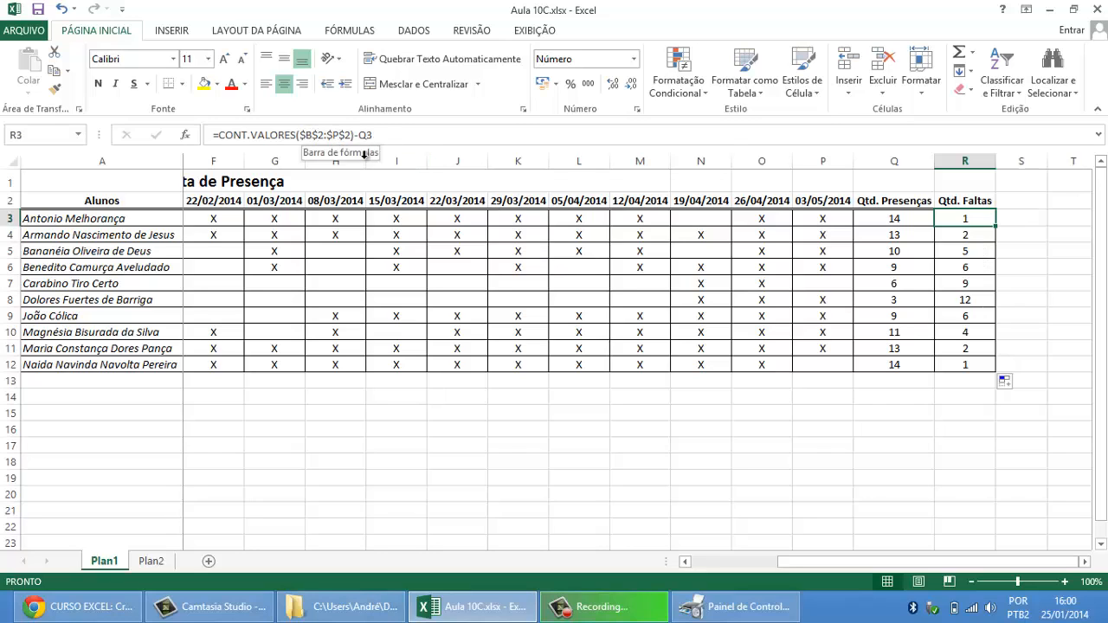
click(971, 237)
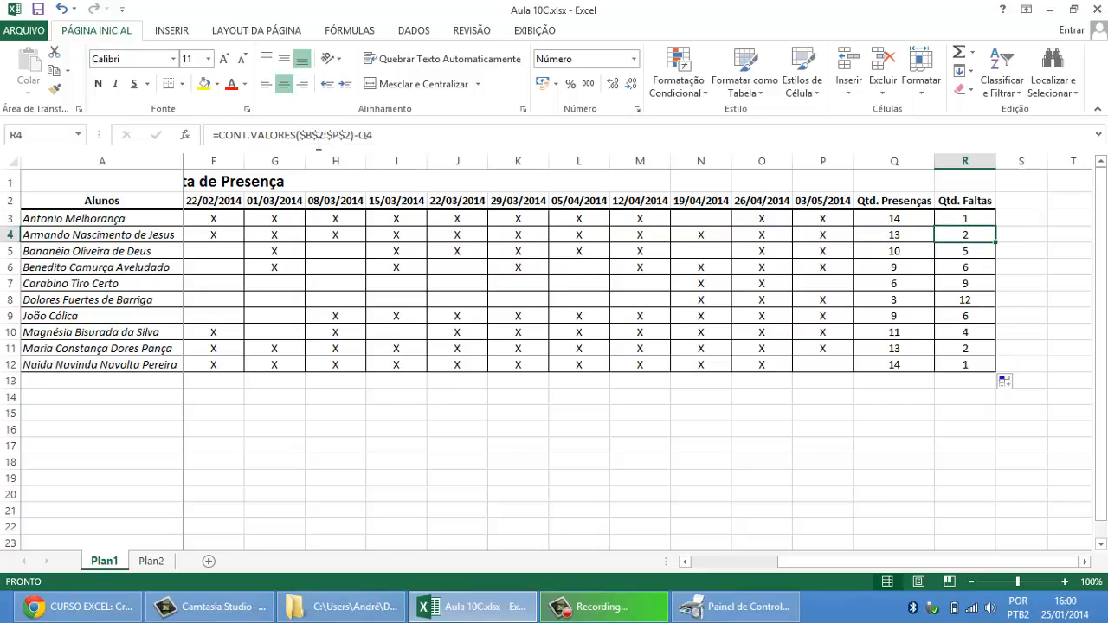
click(978, 251)
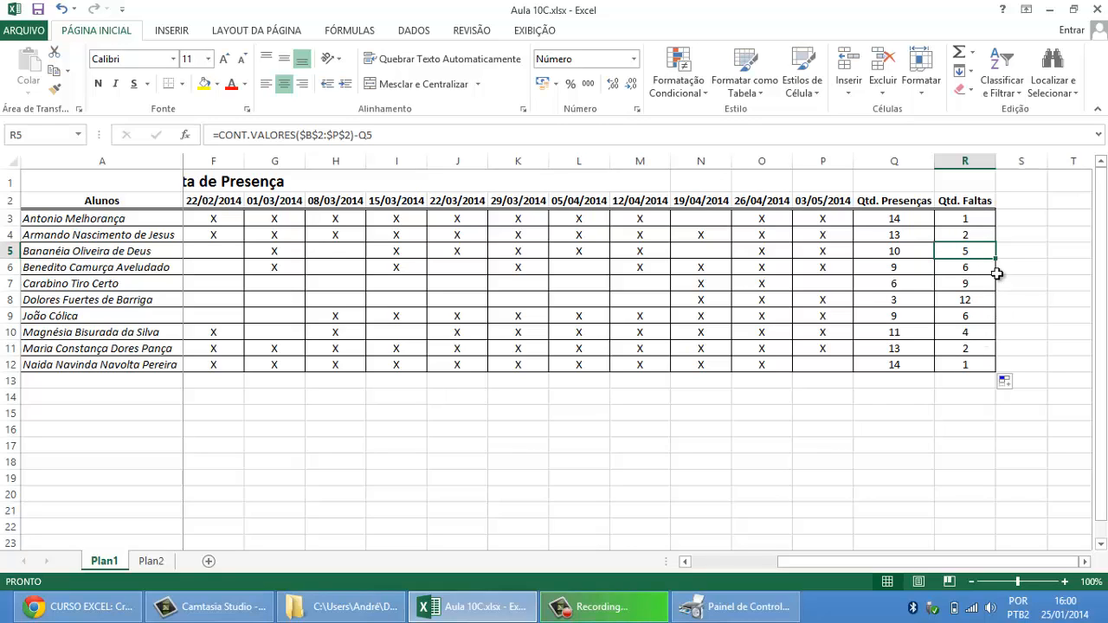
Step: Compare the formulas in R3 through R6 to see which references stay fixed and which change by row
click(987, 220)
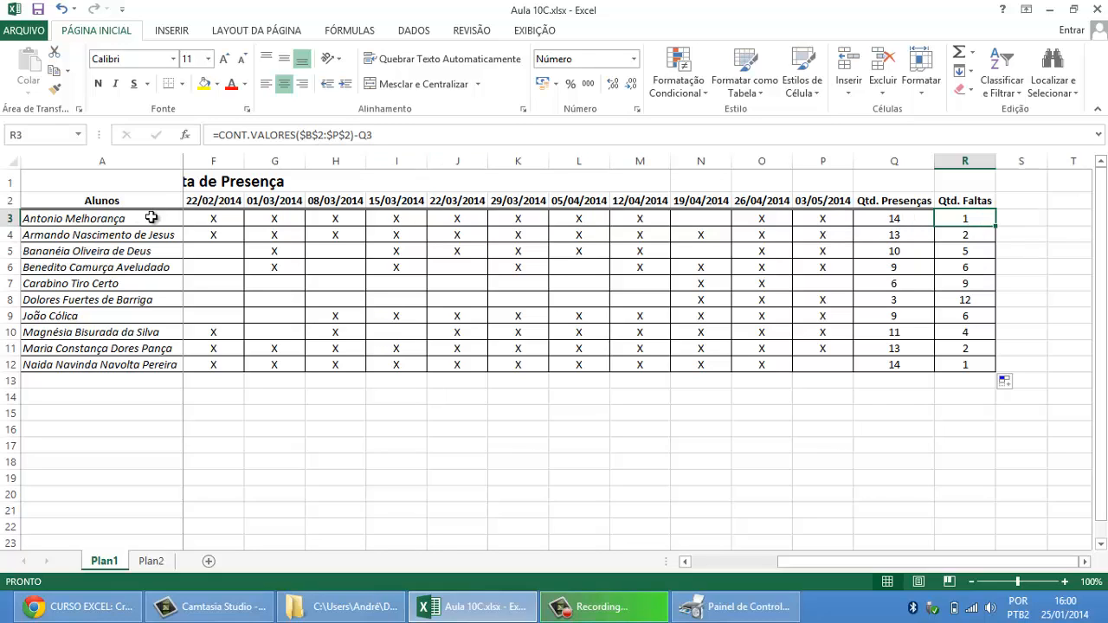
click(987, 234)
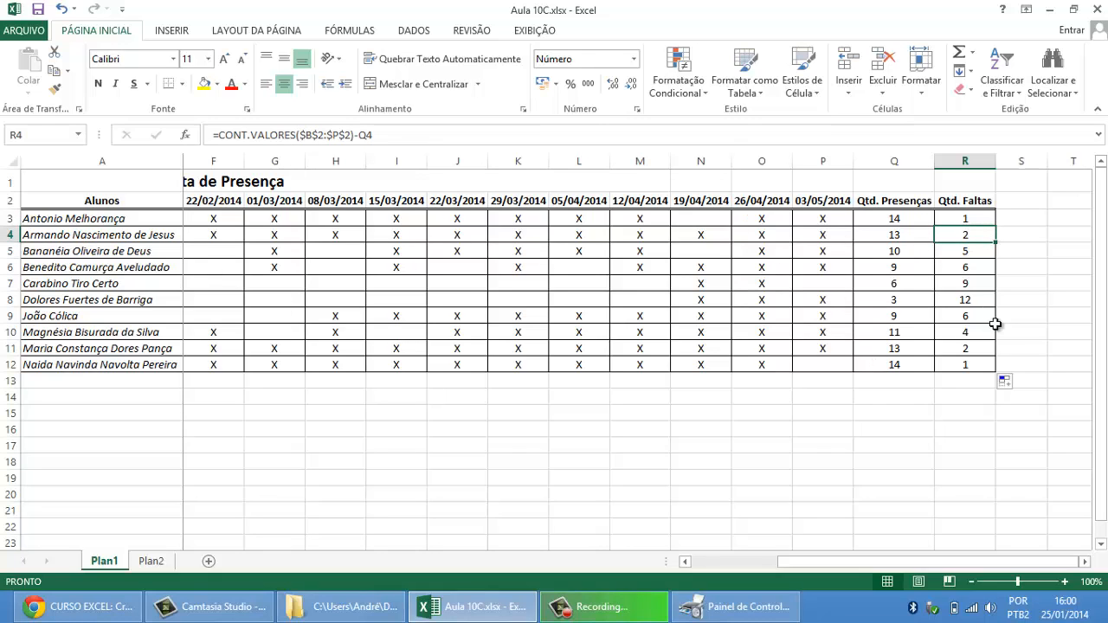
click(986, 251)
click(985, 265)
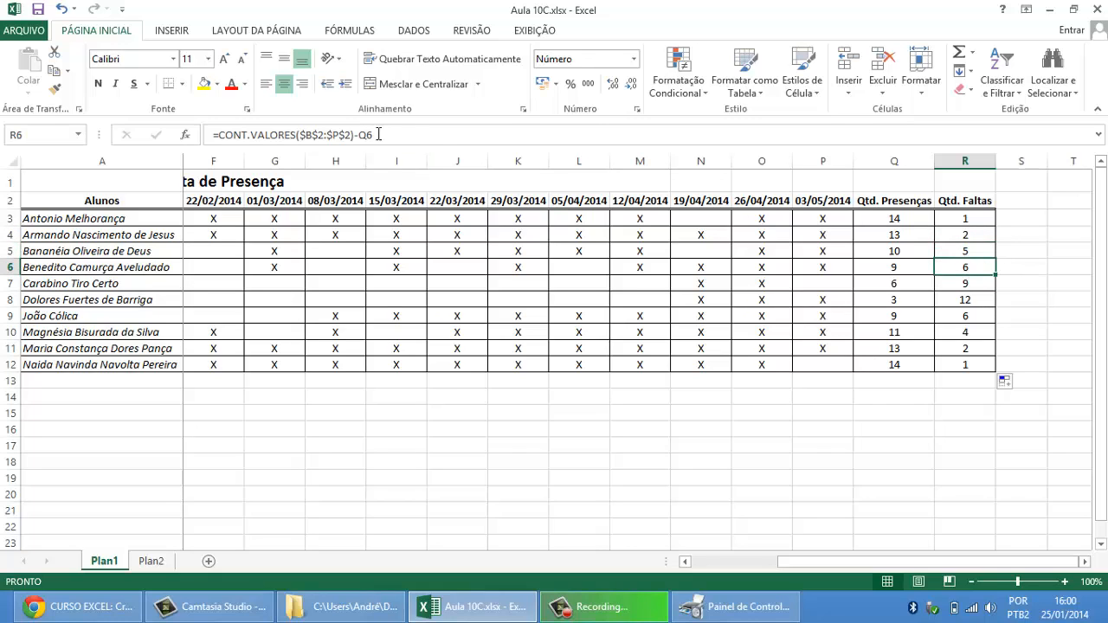
click(974, 218)
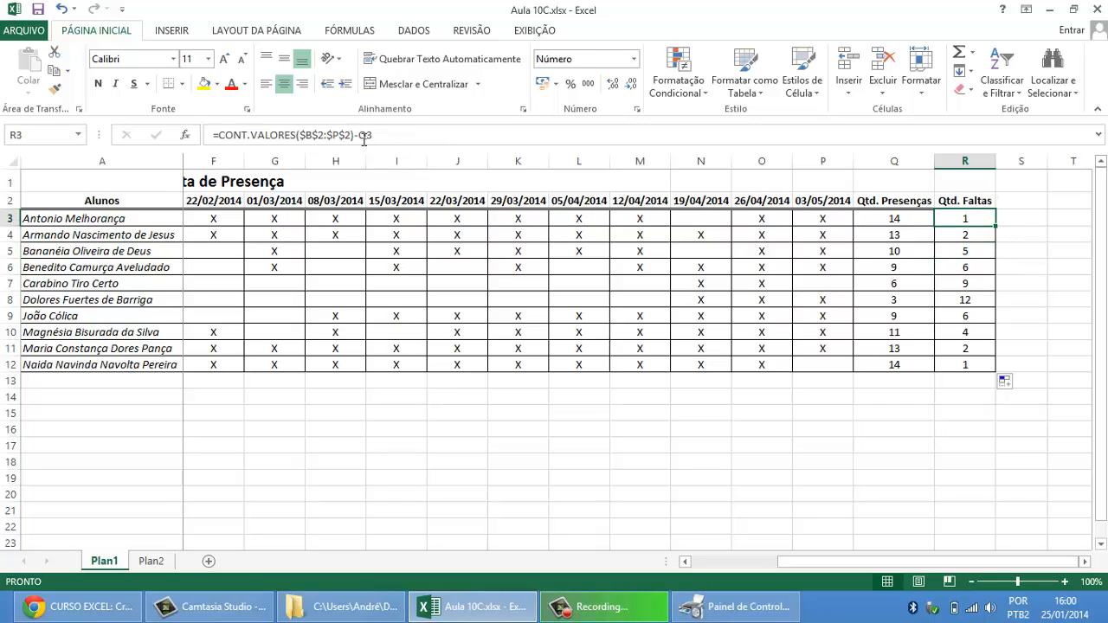
click(966, 234)
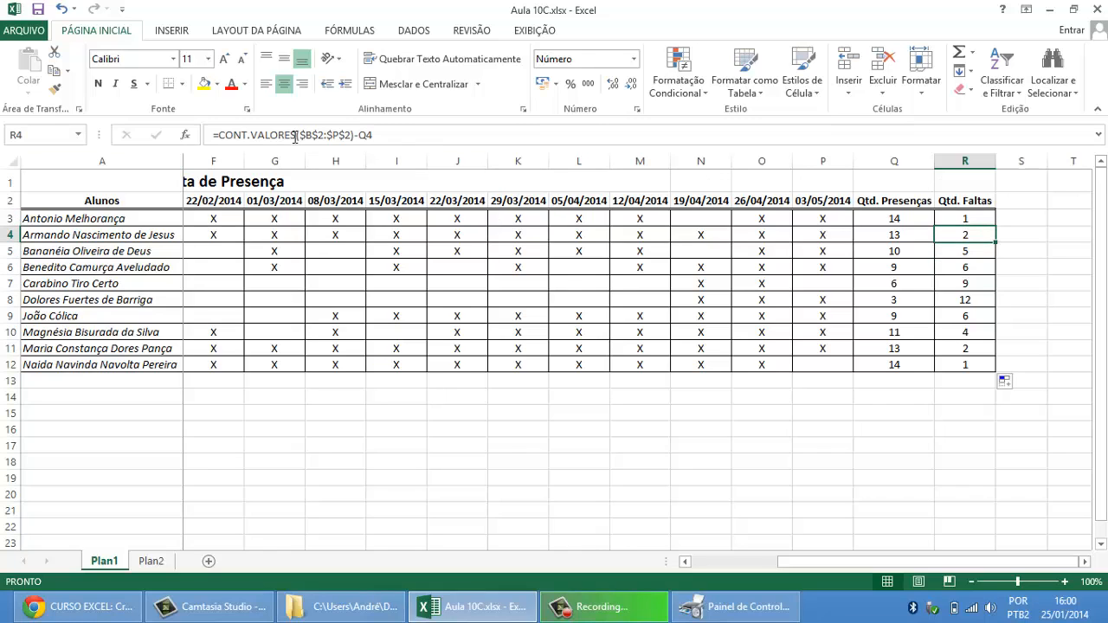
click(965, 253)
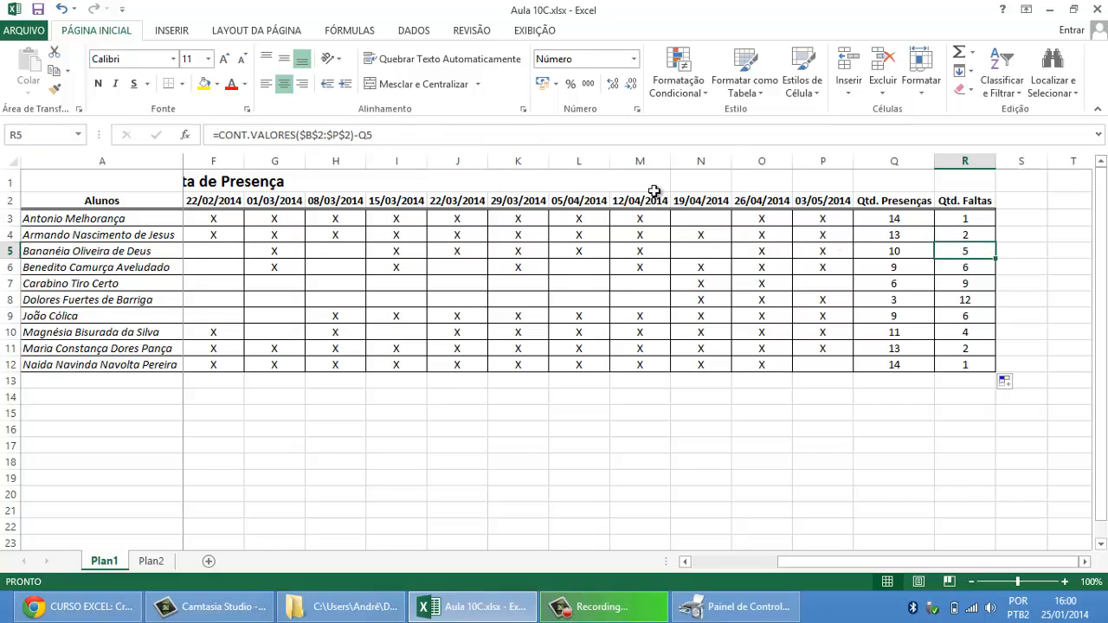
click(951, 268)
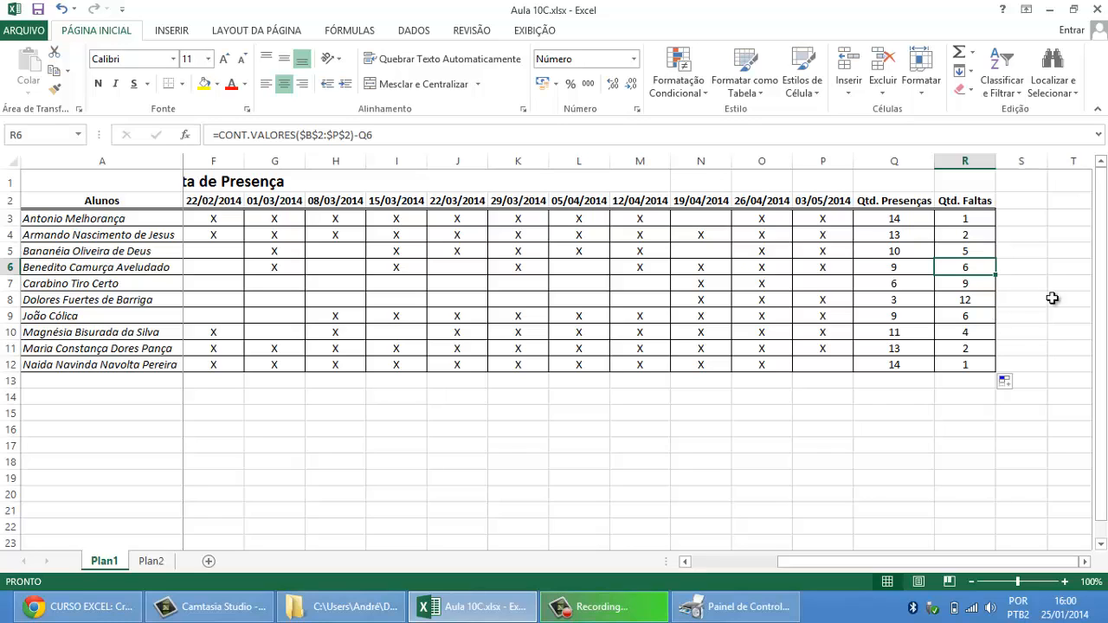
click(948, 220)
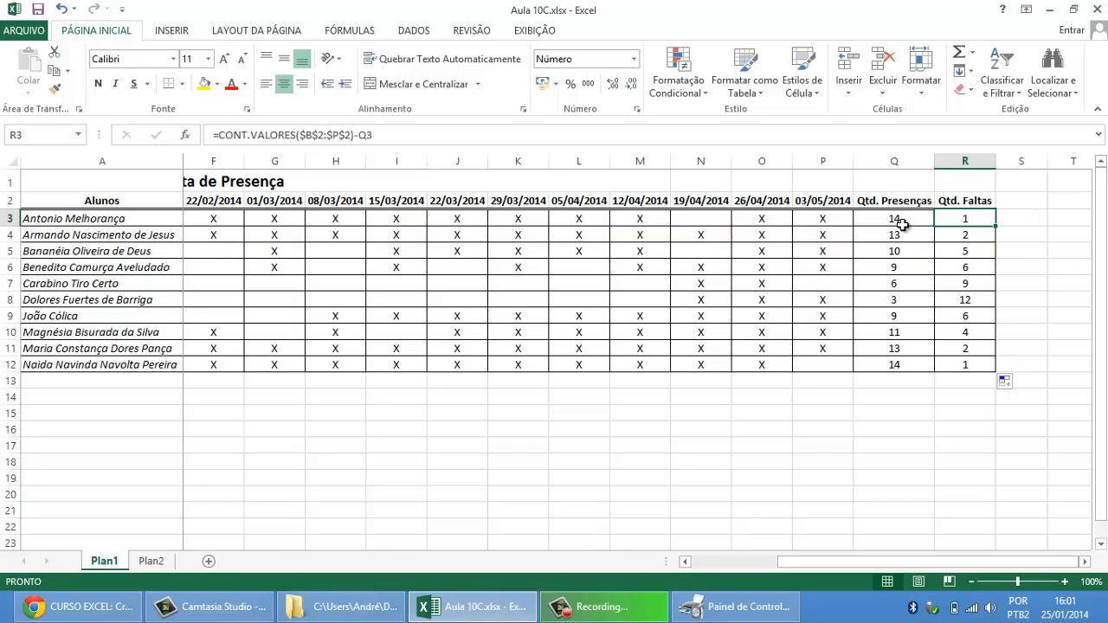
Step: Insert a new column before the 12/04/2014 class date
right_click(874, 162)
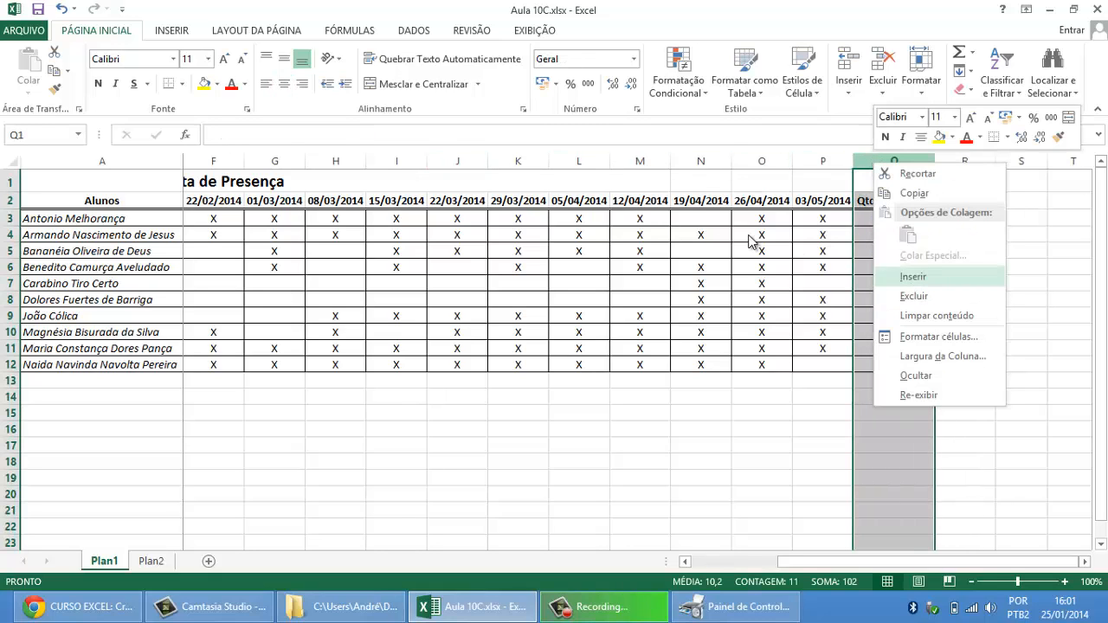
key(Escape)
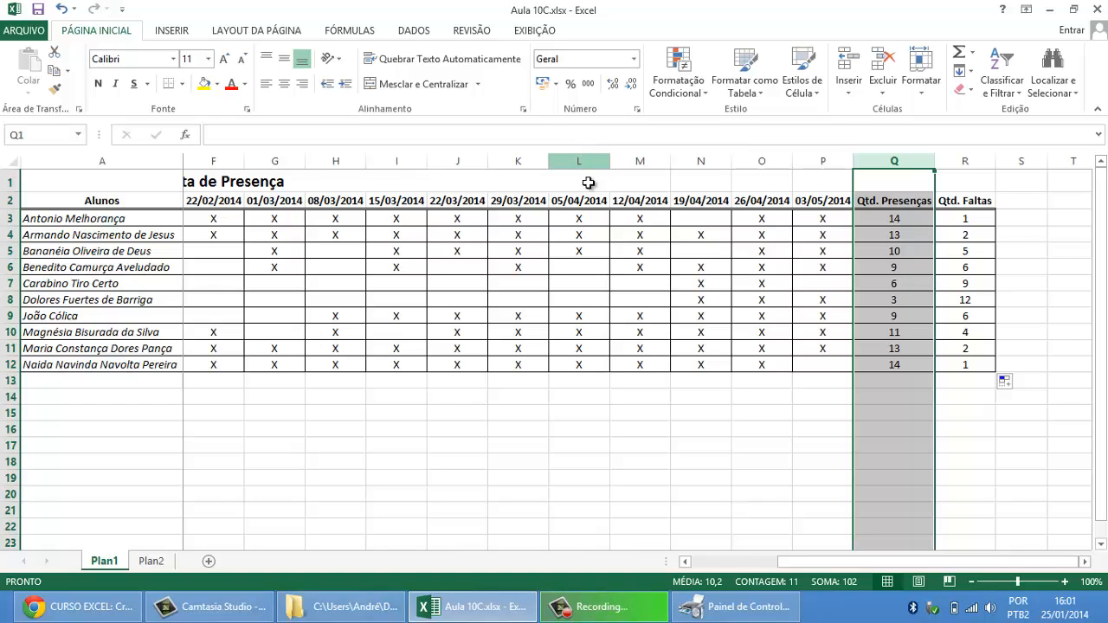
right_click(640, 162)
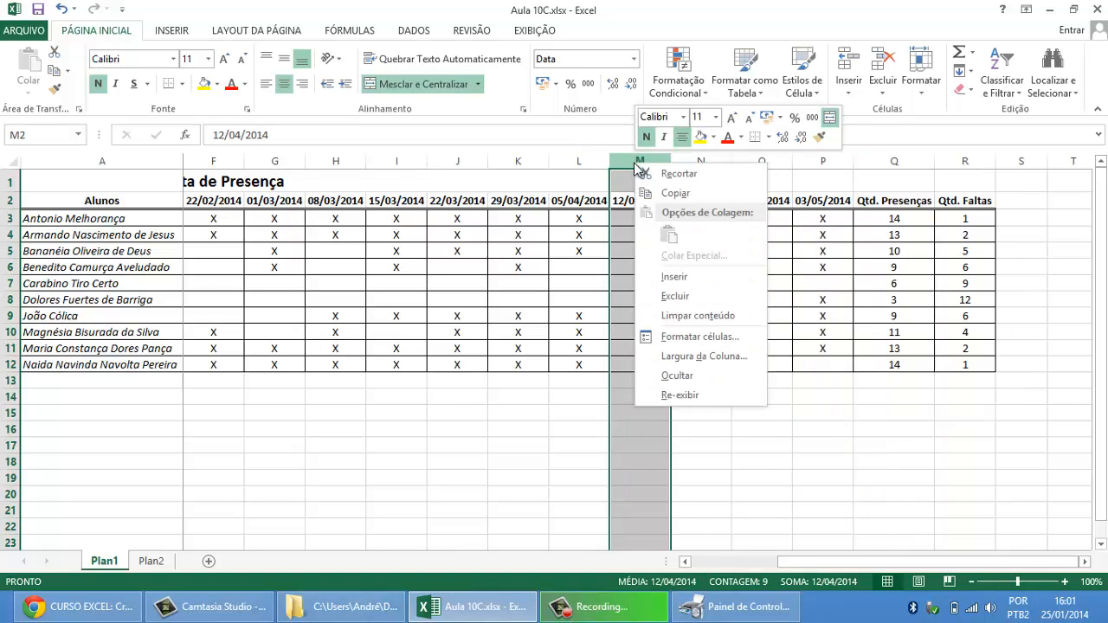
click(685, 277)
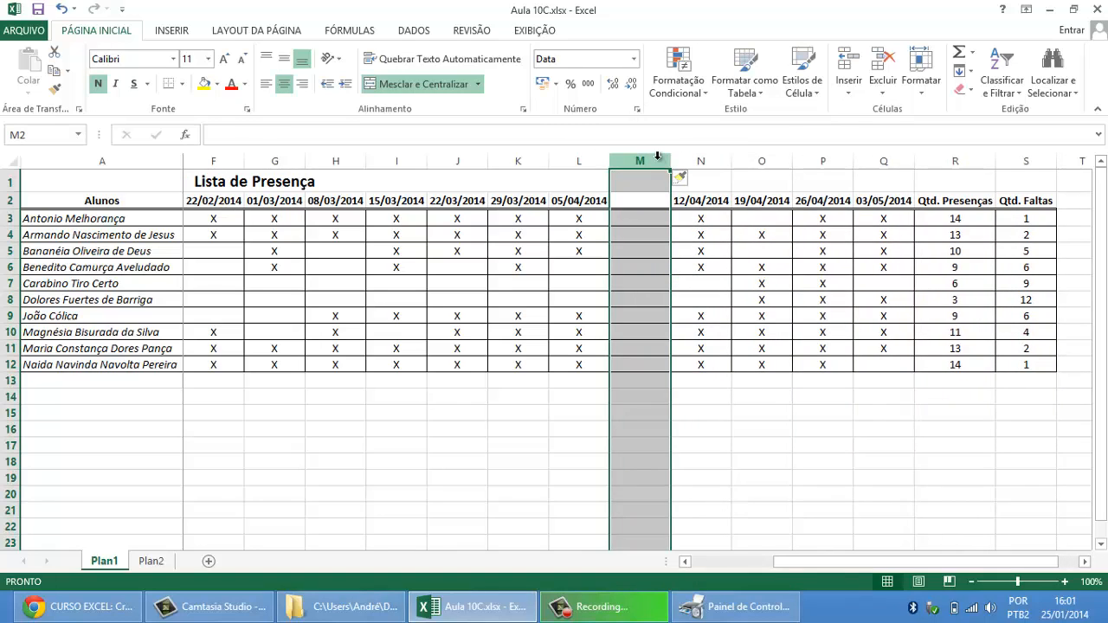
Step: Enter 07/04/2014 as the class date in M2, the header of the new column
click(649, 206)
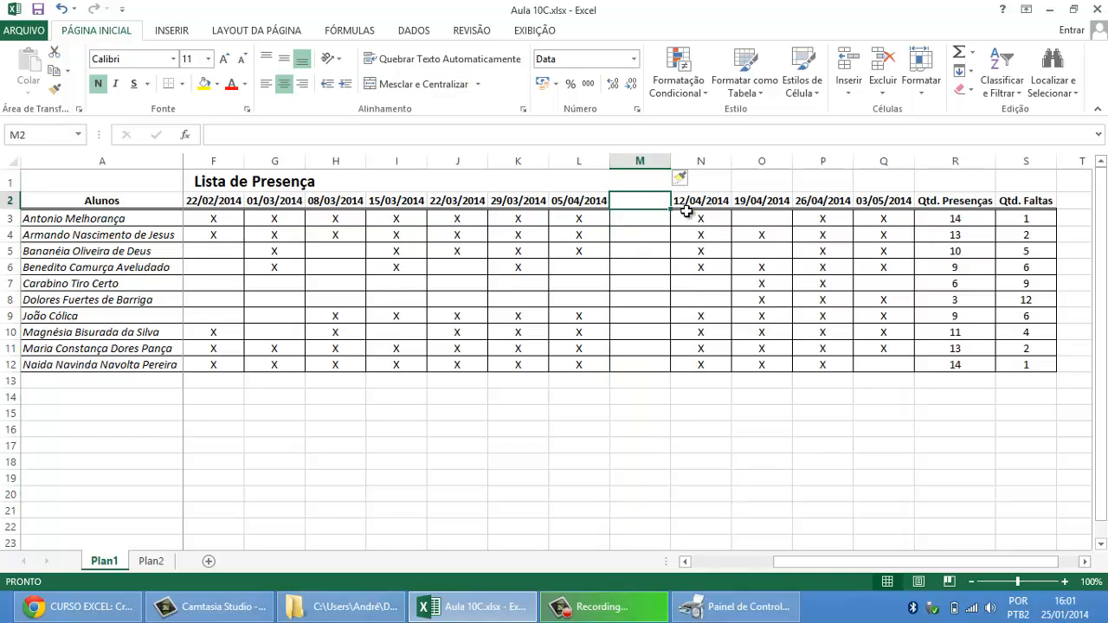
text(07/0)
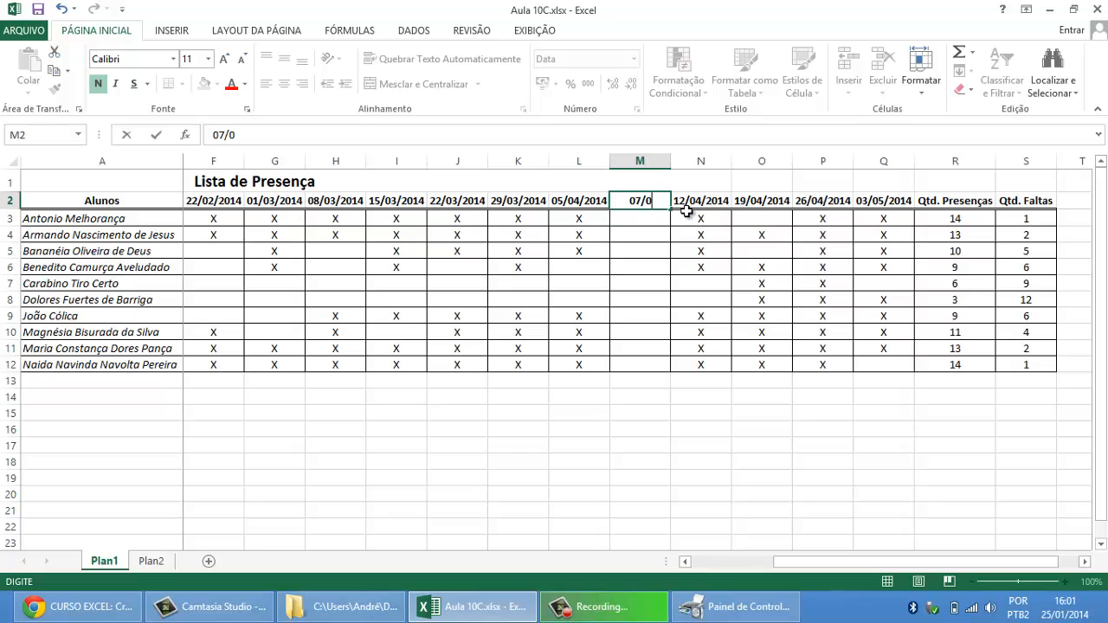
text(4/2014)
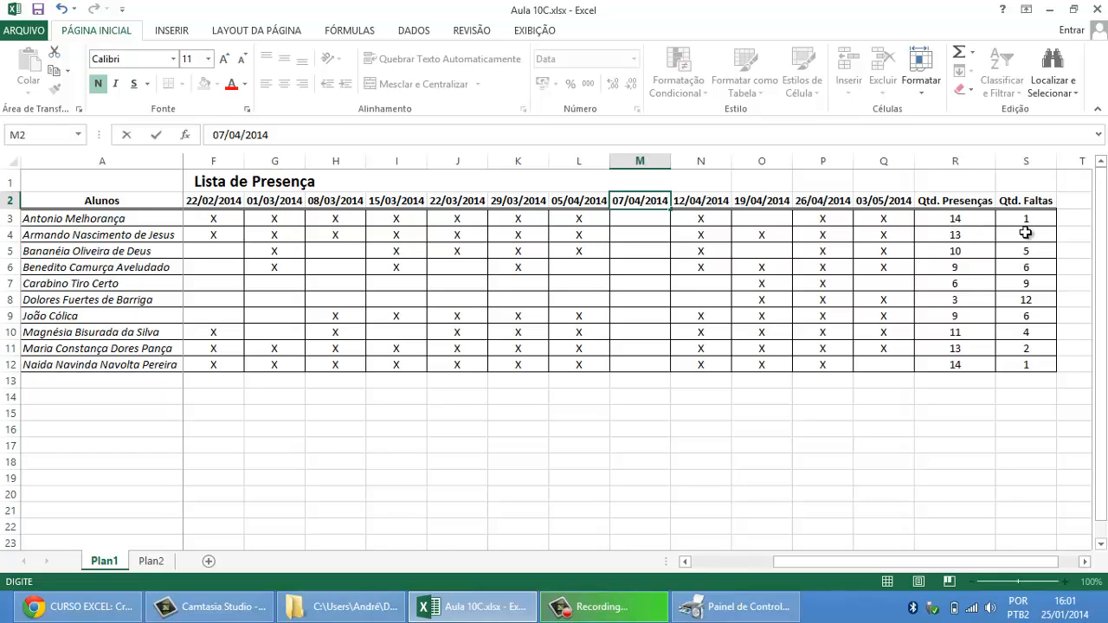
key(Return)
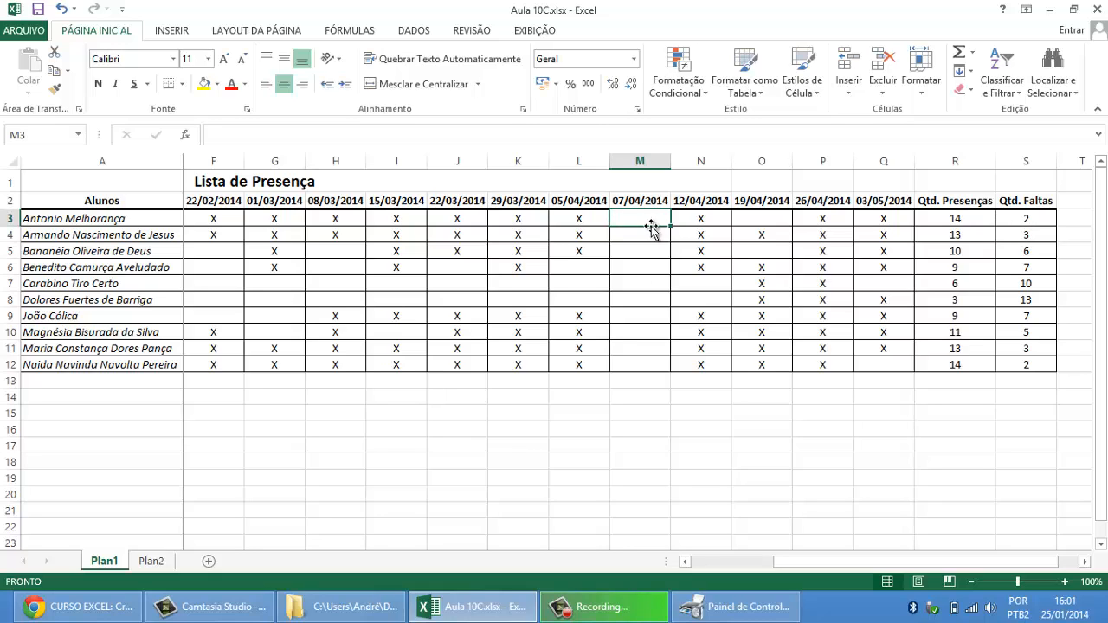
Step: Mark X in M3 and M5 for the 07/04/2014 class, and clear the 29/03/2014 presence in K5
text(X)
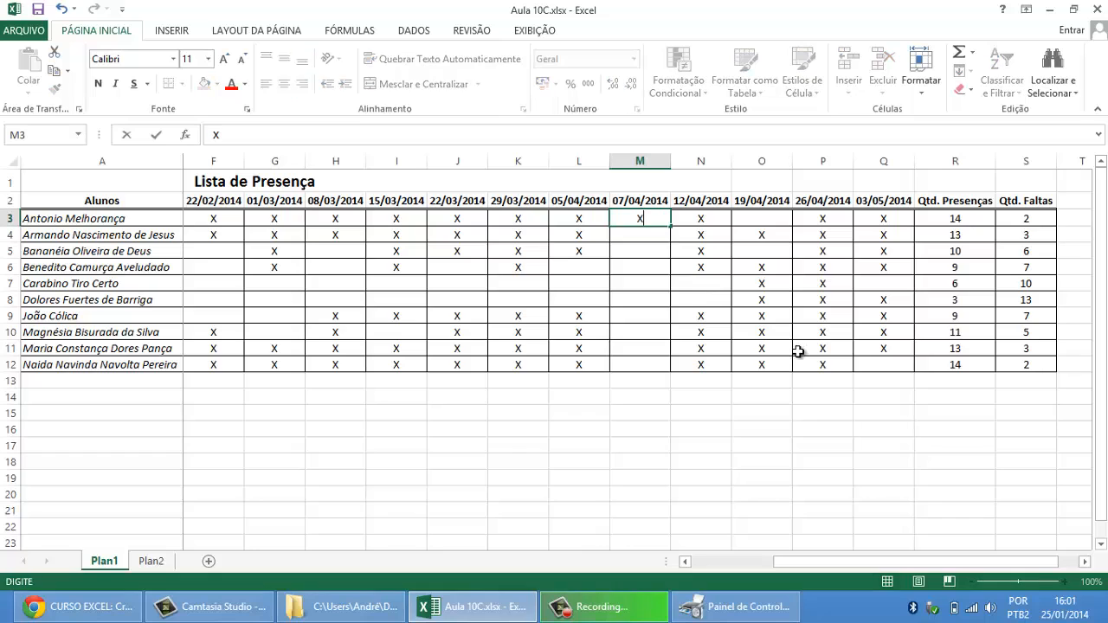
key(Return)
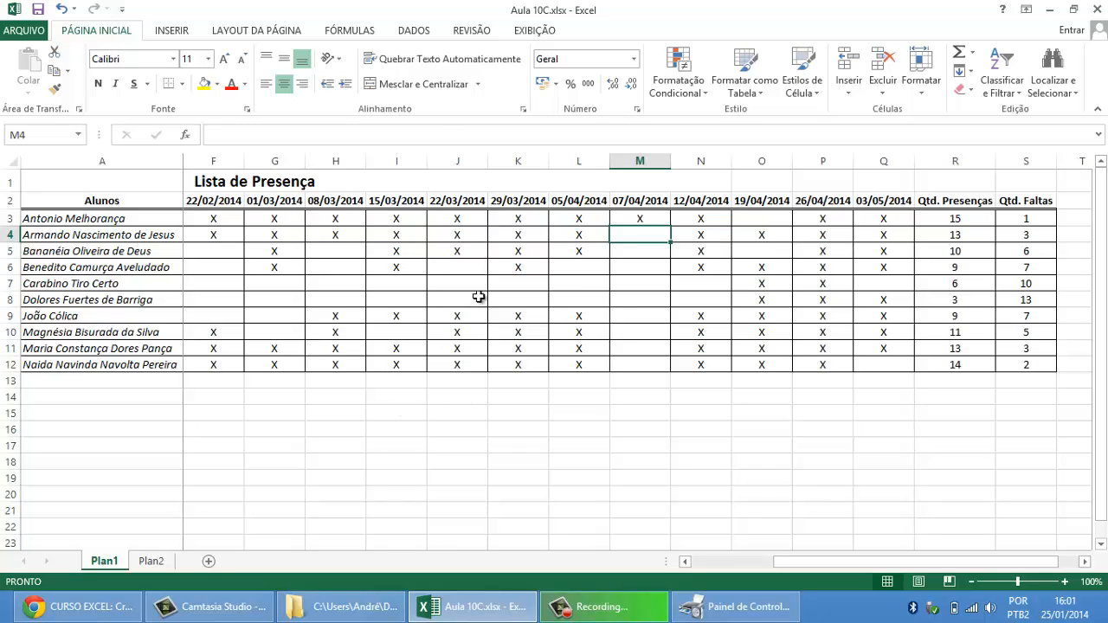
click(528, 253)
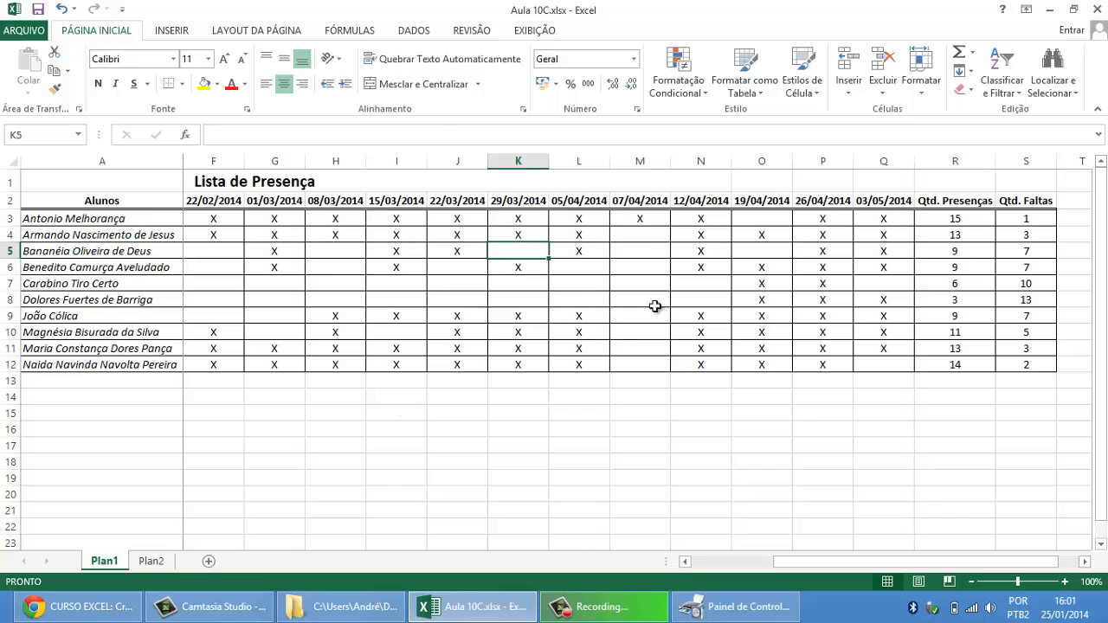
click(648, 248)
text(X)
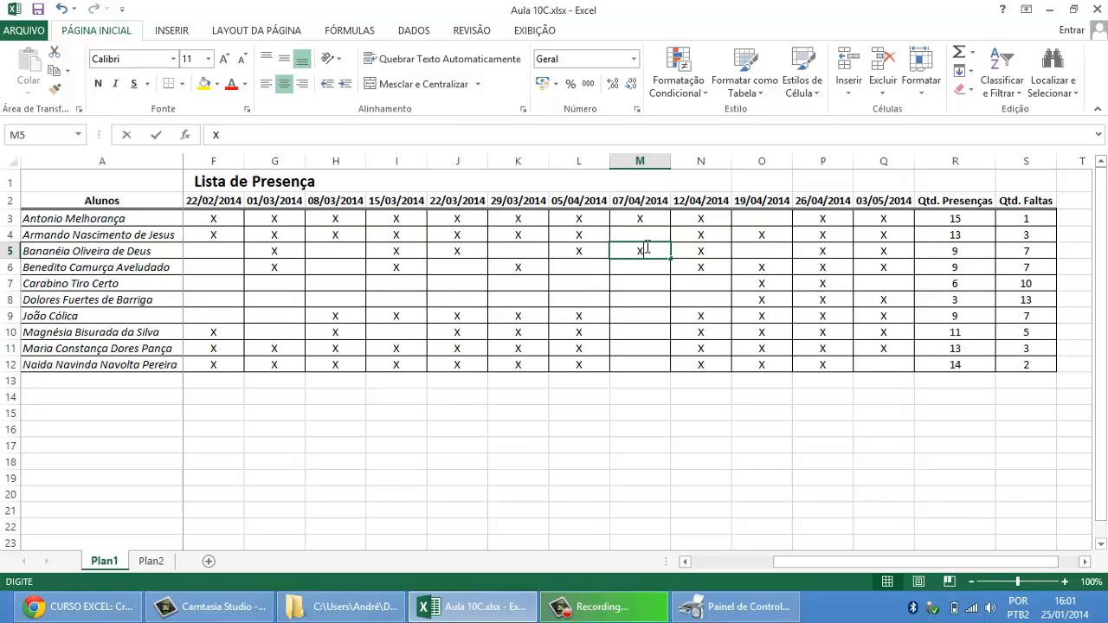
key(Return)
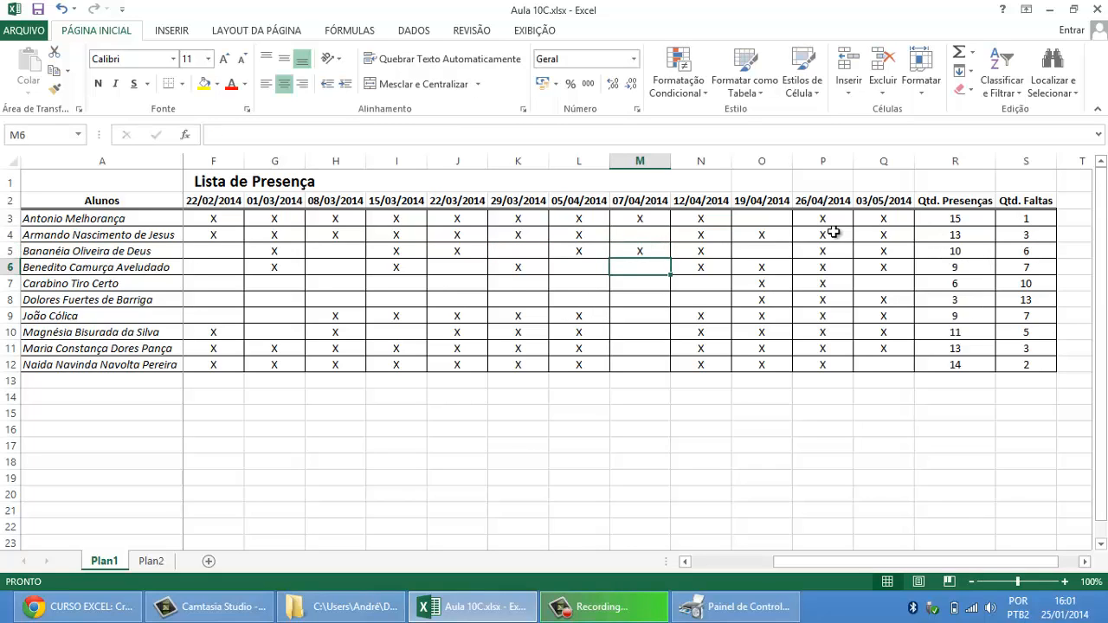
Step: Delete the entire 29/03/2014 class column
click(518, 161)
right_click(522, 164)
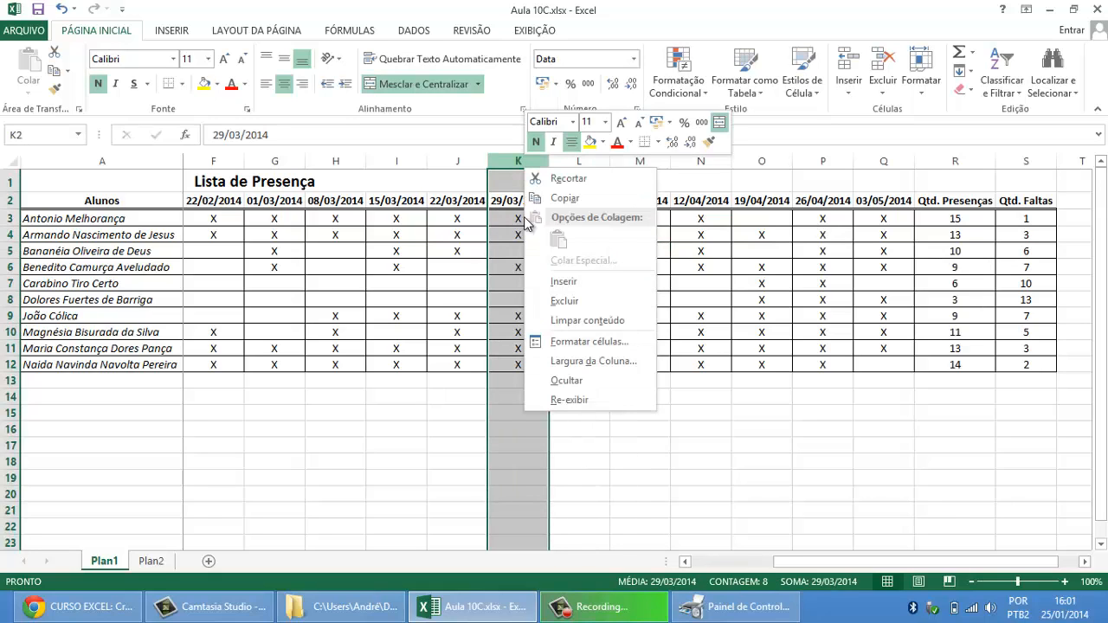
click(559, 301)
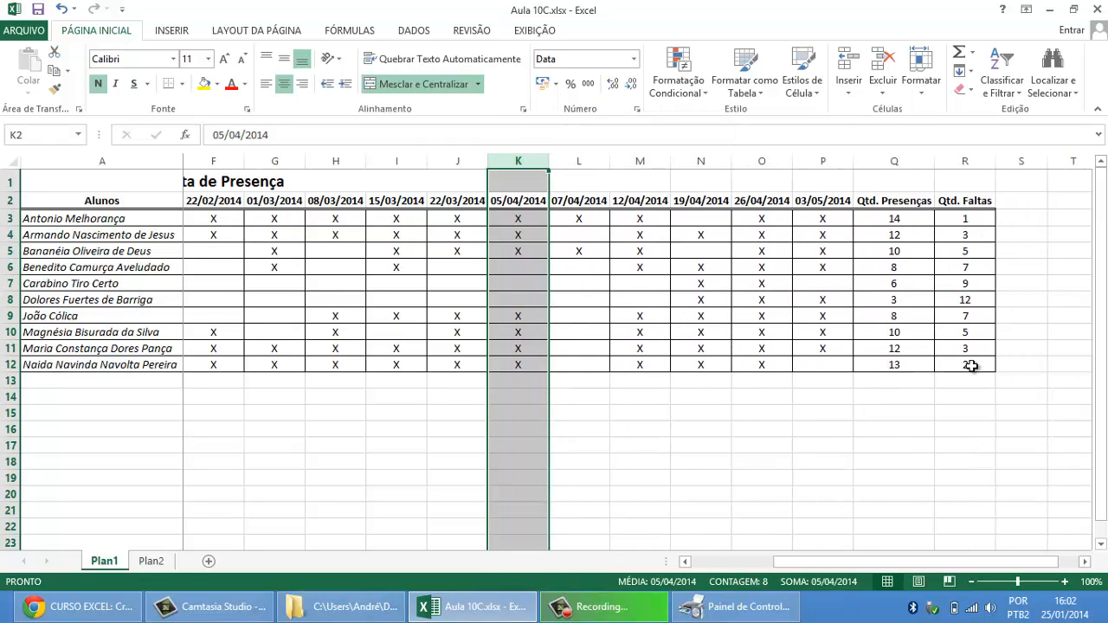
click(596, 162)
right_click(598, 168)
click(561, 282)
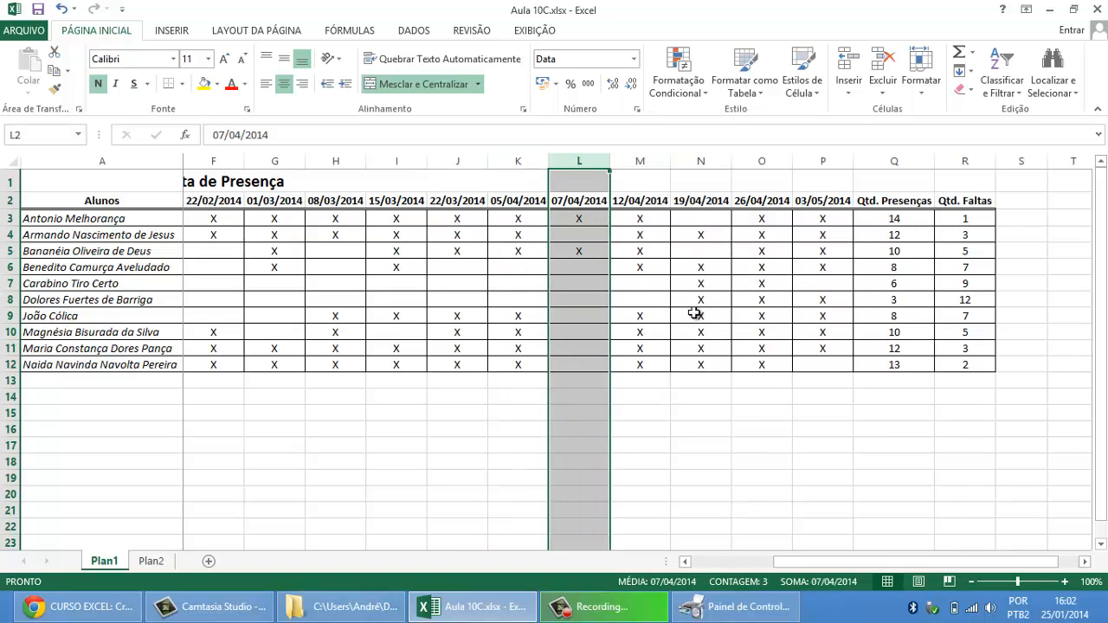
click(457, 267)
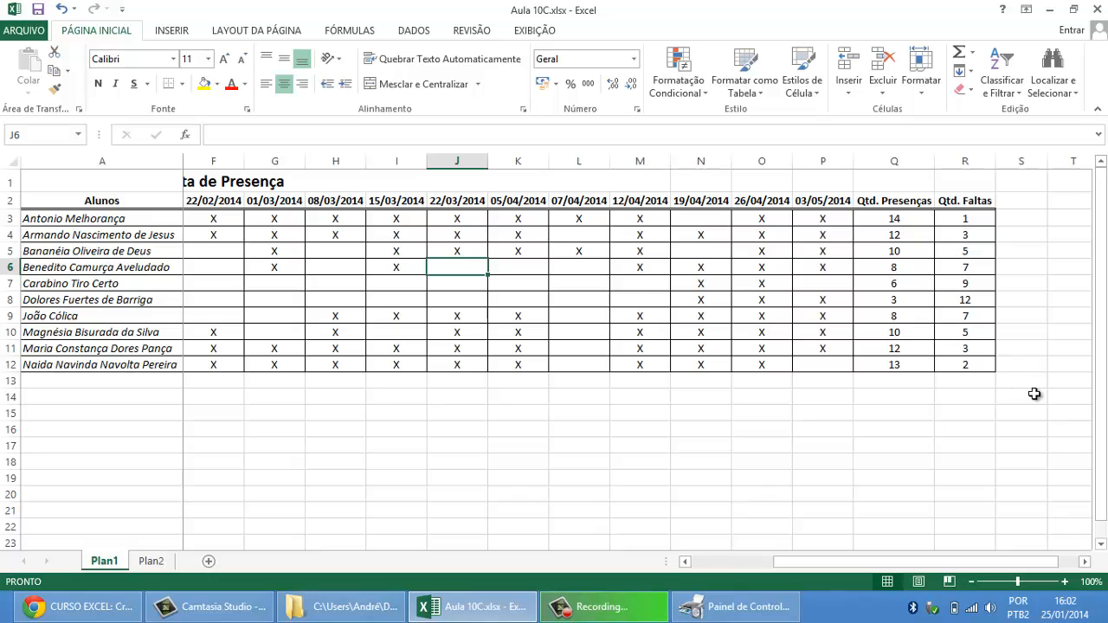
Step: Review the attendance marks from the first class dates through to the Qtd. Presenças and Qtd. Faltas columns
key(Left)
key(Left)
key(Left)
key(Left)
key(Left)
key(Left)
key(Left)
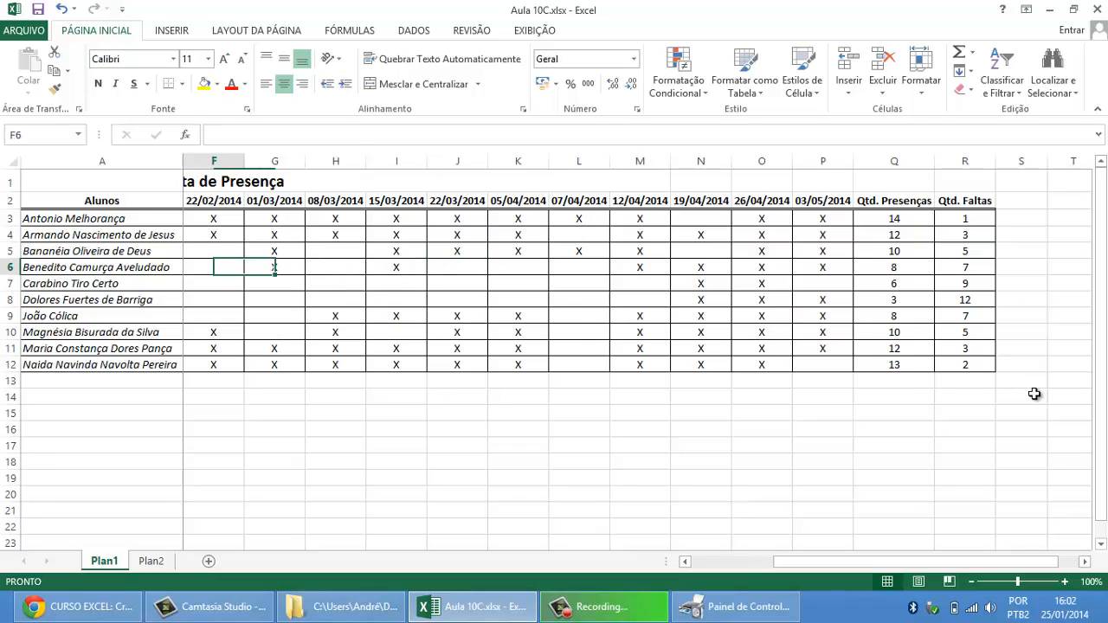
key(Right)
key(Right)
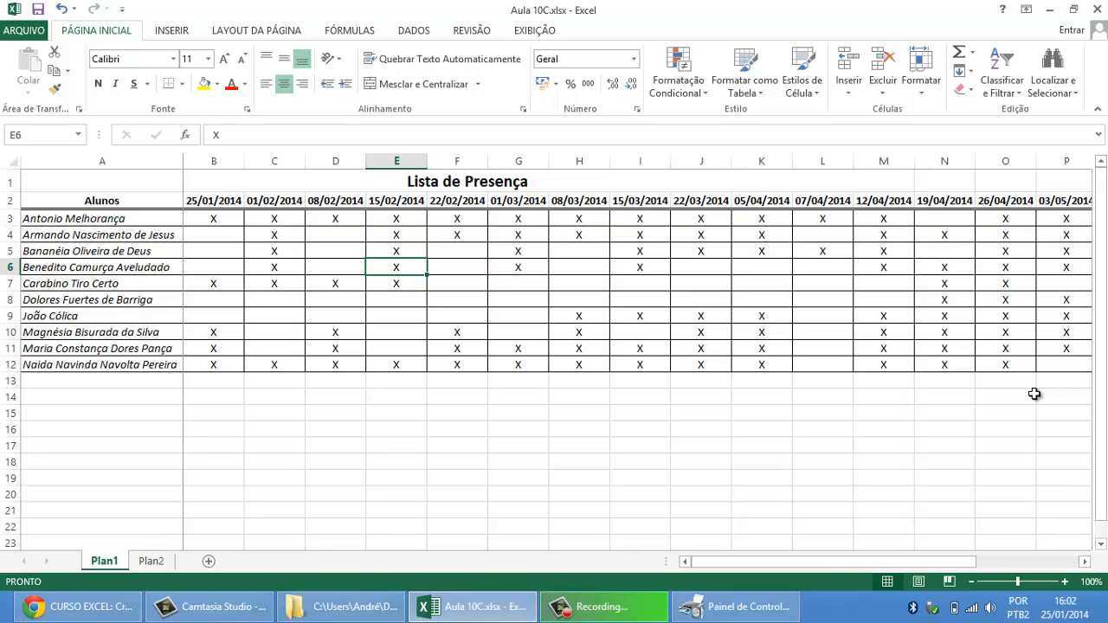
click(1085, 564)
click(1085, 564)
click(1085, 564)
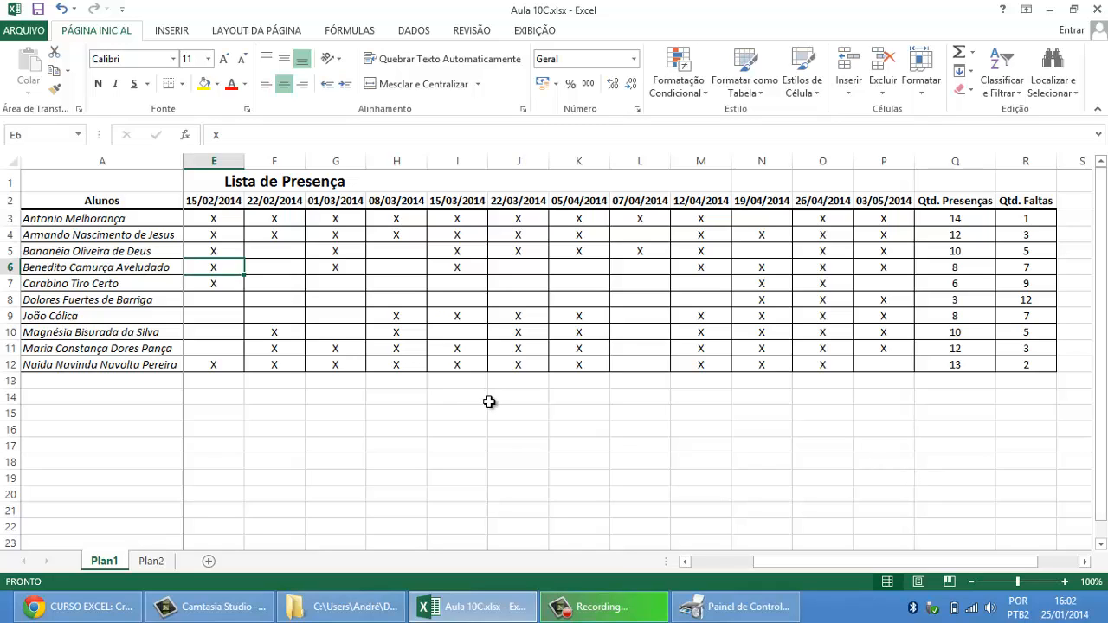
click(122, 202)
drag(123, 223, 173, 367)
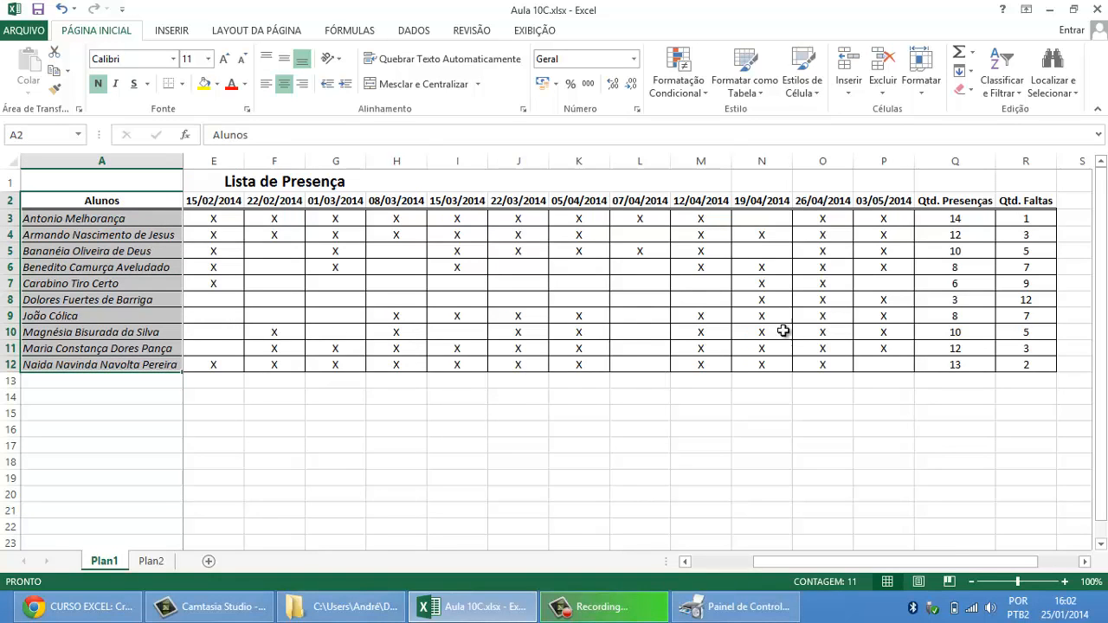
drag(955, 201, 959, 366)
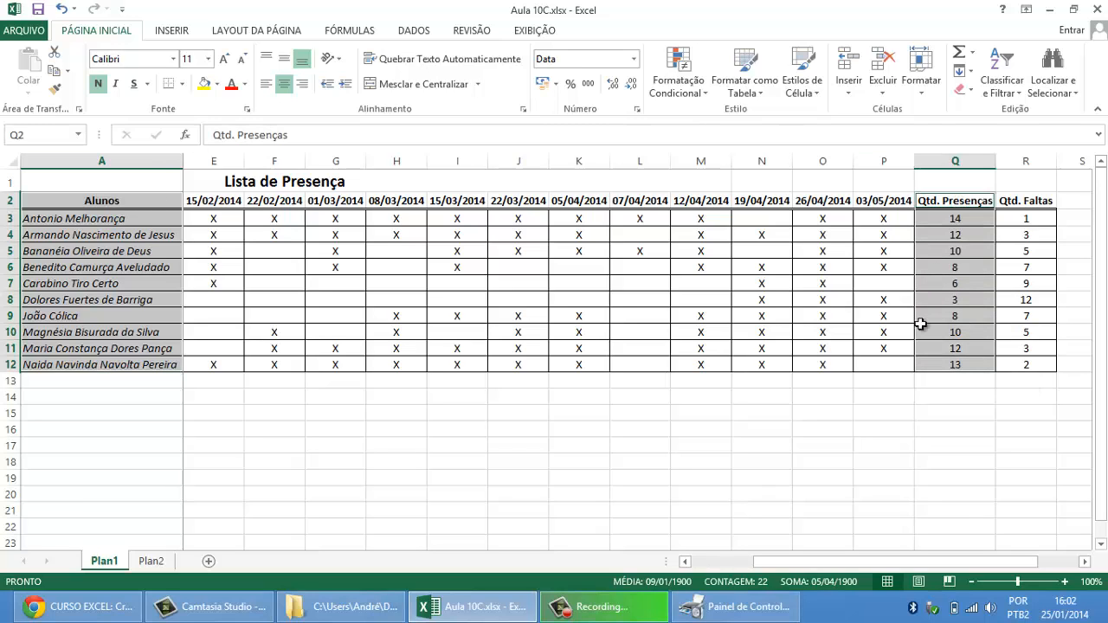
click(259, 250)
Step: Insert a 2D clustered column chart from the Alunos names in A2:A12 and the Qtd. Presenças values in Q2:Q12
drag(122, 201, 122, 370)
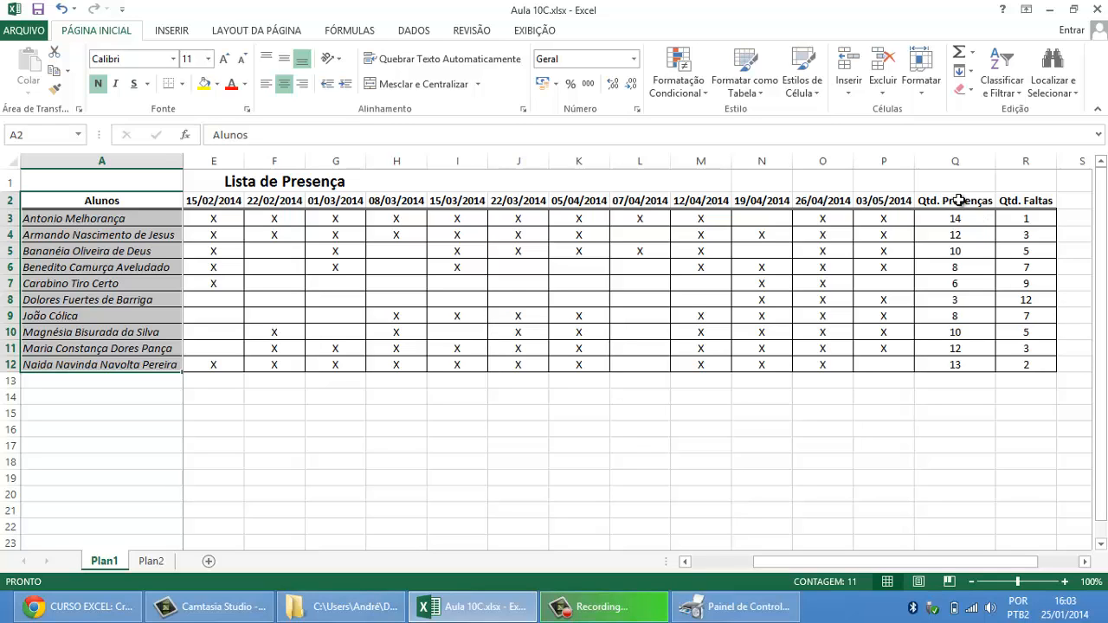
drag(958, 200, 966, 365)
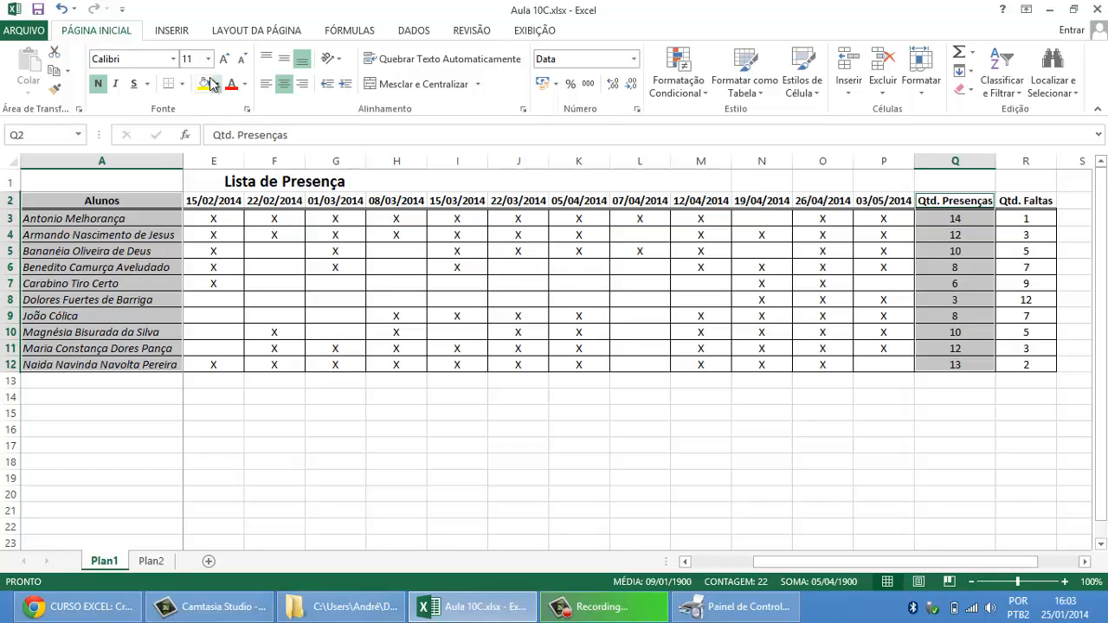
click(172, 31)
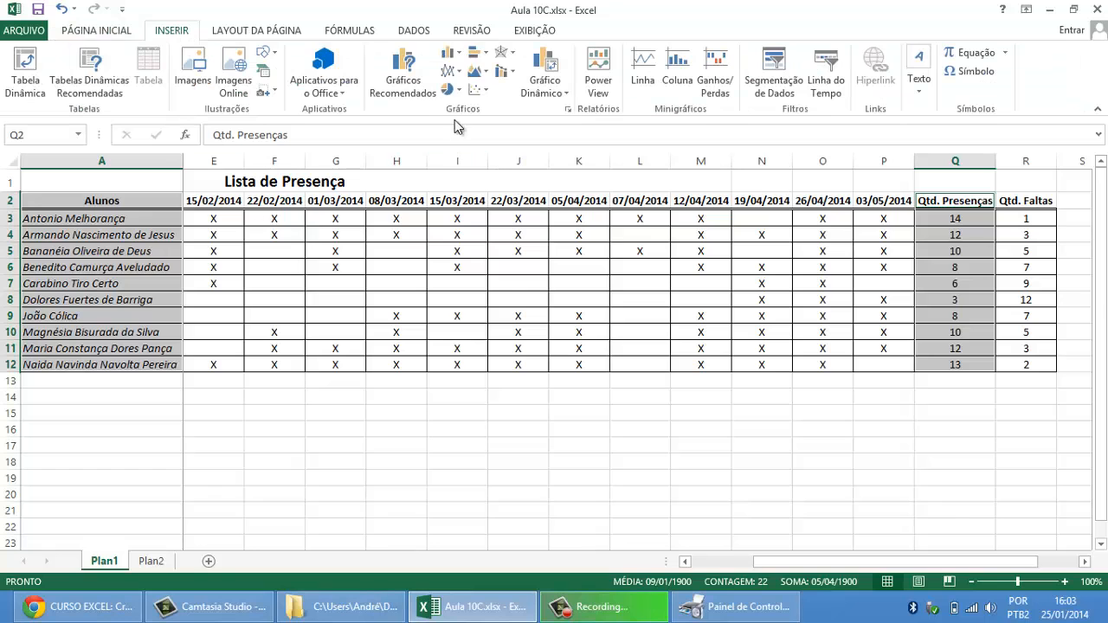
click(457, 56)
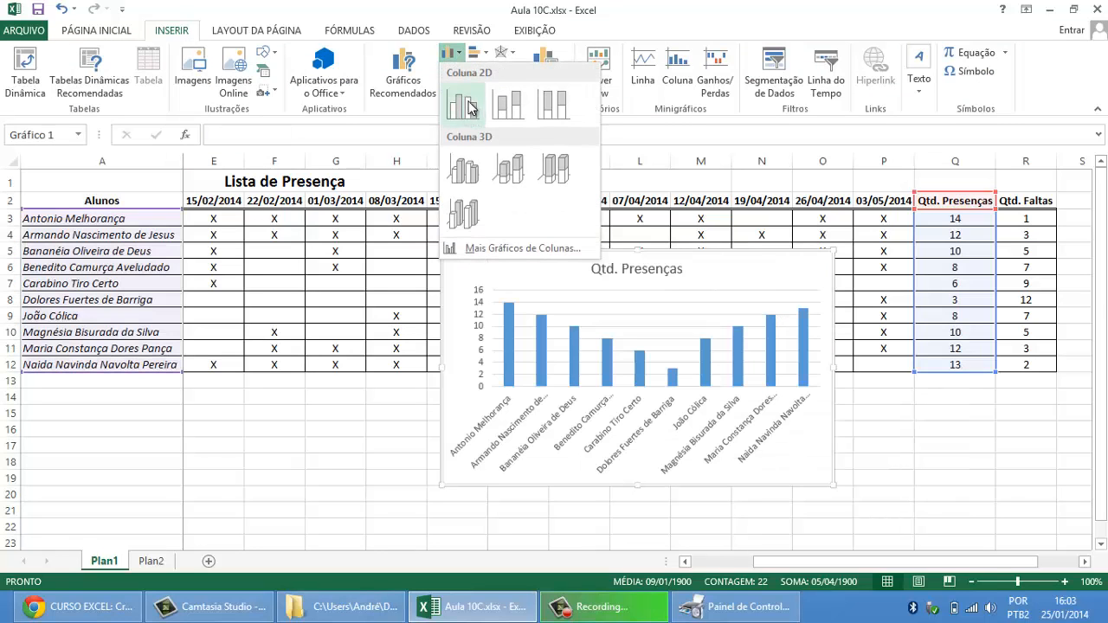
click(466, 102)
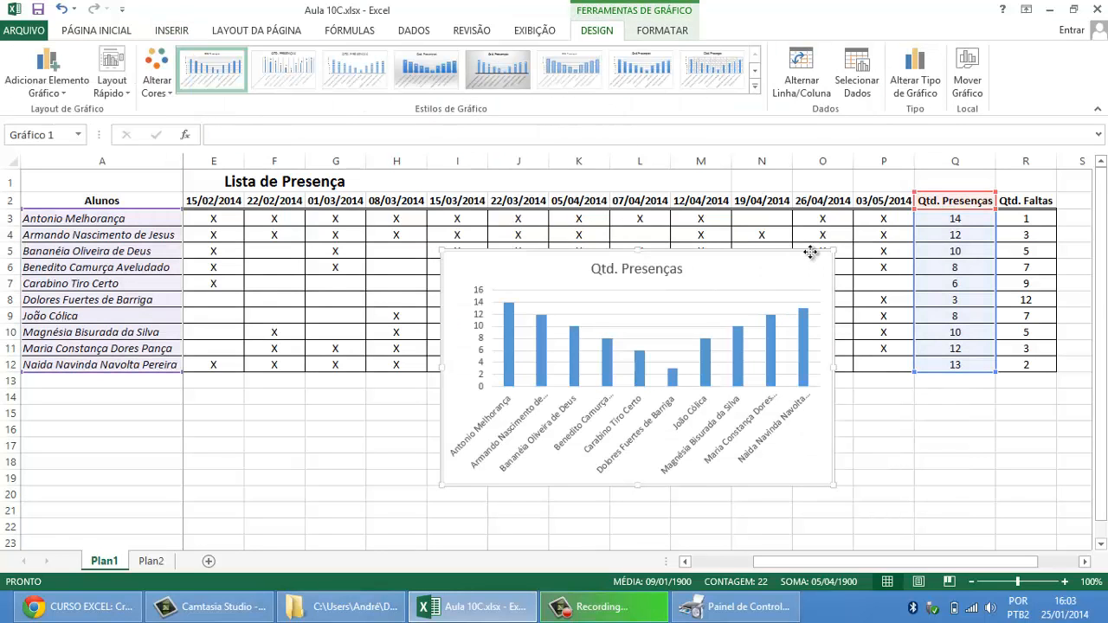
Step: Move the Qtd. Presenças chart below the attendance table and enlarge it to cover about E13:K30
drag(809, 250, 557, 382)
click(702, 316)
scroll(706, 311, down, 4)
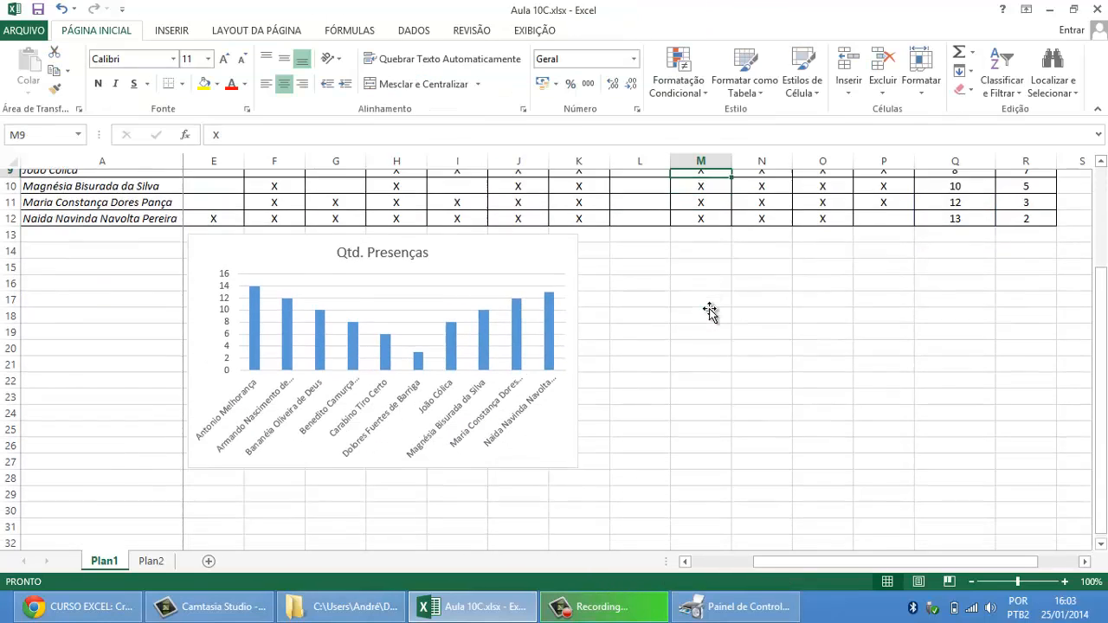
click(558, 386)
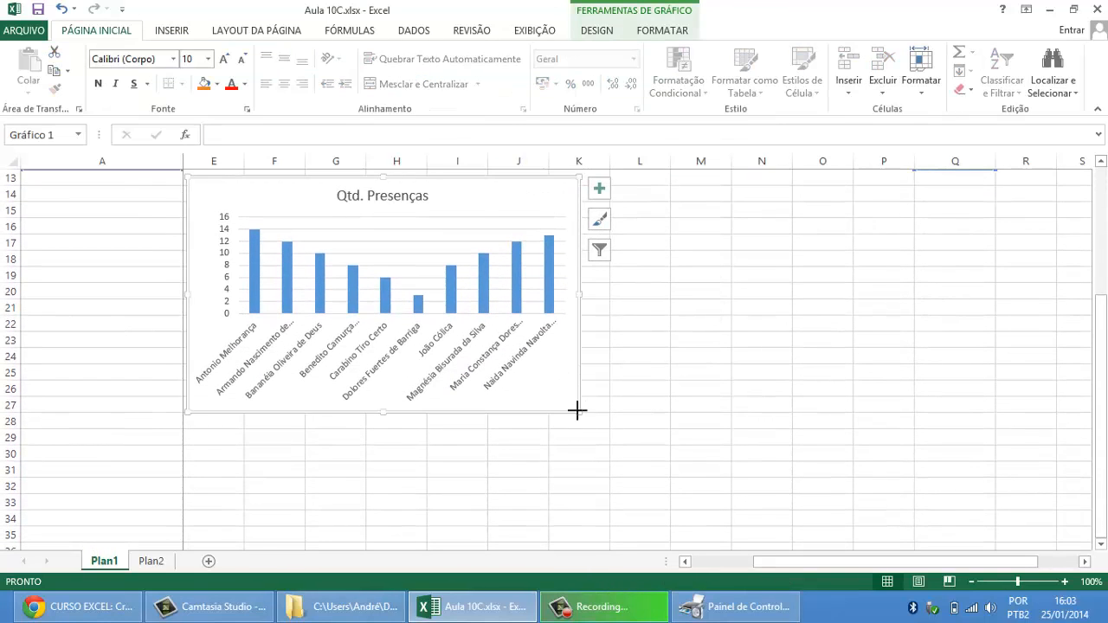
drag(577, 411, 608, 459)
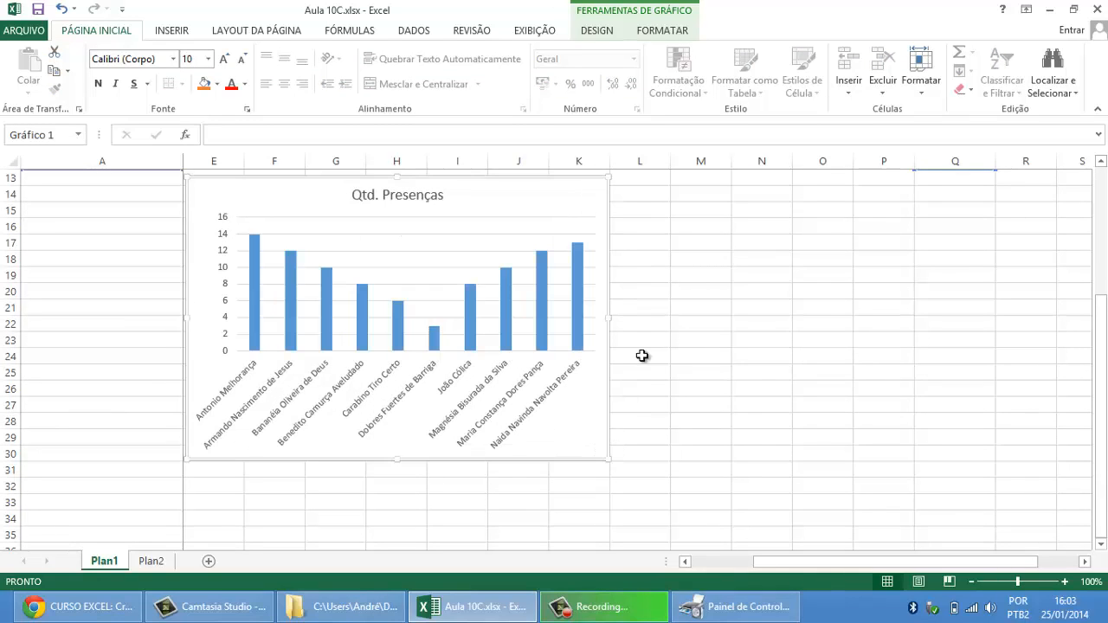
click(706, 290)
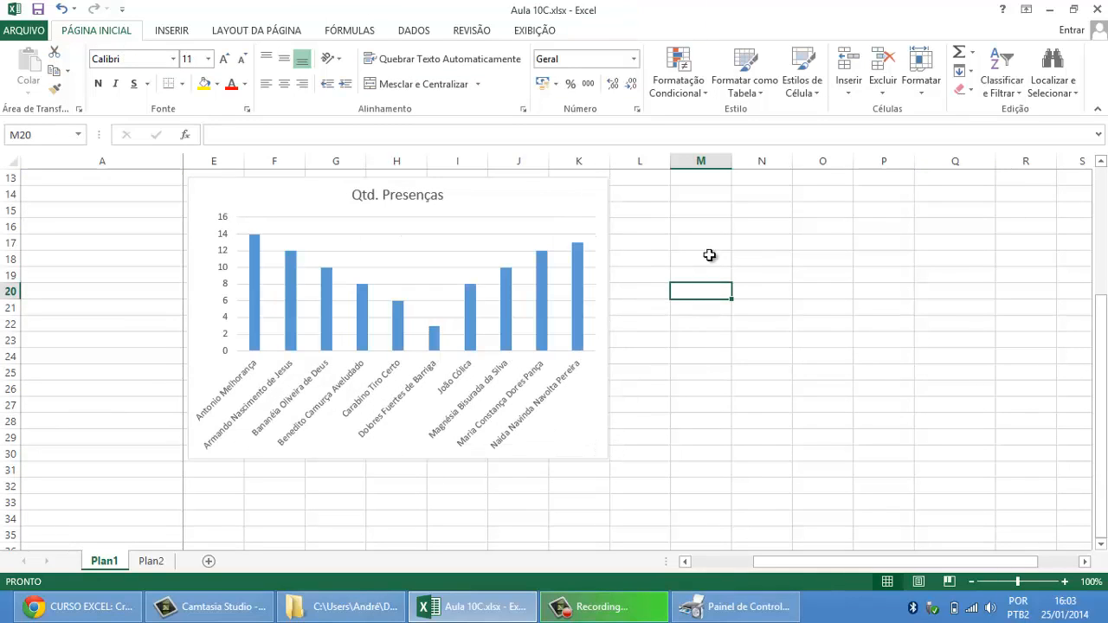
Step: Reduce the font size of the chart's student name axis labels to 8
click(247, 374)
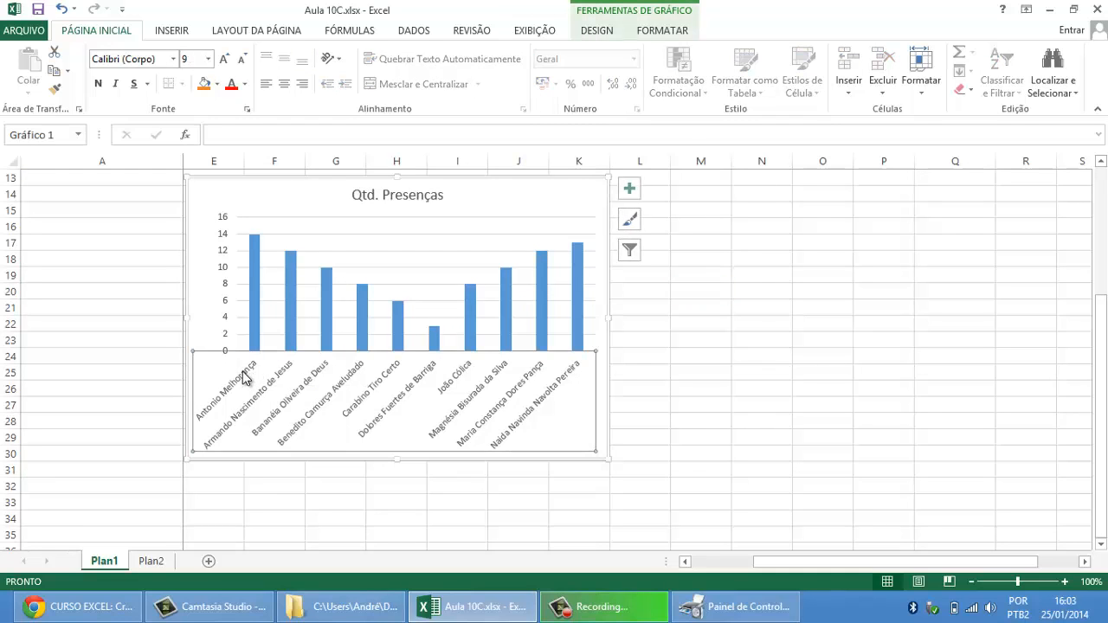
click(245, 62)
click(245, 63)
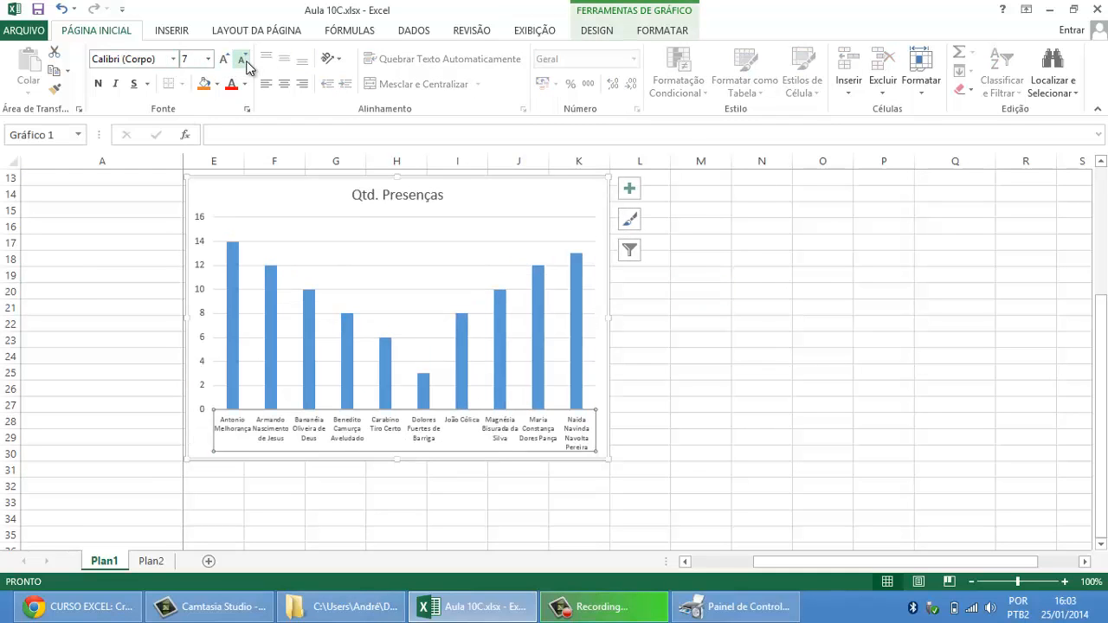
click(225, 60)
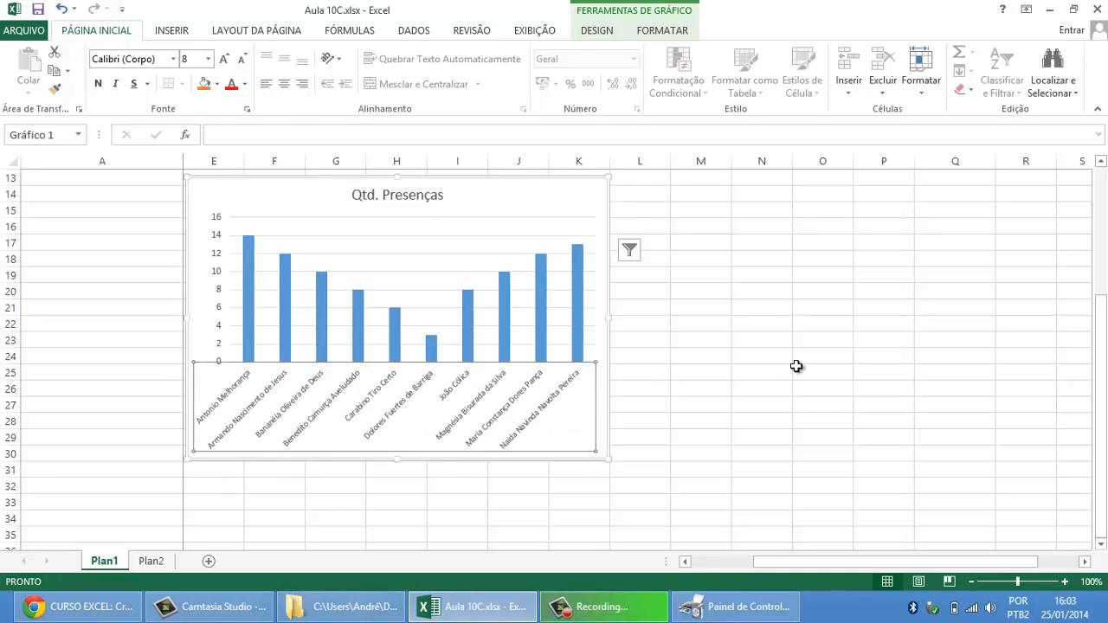
Step: Add data labels to the columns of the Qtd. Presenças chart
scroll(794, 353, up, 1)
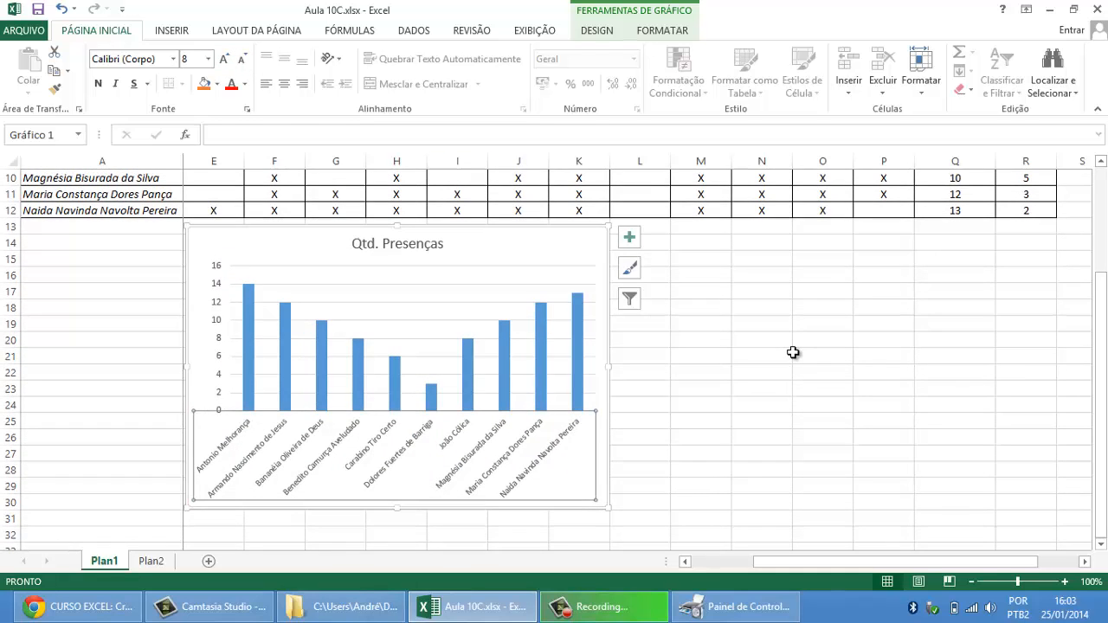
scroll(780, 346, up, 1)
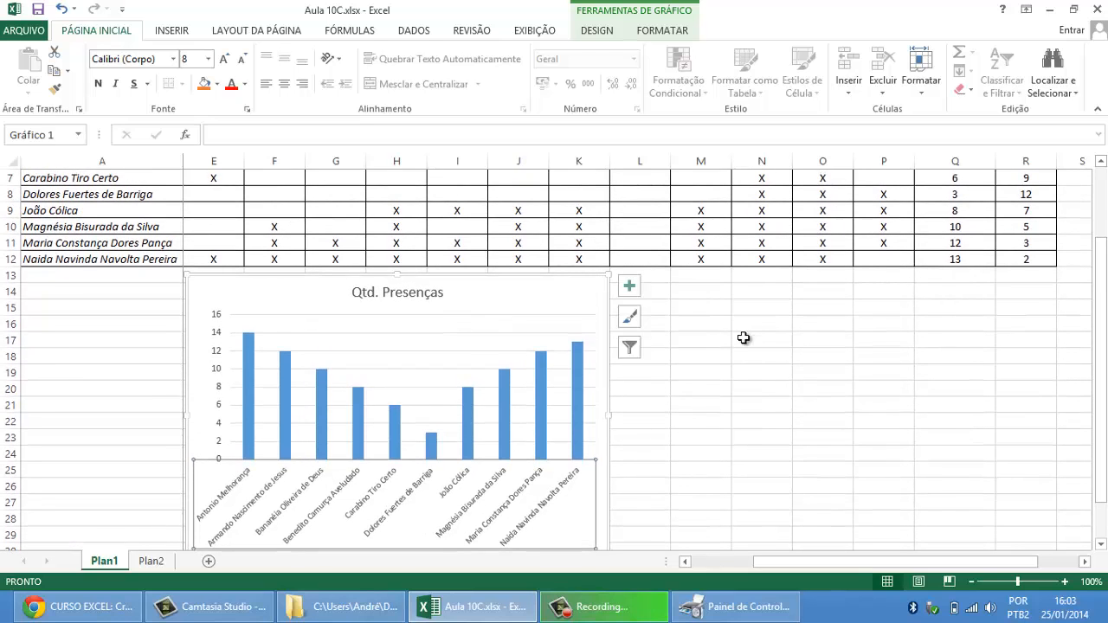
click(642, 292)
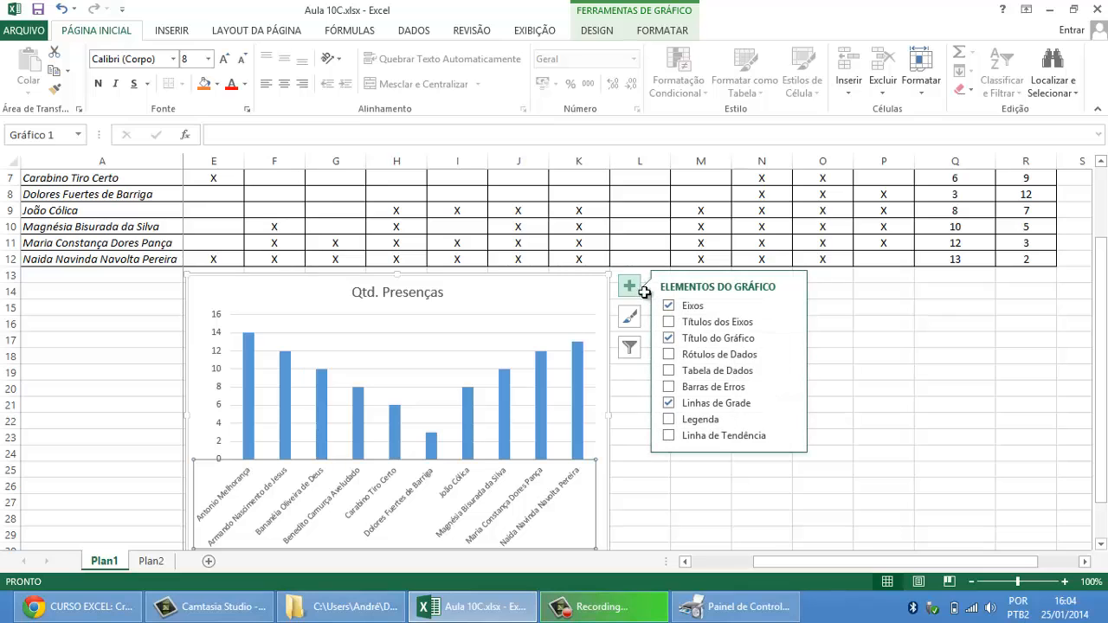
click(669, 356)
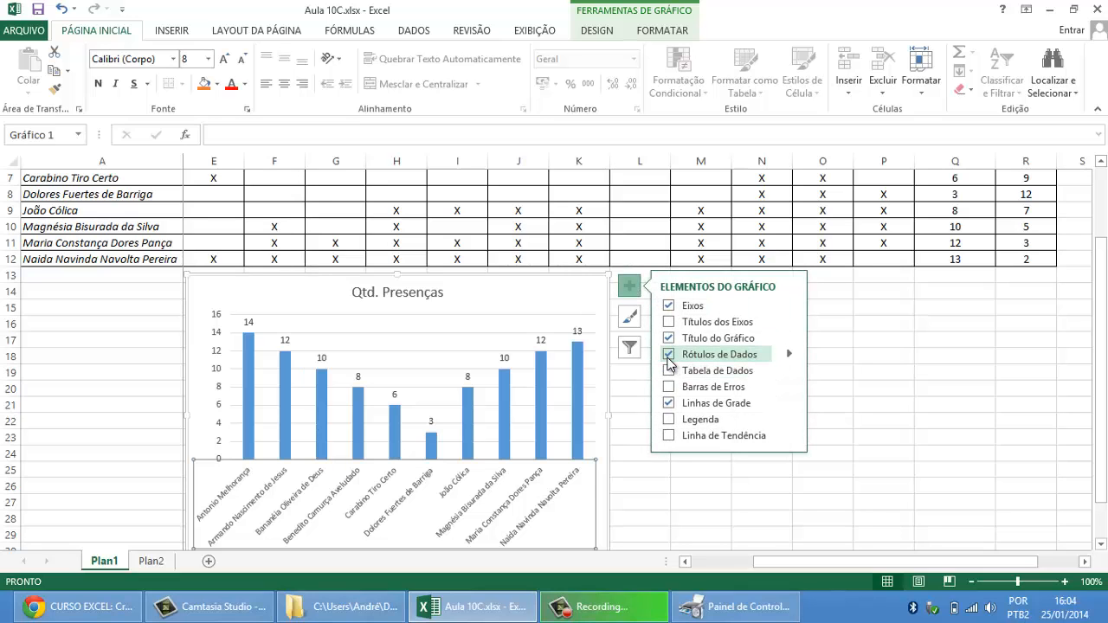
click(885, 341)
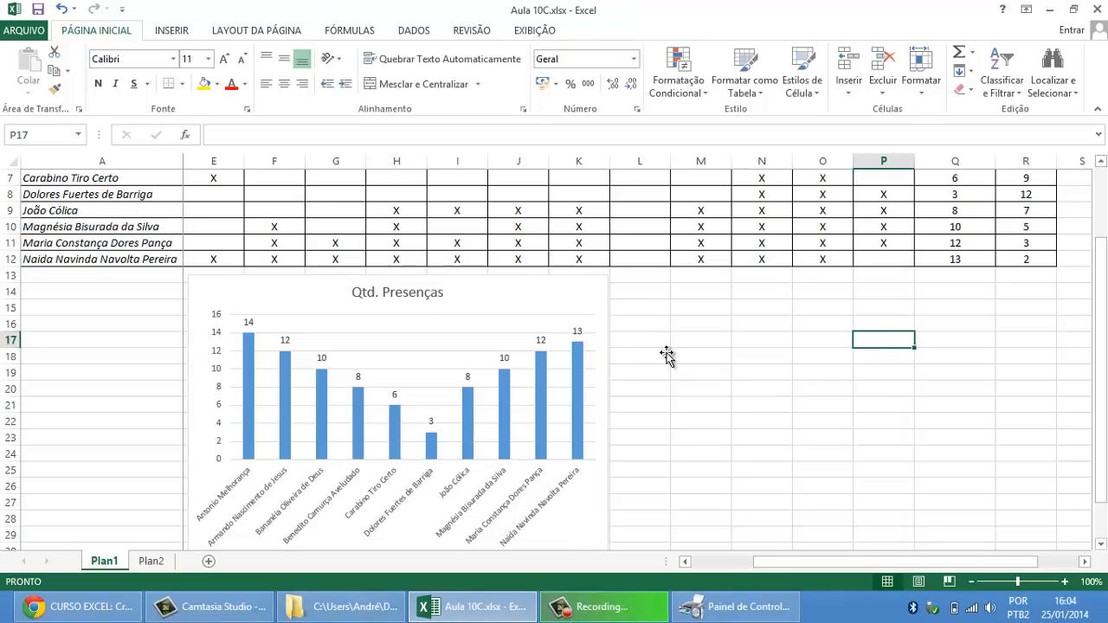
scroll(554, 355, up, 2)
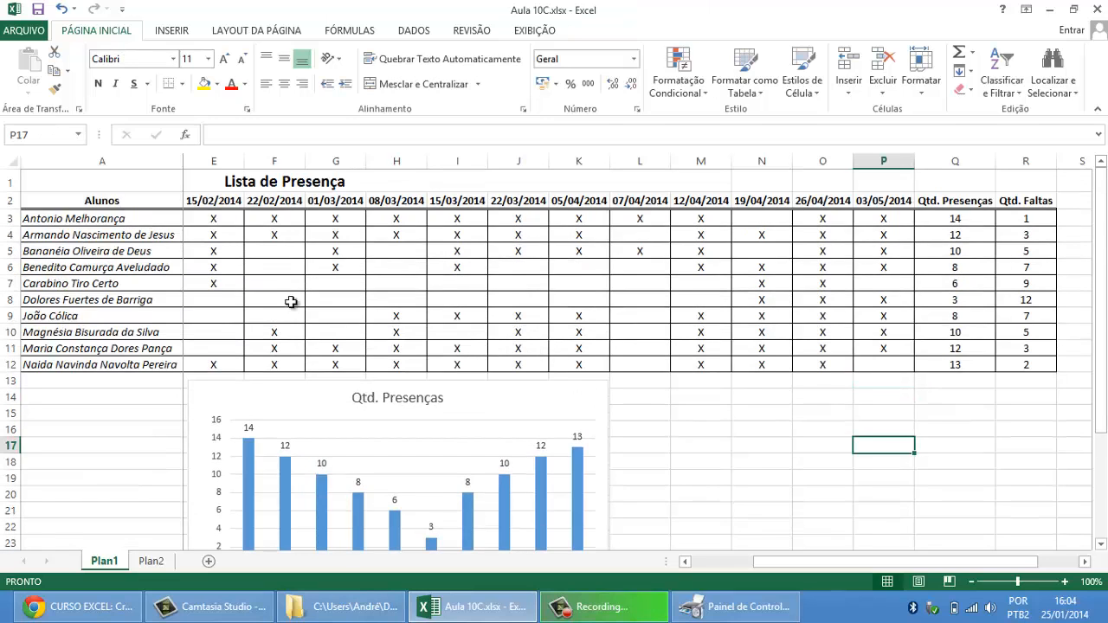
drag(86, 201, 97, 360)
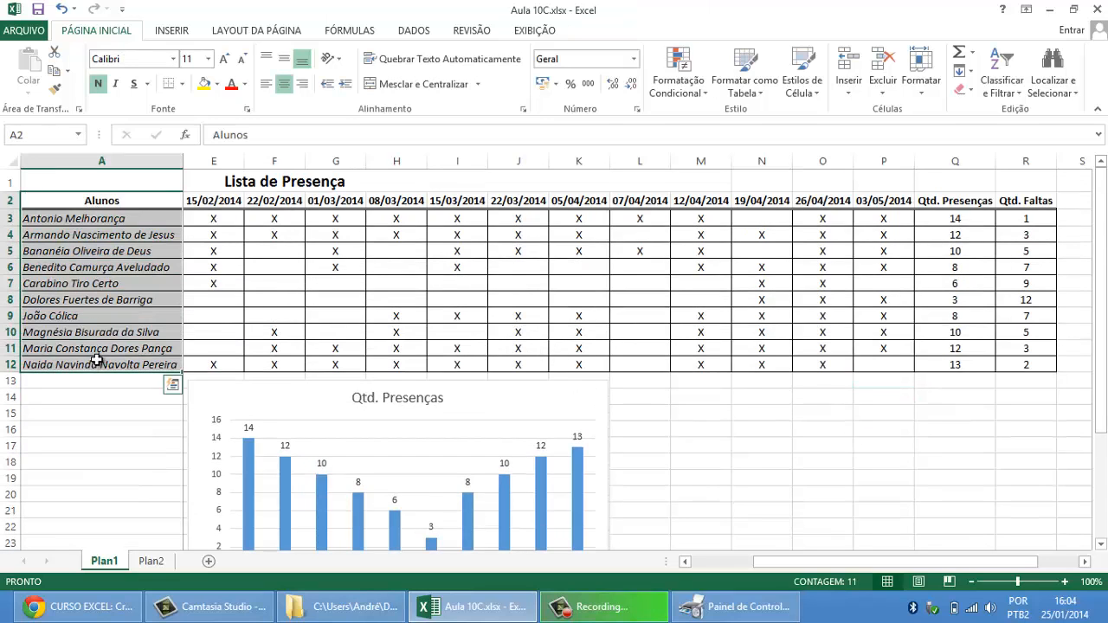
drag(1041, 199, 1036, 364)
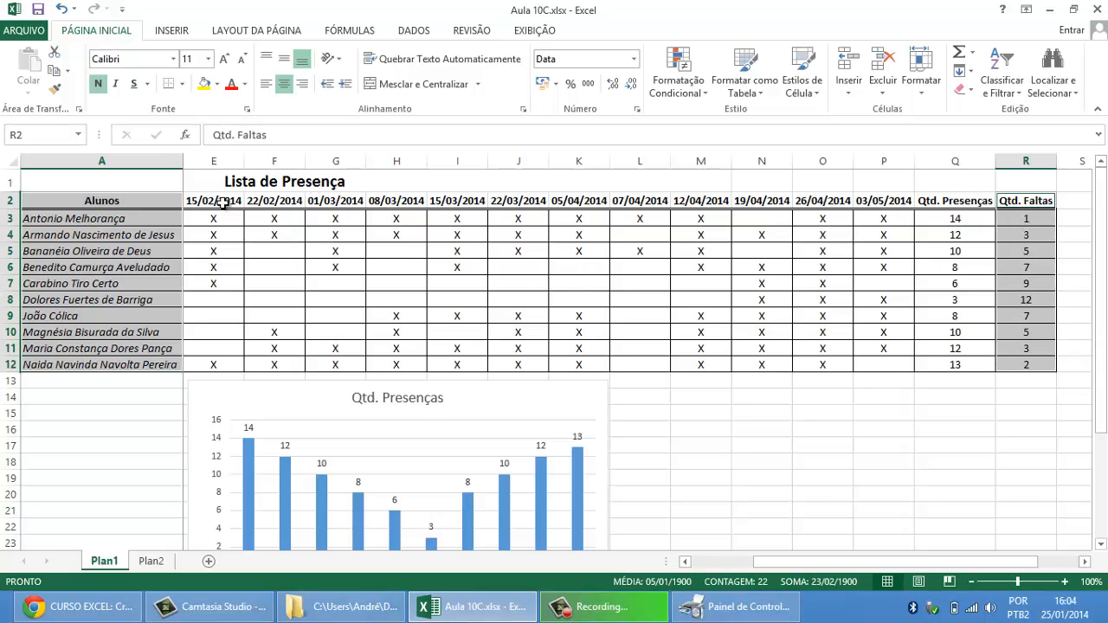
click(767, 417)
Step: Delete the Qtd. Presenças chart from the sheet
click(600, 398)
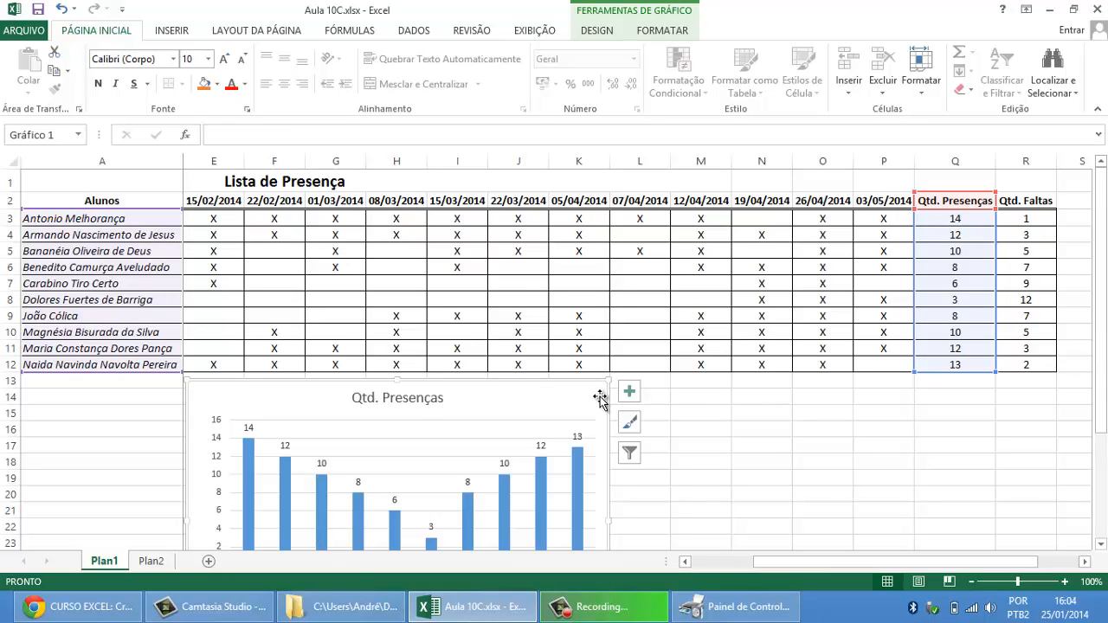
key(Delete)
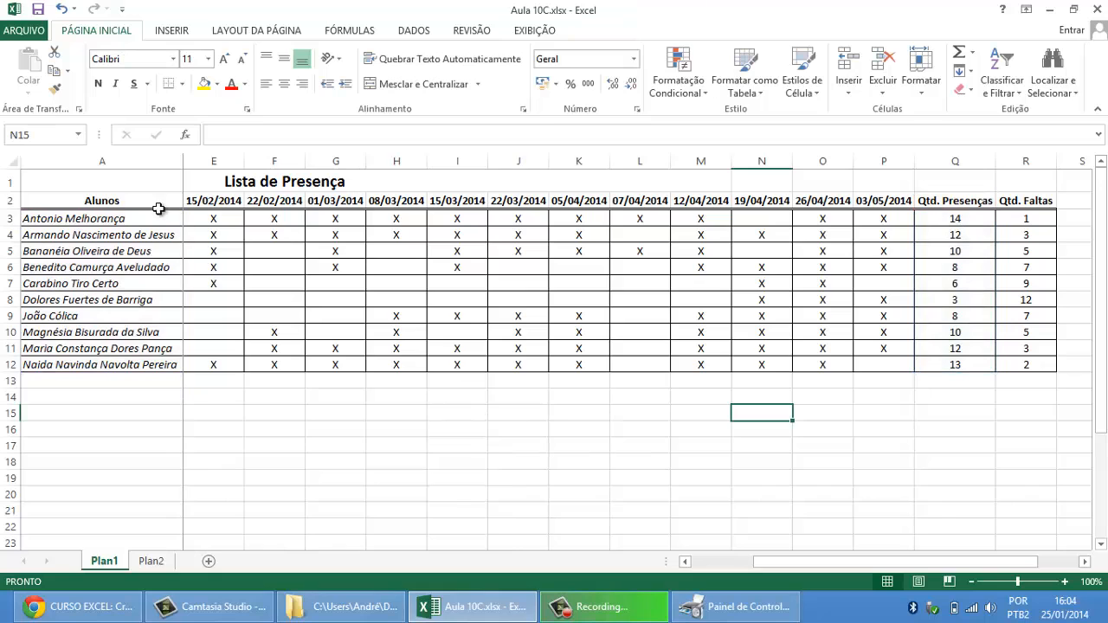
Step: Insert a 2D clustered column chart from the names in A2:A12 and the Qtd. Presenças and Qtd. Faltas values in Q2:R12
drag(153, 208, 159, 363)
drag(953, 202, 1029, 365)
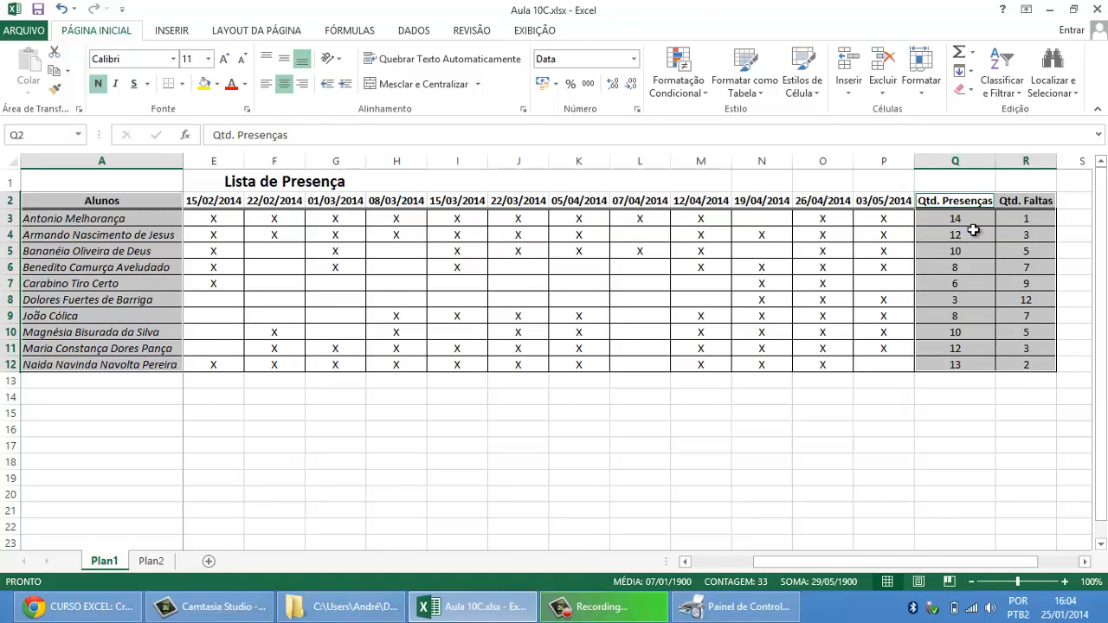
click(174, 28)
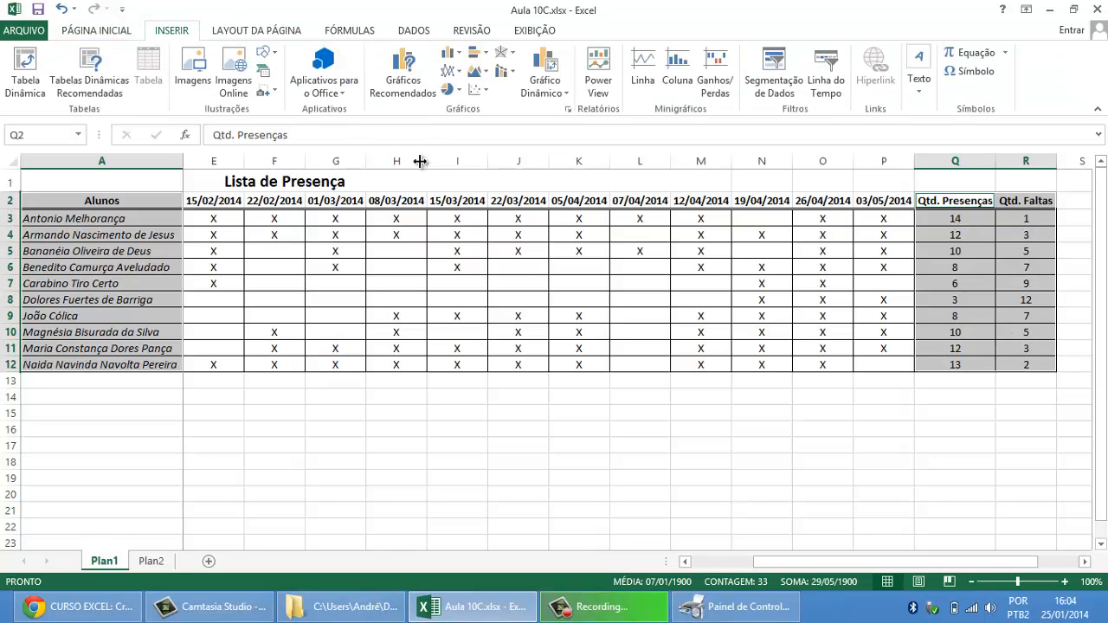
click(463, 58)
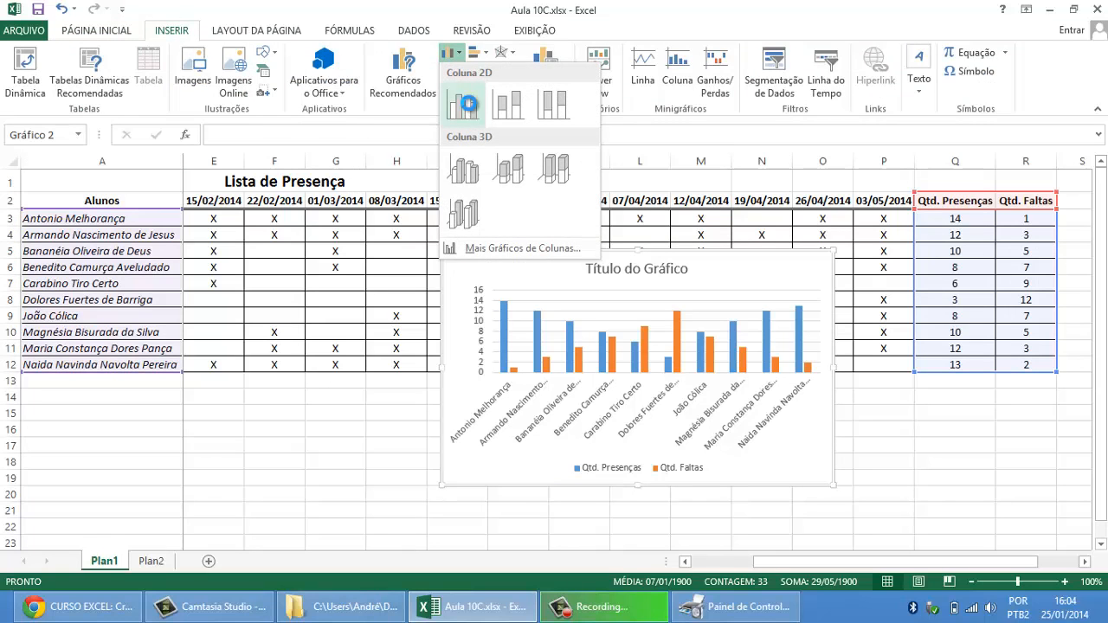
click(463, 104)
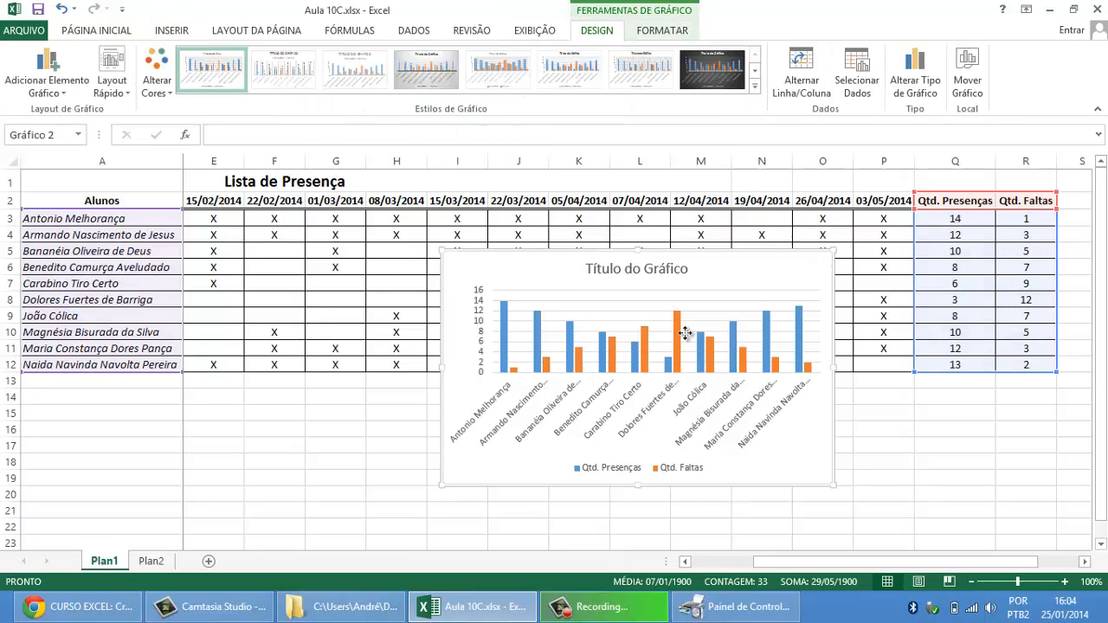
Step: Move the presences and absences chart below the table, make it taller, and widen it to span columns E to R
drag(793, 250, 541, 378)
scroll(832, 203, down, 4)
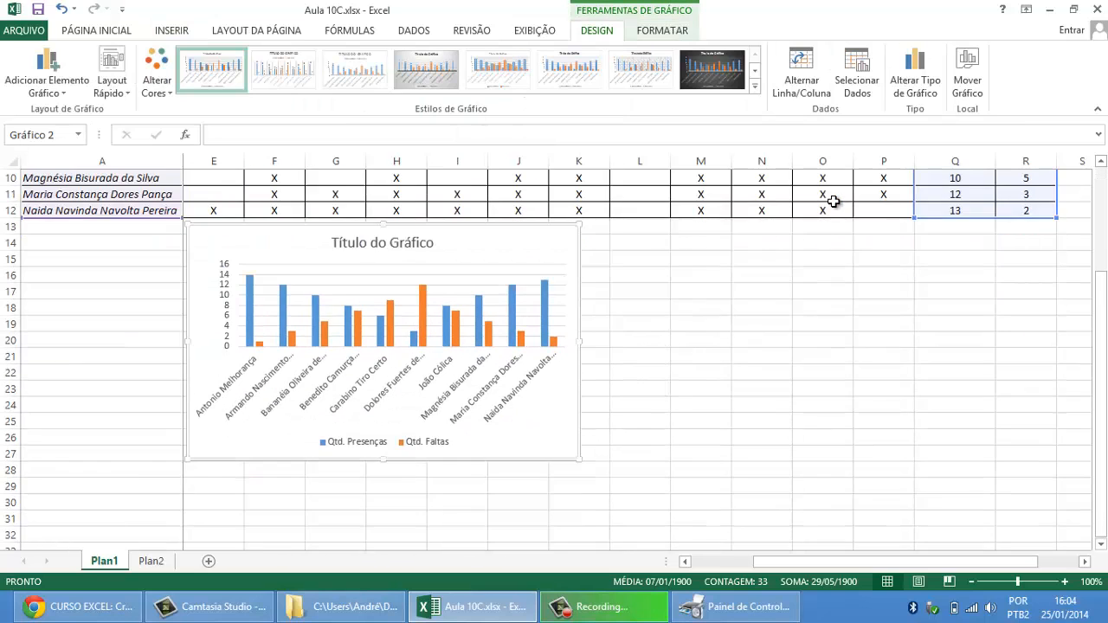
drag(578, 408, 594, 457)
scroll(779, 418, up, 1)
scroll(780, 418, up, 1)
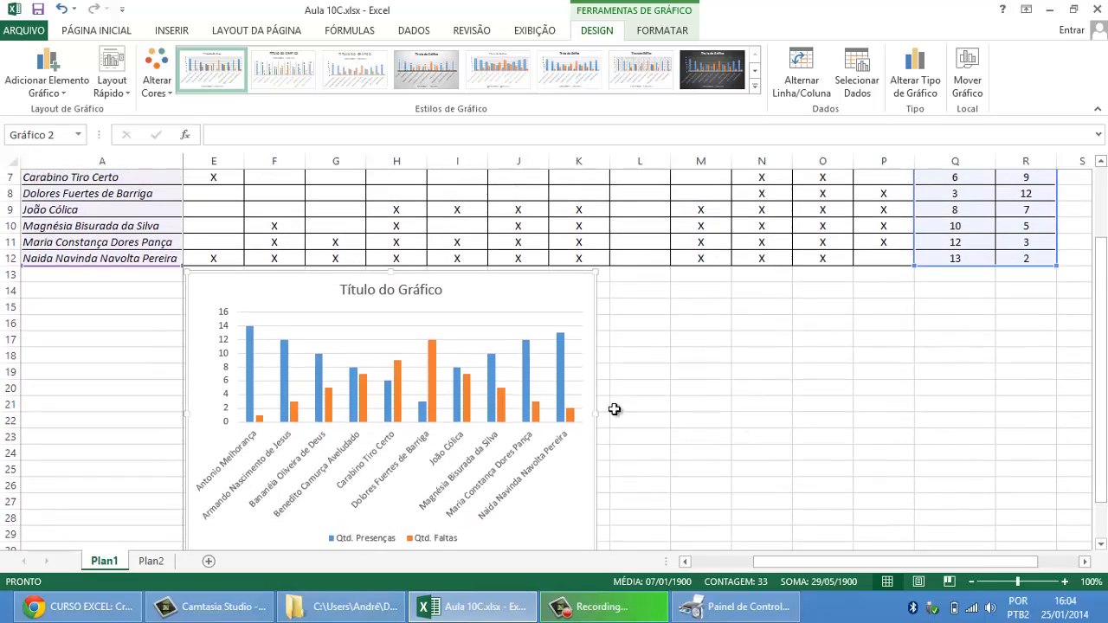
drag(595, 415, 1055, 424)
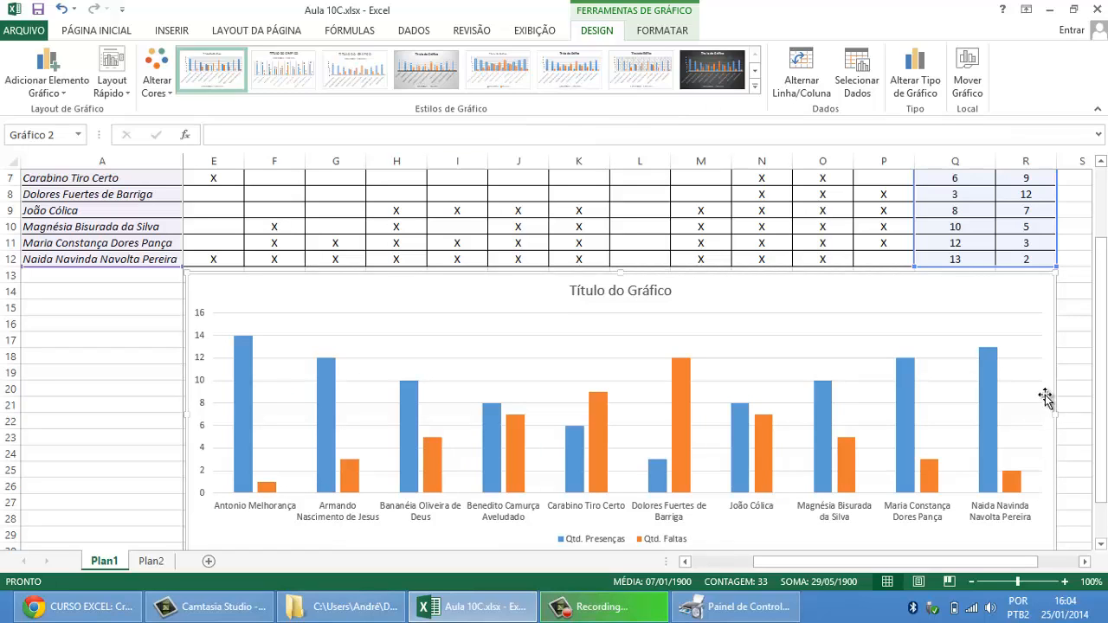
Step: Add data labels to the presences and absences columns of the chart
click(1079, 282)
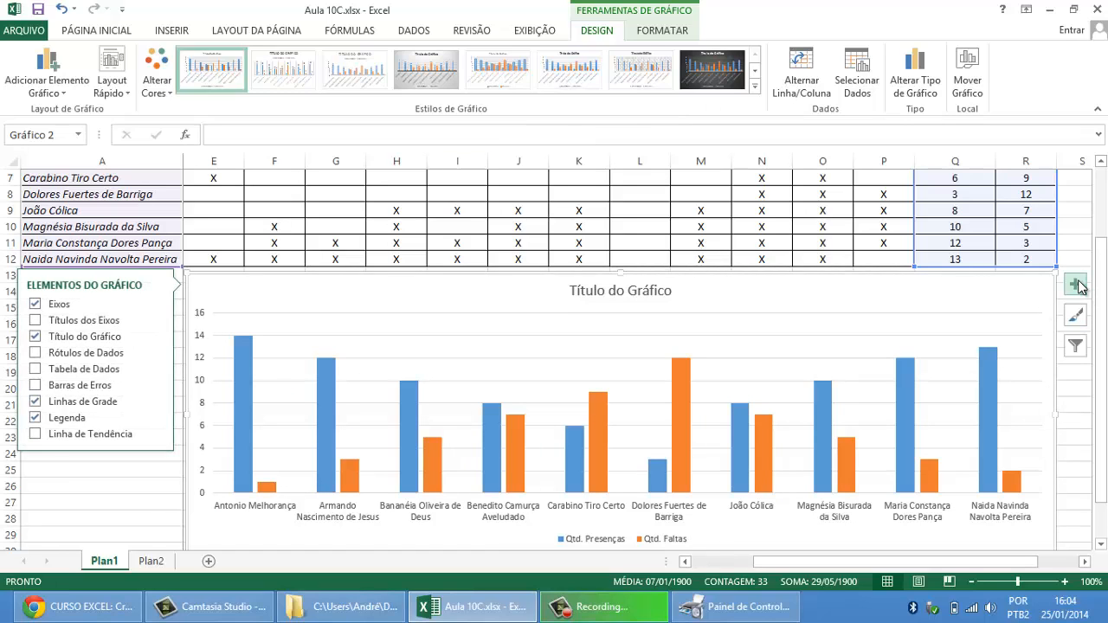
click(36, 353)
click(103, 516)
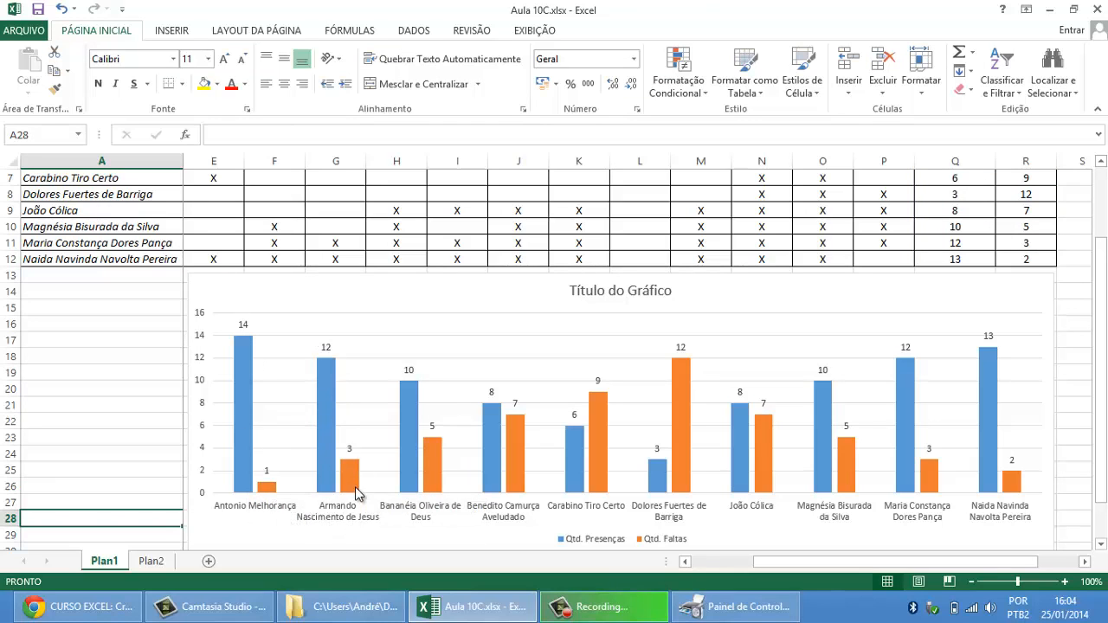
mouse_move(360, 491)
mouse_move(678, 444)
scroll(680, 451, up, 1)
scroll(681, 451, up, 2)
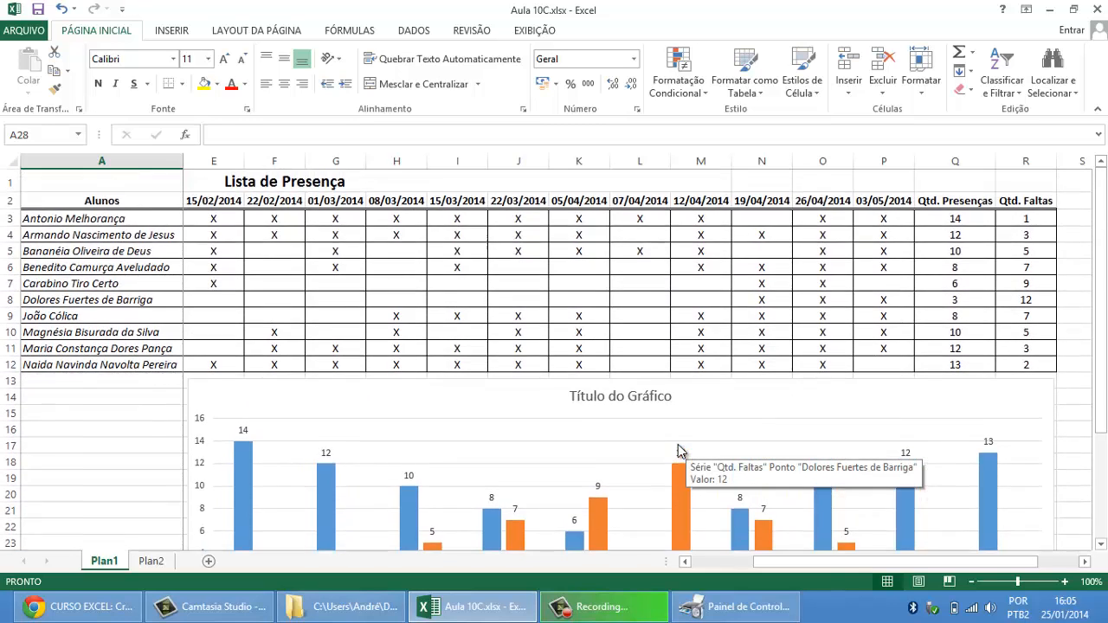
Step: Replace the chart's placeholder title with "Controle de Presenças e Faltas"
scroll(684, 452, down, 2)
click(672, 290)
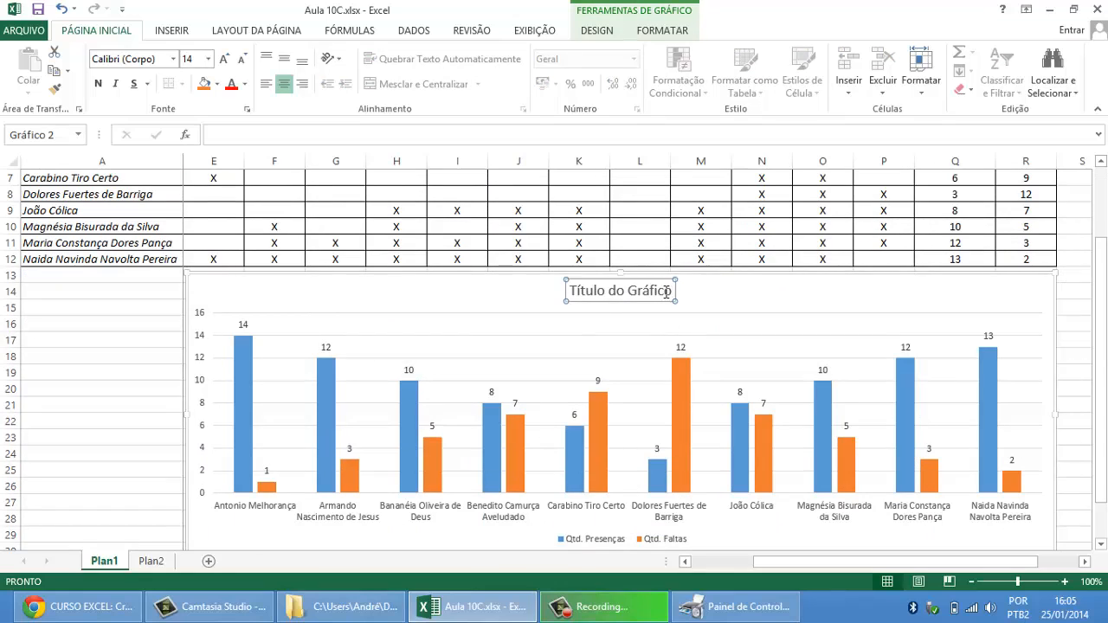
drag(676, 292, 567, 291)
text(CONTROL)
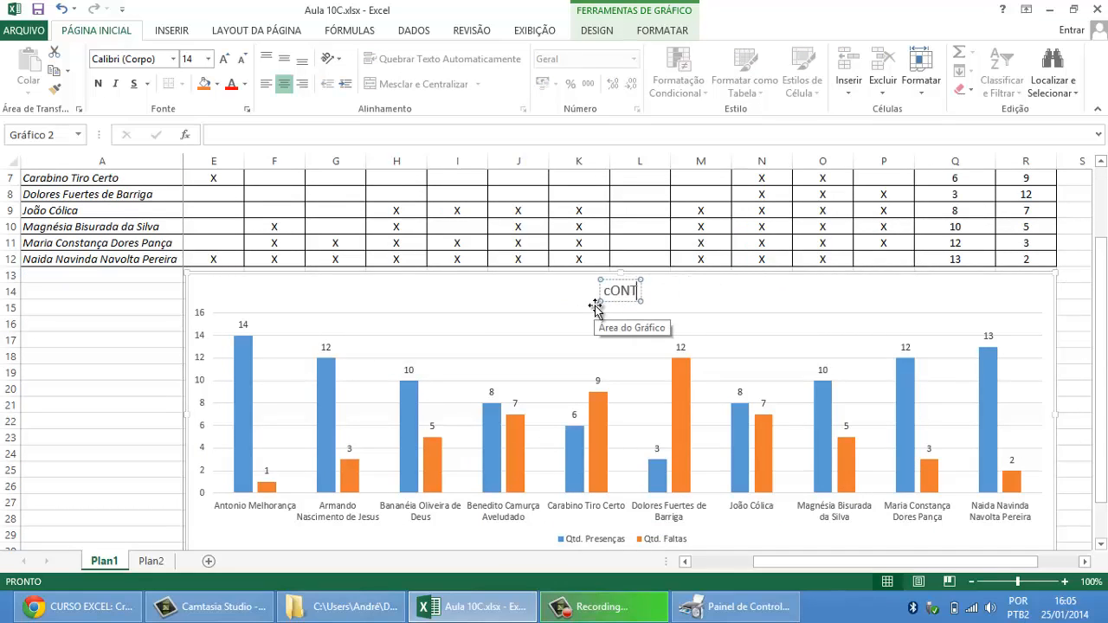
key(BackSpace)
key(BackSpace)
key(BackSpace)
key(BackSpace)
key(BackSpace)
key(BackSpace)
key(BackSpace)
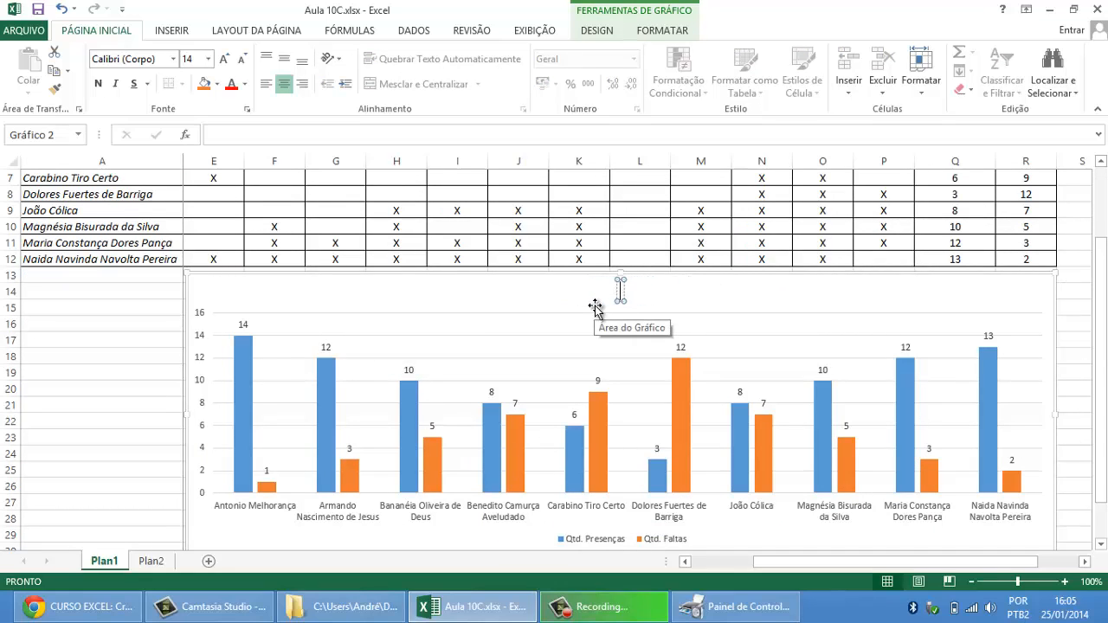
text(Controle de)
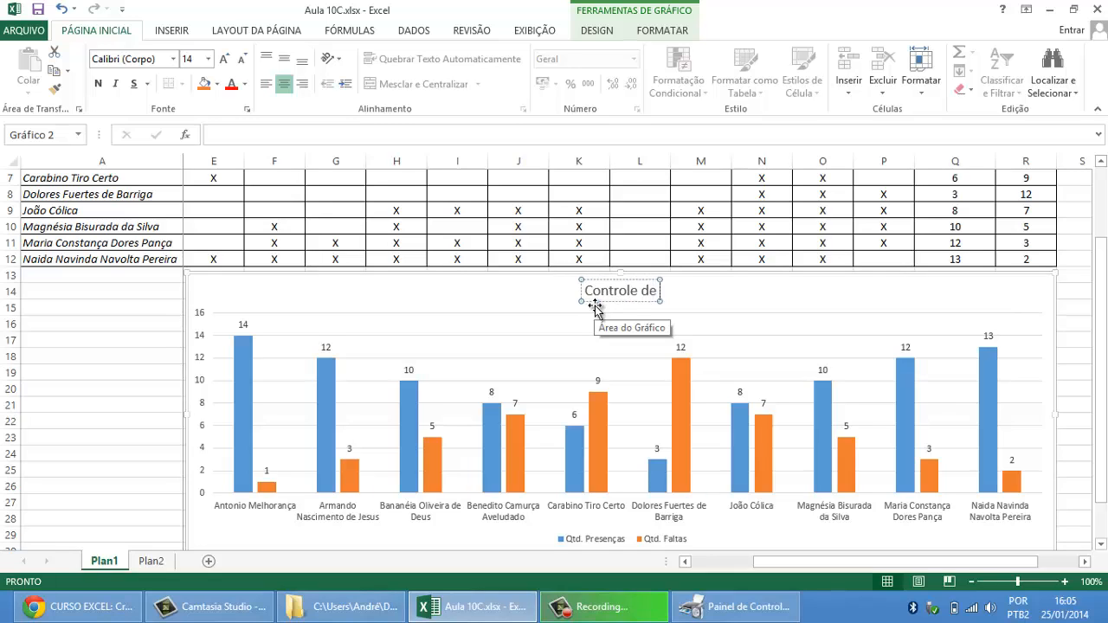
text( Presenças e)
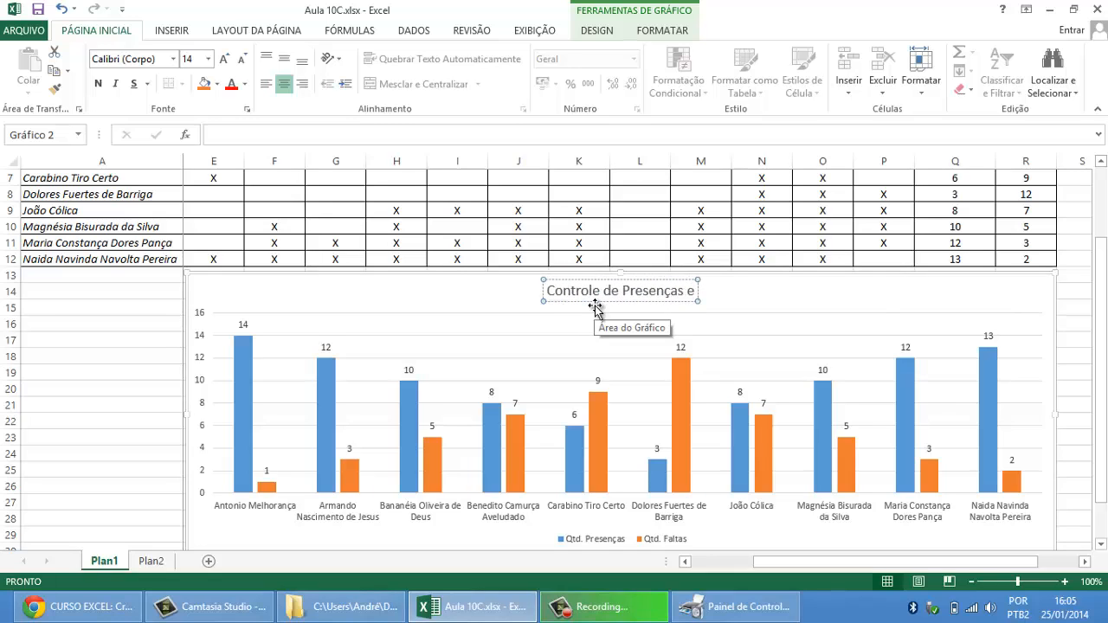
text( Faltas)
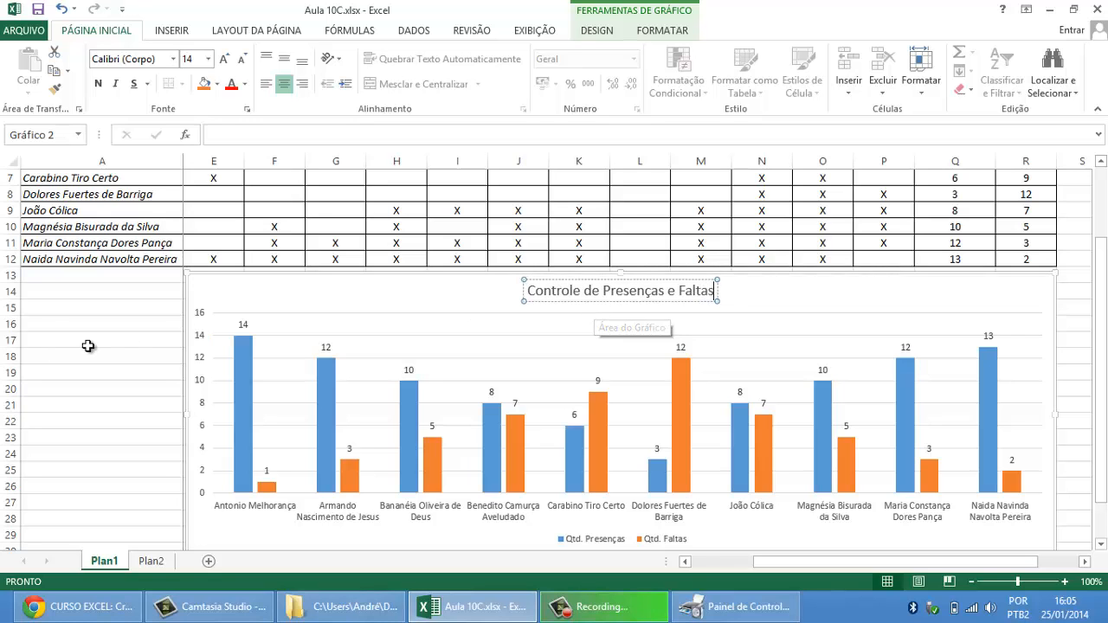
click(173, 343)
scroll(222, 337, up, 2)
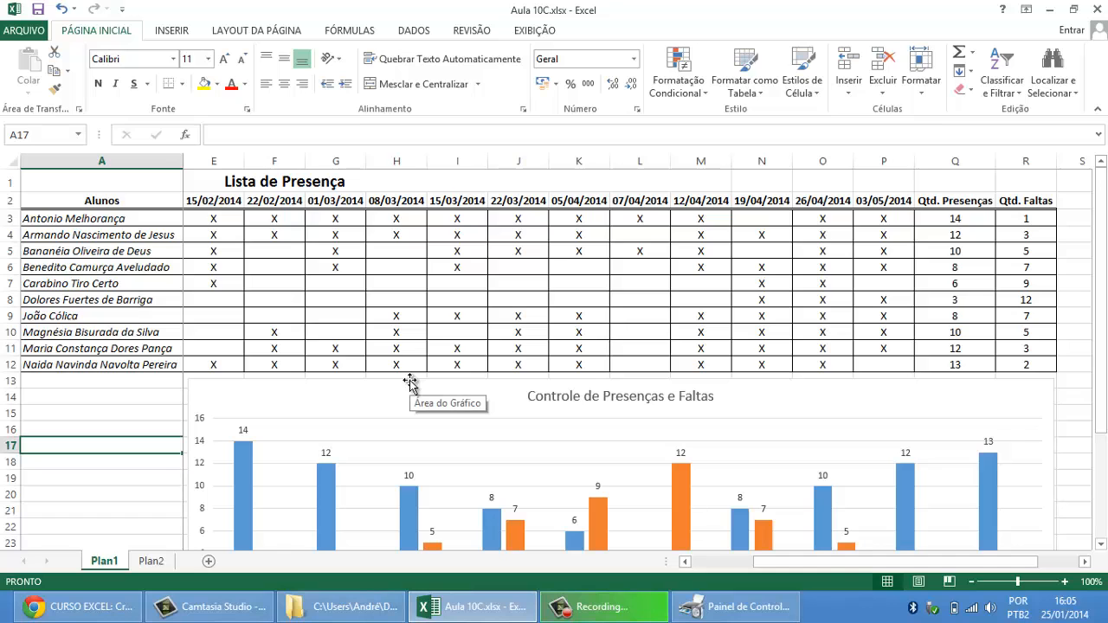
Step: Switch to Chrome, highlight the 4ª Aula topics in the course schedule, and return to the Excel workbook
click(83, 606)
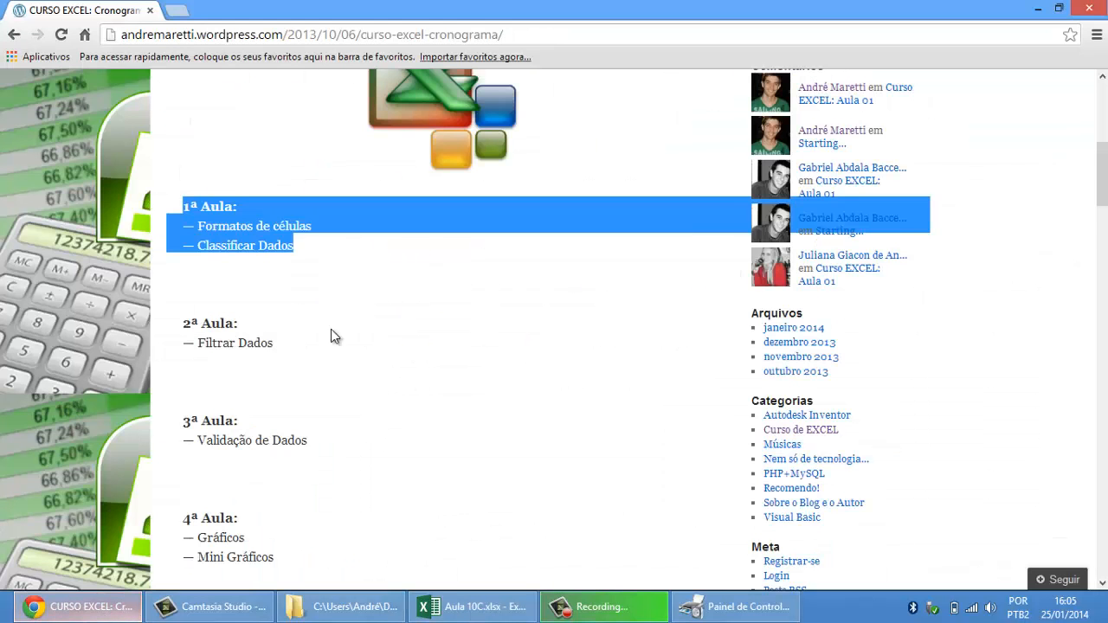
scroll(333, 339, down, 3)
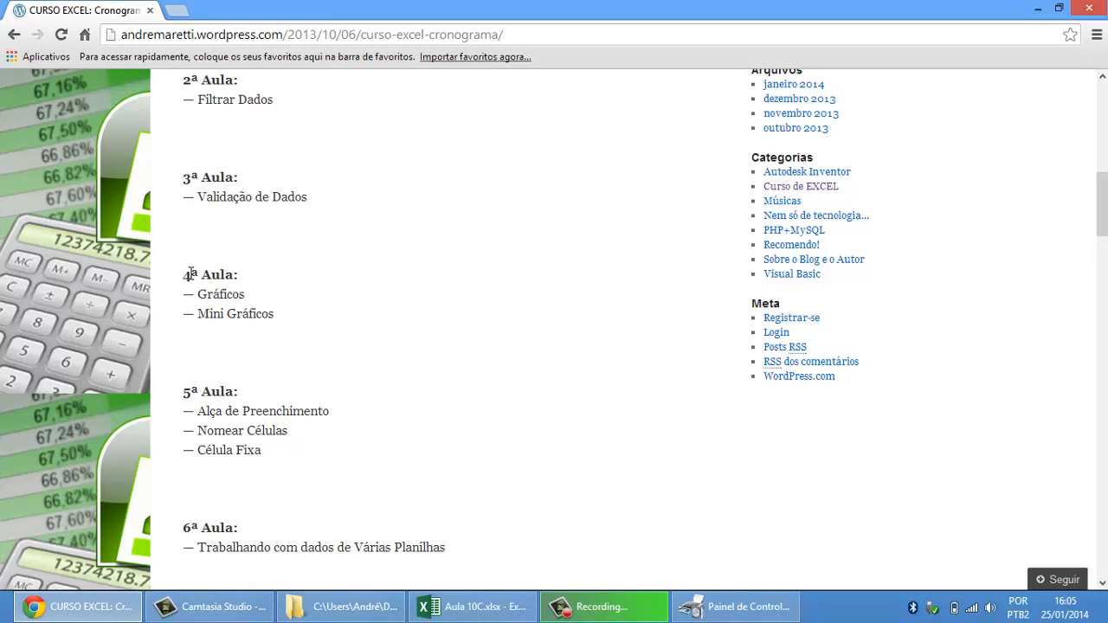
drag(191, 273, 277, 311)
click(490, 609)
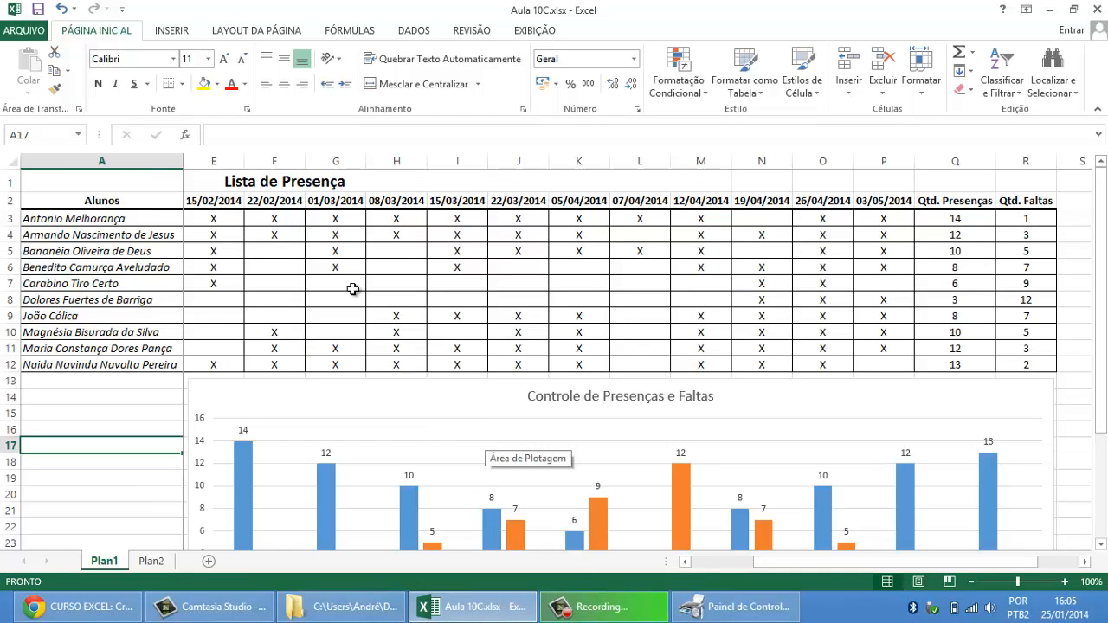
Step: Sort the attendance table A2:R12 by Qtd. Presenças in the order Do Maior para o Menor
click(255, 265)
key(Left)
key(Home)
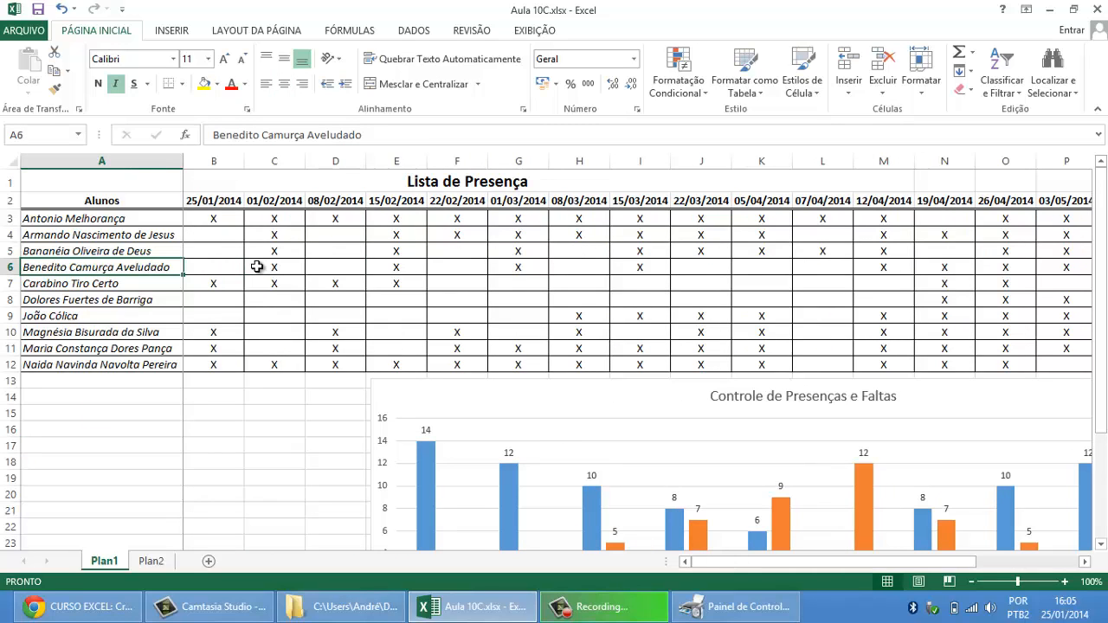
drag(141, 200, 978, 364)
click(1002, 82)
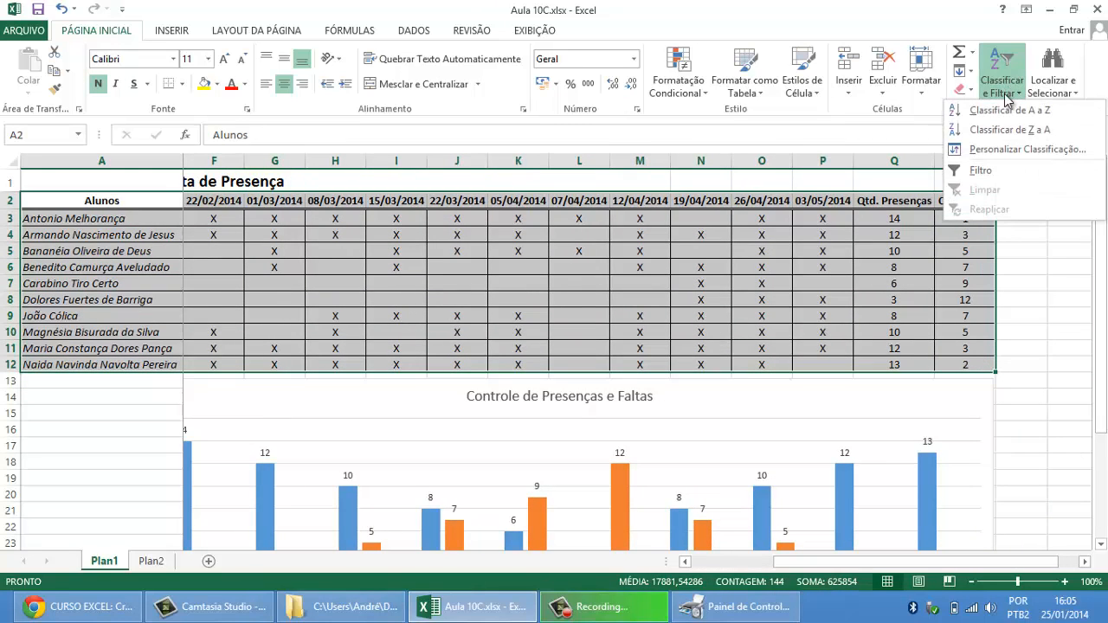
click(1012, 152)
click(455, 267)
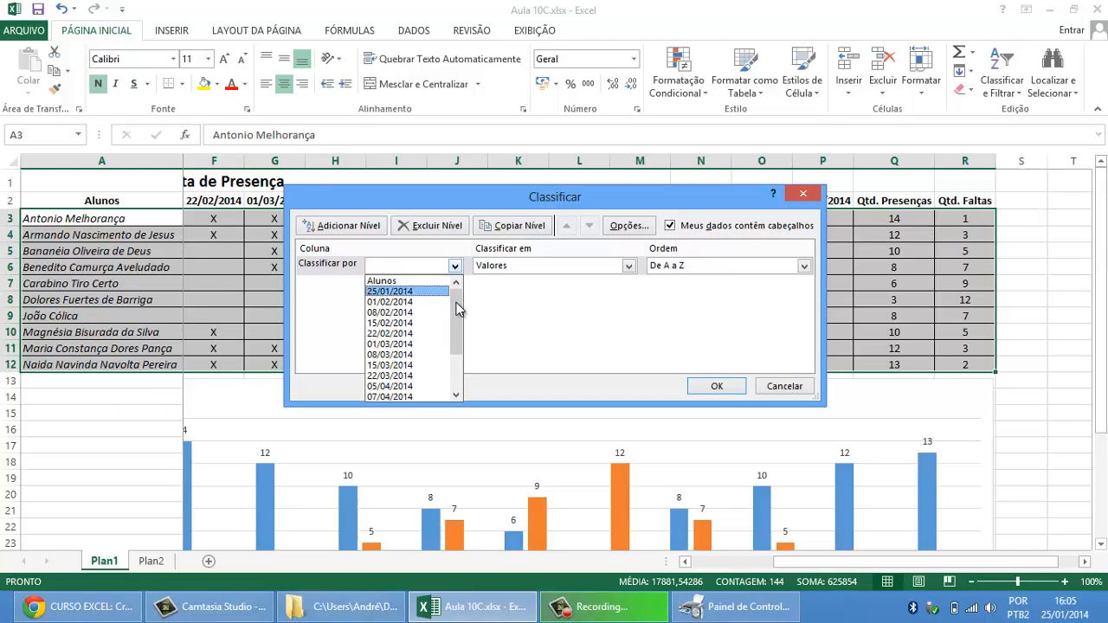
scroll(458, 325, down, 2)
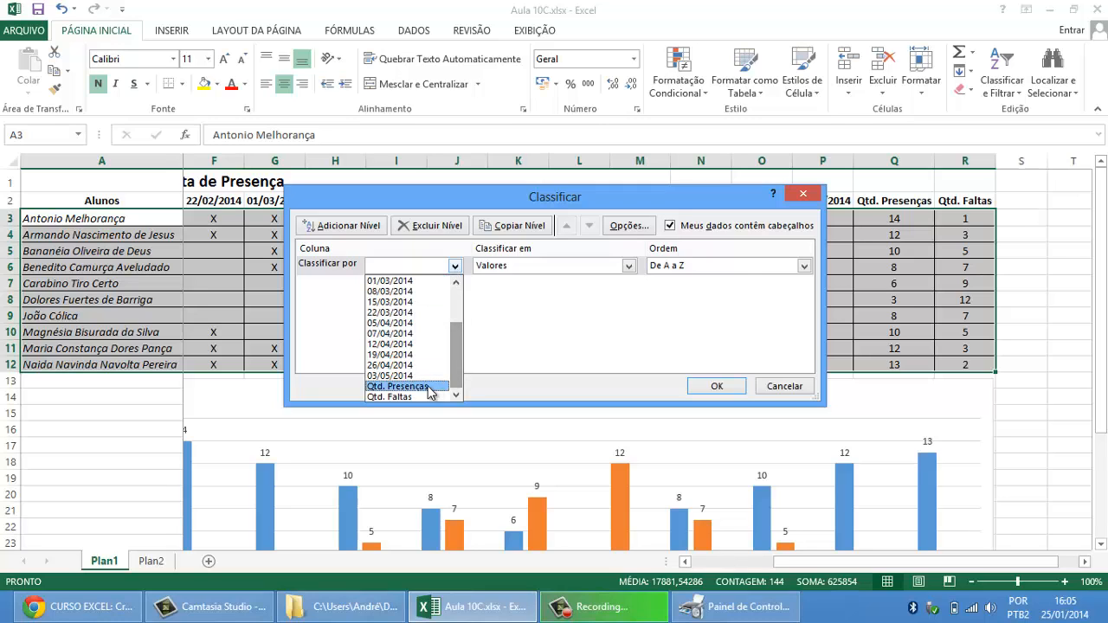
click(430, 387)
click(805, 267)
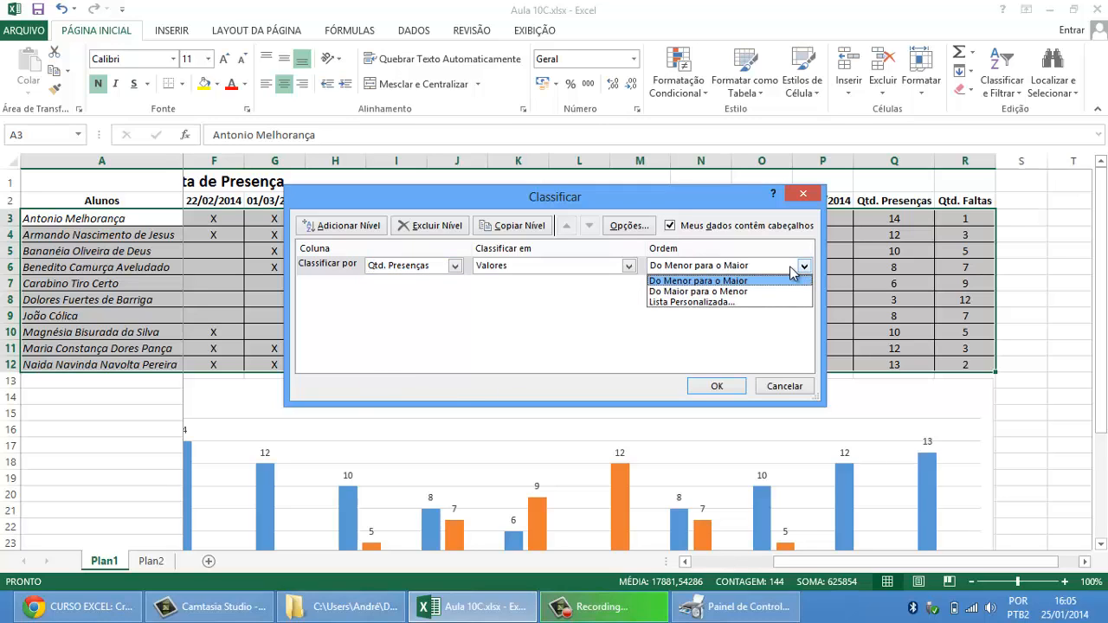
click(693, 292)
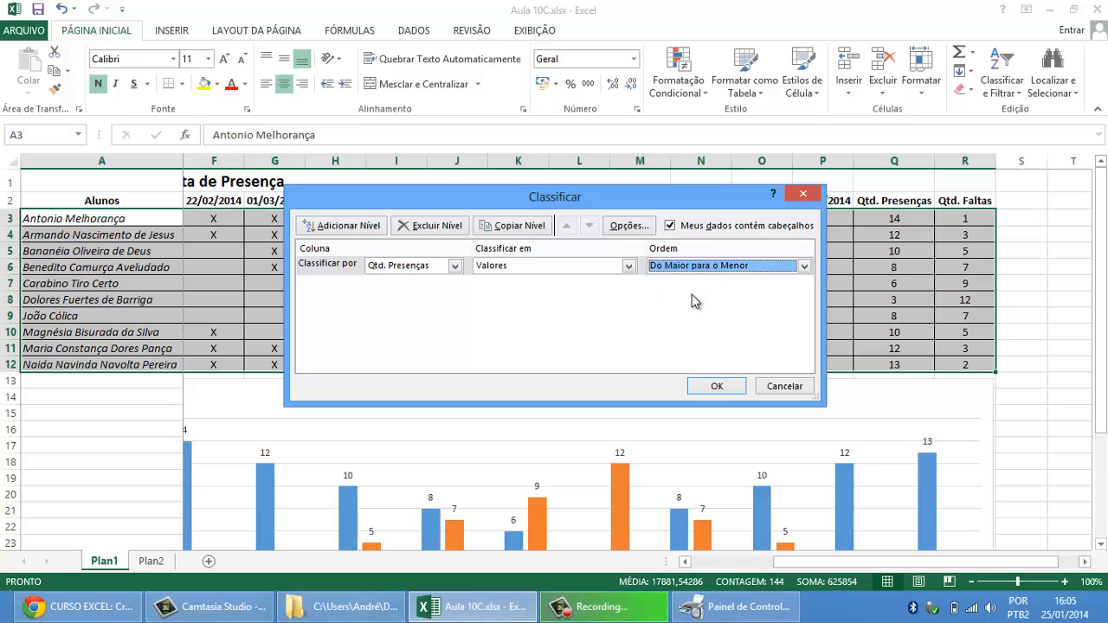
click(718, 386)
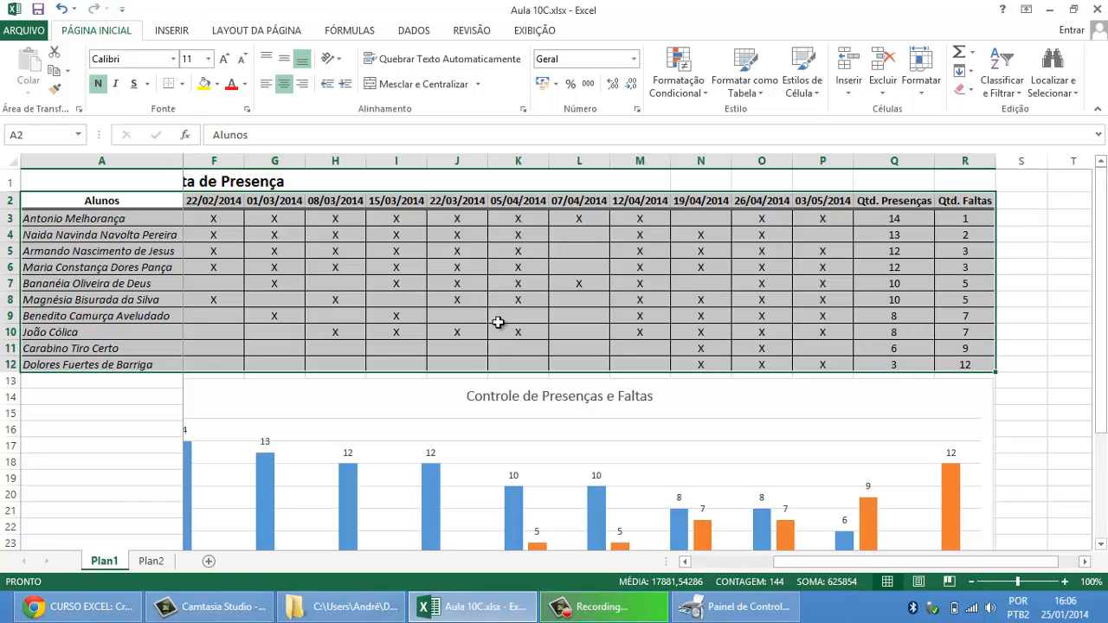
Step: Turn on filters for the date, Qtd. Presenças and Qtd. Faltas columns in B2:R12
click(479, 266)
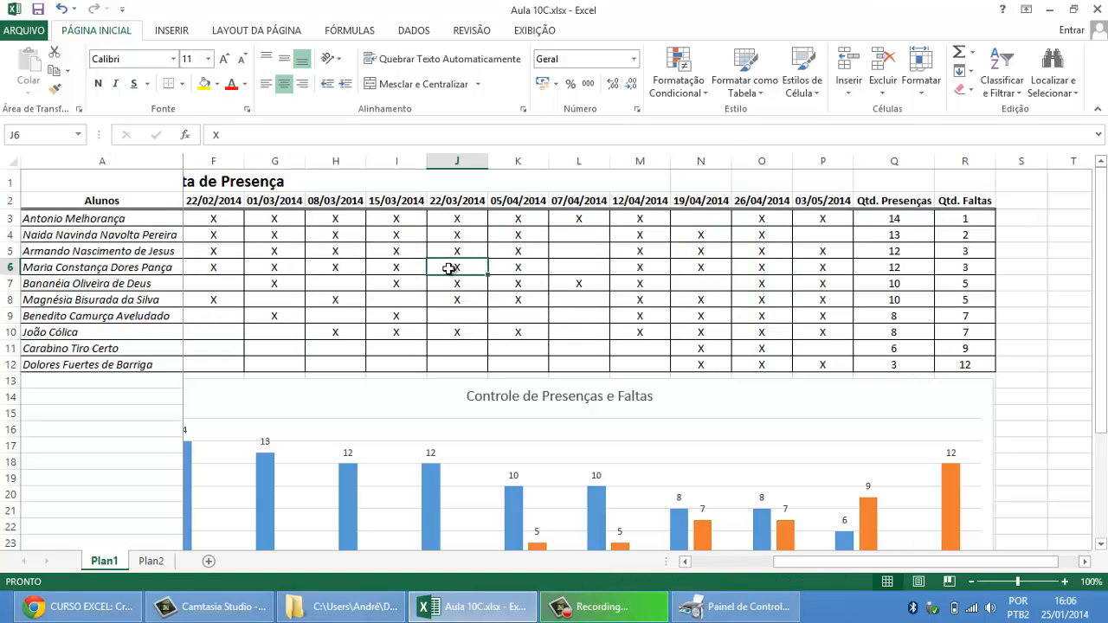
drag(972, 204, 238, 366)
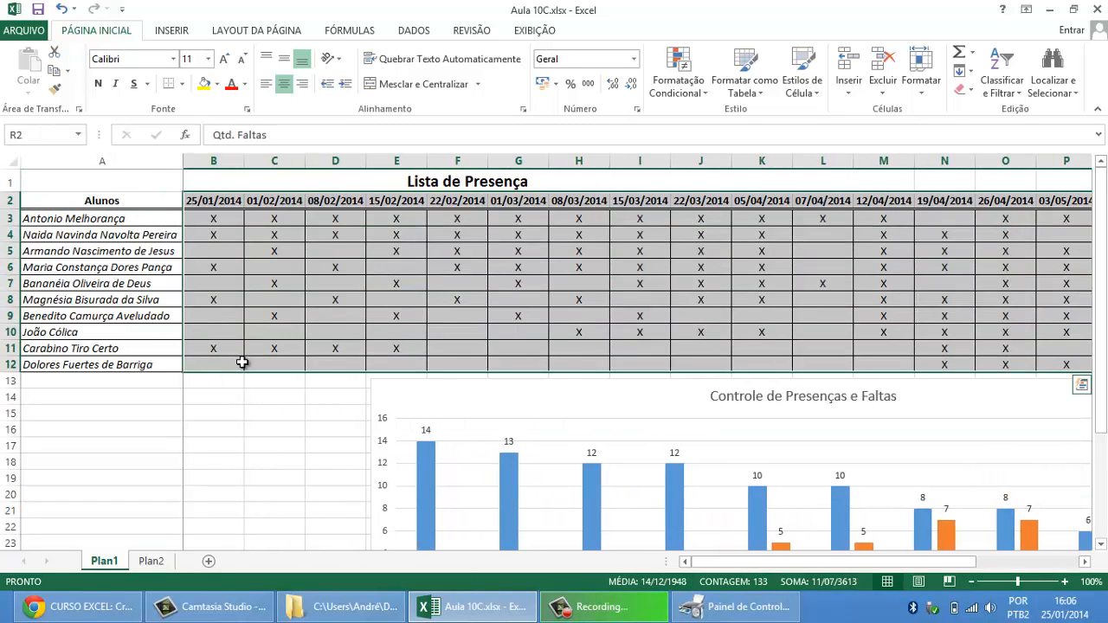
click(1002, 79)
click(961, 171)
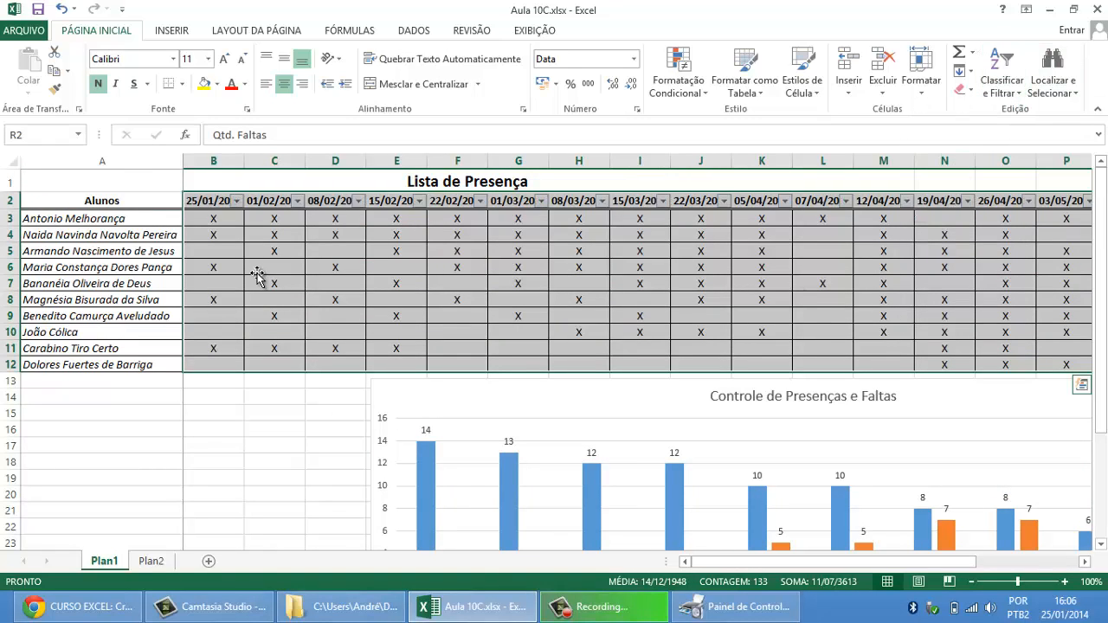
click(260, 275)
Step: Auto-fit the widths of date columns B to P and of total columns Q and R
drag(221, 162, 1082, 161)
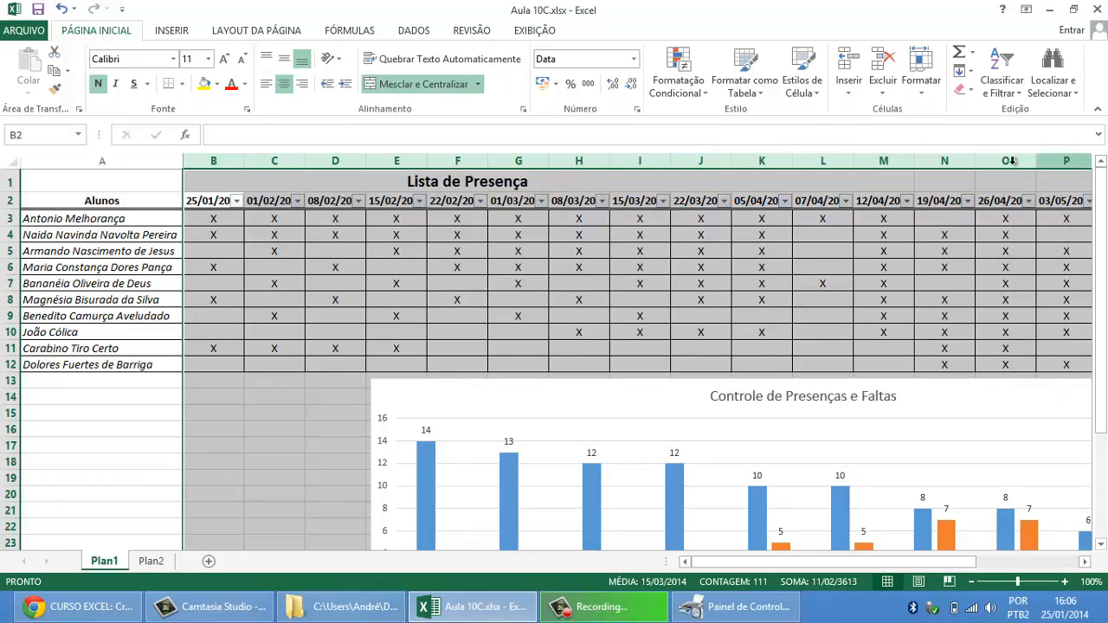
double_click(975, 161)
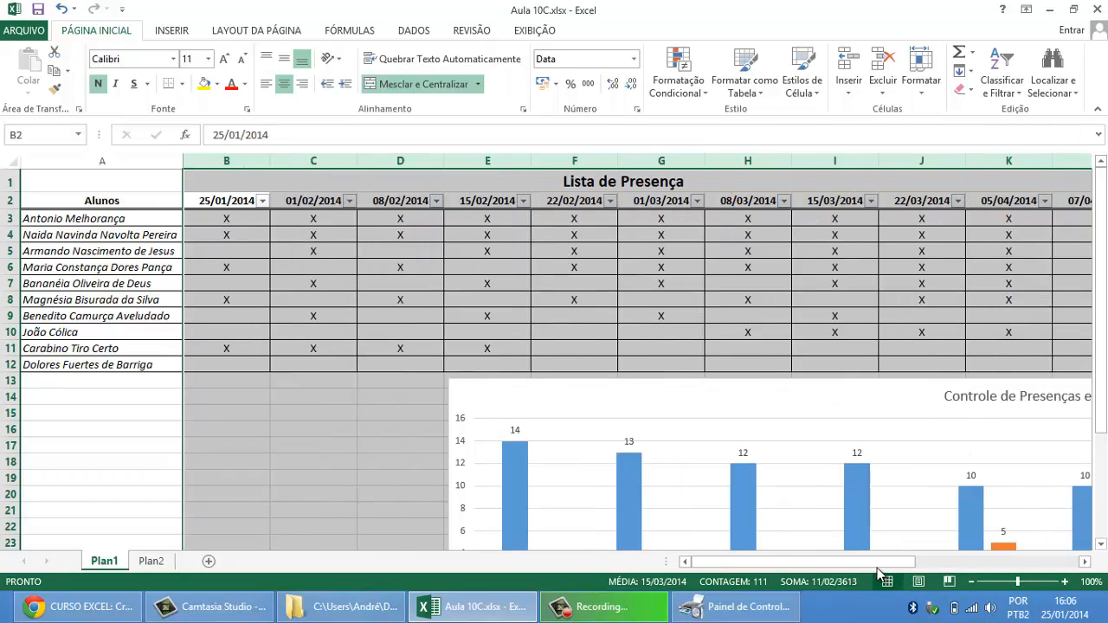
drag(883, 562, 1022, 568)
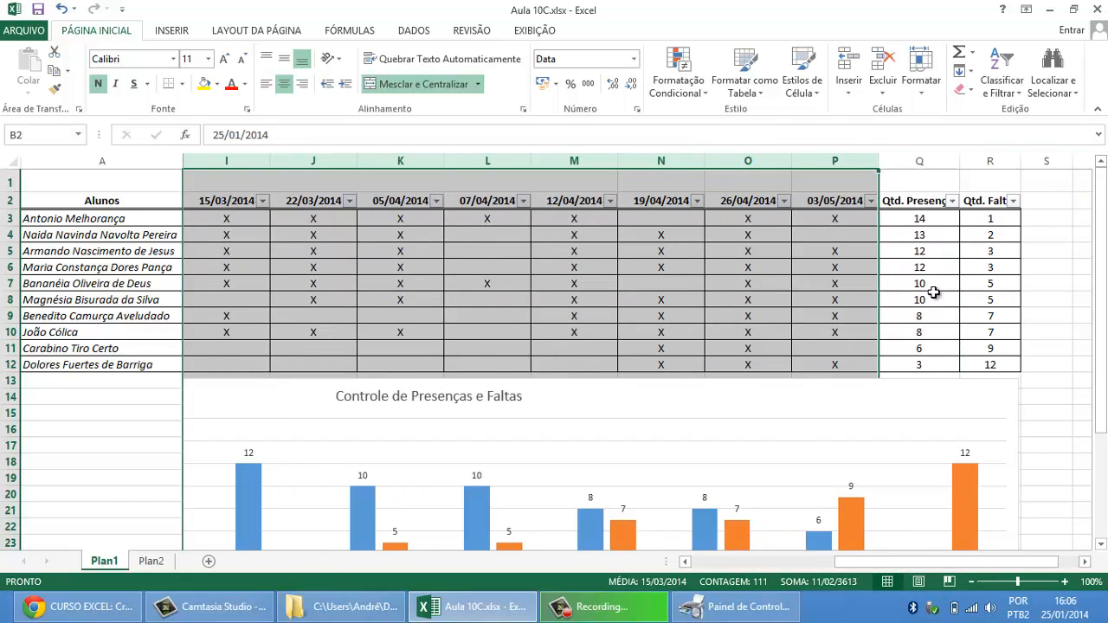
click(919, 283)
drag(920, 161, 964, 160)
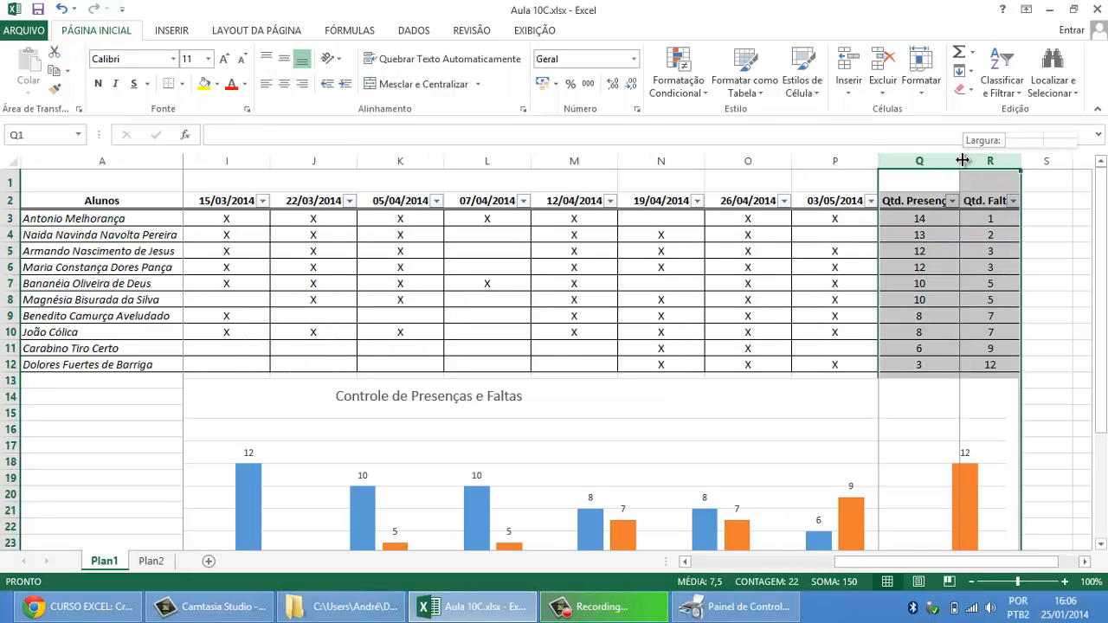
double_click(964, 160)
click(933, 252)
Step: Move the Controle de Presenças e Faltas chart so it starts at column B, just below the table
drag(918, 567, 775, 567)
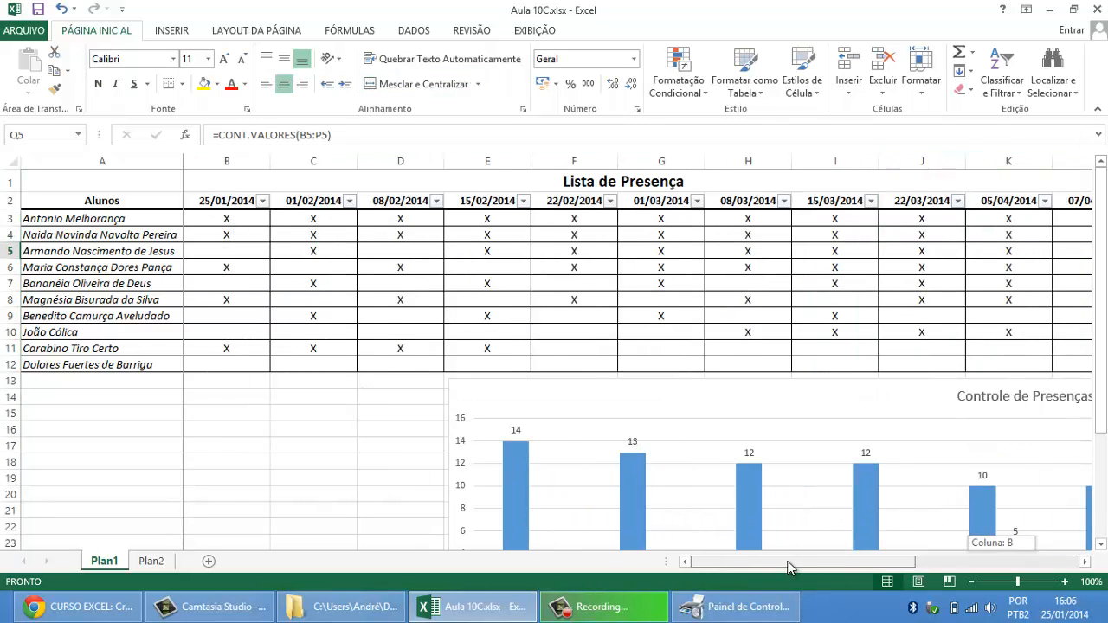
drag(477, 389, 218, 389)
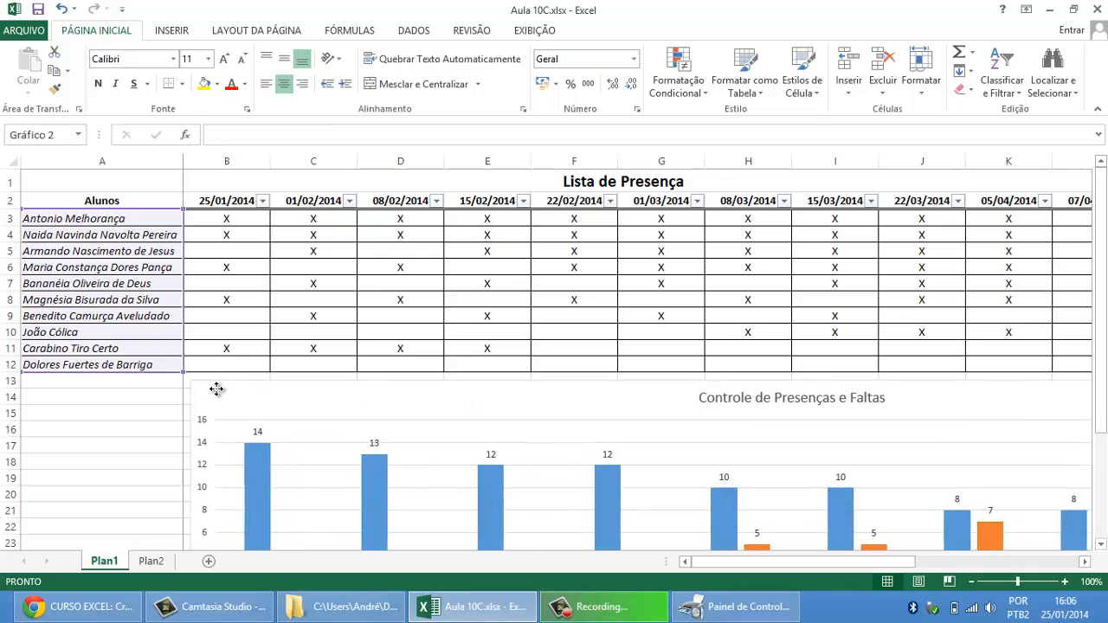
click(227, 286)
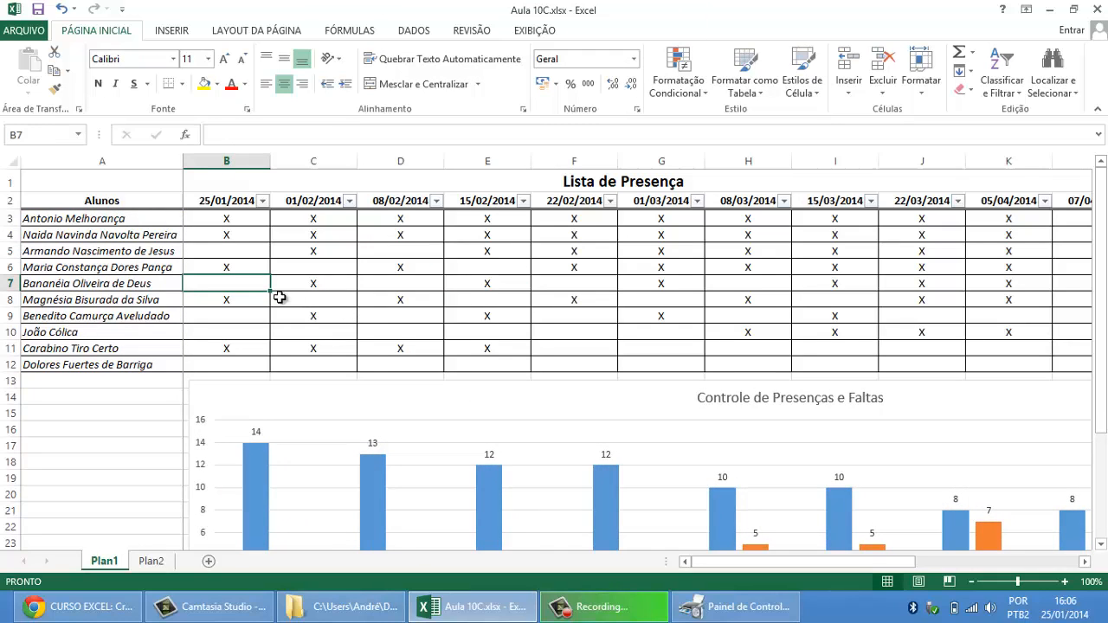
Step: Filter the 25/01/2014 column to X only, excluding blanks, and select the filtered names with their marks
drag(149, 220, 140, 367)
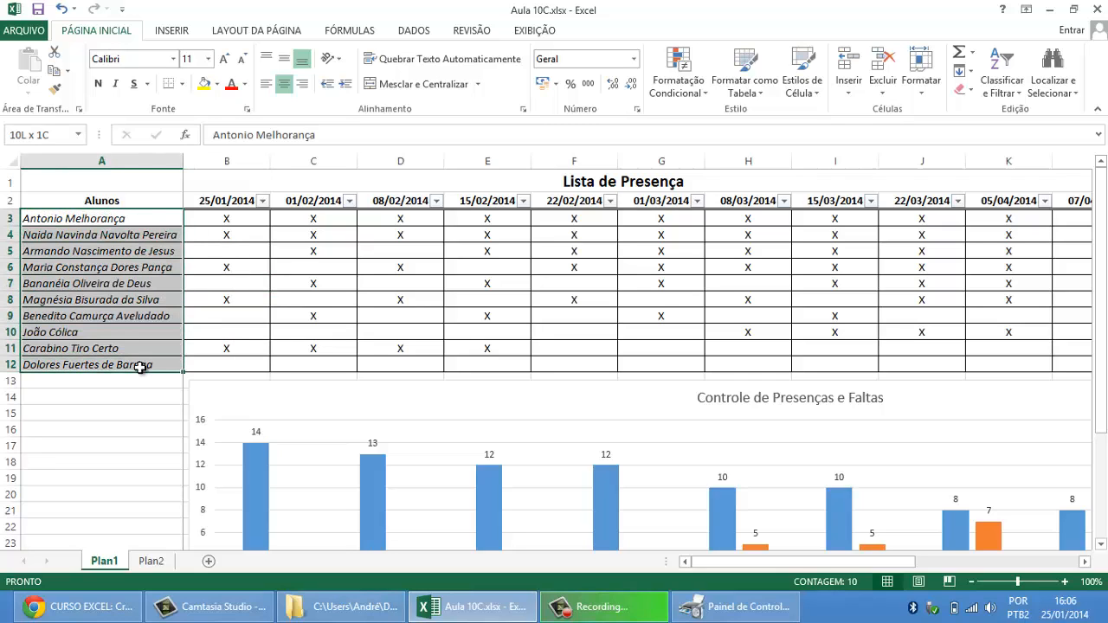
click(167, 237)
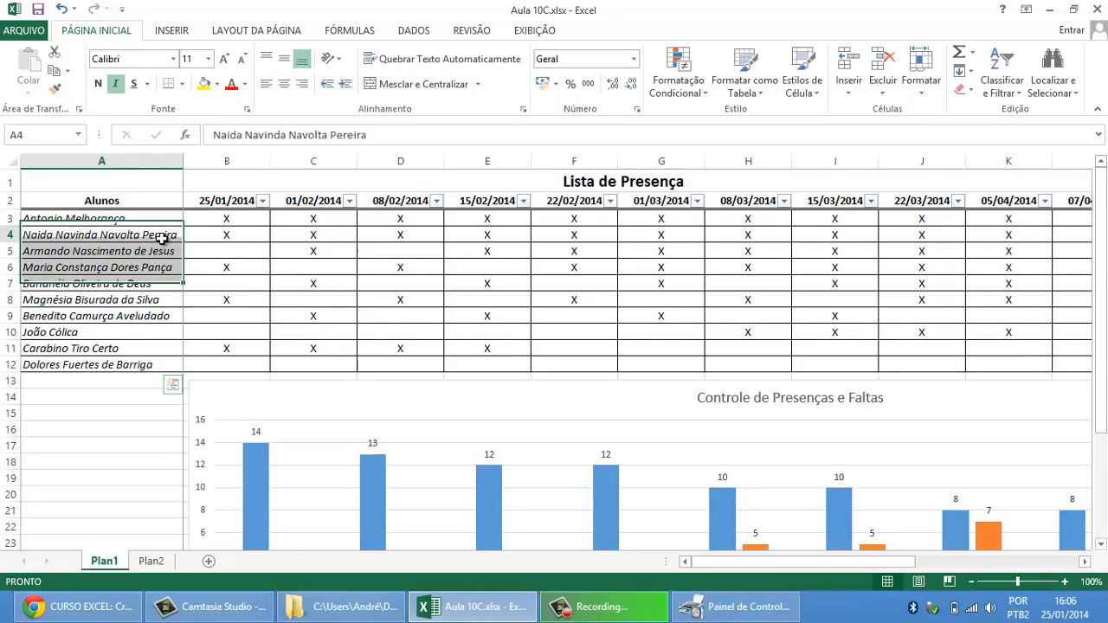
click(263, 202)
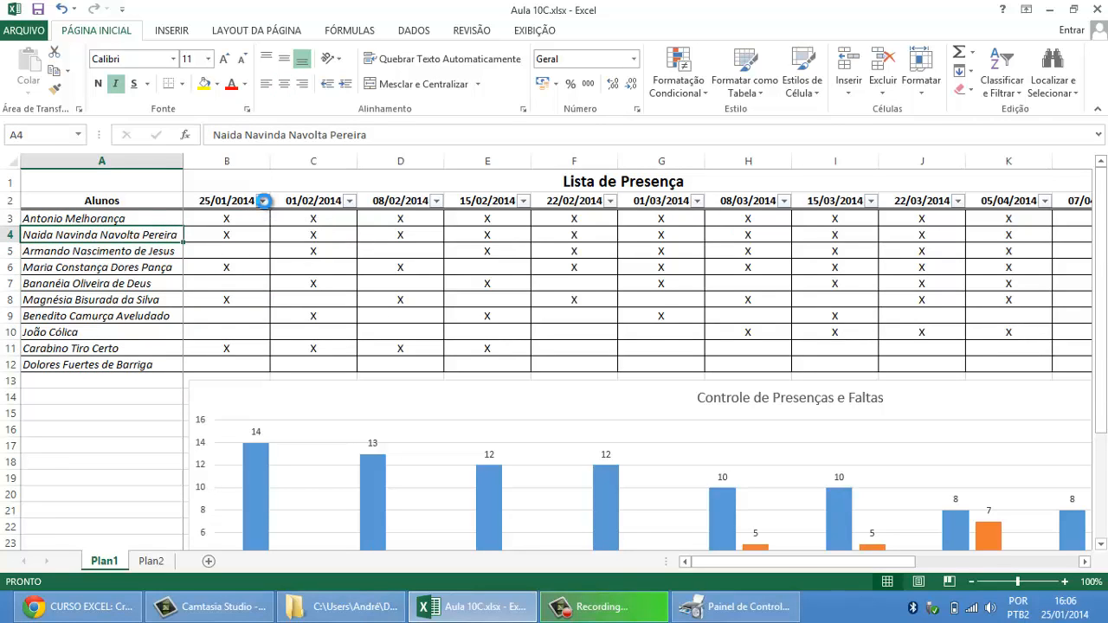
click(108, 385)
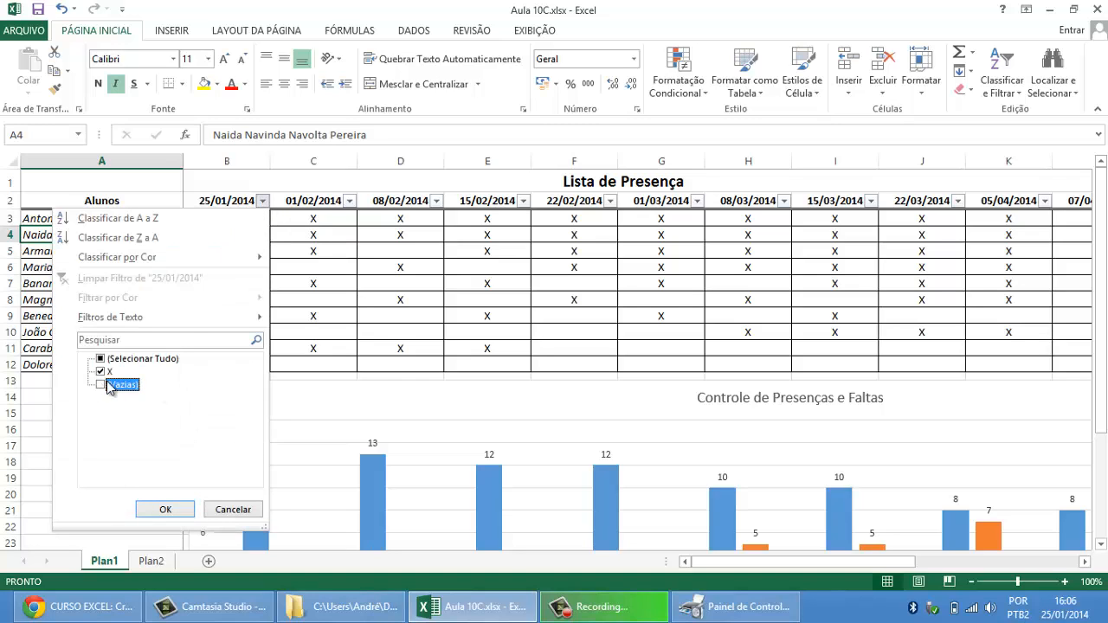
click(165, 510)
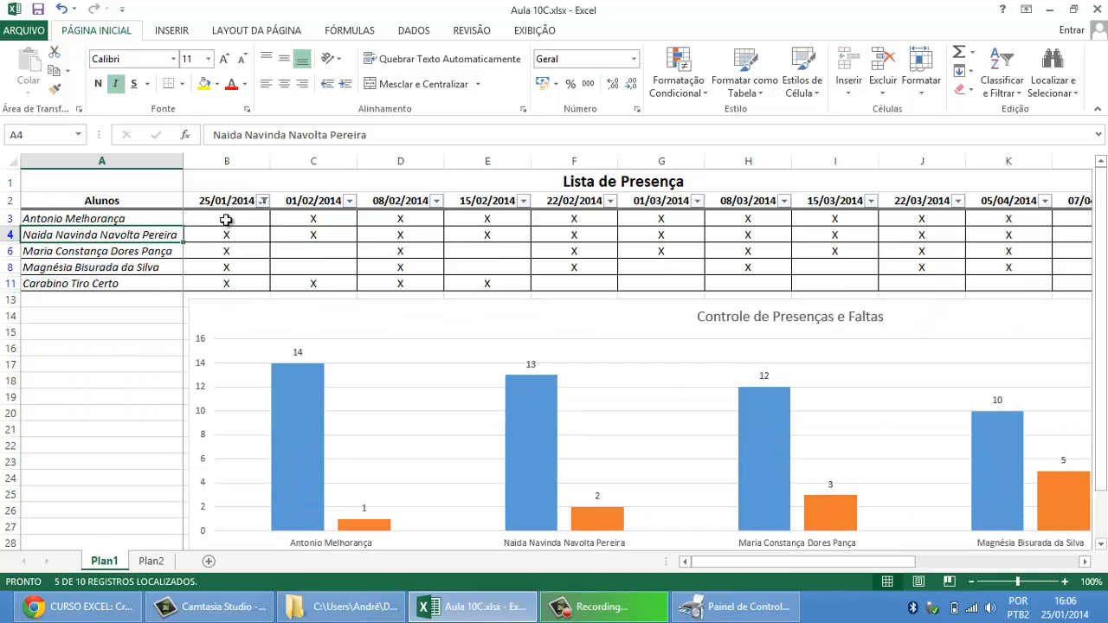
drag(226, 220, 130, 287)
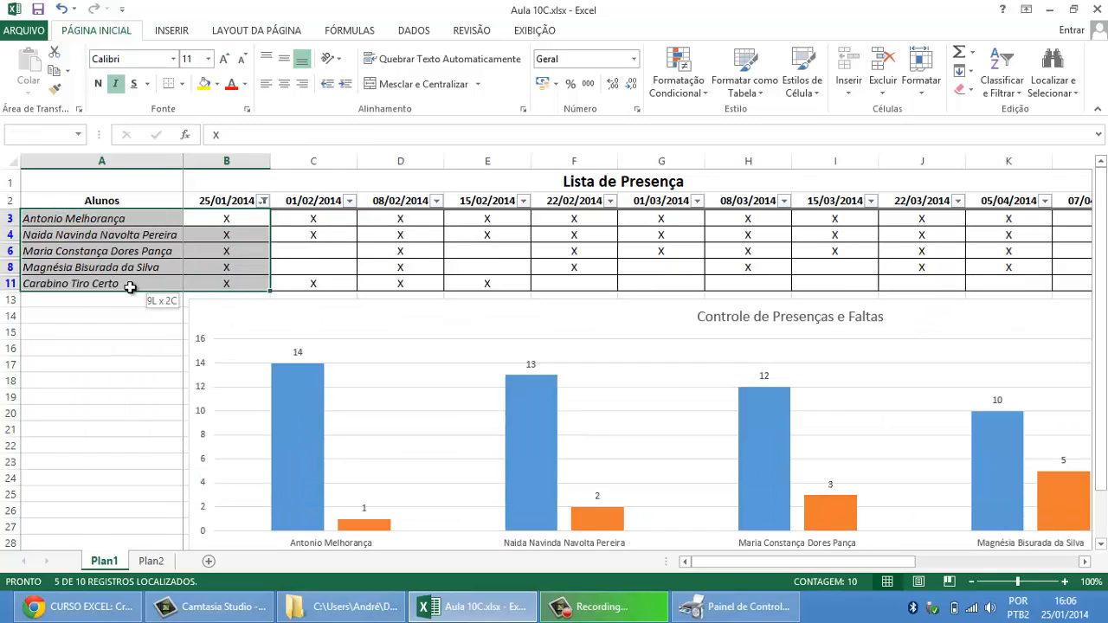
Step: Filter the 25/01/2014 column to blanks only, excluding X, and select the filtered names with their empty cells
click(224, 265)
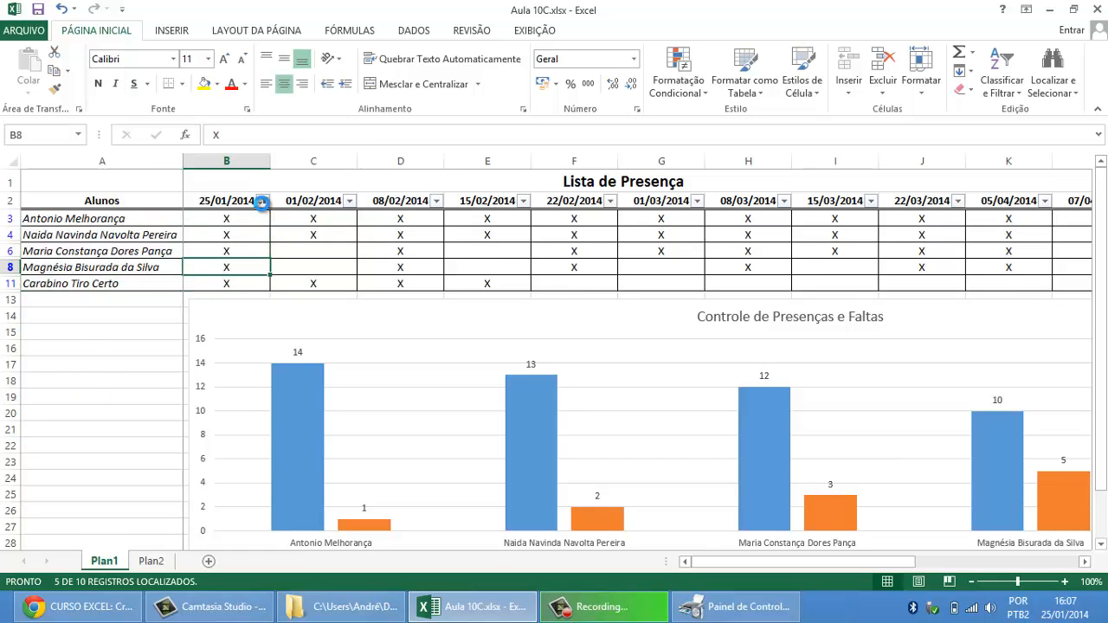
click(263, 201)
click(101, 372)
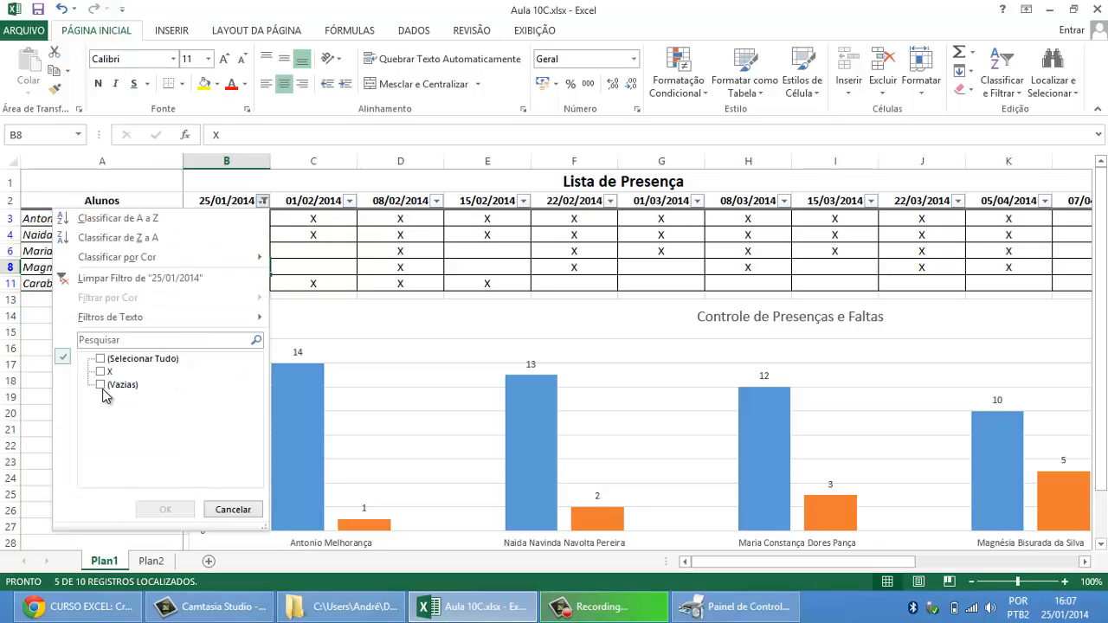
click(101, 385)
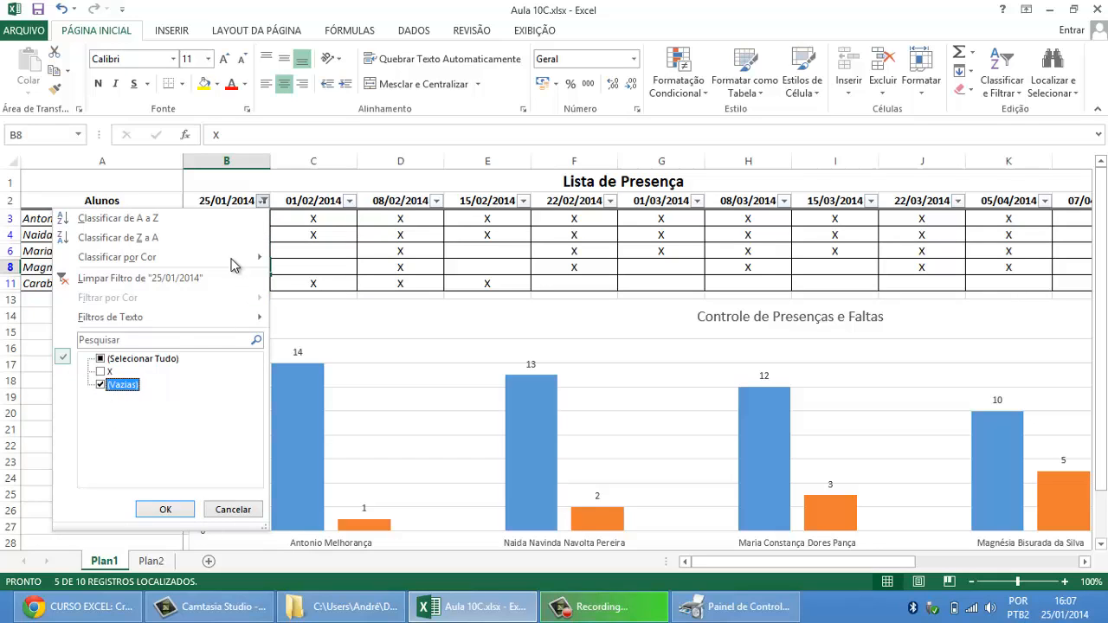
click(165, 510)
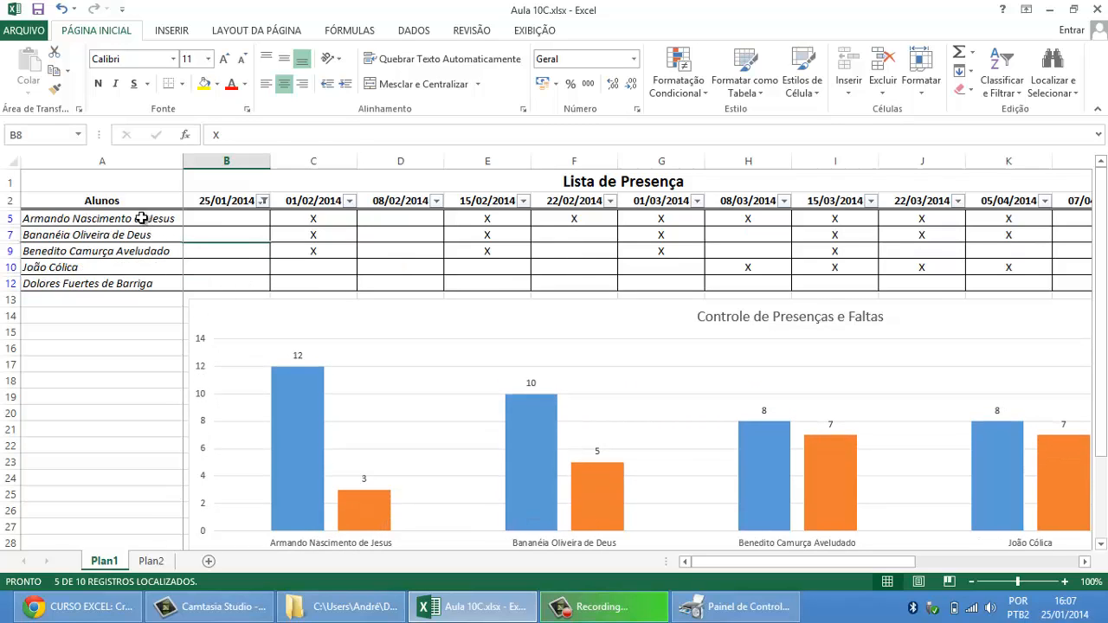
drag(141, 219, 217, 281)
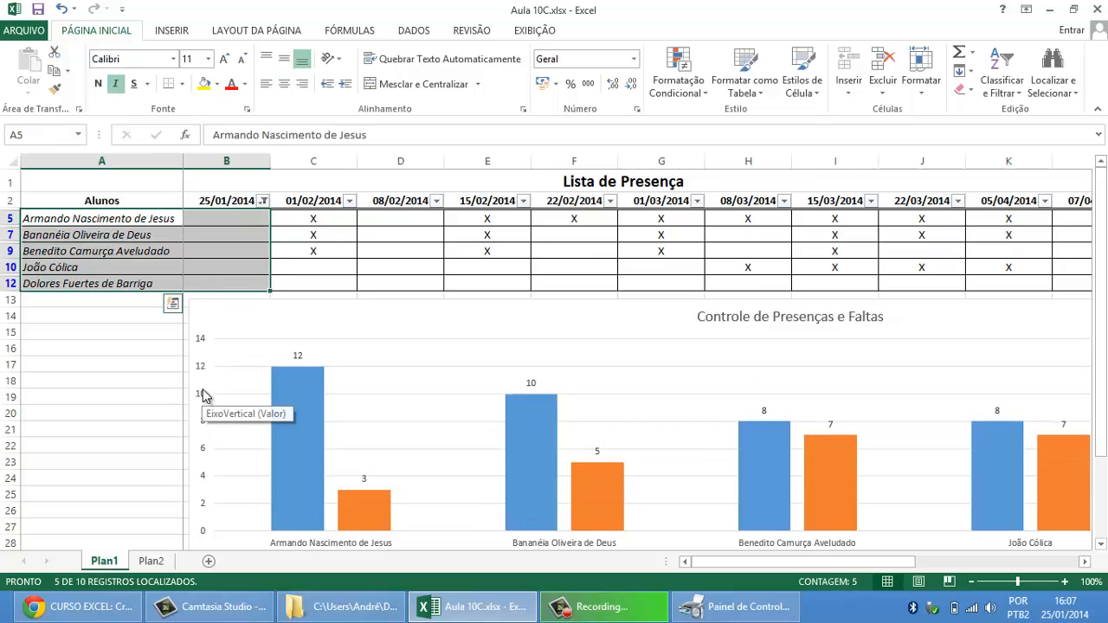
Step: Reset the 25/01/2014 column filter to include all values
click(264, 201)
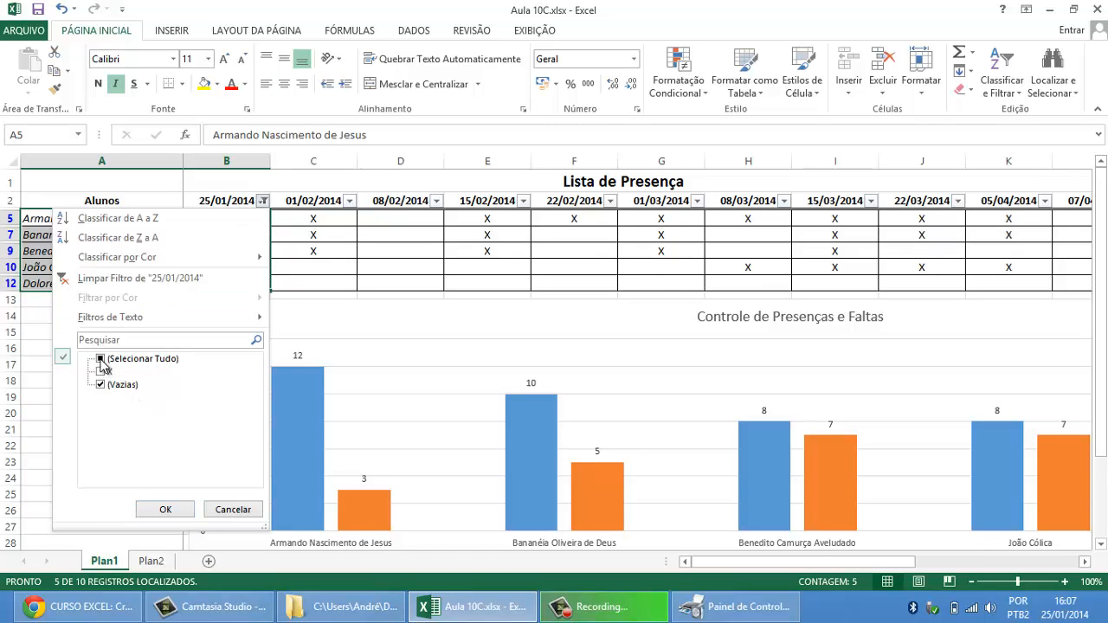
click(154, 361)
click(171, 509)
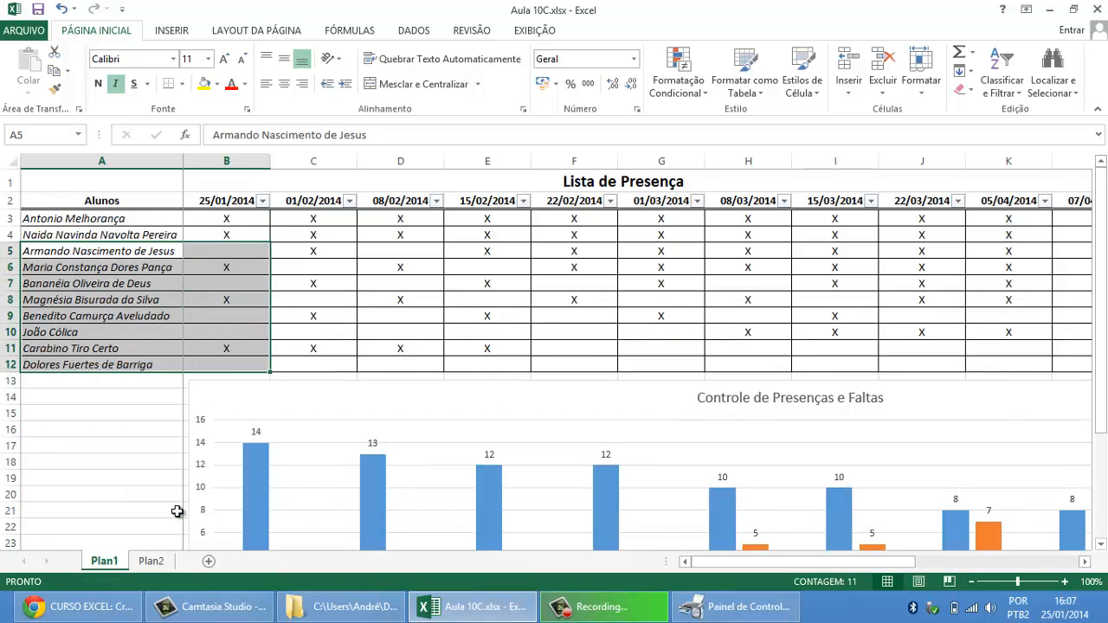
Step: Filter Qtd. Presenças to values greater than or equal to 10 and select the last filtered total
drag(913, 562, 1078, 562)
click(892, 247)
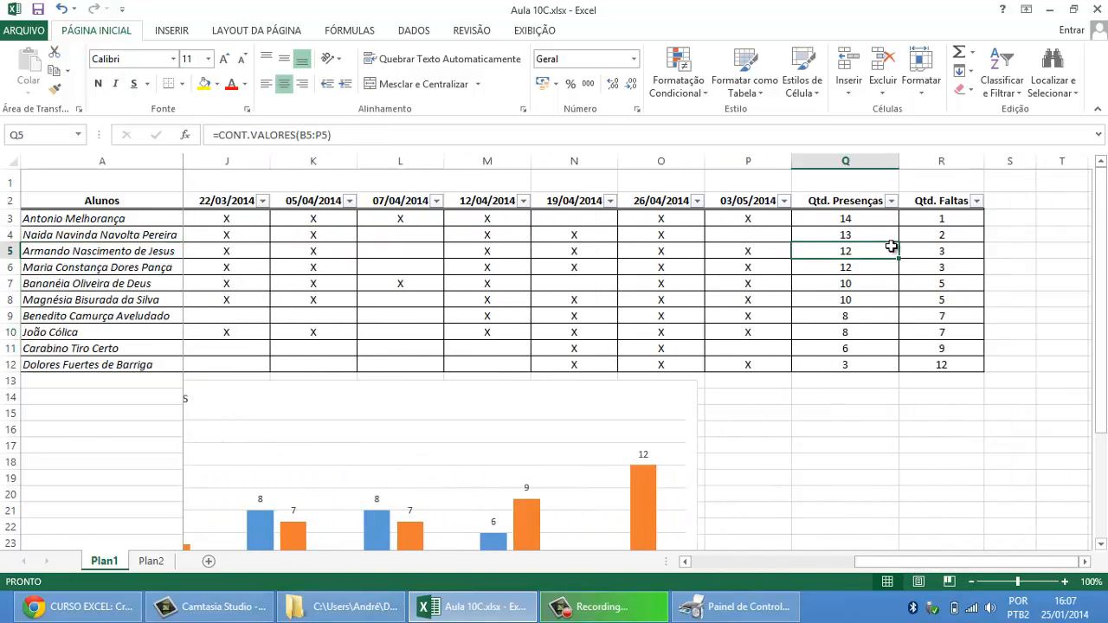
click(892, 202)
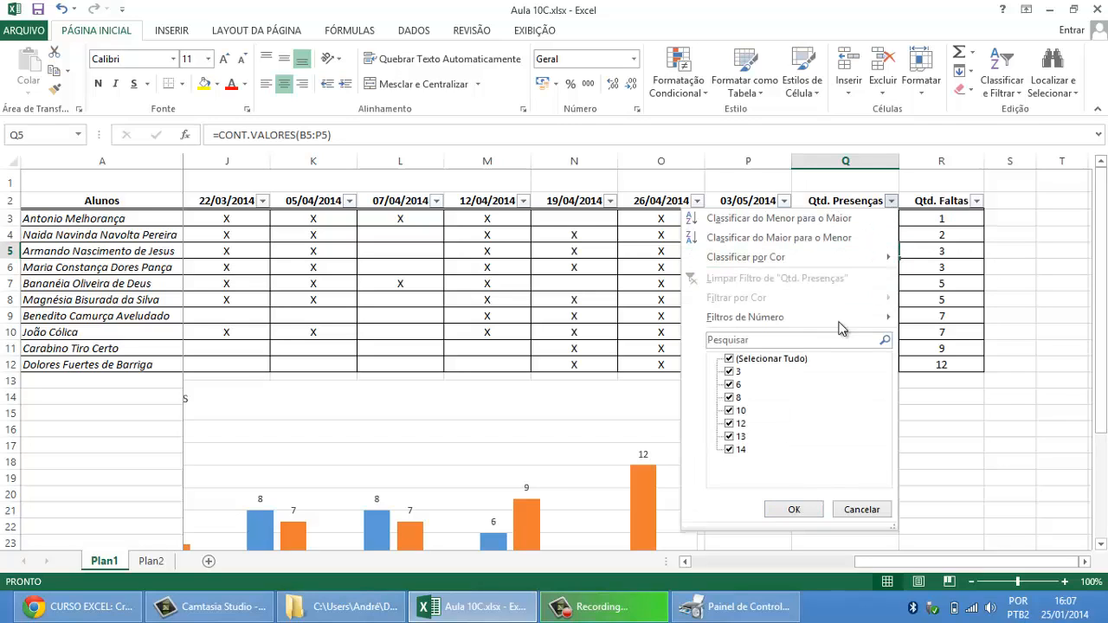
mouse_move(776, 320)
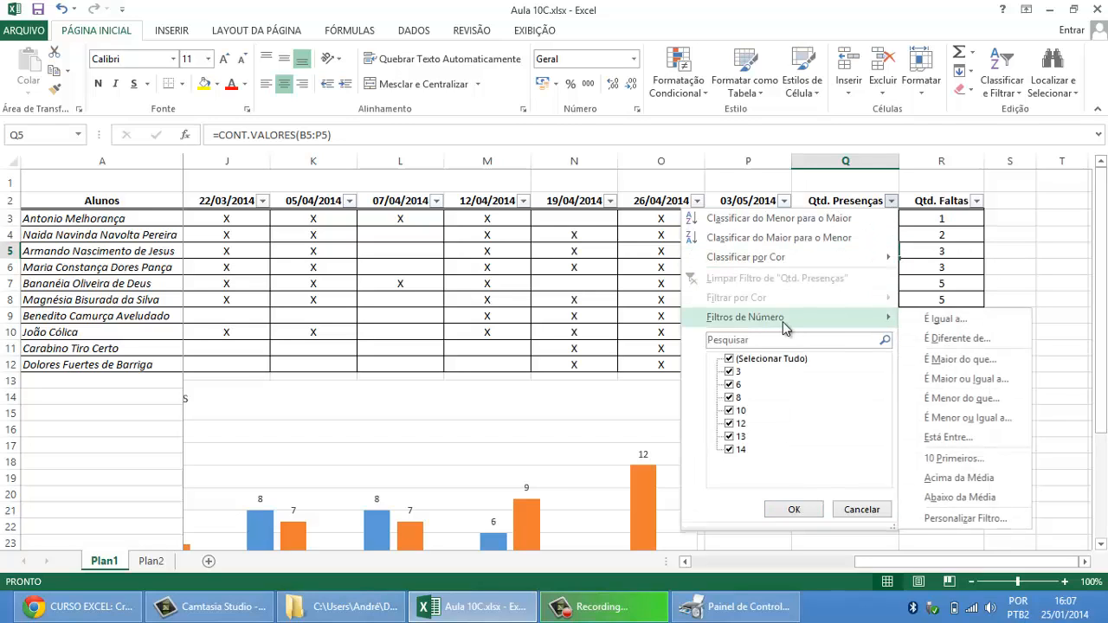
click(987, 387)
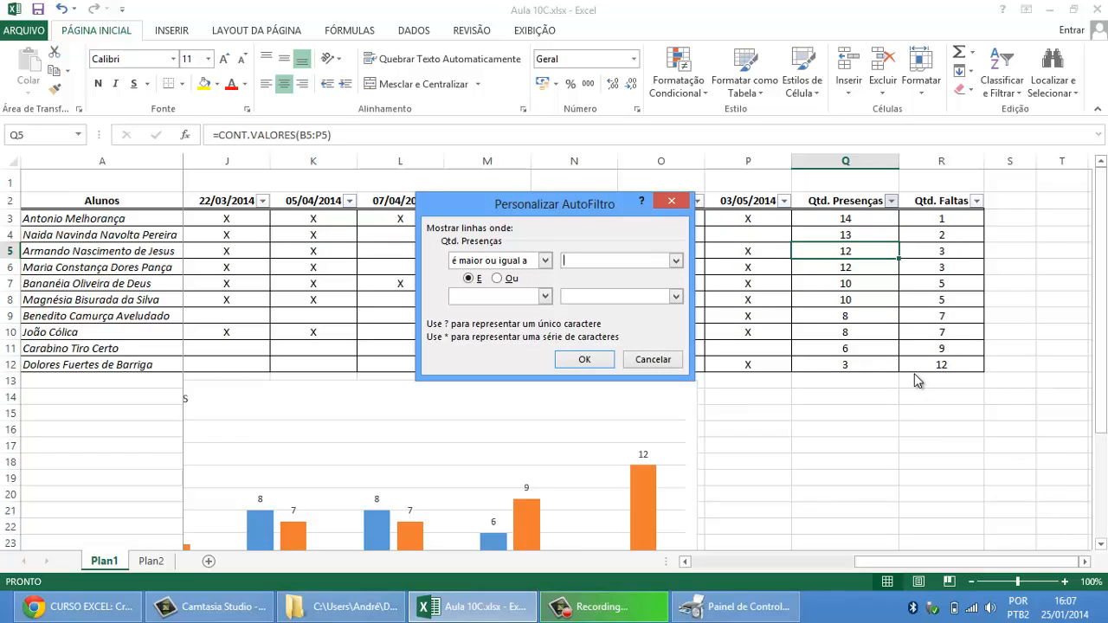
click(595, 364)
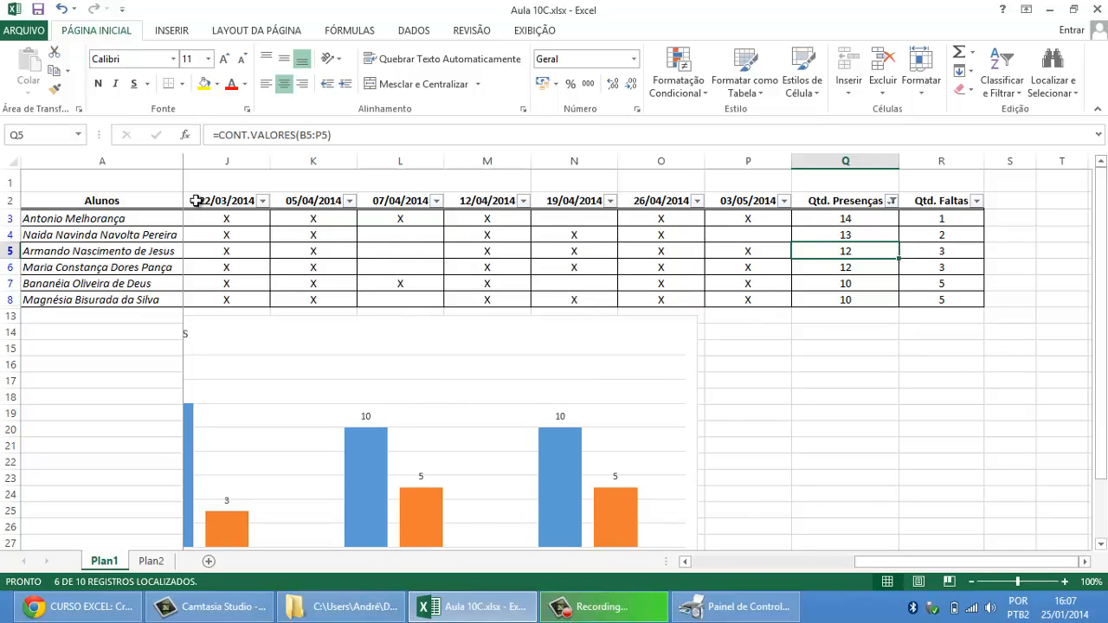
click(854, 301)
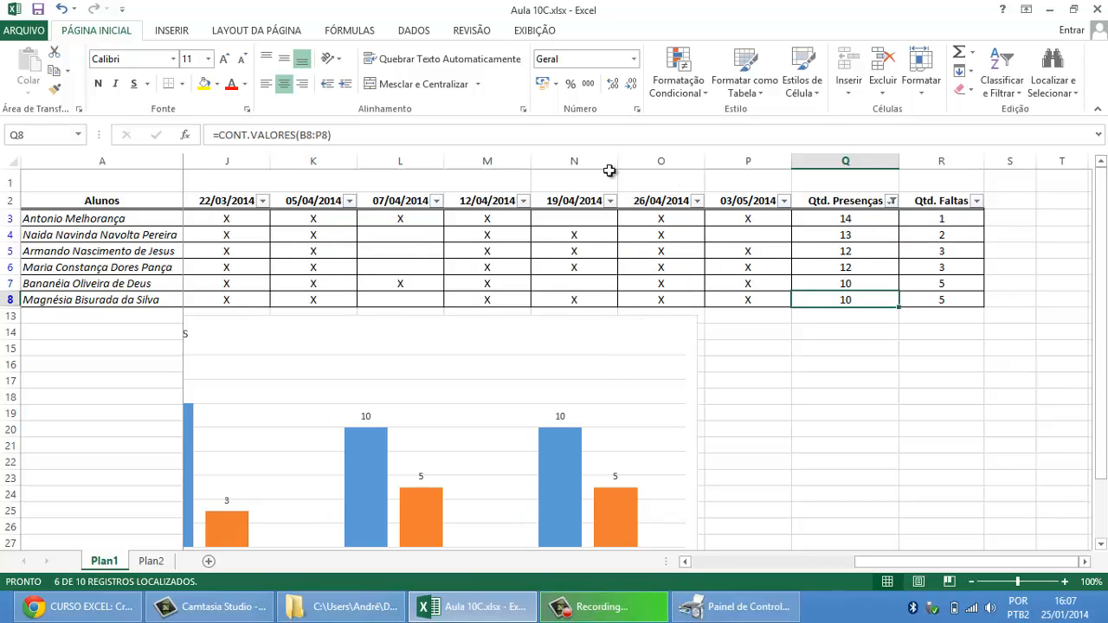
Step: Reset the Qtd. Presenças filter to include all values and select the Lista de Presença title cell
click(892, 202)
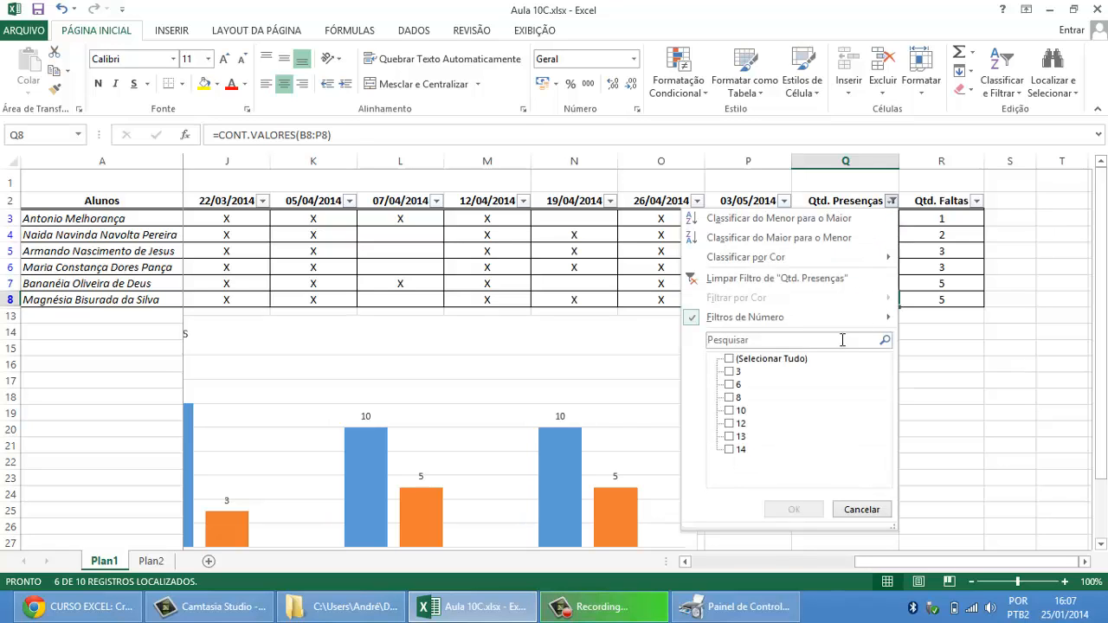
click(729, 361)
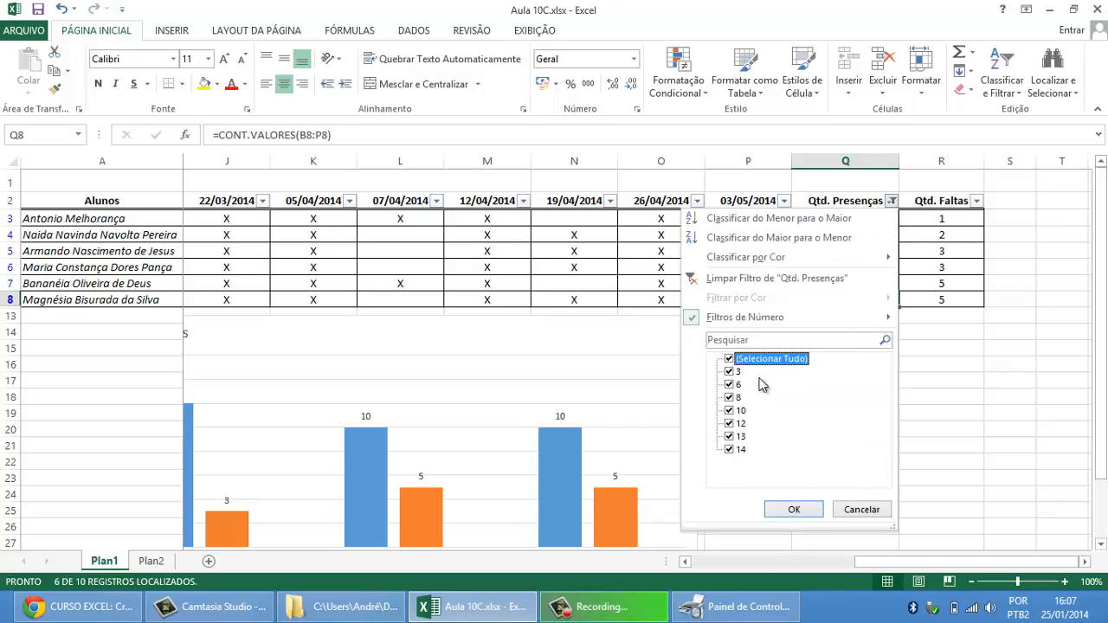
click(794, 509)
drag(896, 561, 732, 562)
click(101, 189)
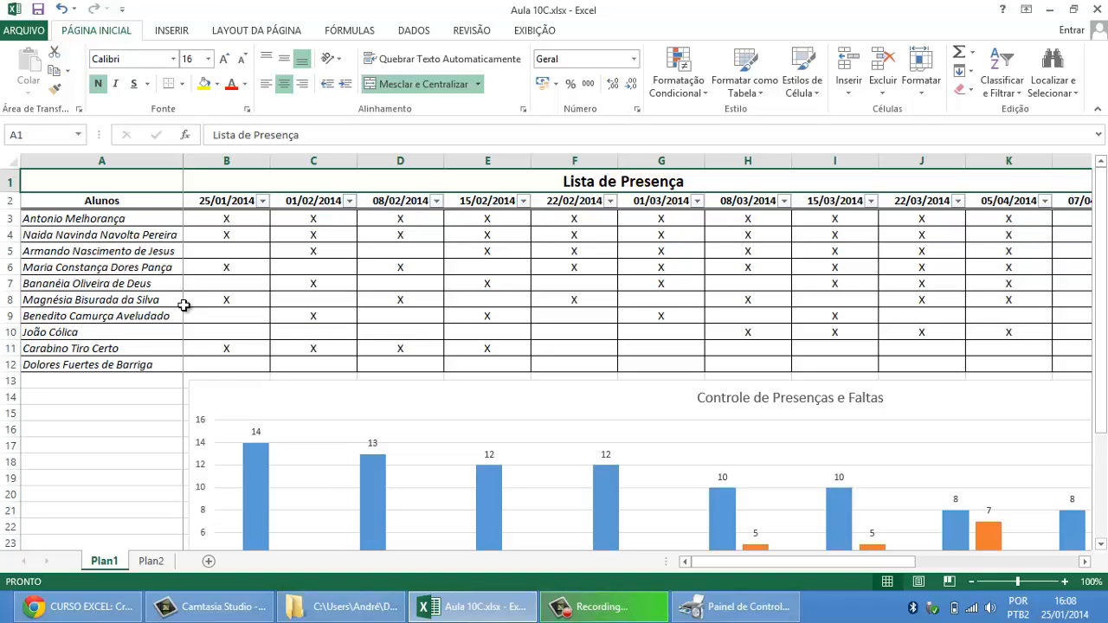
Step: Switch to the course schedule page in Chrome and highlight the 11ª Aula heading with its list of formulas
click(82, 606)
scroll(337, 370, down, 10)
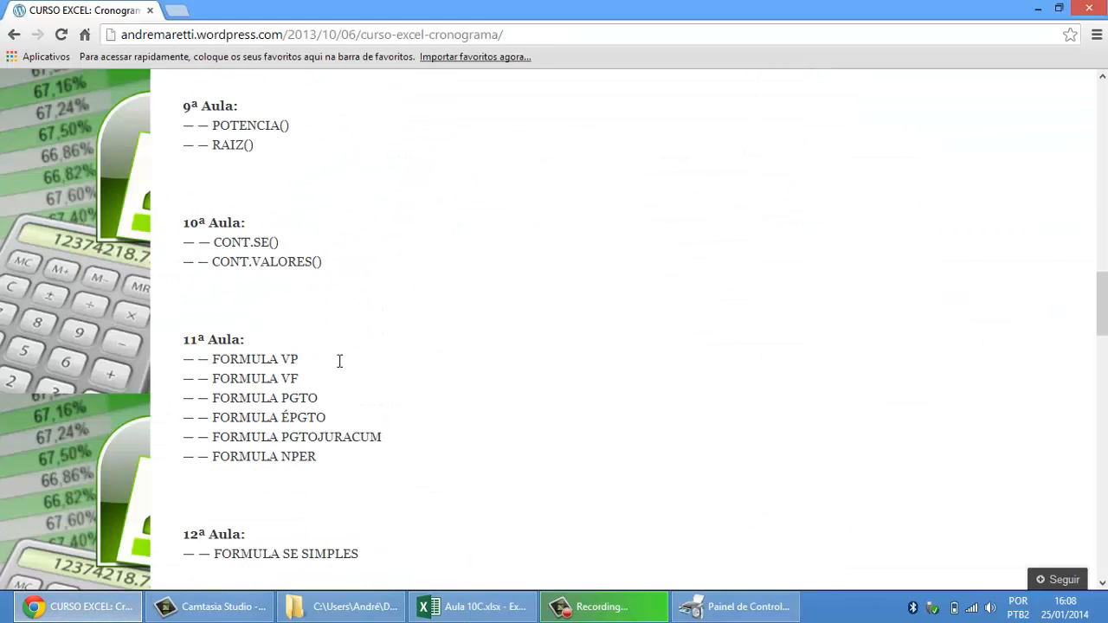
drag(317, 374, 190, 258)
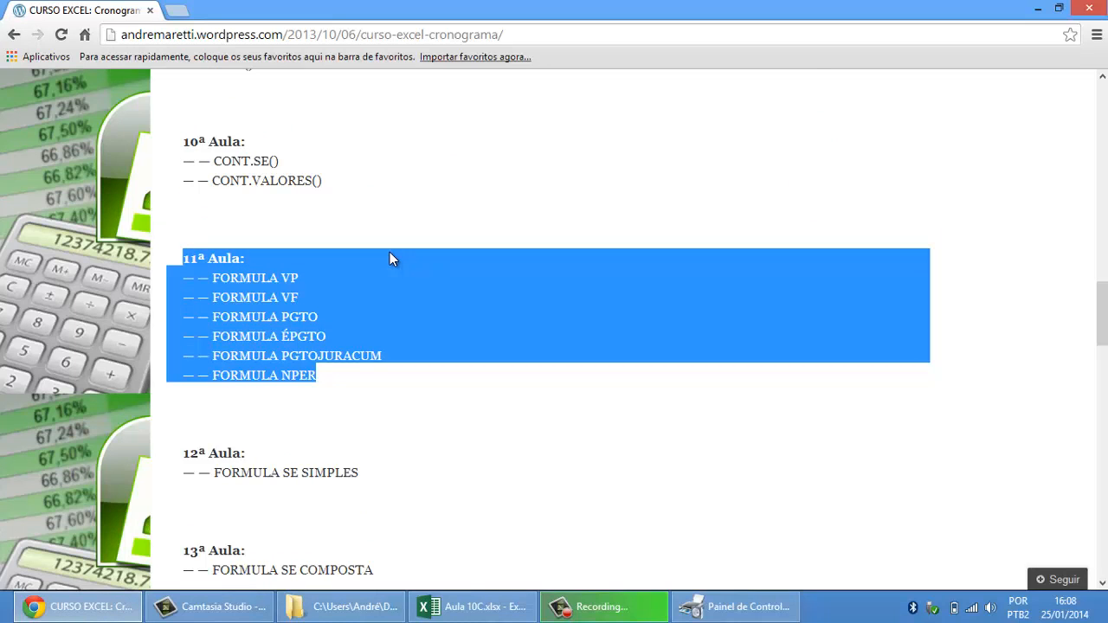